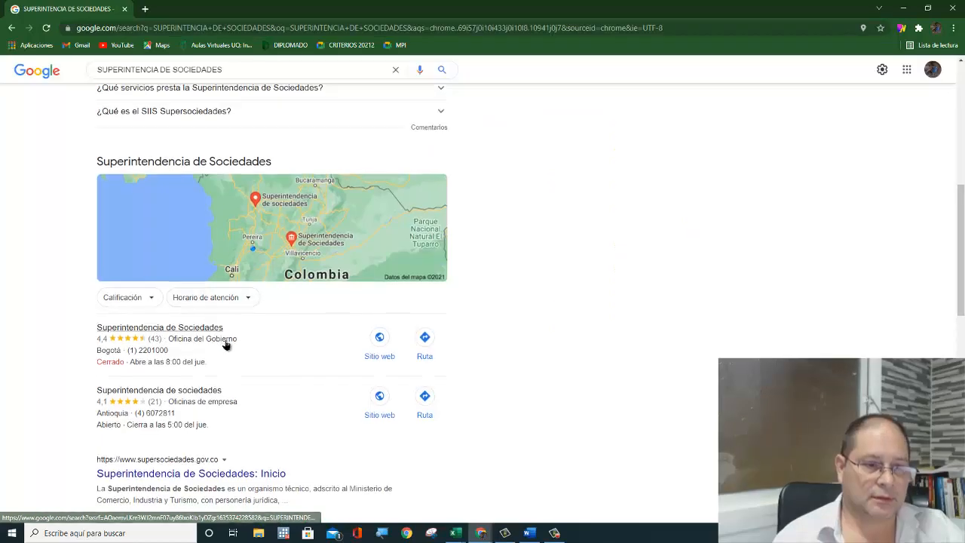
Open the Superintendencia de Sociedades home page from the search results and look over its sections.
{"action": "scroll", "coordinate": [222, 349], "scroll_direction": "down", "scroll_amount": 2}
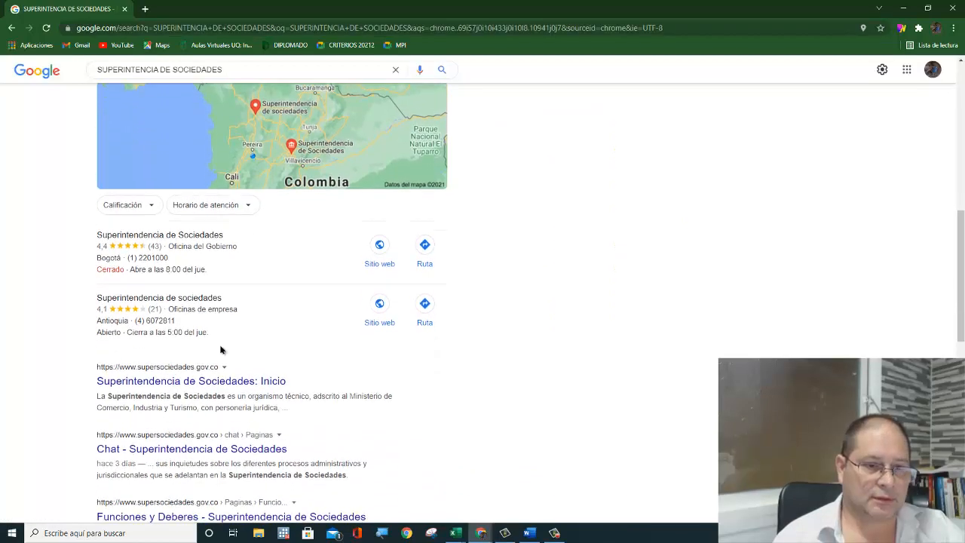
{"action": "left_click", "coordinate": [178, 366]}
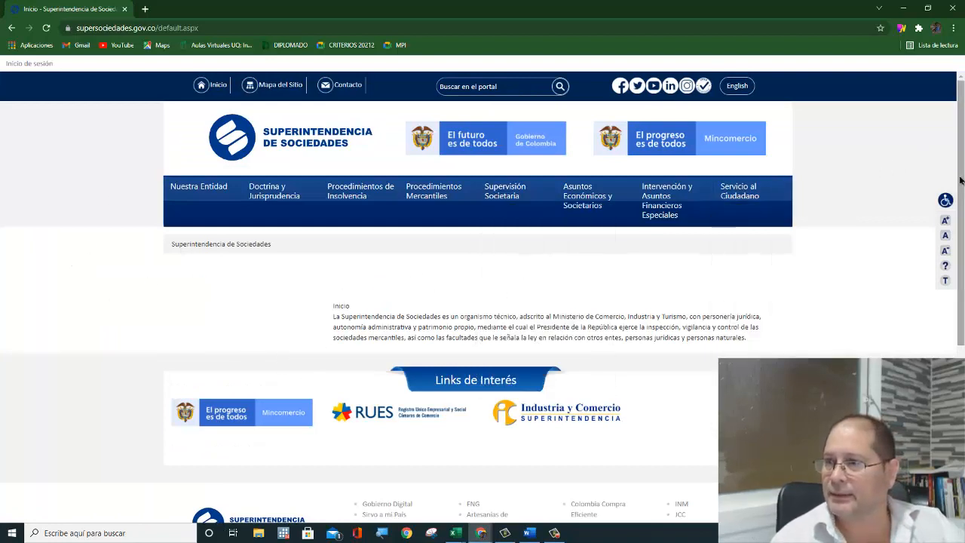
{"action": "scroll", "coordinate": [886, 169], "scroll_direction": "down", "scroll_amount": 2}
{"action": "scroll", "coordinate": [961, 190], "scroll_direction": "up", "scroll_amount": 3}
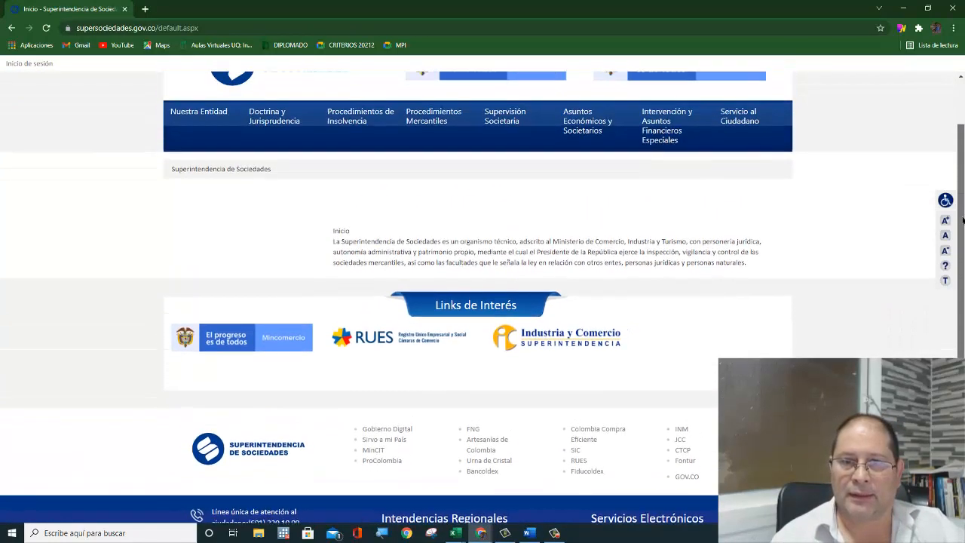
{"action": "scroll", "coordinate": [961, 194], "scroll_direction": "down", "scroll_amount": 1}
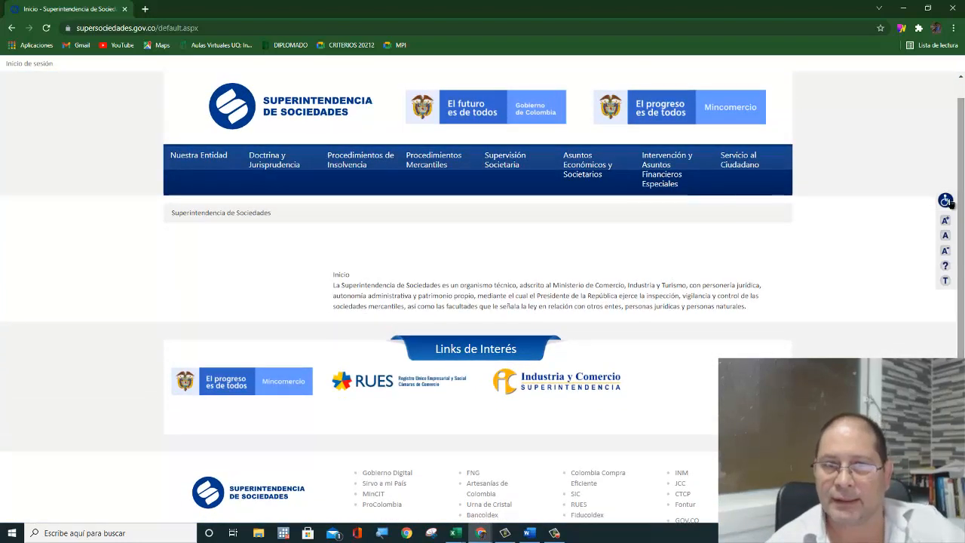
Open Histórico de estados financieros under Asuntos Económicos y Societarios, then follow the SIIS historical financial statements consultation link.
{"action": "mouse_move", "coordinate": [587, 168]}
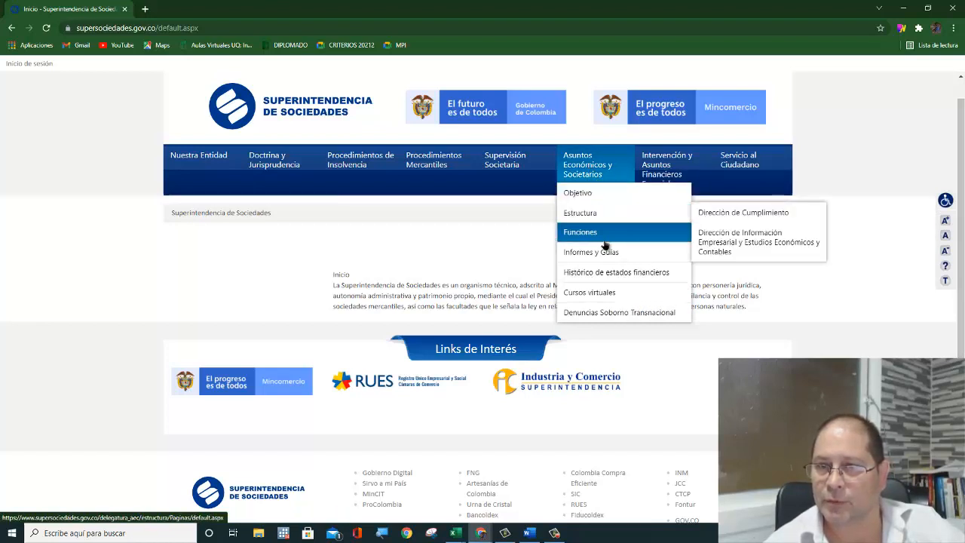
{"action": "left_click", "coordinate": [603, 274]}
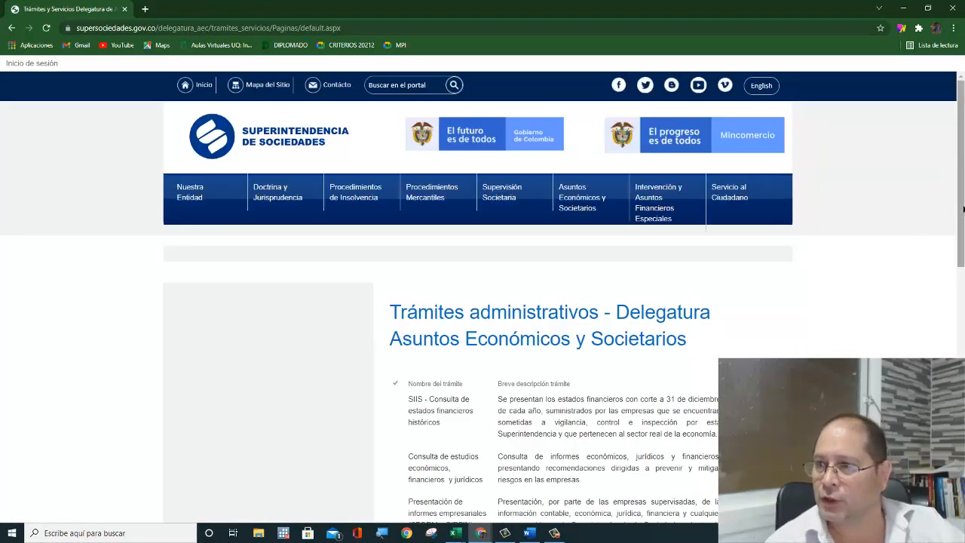
{"action": "scroll", "coordinate": [960, 212], "scroll_direction": "down", "scroll_amount": 2}
{"action": "scroll", "coordinate": [954, 287], "scroll_direction": "down", "scroll_amount": 3}
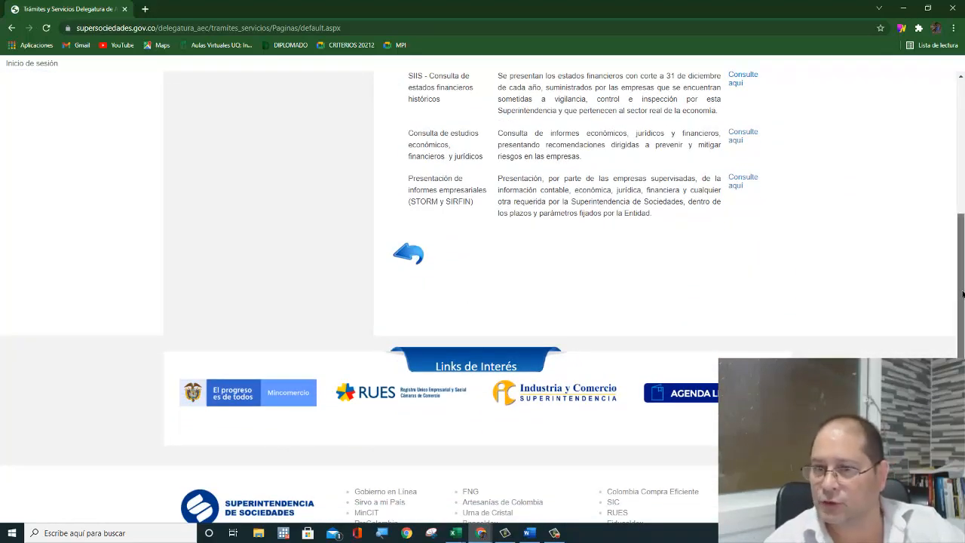
{"action": "scroll", "coordinate": [954, 287], "scroll_direction": "down", "scroll_amount": 3}
{"action": "scroll", "coordinate": [955, 353], "scroll_direction": "down", "scroll_amount": 1}
{"action": "scroll", "coordinate": [954, 353], "scroll_direction": "up", "scroll_amount": 2}
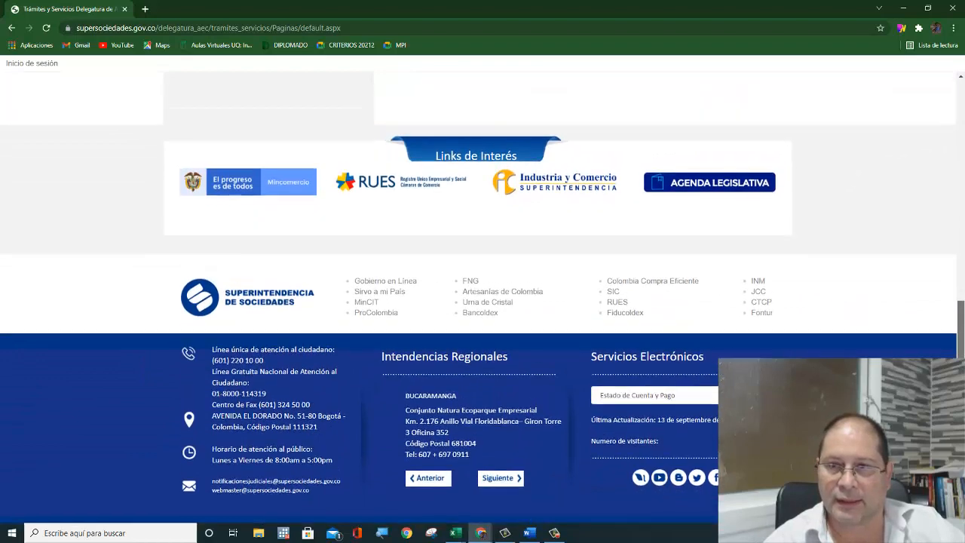
{"action": "scroll", "coordinate": [955, 352], "scroll_direction": "up", "scroll_amount": 1}
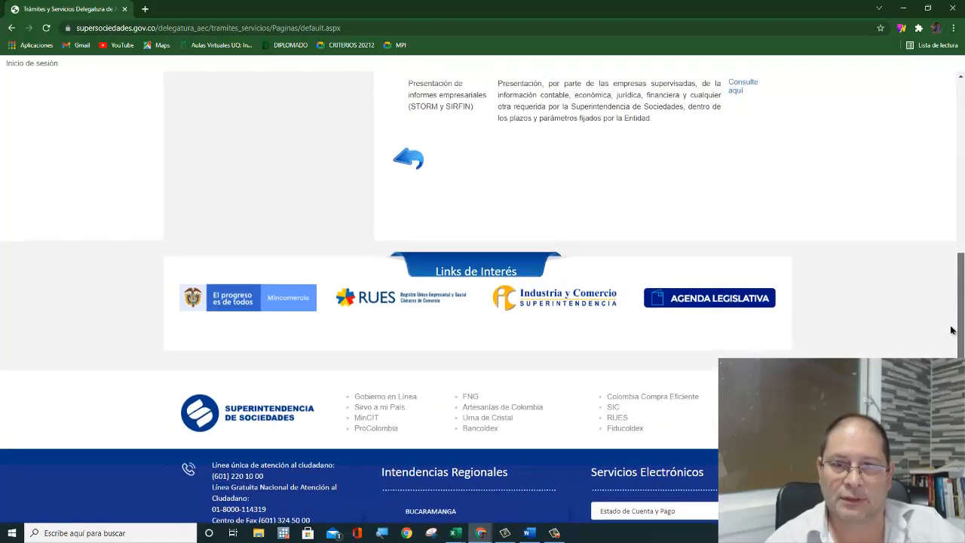
{"action": "scroll", "coordinate": [948, 317], "scroll_direction": "up", "scroll_amount": 5}
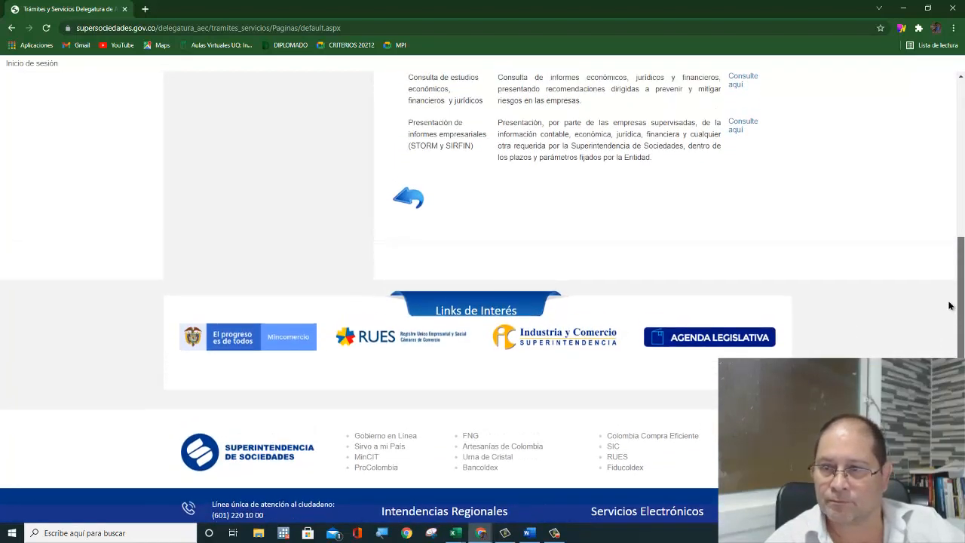
{"action": "scroll", "coordinate": [922, 211], "scroll_direction": "up", "scroll_amount": 1}
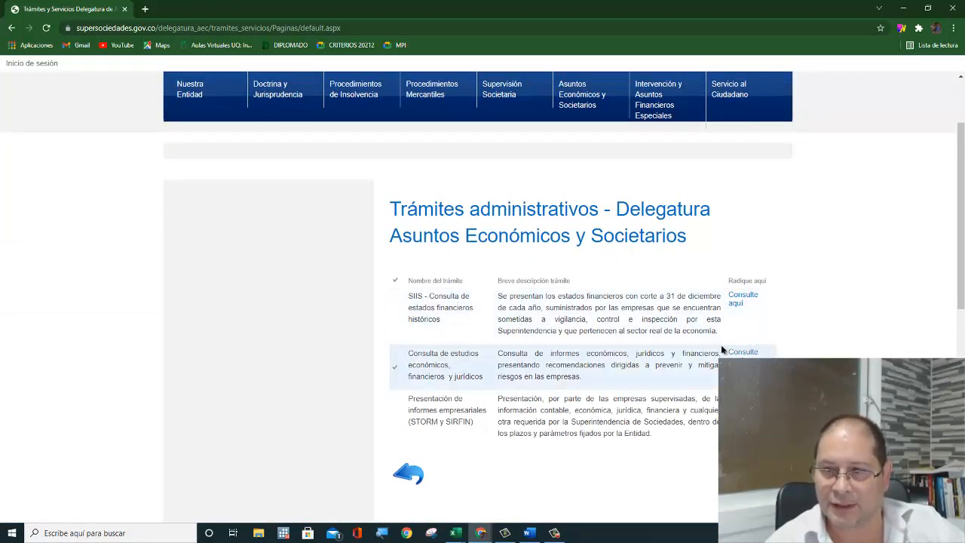
{"action": "left_click", "coordinate": [737, 300]}
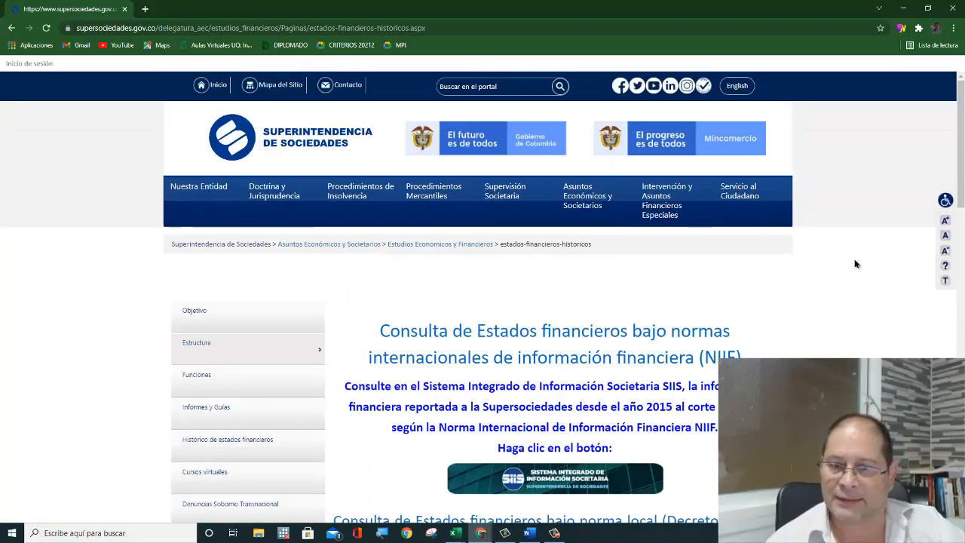
Enter the Sistema Integrado de Información Societaria (SIIS) and open its Reportes Masivos.
{"action": "scroll", "coordinate": [961, 144], "scroll_direction": "down", "scroll_amount": 2}
{"action": "scroll", "coordinate": [631, 301], "scroll_direction": "down", "scroll_amount": 1}
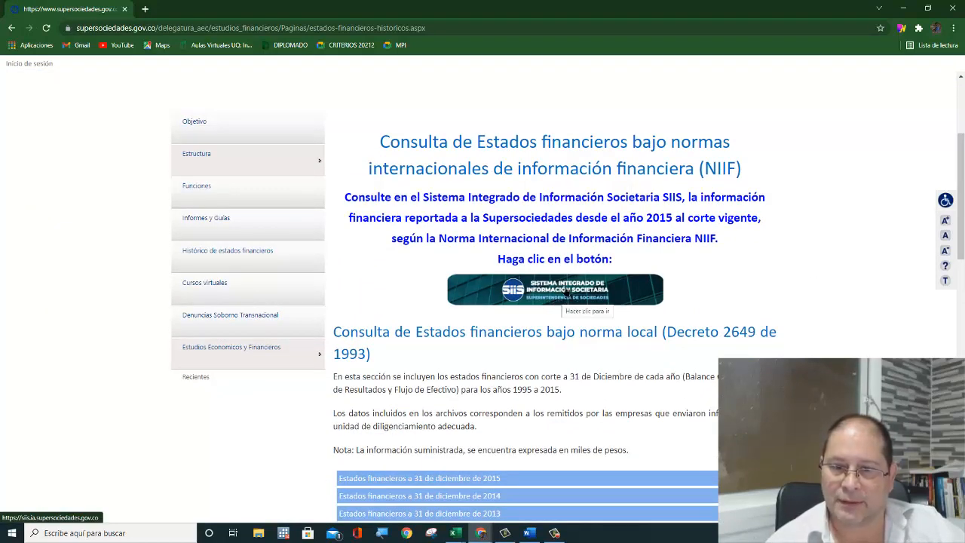
{"action": "left_click", "coordinate": [567, 292]}
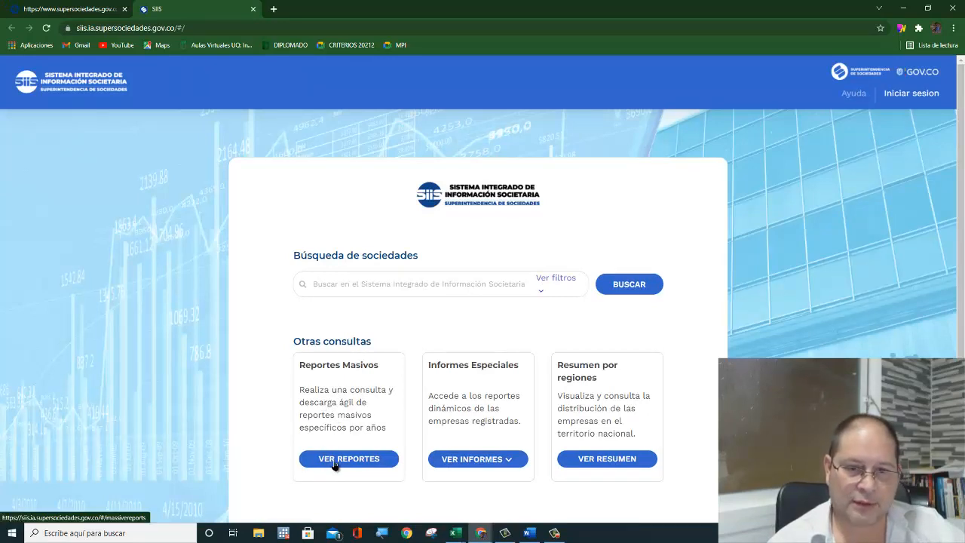
{"action": "left_click", "coordinate": [333, 460]}
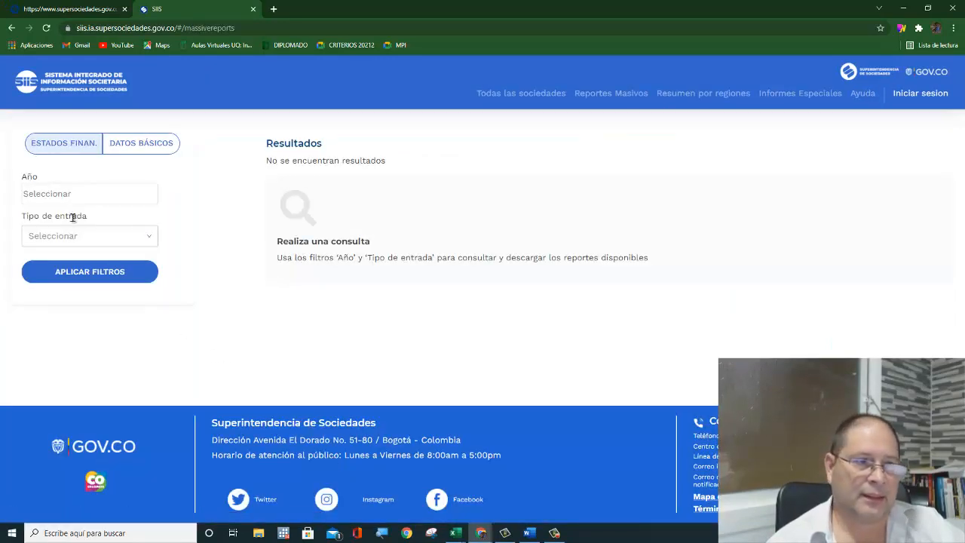
Filter the financial statement reports by year 2020 and entry type Pymes individuales.
{"action": "left_click", "coordinate": [55, 195]}
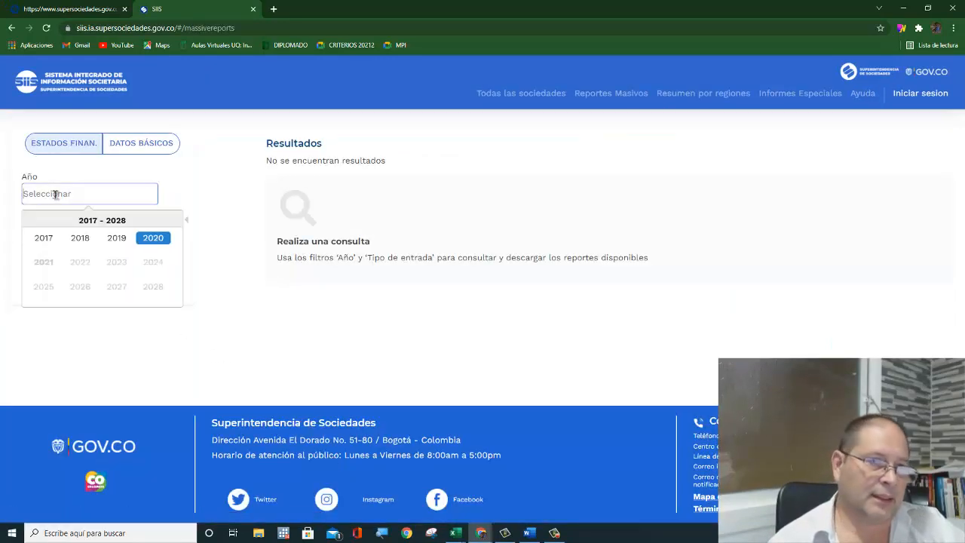
{"action": "left_click", "coordinate": [155, 238]}
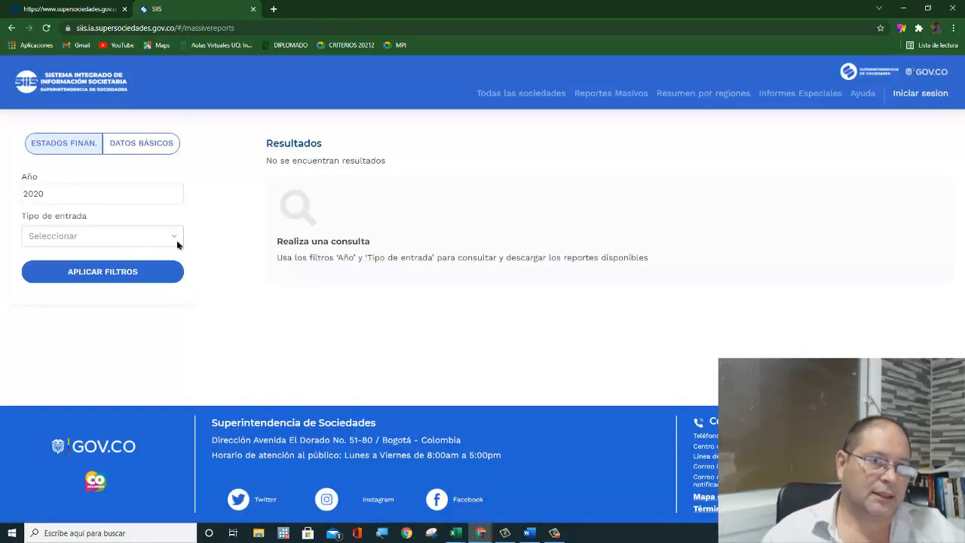
{"action": "left_click", "coordinate": [172, 238]}
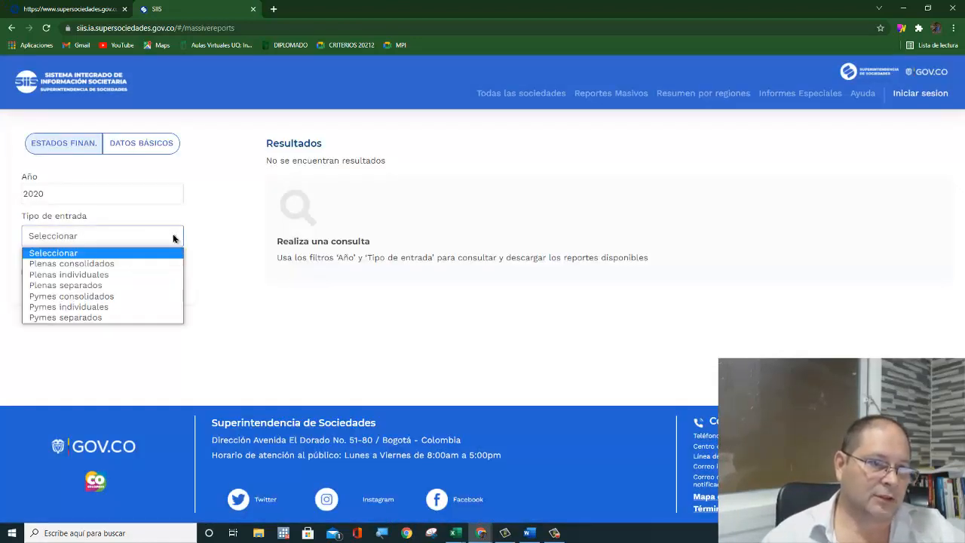
{"action": "left_click", "coordinate": [76, 308]}
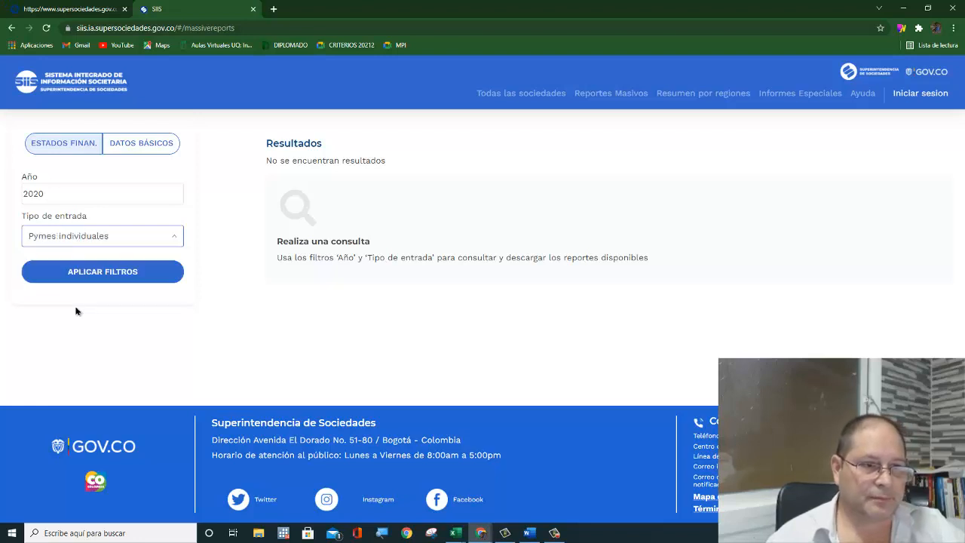
{"action": "left_click", "coordinate": [103, 278]}
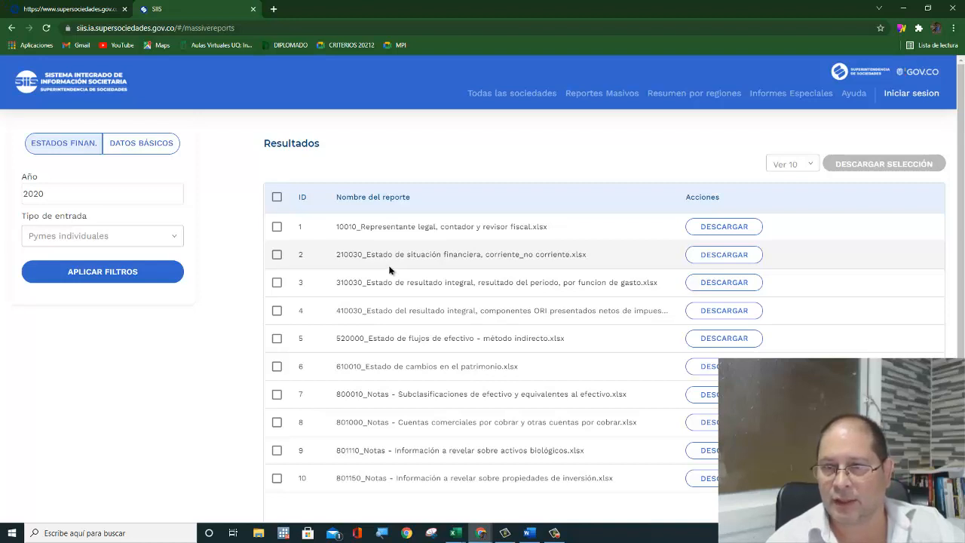
Select and download the 210030 Estado de situación financiera and 310030 Estado de resultado integral reports.
{"action": "left_click", "coordinate": [277, 256]}
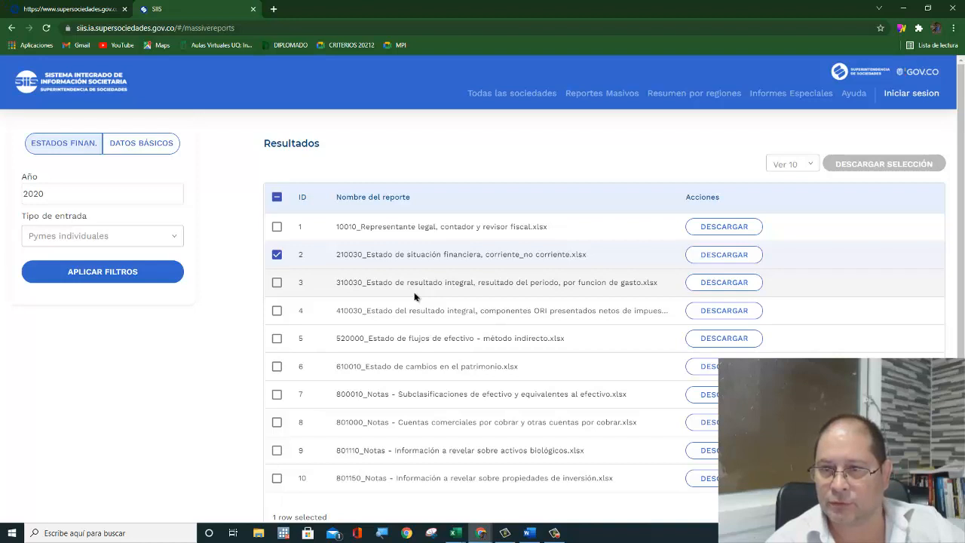
{"action": "left_click", "coordinate": [277, 285]}
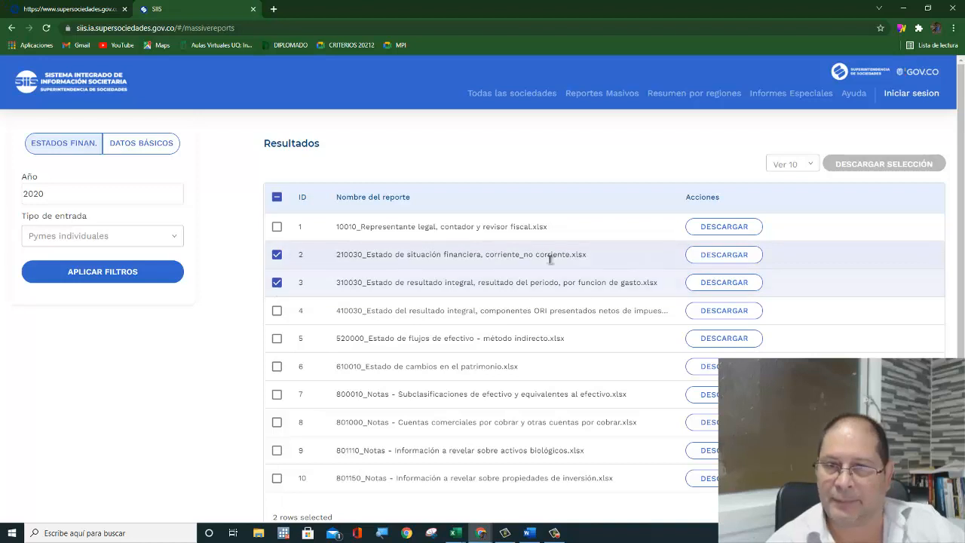
{"action": "left_click", "coordinate": [711, 256]}
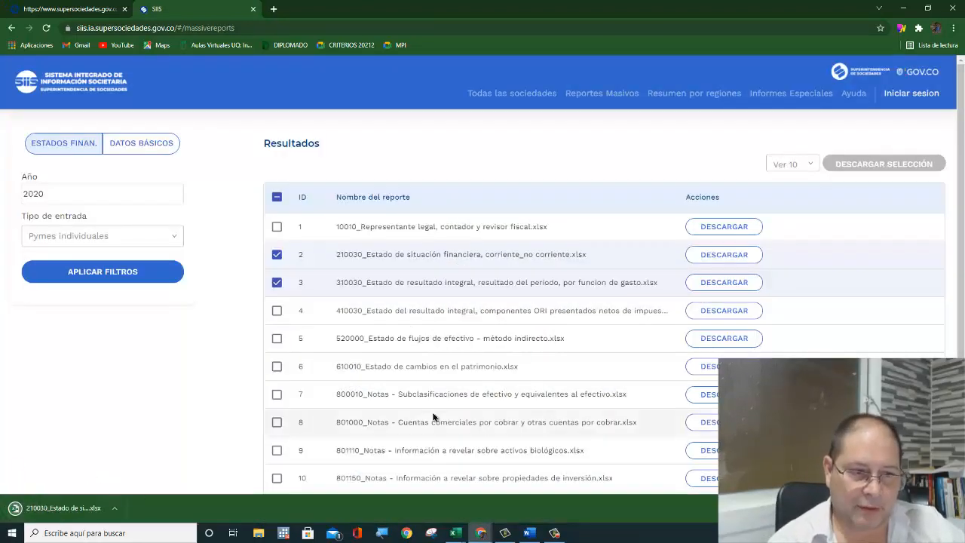
{"action": "left_click", "coordinate": [709, 284]}
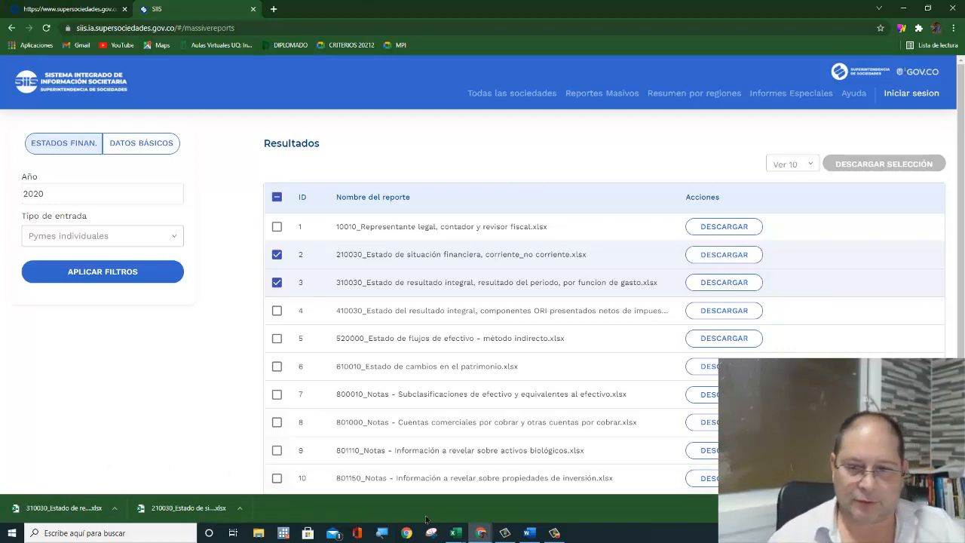
Open the downloaded 310030 income statement report in Excel and fit the formulario column to its contents.
{"action": "left_click", "coordinate": [55, 513]}
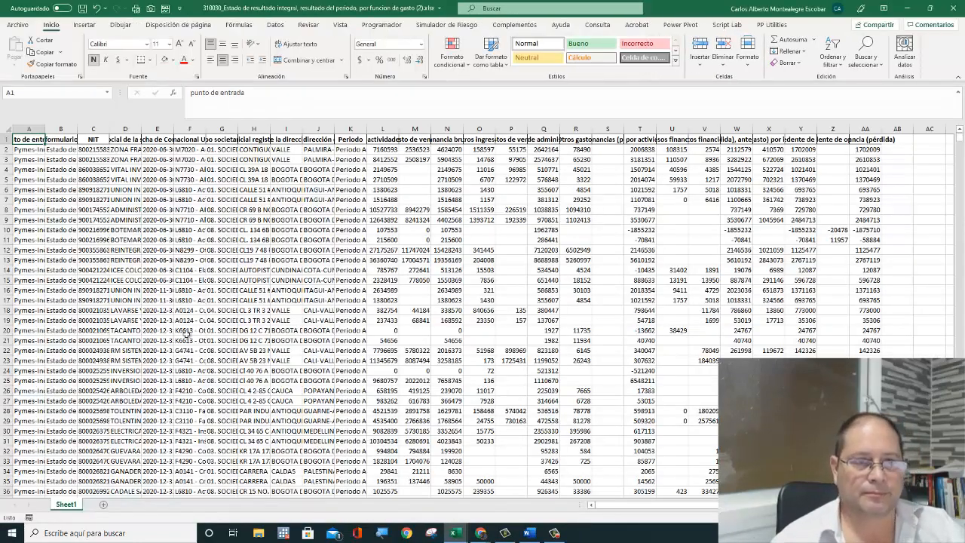
{"action": "double_click", "coordinate": [77, 129]}
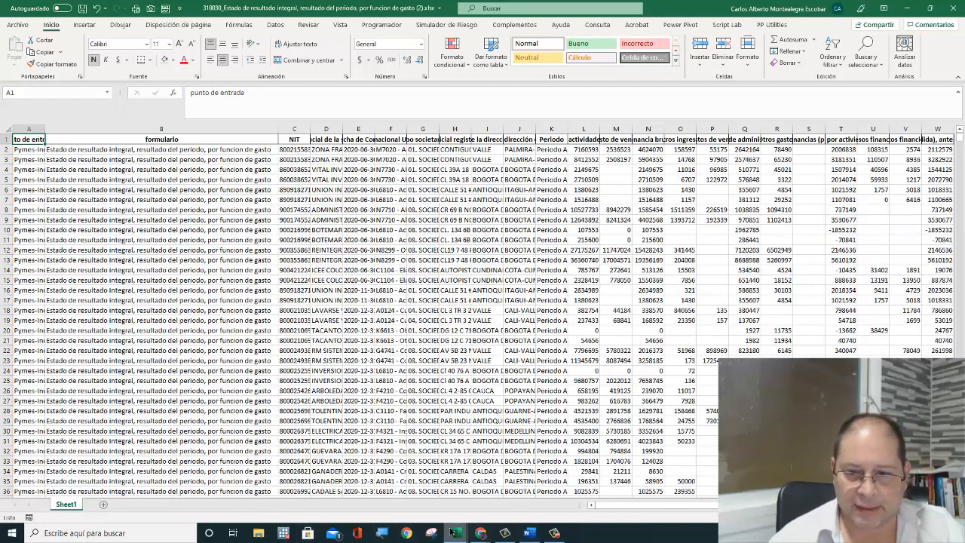
{"action": "mouse_move", "coordinate": [458, 537]}
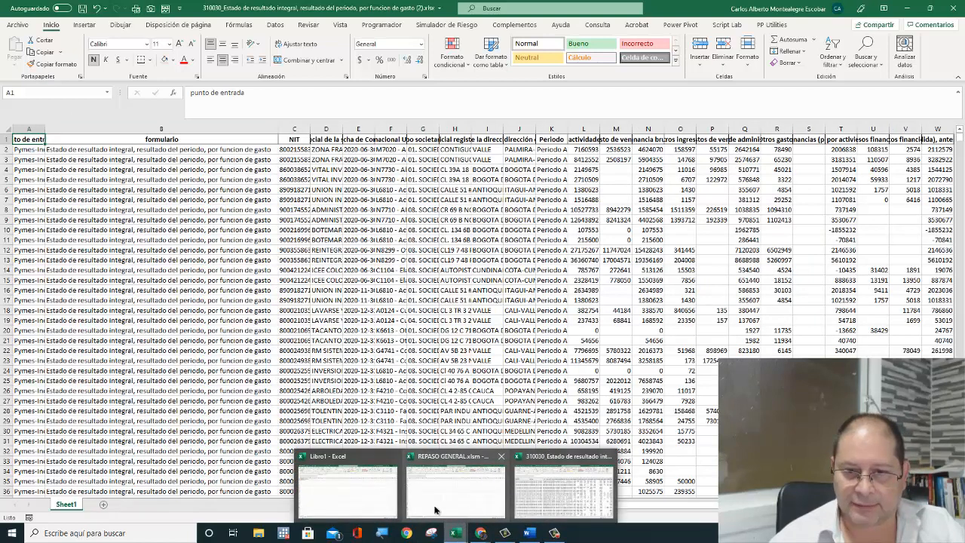
{"action": "mouse_move", "coordinate": [430, 510]}
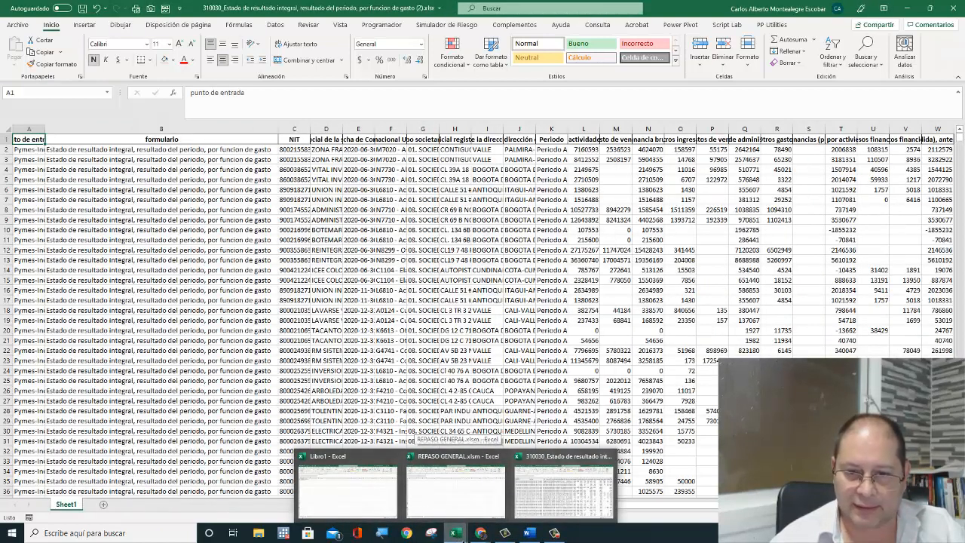
{"action": "left_click", "coordinate": [564, 491]}
Switch back to the SIIS page in Chrome, open the downloaded 210030 report, and fit its punto de entrada column to its contents.
{"action": "mouse_move", "coordinate": [431, 533]}
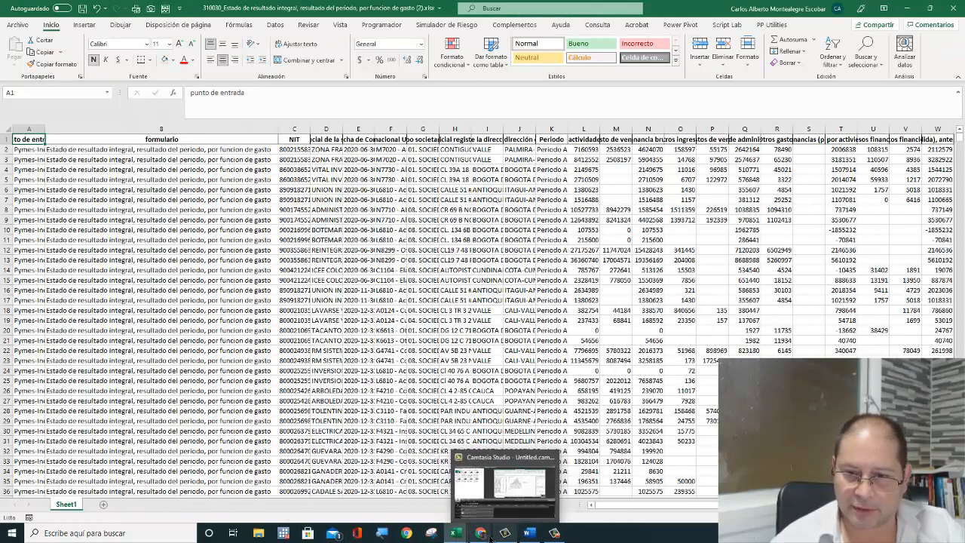
{"action": "mouse_move", "coordinate": [481, 533]}
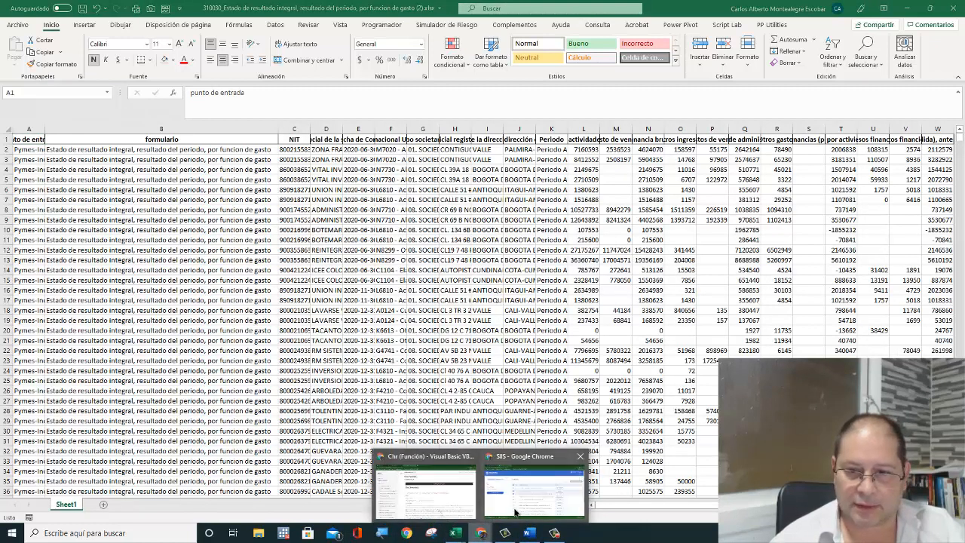
{"action": "left_click", "coordinate": [536, 490]}
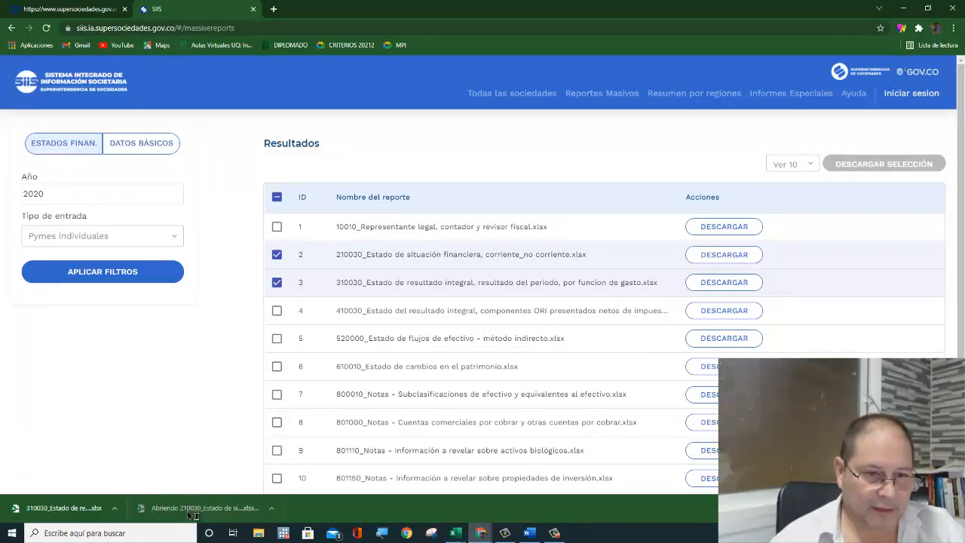
{"action": "left_click", "coordinate": [190, 511]}
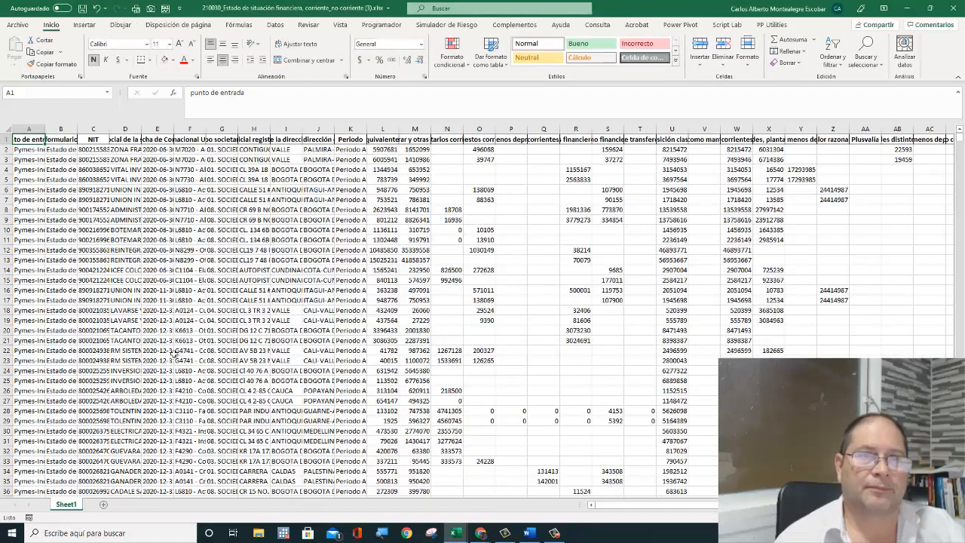
{"action": "double_click", "coordinate": [45, 129]}
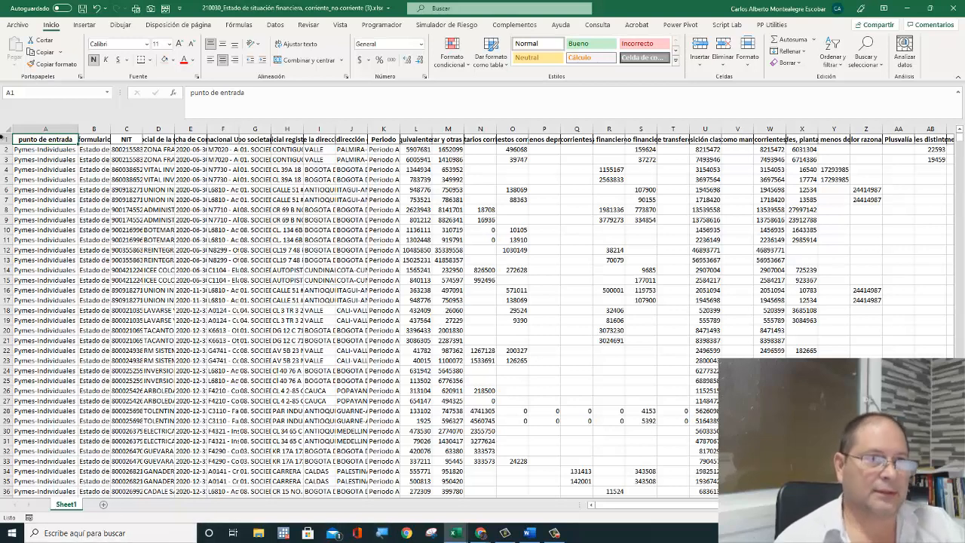
Copy the balance sheet worksheet into the 310030 Estado de resultado integral workbook, placing it before Sheet1.
{"action": "right_click", "coordinate": [65, 505]}
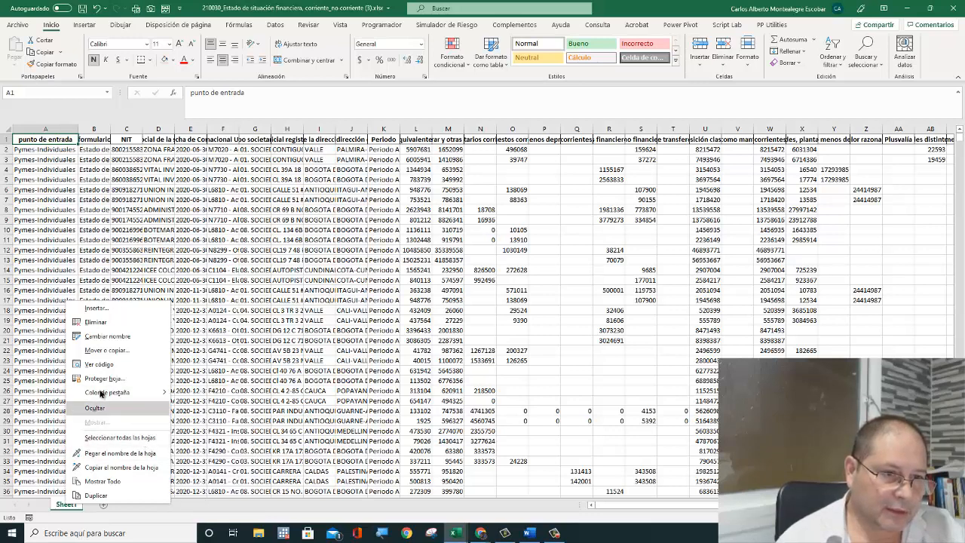
{"action": "left_click", "coordinate": [106, 350]}
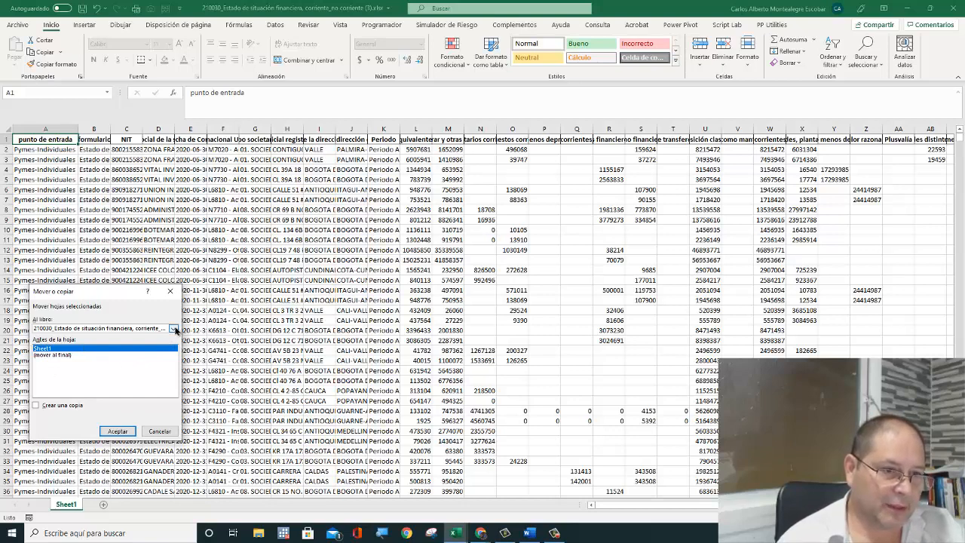
{"action": "left_click", "coordinate": [174, 329]}
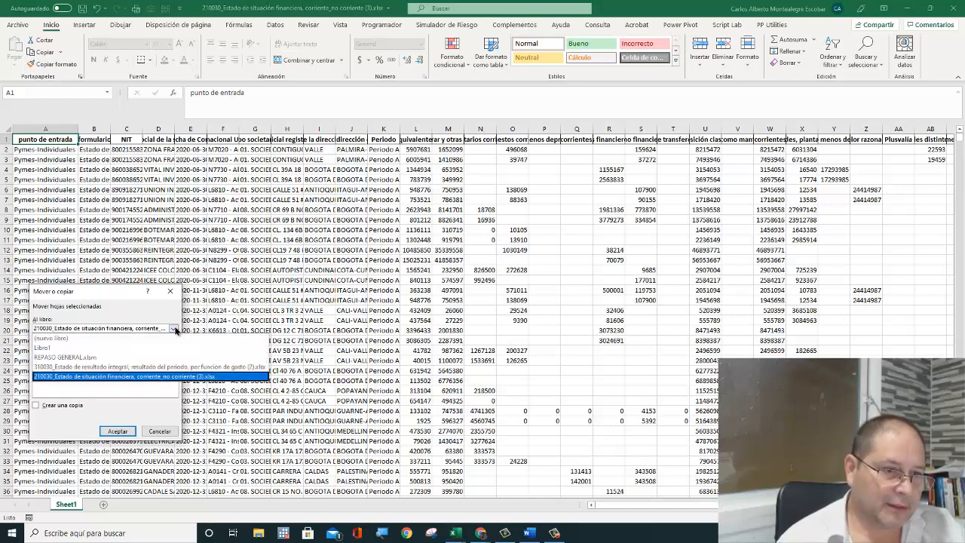
{"action": "left_click", "coordinate": [134, 368]}
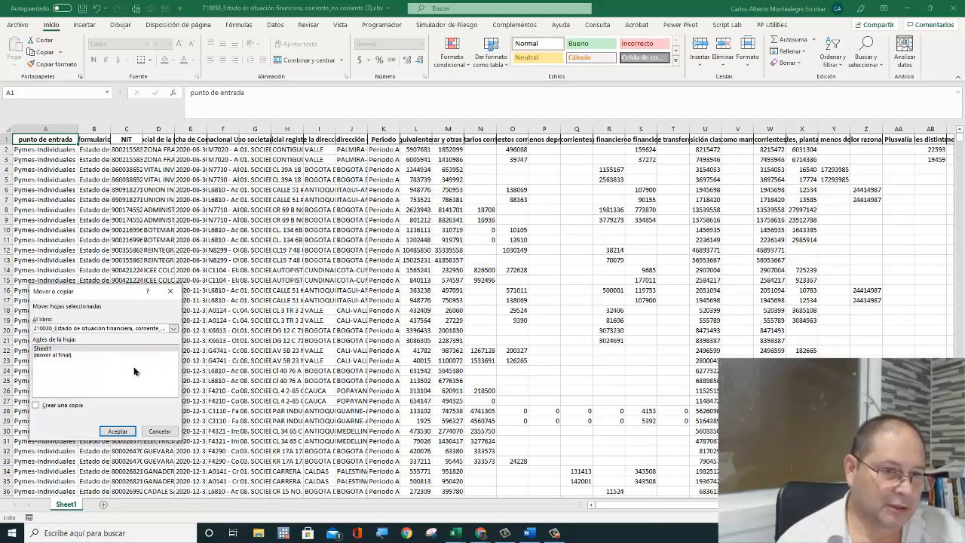
{"action": "left_click", "coordinate": [35, 406]}
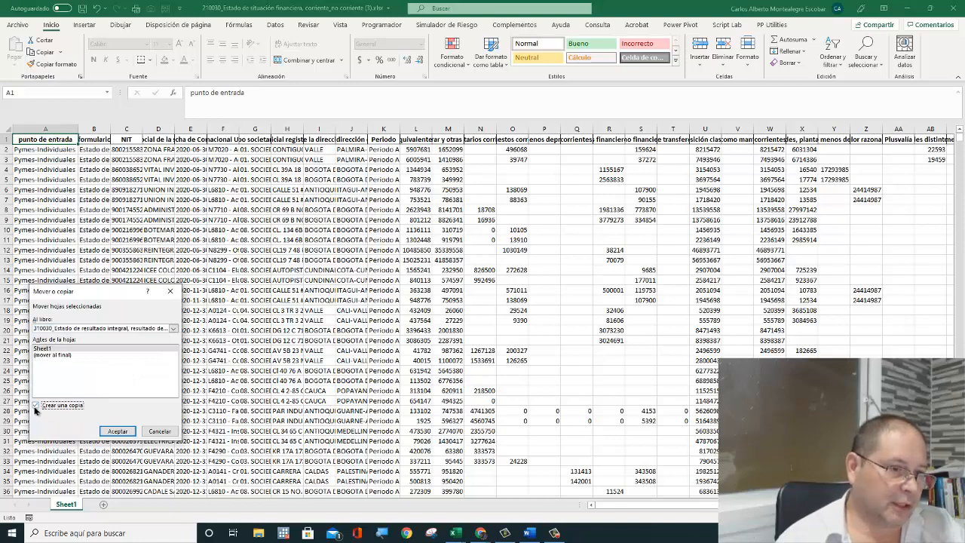
{"action": "left_click", "coordinate": [112, 432]}
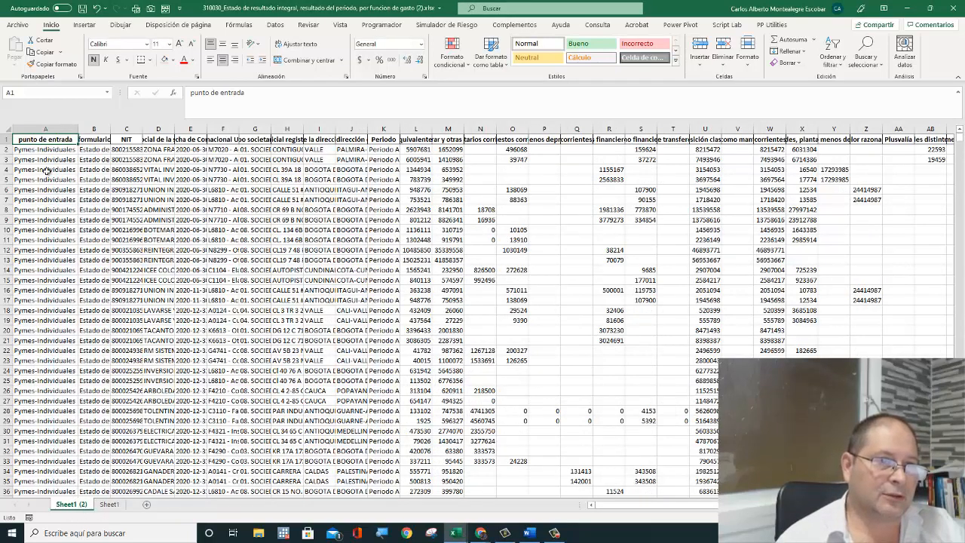
Check the formulario entry on the copied balance sheet worksheet and rename that sheet SFINAN.
{"action": "left_click", "coordinate": [92, 150]}
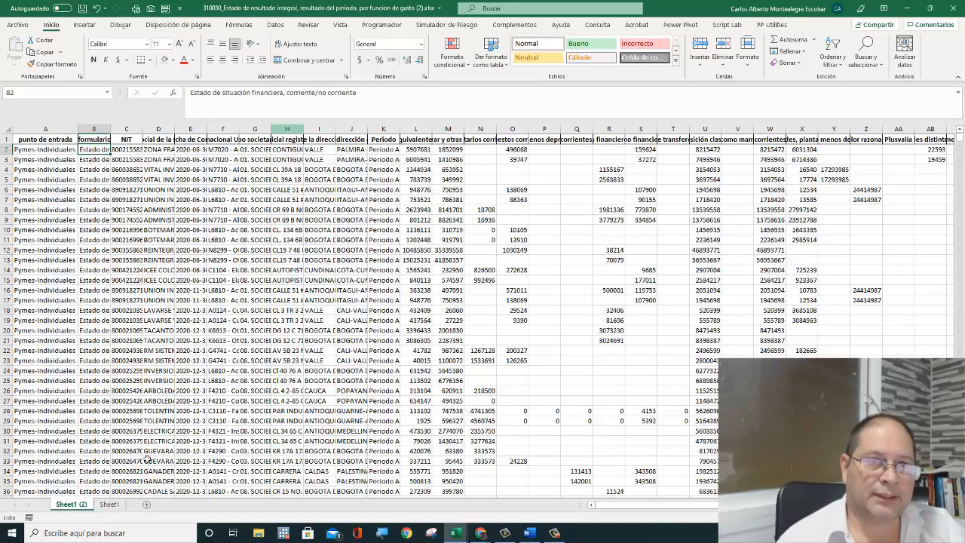
{"action": "double_click", "coordinate": [73, 505]}
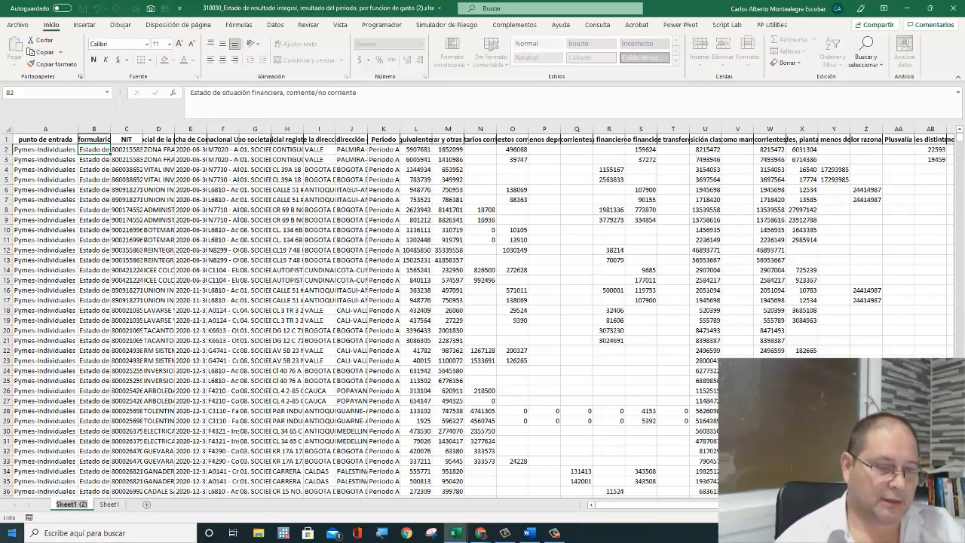
{"action": "type", "text": "Sf"}
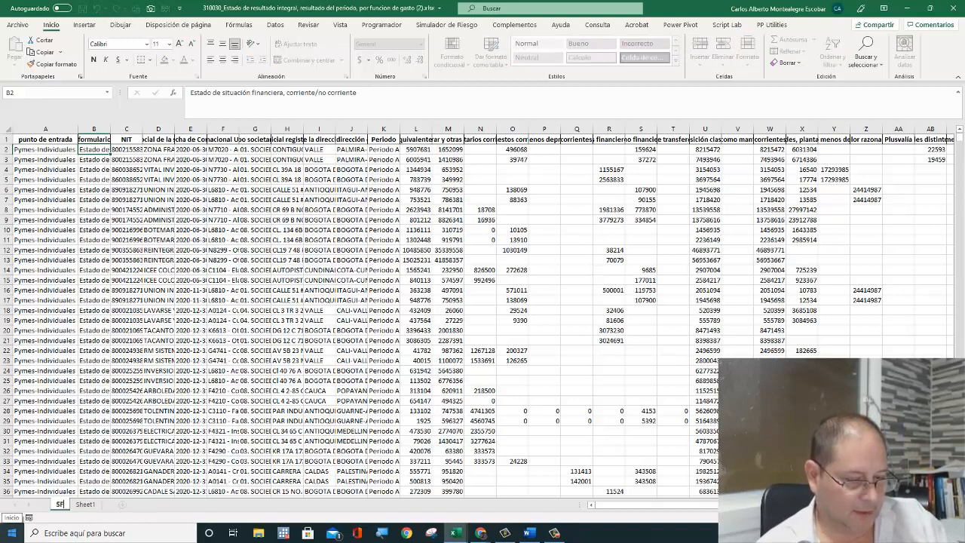
{"action": "type", "text": "INA"}
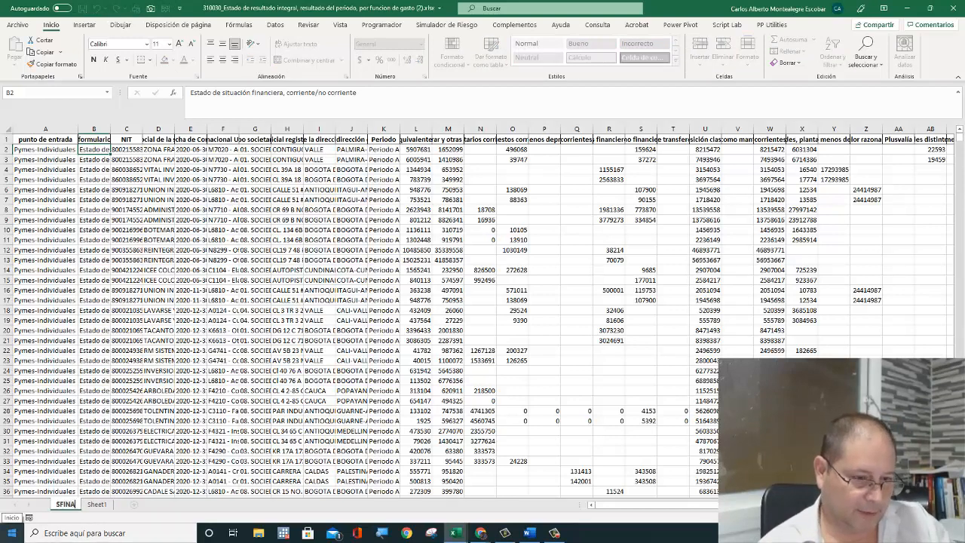
{"action": "type", "text": "N"}
{"action": "key", "text": "Return"}
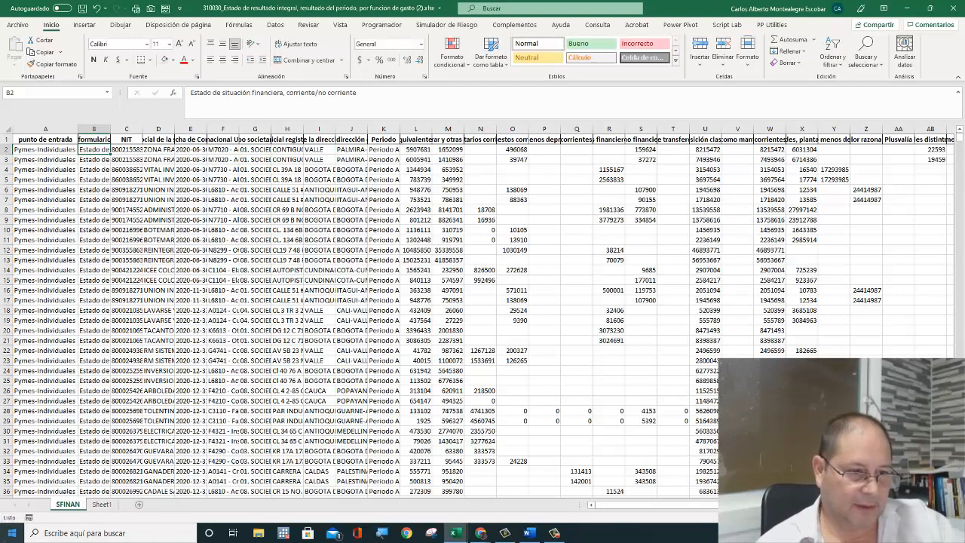
Rename the income statement worksheet Sheet1 as ERESU.
{"action": "left_click", "coordinate": [102, 504]}
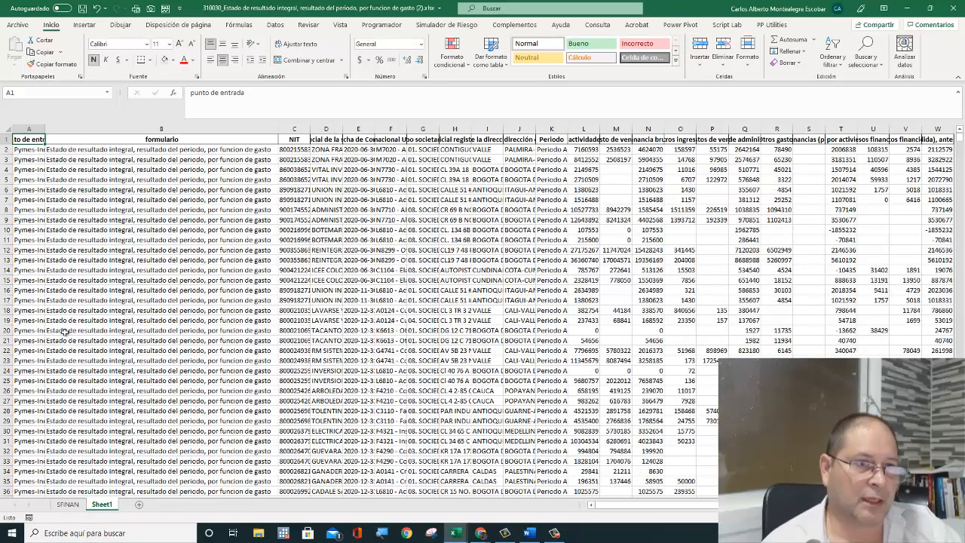
{"action": "double_click", "coordinate": [102, 504]}
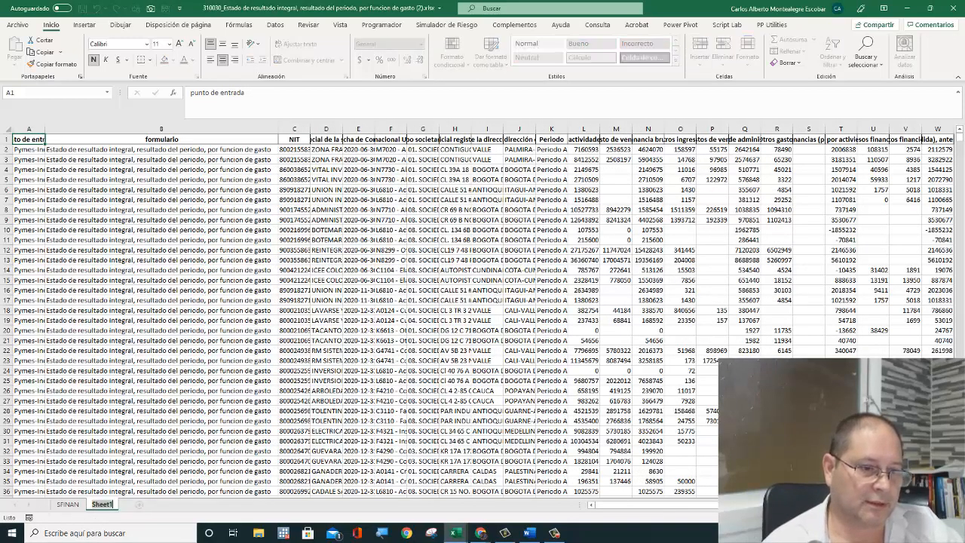
{"action": "type", "text": "ER"}
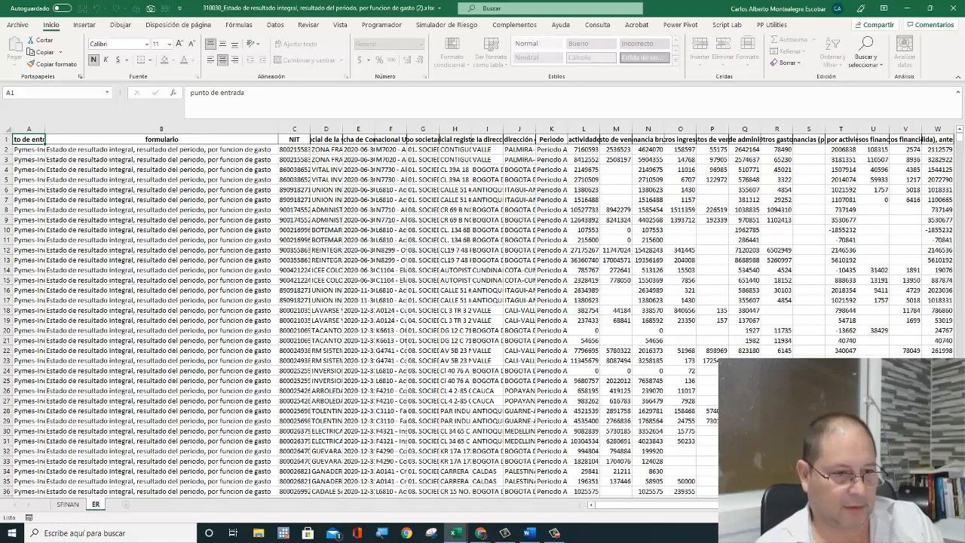
{"action": "type", "text": "ESU"}
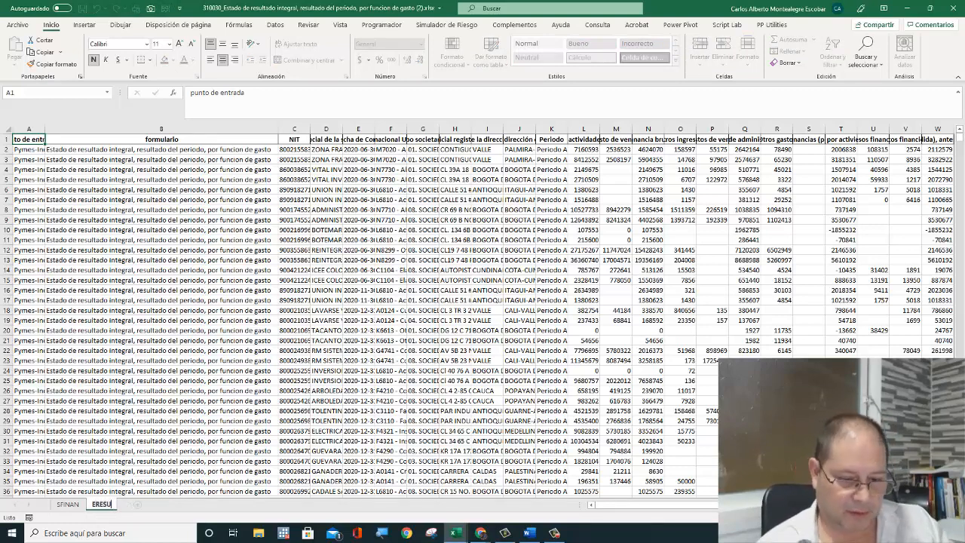
{"action": "key", "text": "Return"}
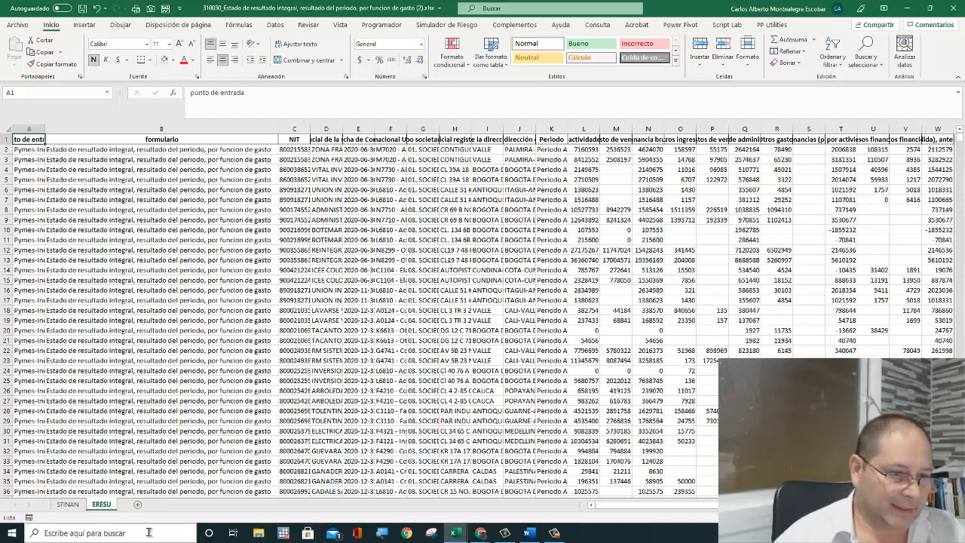
{"action": "scroll", "coordinate": [79, 515], "scroll_direction": "down", "scroll_amount": 1}
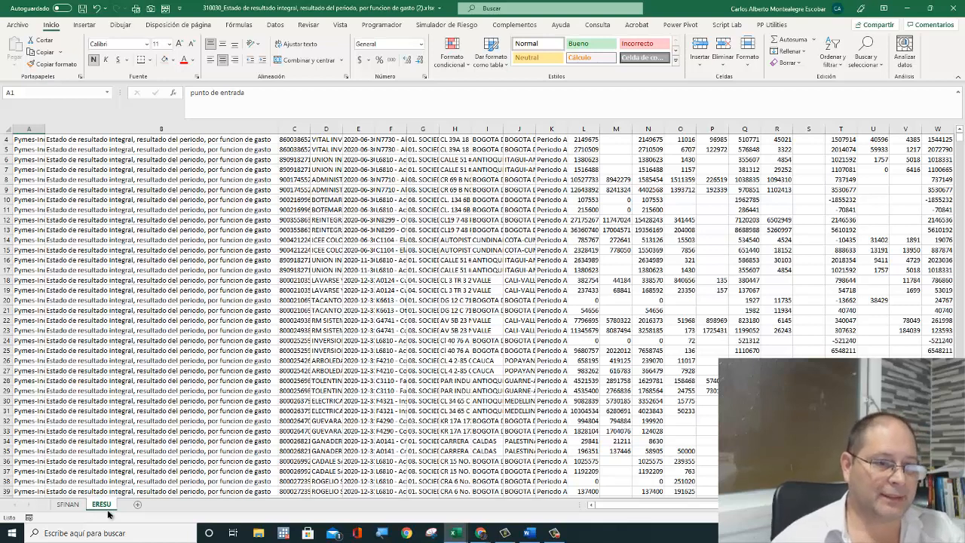
Convert the whole data range of the SFINAN sheet, from cell A1, into a table with headers.
{"action": "left_click", "coordinate": [72, 513]}
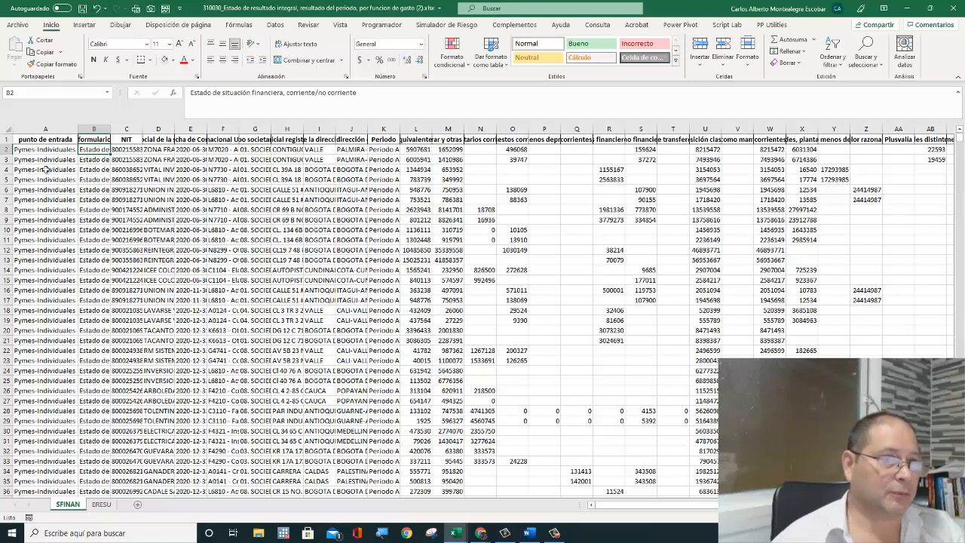
{"action": "left_click", "coordinate": [26, 140]}
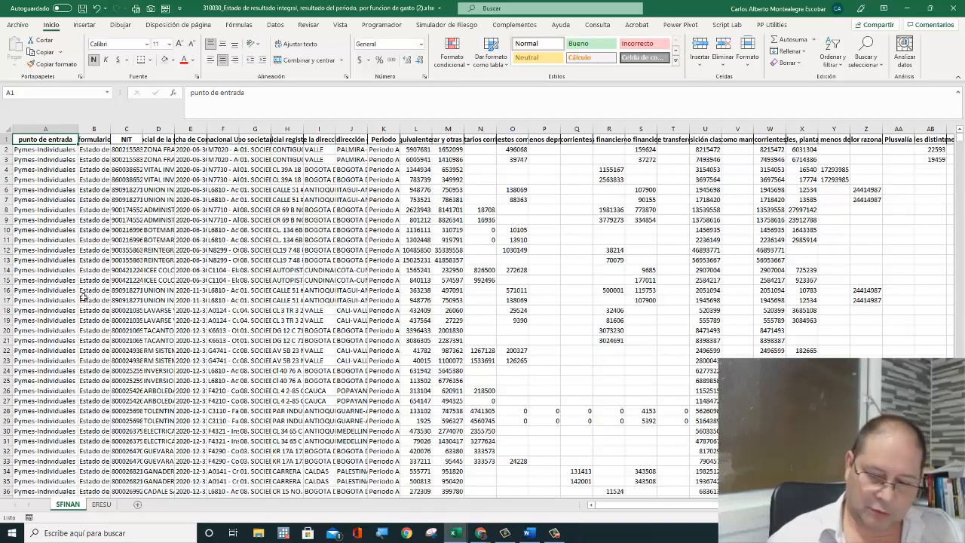
{"action": "key", "text": "ctrl+shift+Down"}
{"action": "key", "text": "ctrl+shift+Right"}
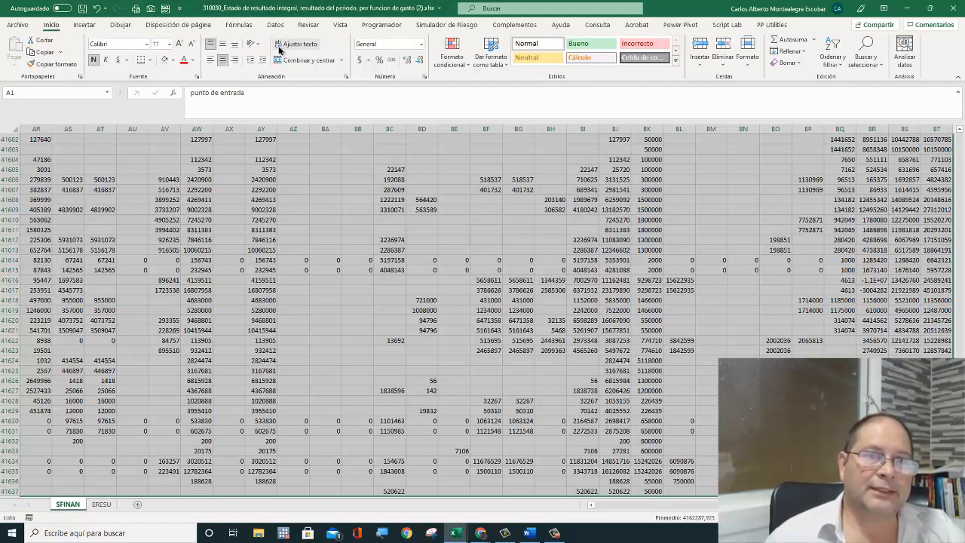
{"action": "left_click", "coordinate": [87, 25]}
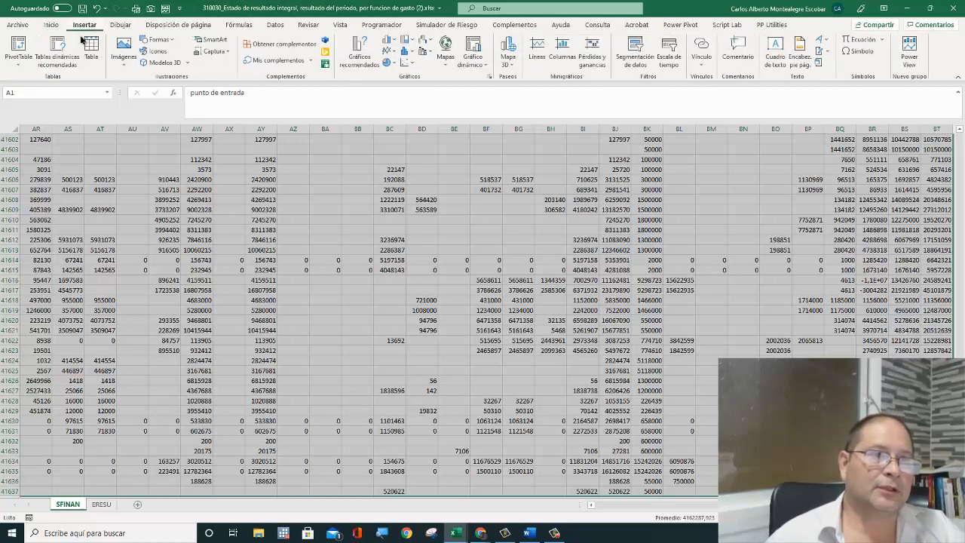
{"action": "left_click", "coordinate": [90, 48]}
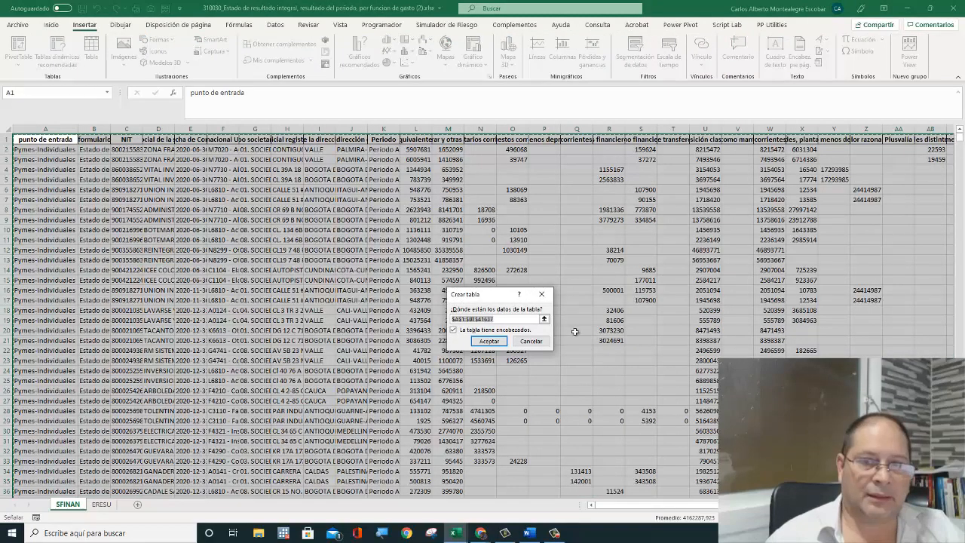
{"action": "left_click", "coordinate": [489, 341]}
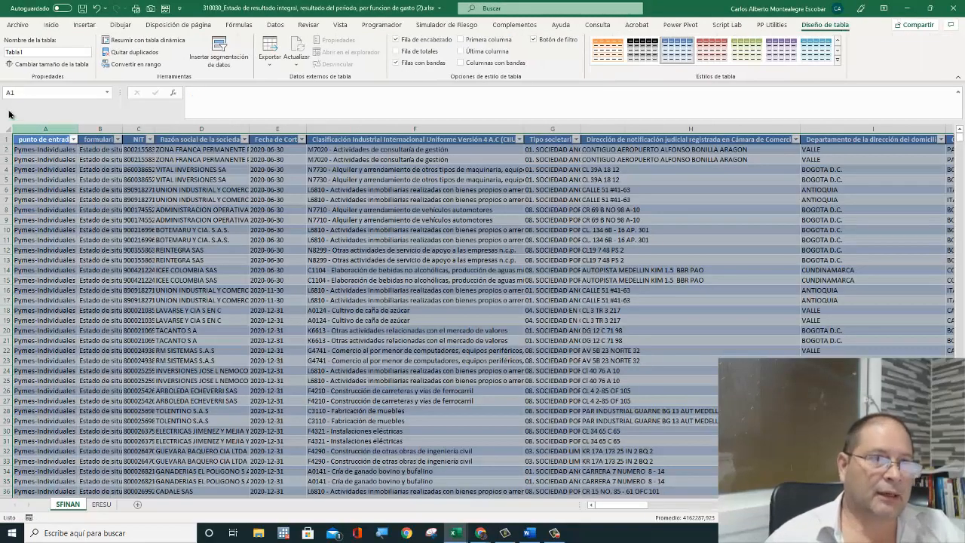
Name the balance sheet table SFINAN.
{"action": "left_click", "coordinate": [35, 53]}
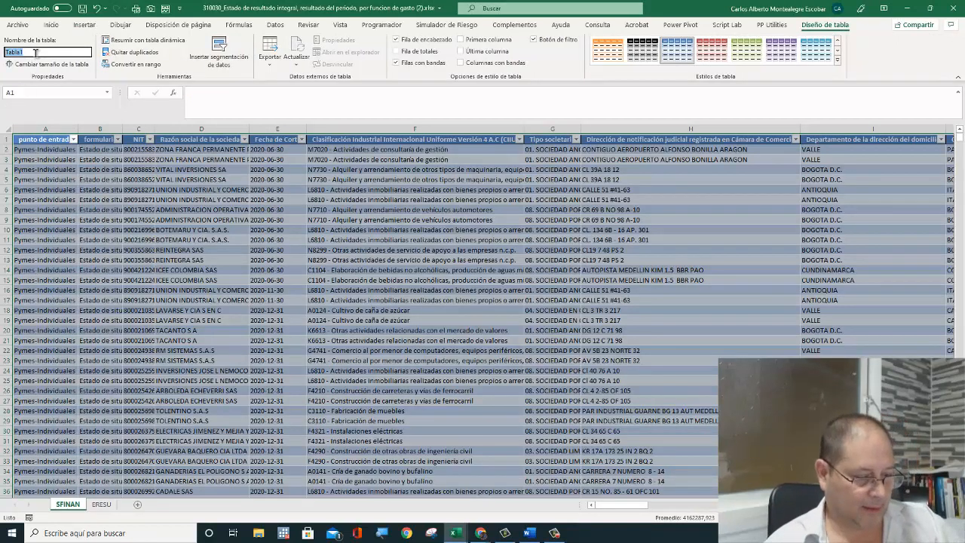
{"action": "type", "text": "S"}
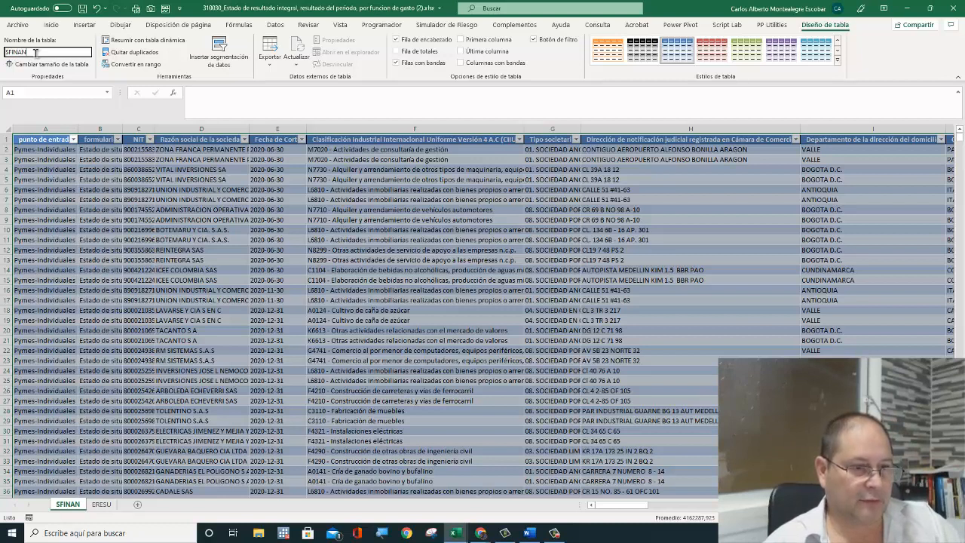
{"action": "type", "text": "FINAN"}
{"action": "key", "text": "Return"}
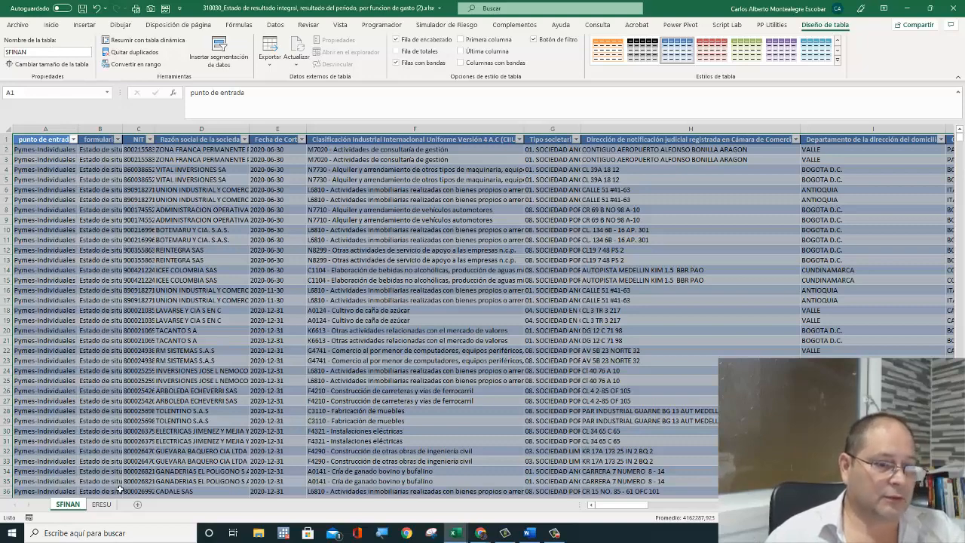
Convert the whole data range of the ERESU sheet, A1:AA41637, into a table with headers.
{"action": "left_click", "coordinate": [103, 507]}
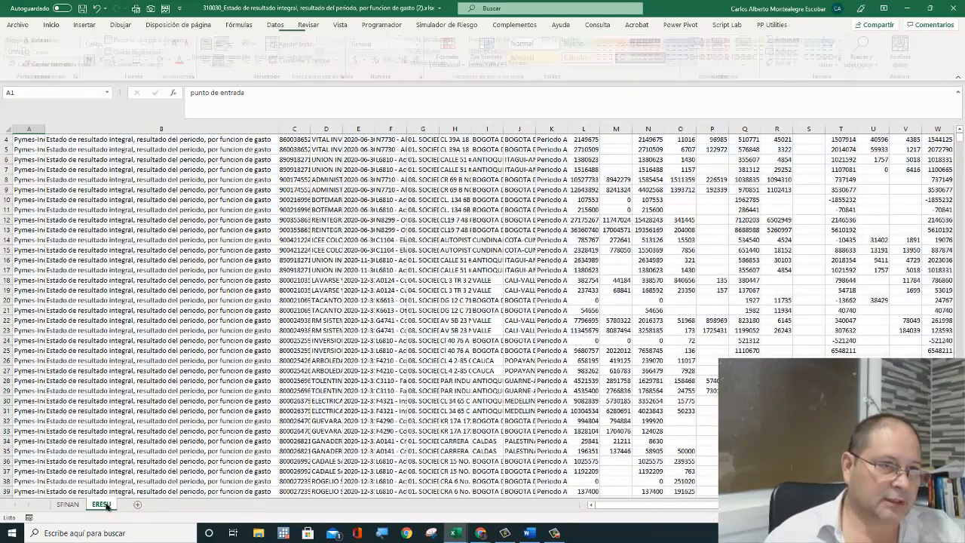
{"action": "left_click", "coordinate": [21, 149]}
{"action": "key", "text": "Up"}
{"action": "key", "text": "Up"}
{"action": "key", "text": "Up"}
{"action": "key", "text": "Up"}
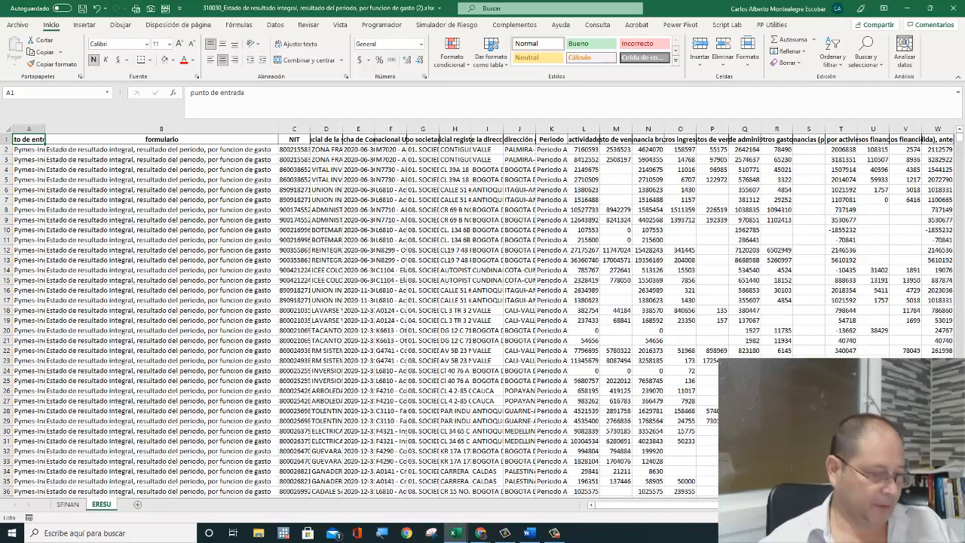
{"action": "key", "text": "ctrl+shift+Down"}
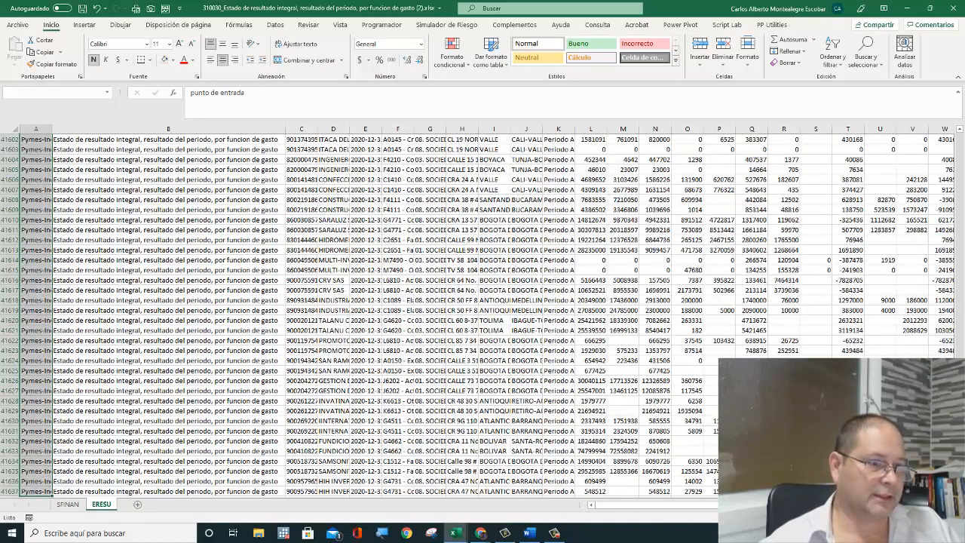
{"action": "key", "text": "ctrl+shift+Right"}
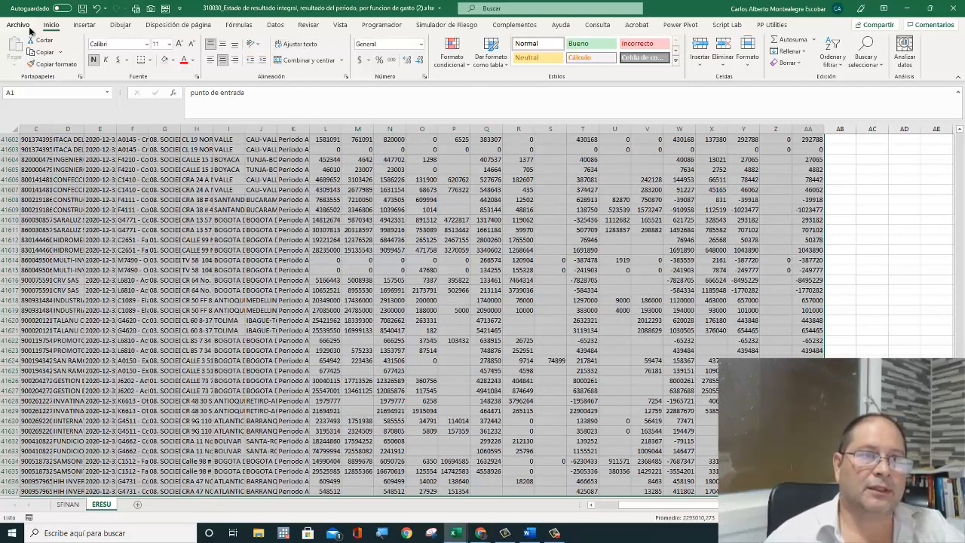
{"action": "left_click", "coordinate": [84, 25]}
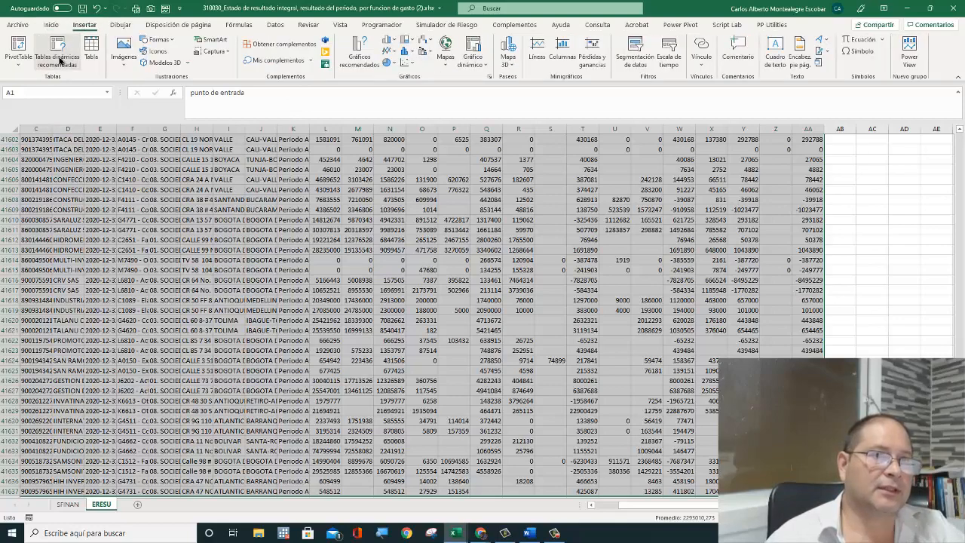
{"action": "left_click", "coordinate": [91, 51]}
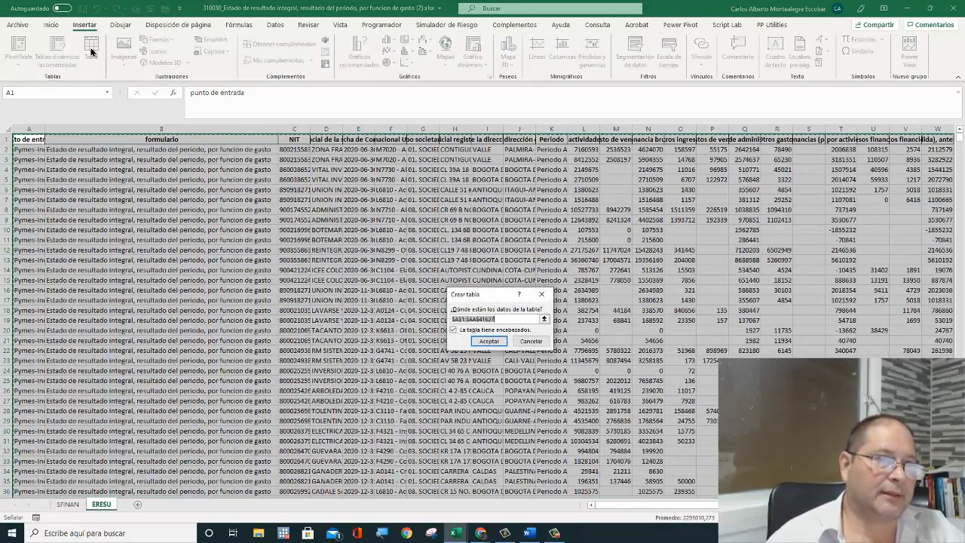
{"action": "left_click", "coordinate": [490, 341]}
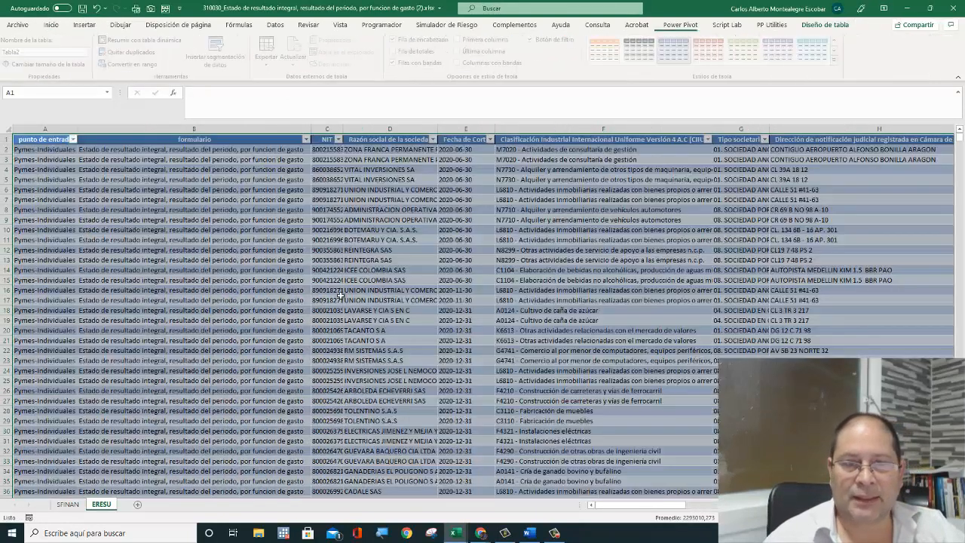
Name the table on the ERESU sheet ERESU.
{"action": "left_click", "coordinate": [26, 52]}
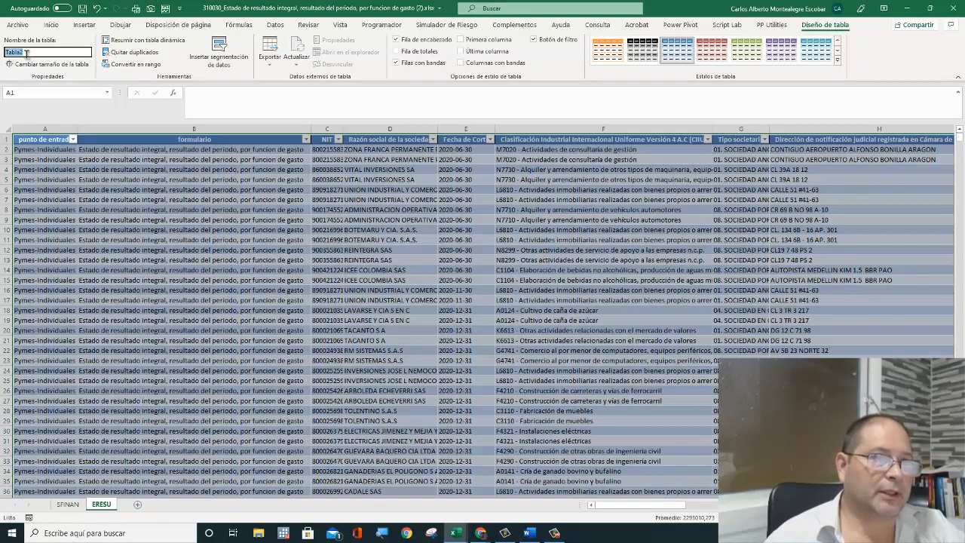
{"action": "type", "text": "ERESU"}
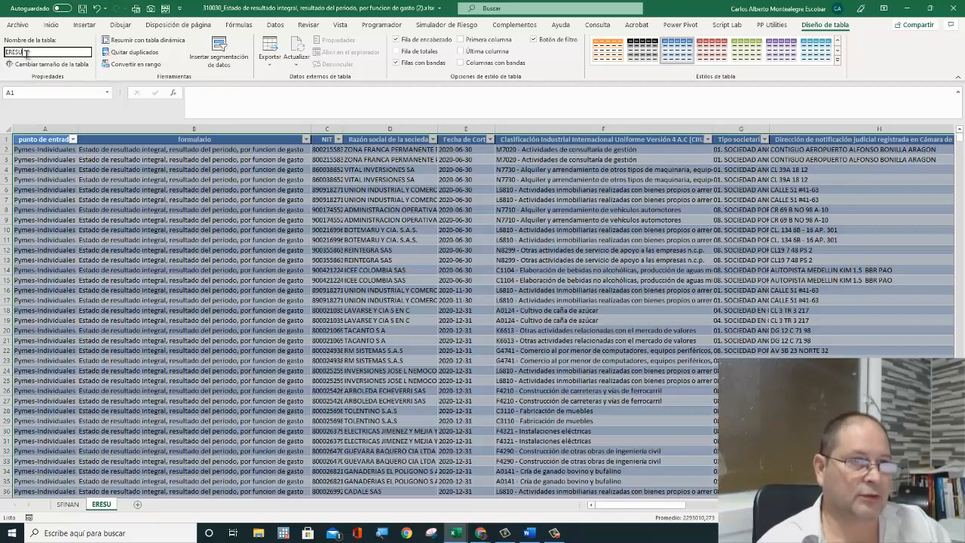
{"action": "key", "text": "Return"}
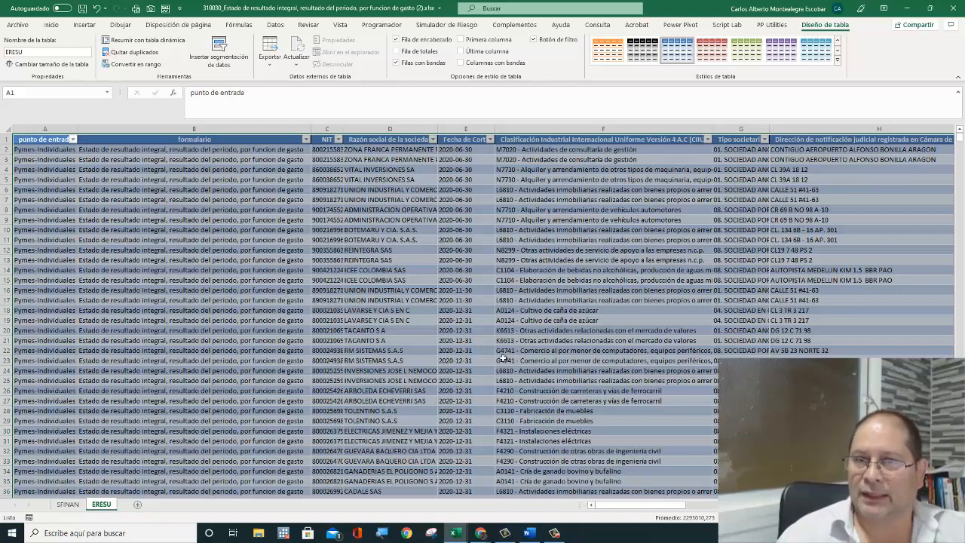
Fit the width of the formulario column on the SFINAN sheet to its contents.
{"action": "left_click", "coordinate": [70, 505]}
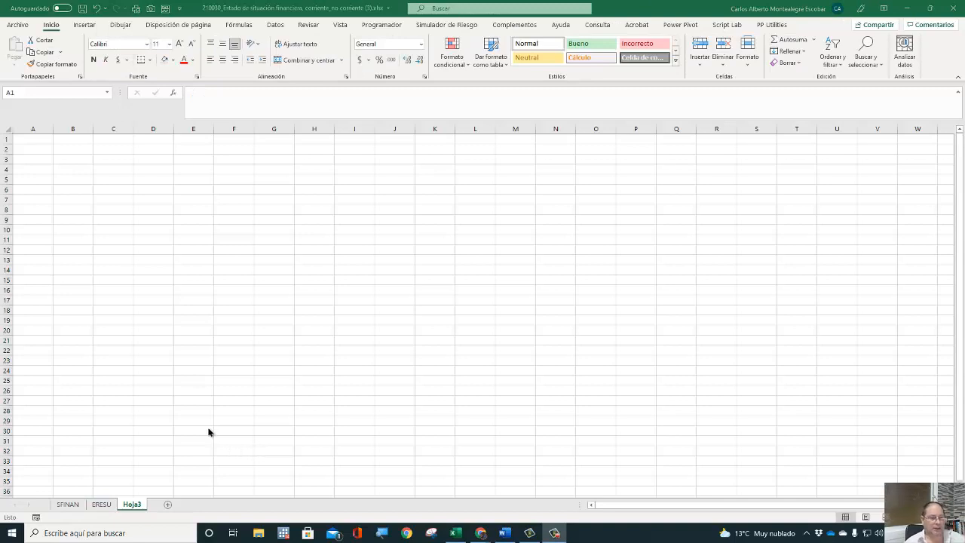
{"action": "left_click", "coordinate": [74, 506]}
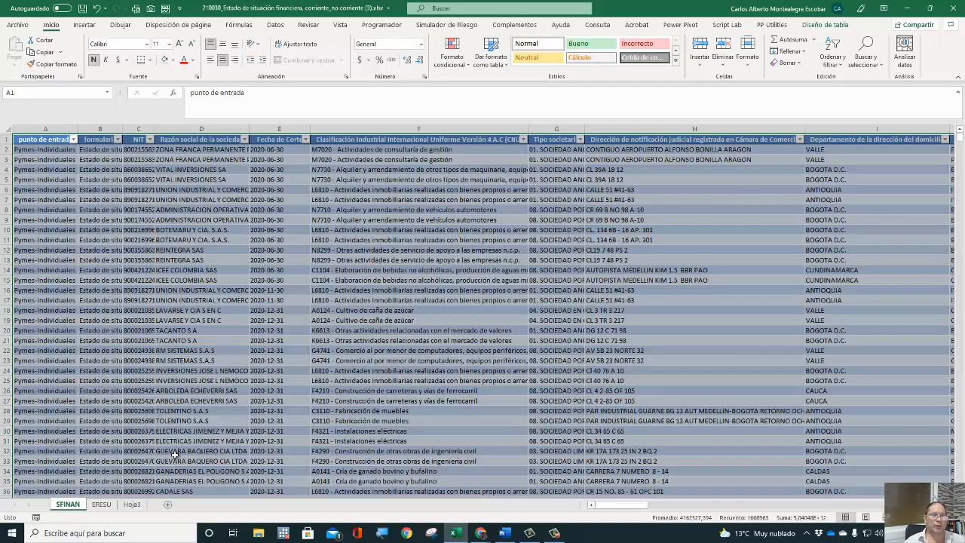
{"action": "double_click", "coordinate": [124, 129]}
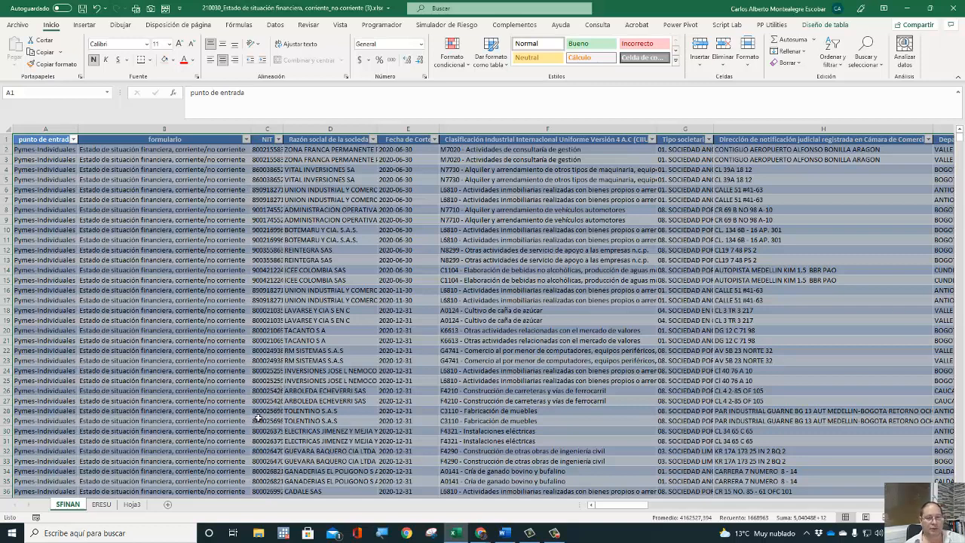
Copy the NIT and Razón social de la sociedad columns from SFINAN and paste them as values into Hoja3 from cell A1.
{"action": "left_click", "coordinate": [272, 129]}
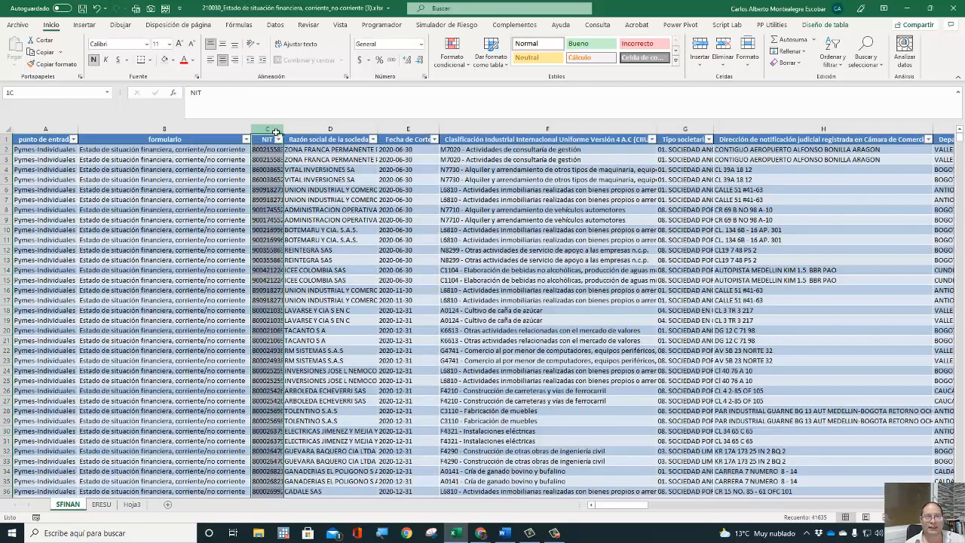
{"action": "left_click_drag", "start_coordinate": [275, 132], "coordinate": [305, 190]}
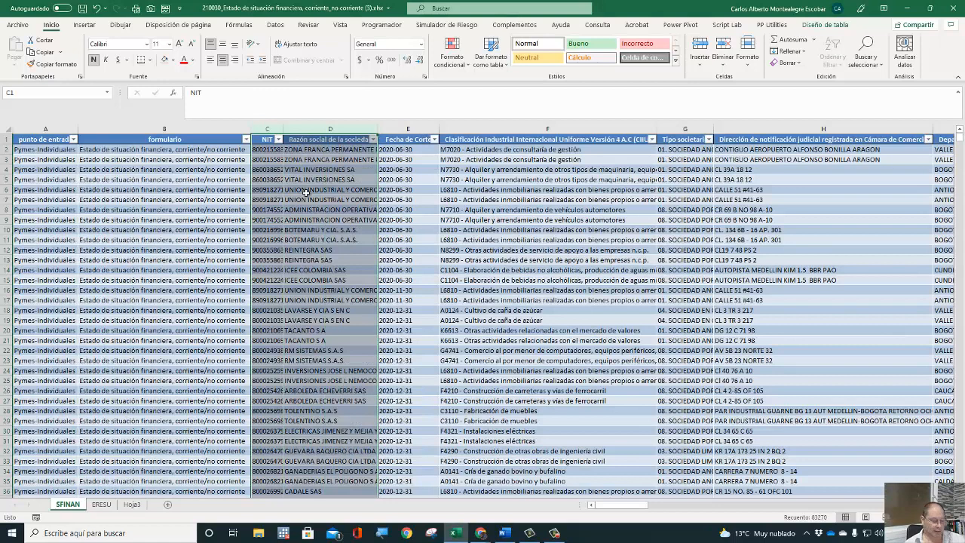
{"action": "key", "text": "ctrl+c"}
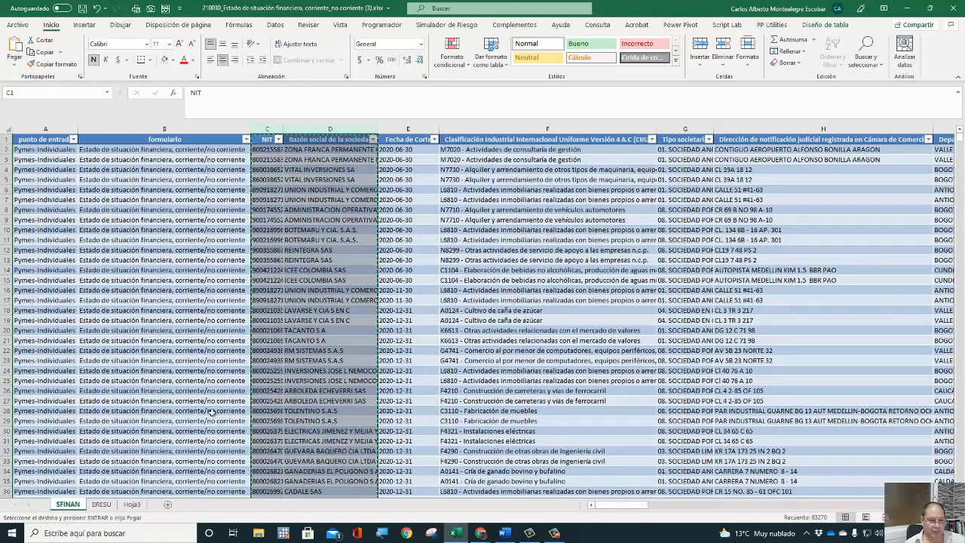
{"action": "left_click", "coordinate": [167, 504]}
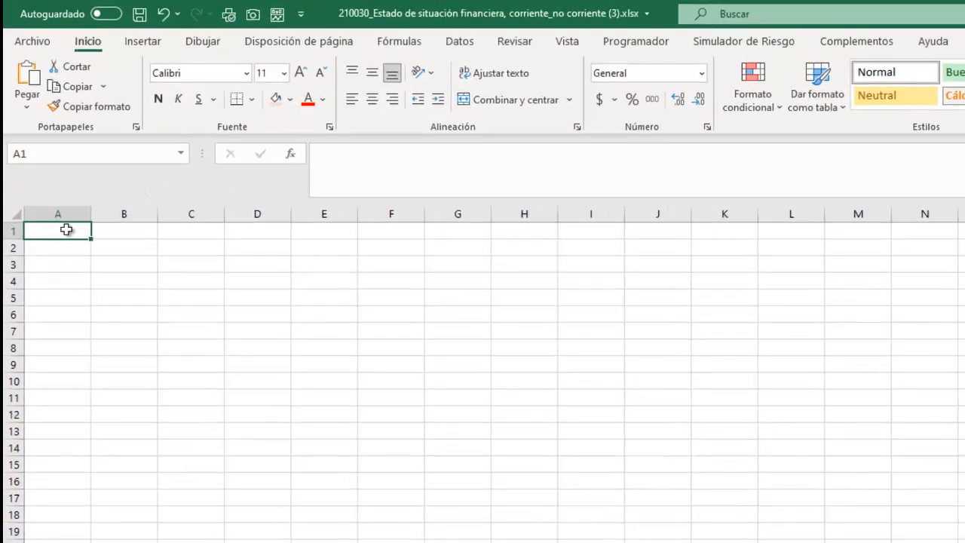
{"action": "left_click", "coordinate": [24, 110]}
{"action": "left_click", "coordinate": [24, 231]}
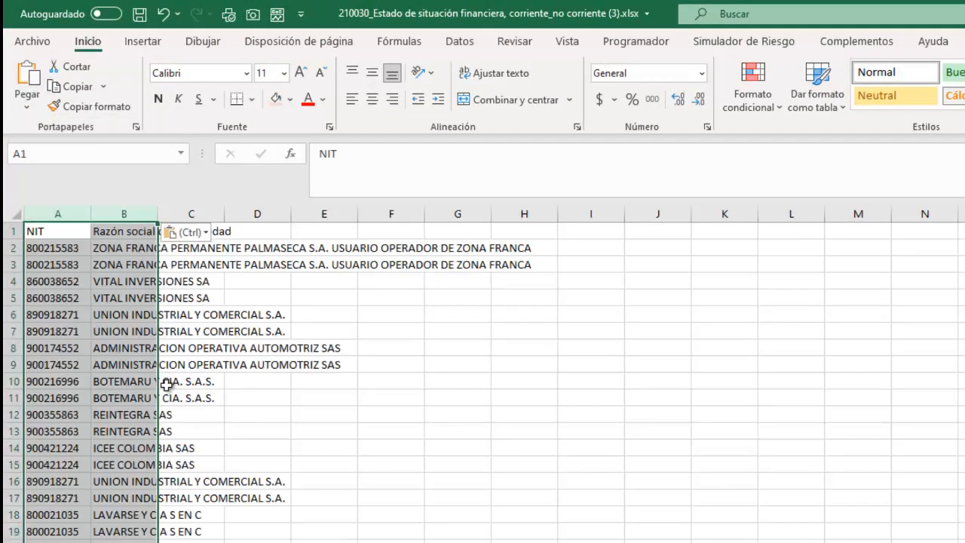
{"action": "left_click", "coordinate": [141, 296]}
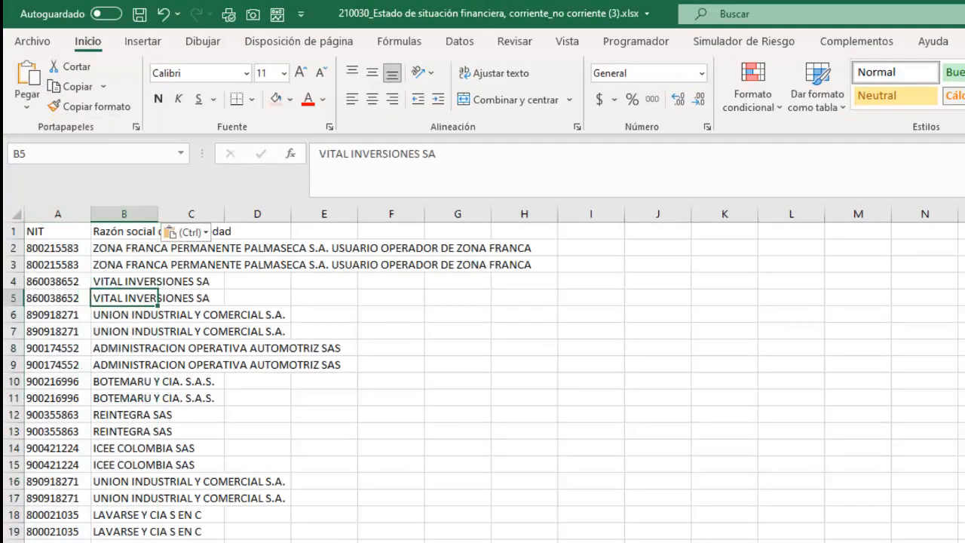
Select the NIT and Razón social data on the ERESU sheet for copying, from row 2 to the last row, without headers.
{"action": "key", "text": "ctrl+Page_Up"}
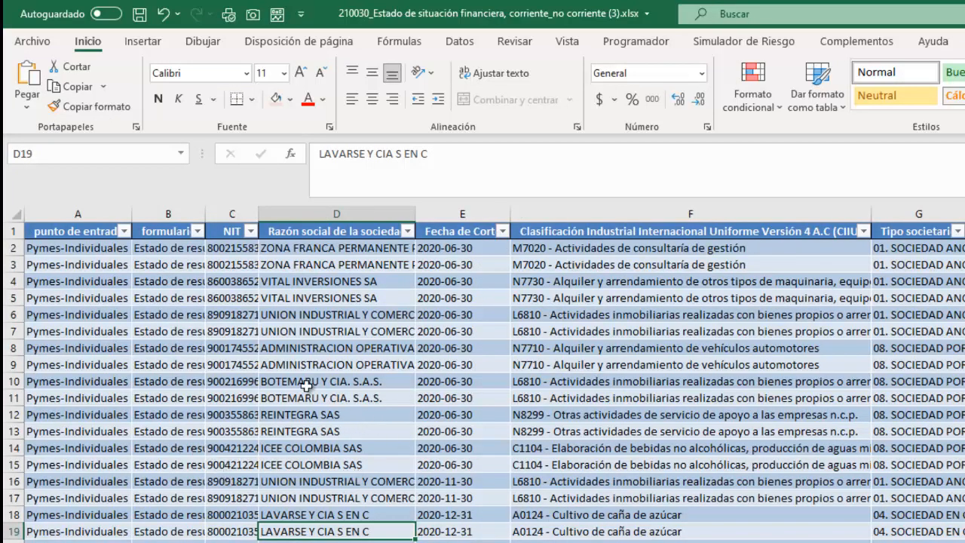
{"action": "left_click_drag", "start_coordinate": [230, 215], "coordinate": [294, 273]}
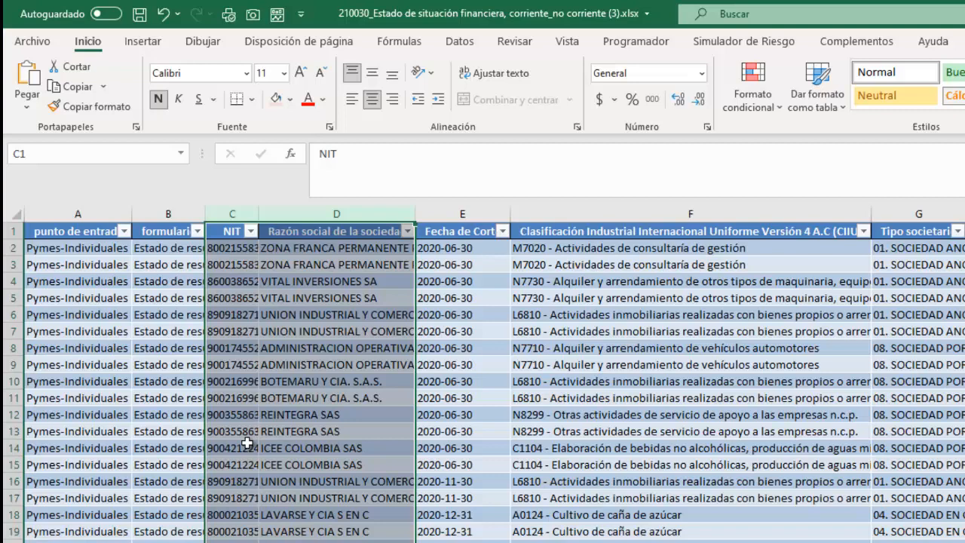
{"action": "key", "text": "ctrl+c"}
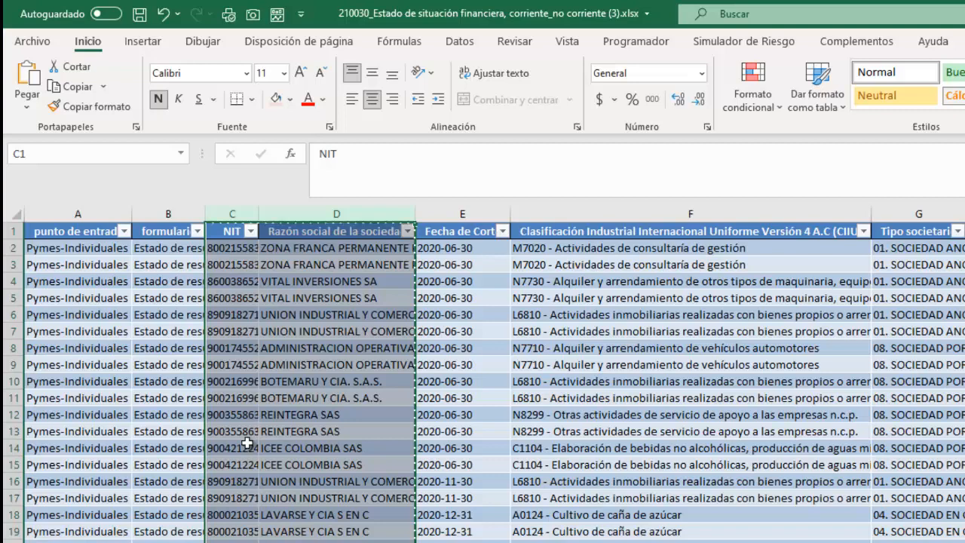
{"action": "key", "text": "Up"}
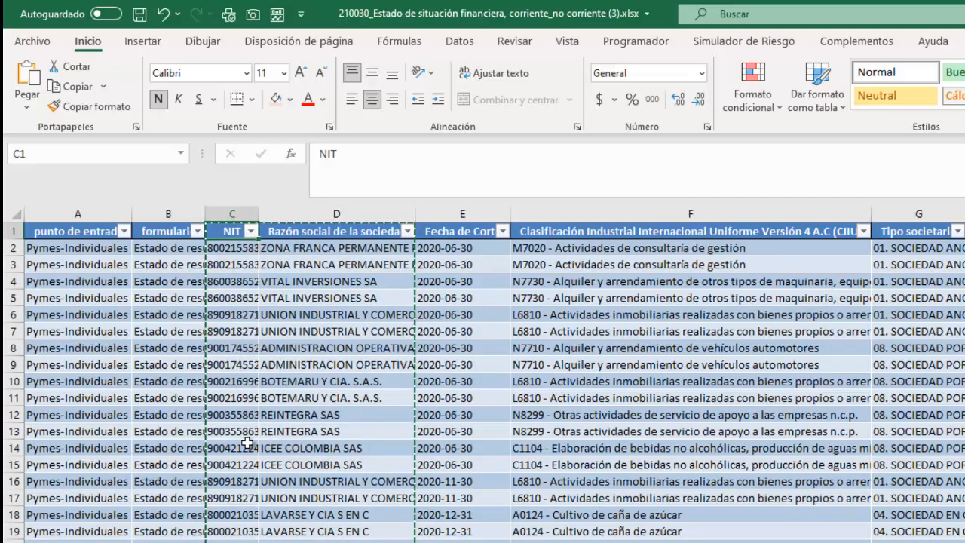
{"action": "key", "text": "Down"}
{"action": "key", "text": "shift+Right"}
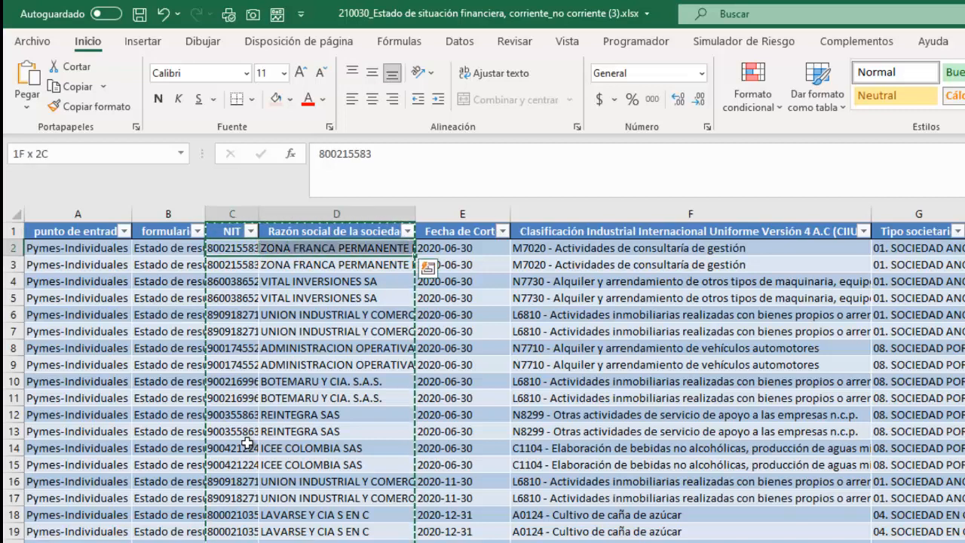
{"action": "key", "text": "ctrl+shift+Down"}
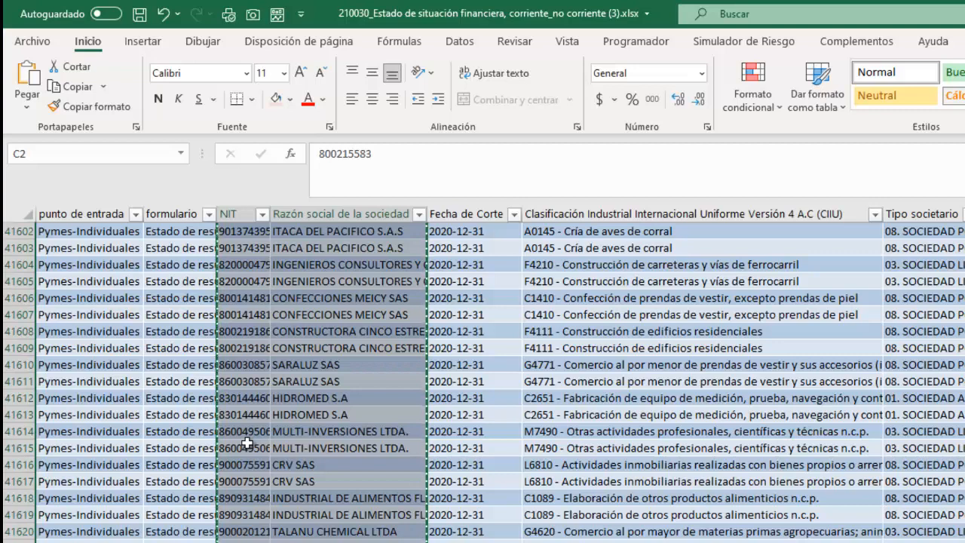
Paste the ERESU company data as values directly below the existing company list, starting in cell A41636.
{"action": "key", "text": "ctrl+Page_Down"}
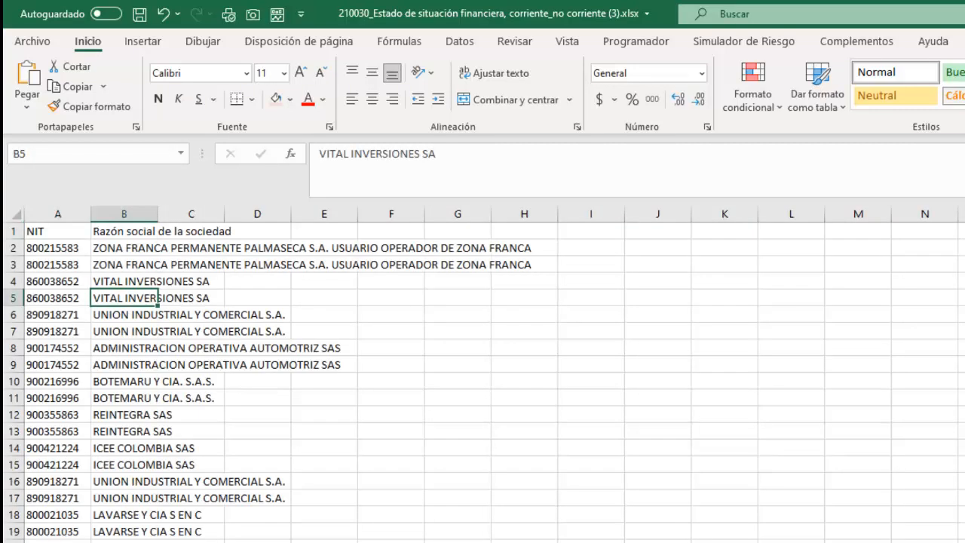
{"action": "key", "text": "ctrl+Down"}
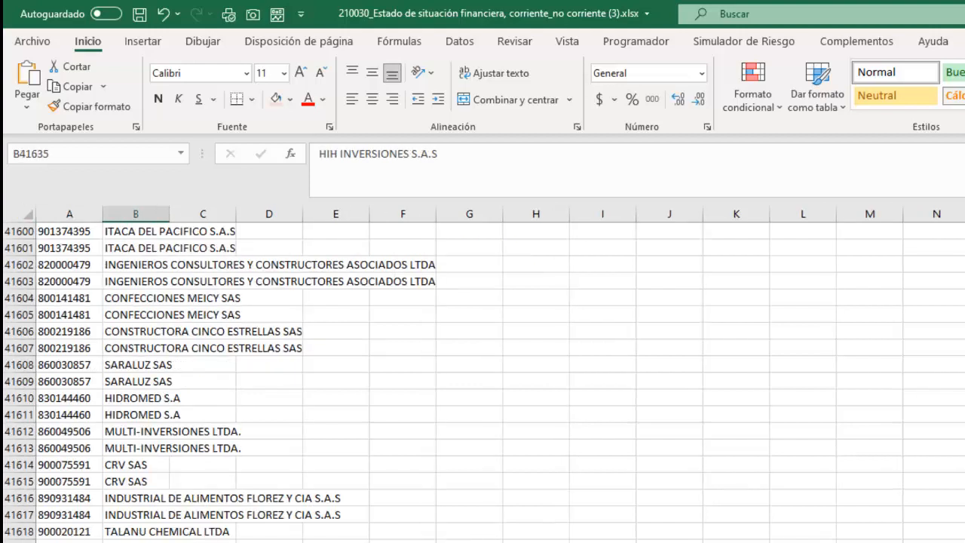
{"action": "key", "text": "Left"}
{"action": "key", "text": "Down"}
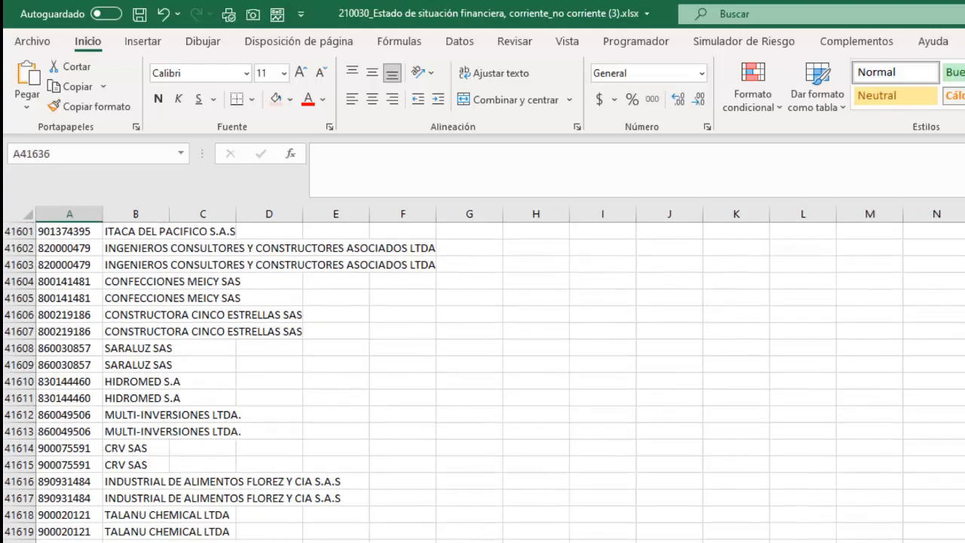
{"action": "left_click", "coordinate": [27, 107]}
{"action": "left_click", "coordinate": [45, 231]}
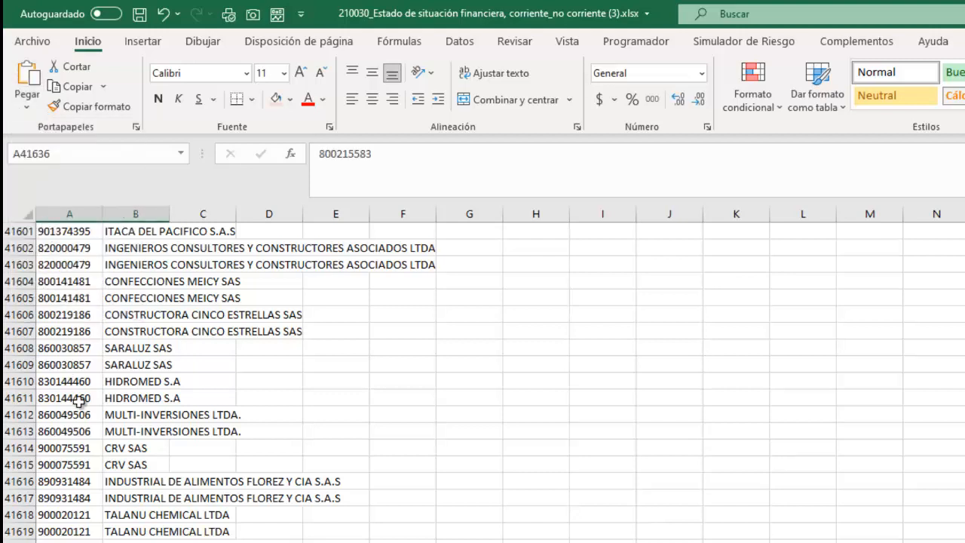
{"action": "left_click", "coordinate": [53, 298]}
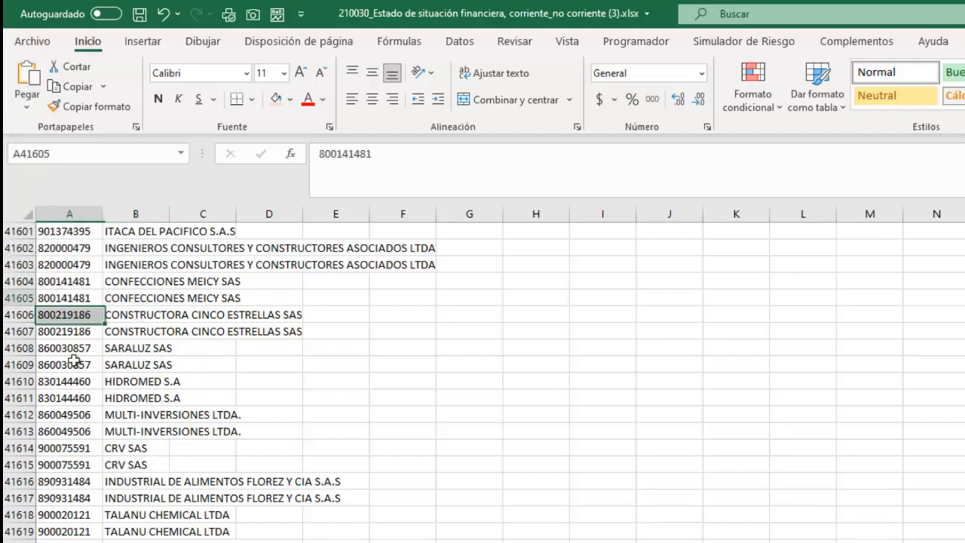
Remove duplicate rows from the combined company list, comparing both columns A and B.
{"action": "key", "text": "ctrl+Home"}
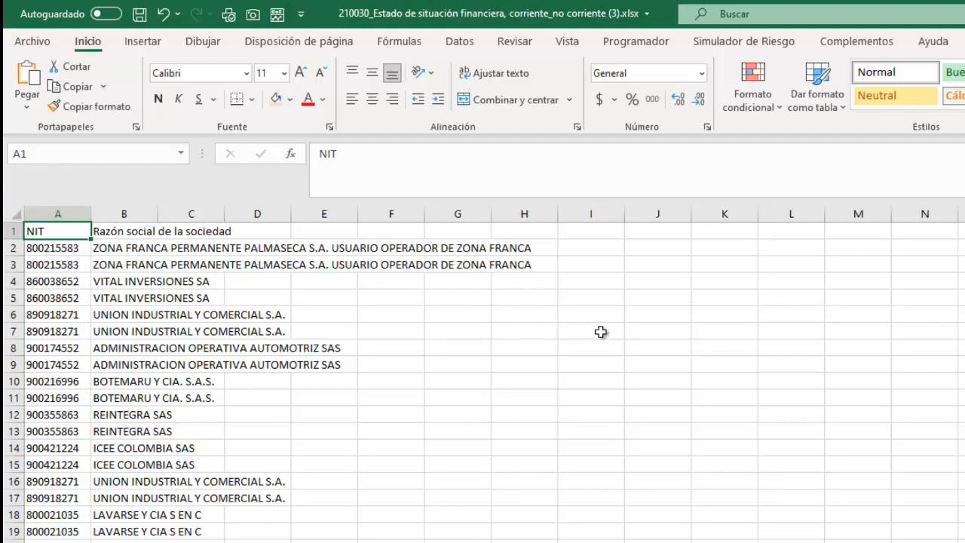
{"action": "left_click", "coordinate": [457, 42]}
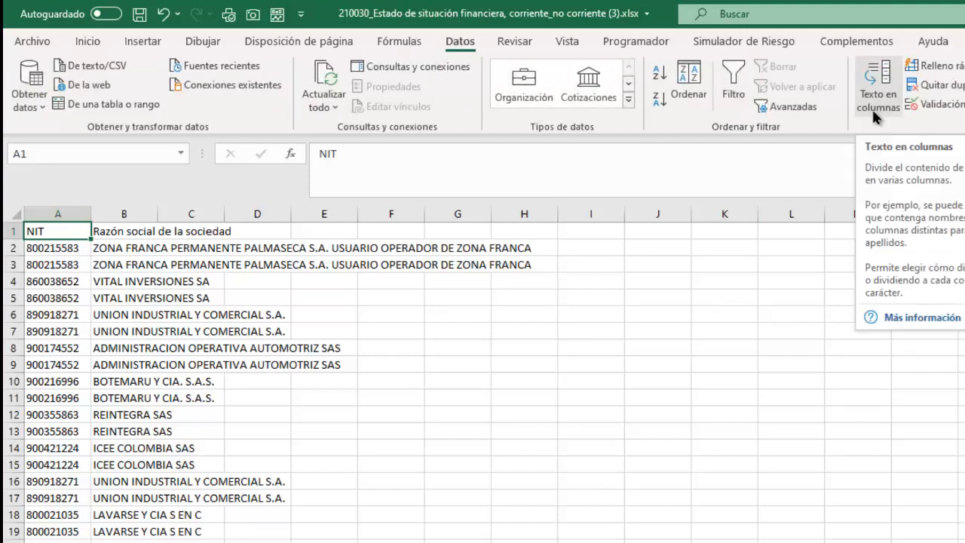
{"action": "left_click", "coordinate": [930, 85]}
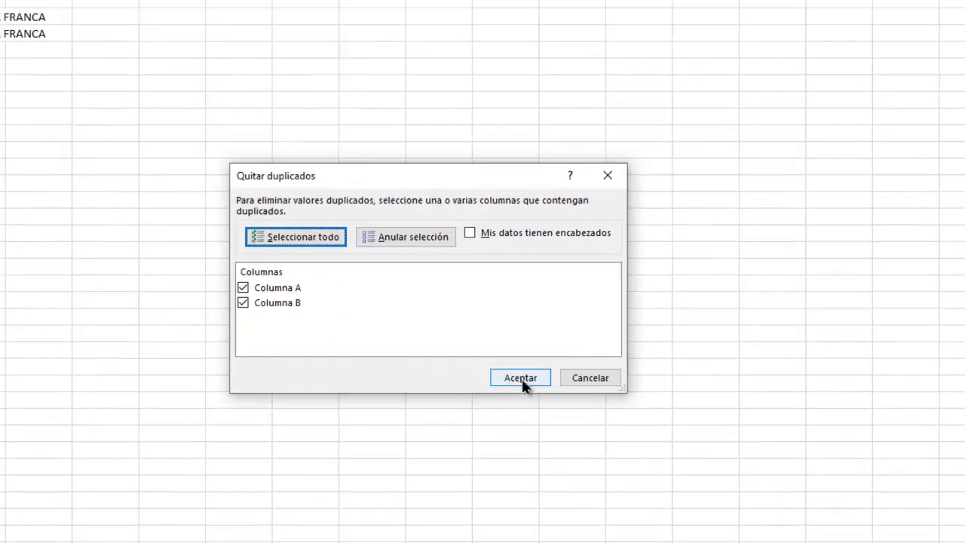
{"action": "left_click", "coordinate": [521, 380]}
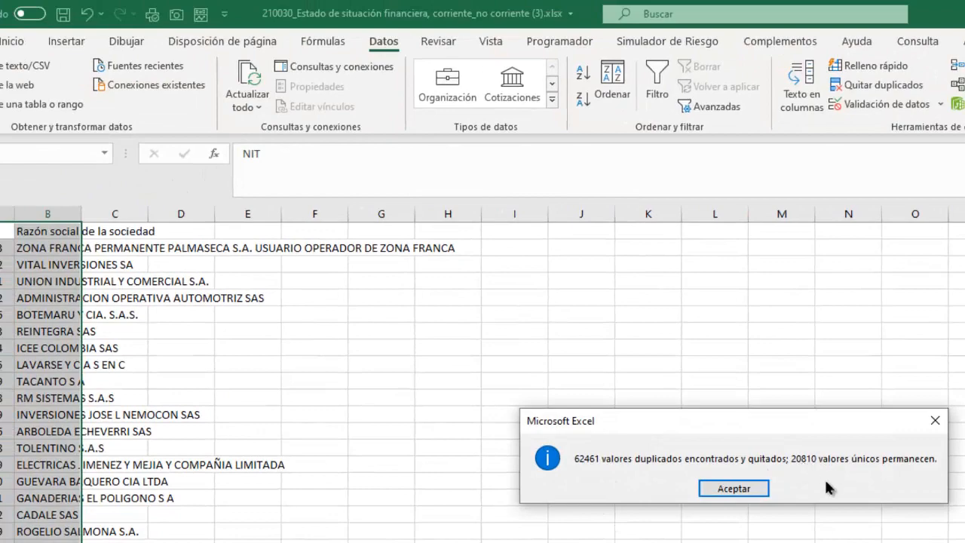
{"action": "left_click", "coordinate": [730, 488]}
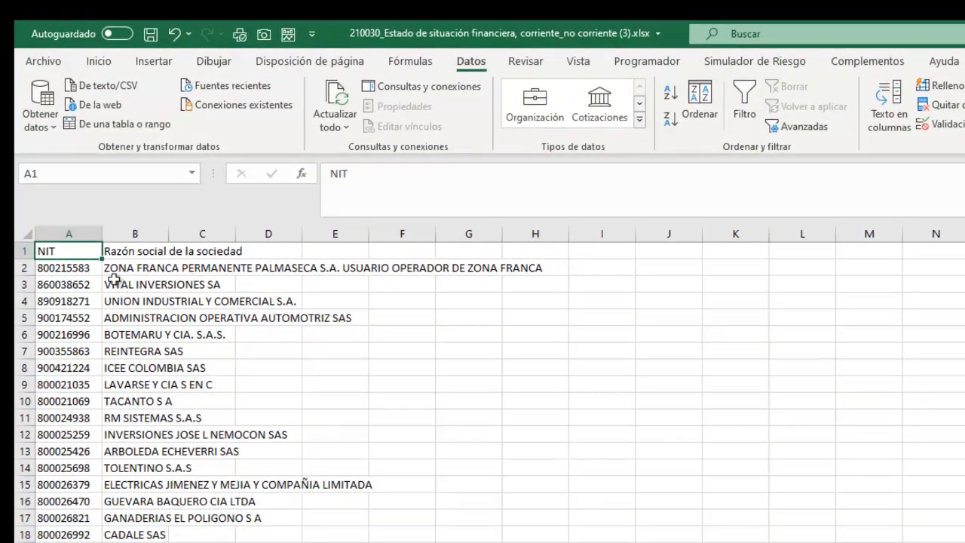
Fit the NIT column to its contents and set the width of the Razón social column to 30.
{"action": "double_click", "coordinate": [88, 230]}
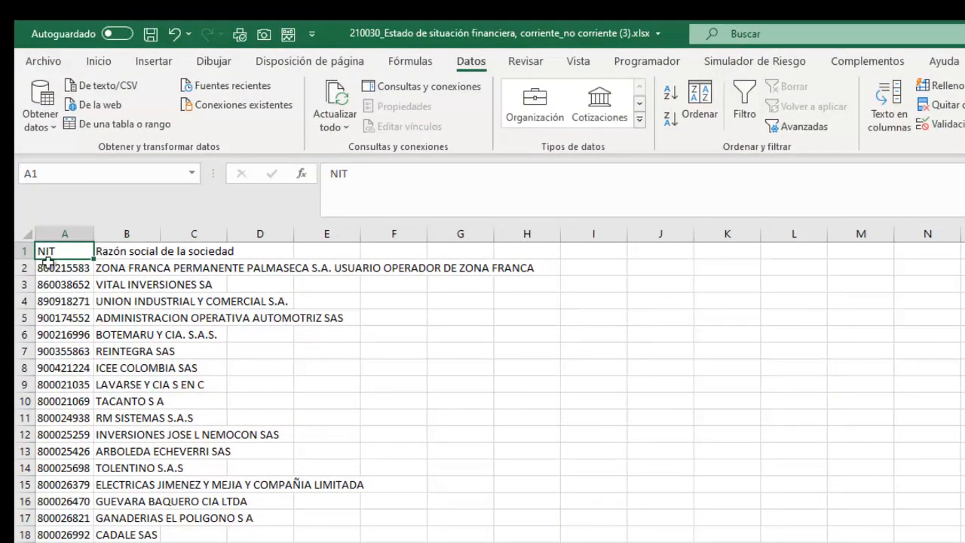
{"action": "double_click", "coordinate": [160, 233]}
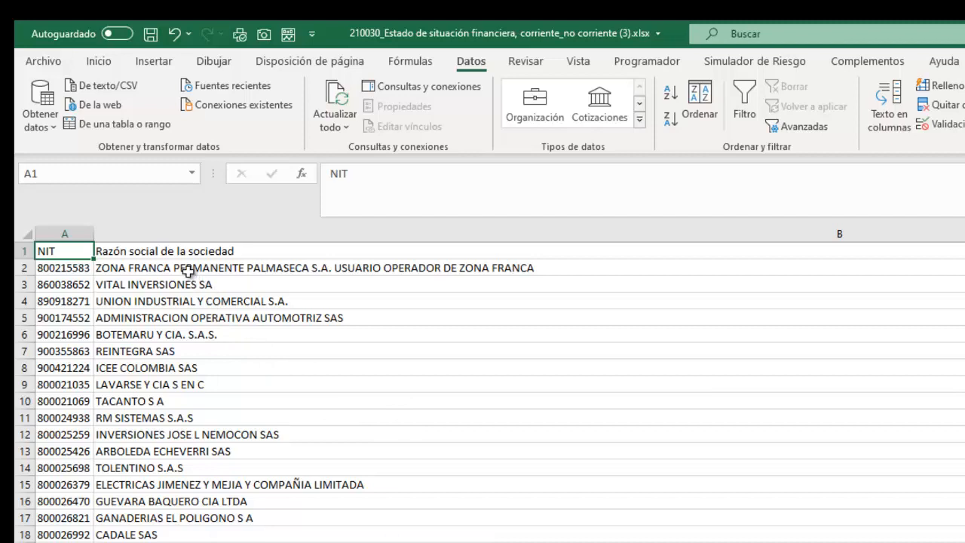
{"action": "left_click", "coordinate": [228, 230]}
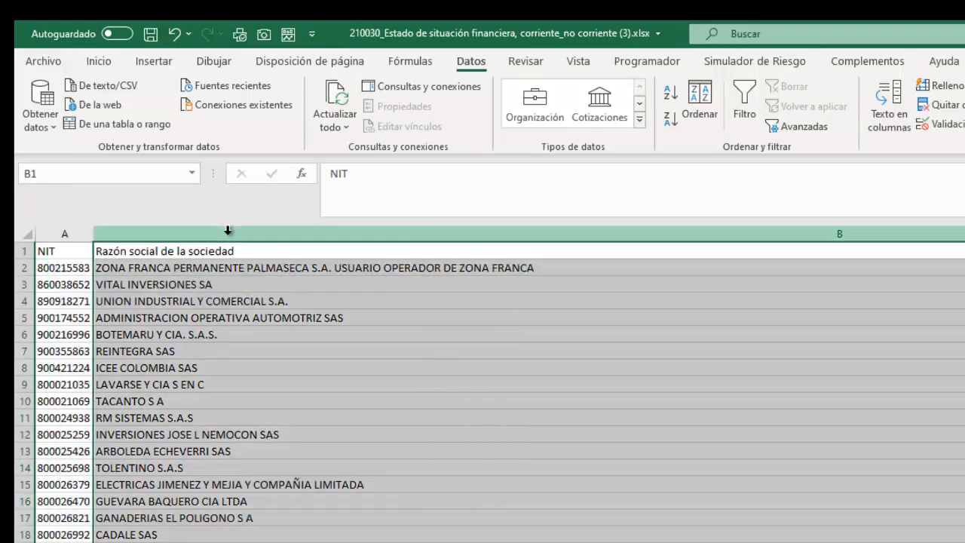
{"action": "right_click", "coordinate": [228, 234]}
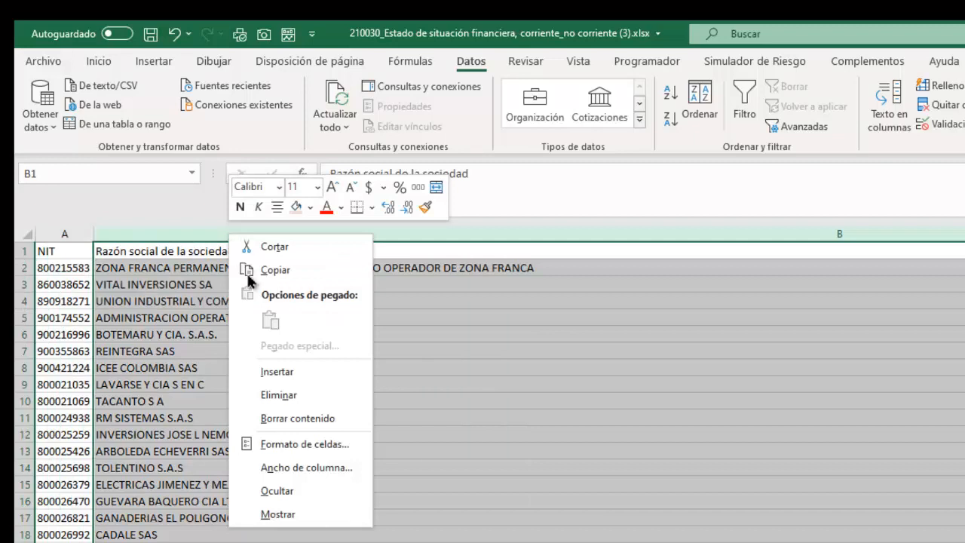
{"action": "left_click", "coordinate": [307, 467]}
{"action": "type", "text": "30"}
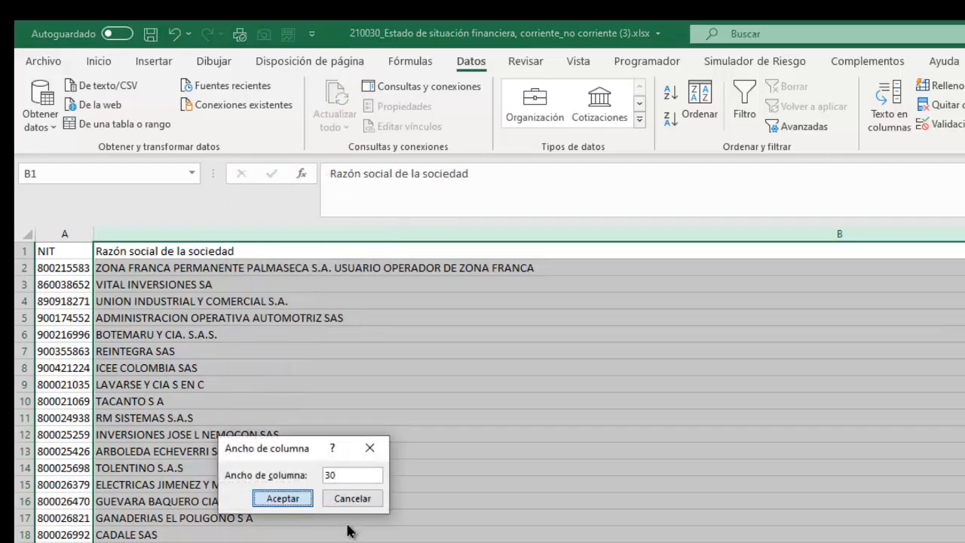
{"action": "key", "text": "Return"}
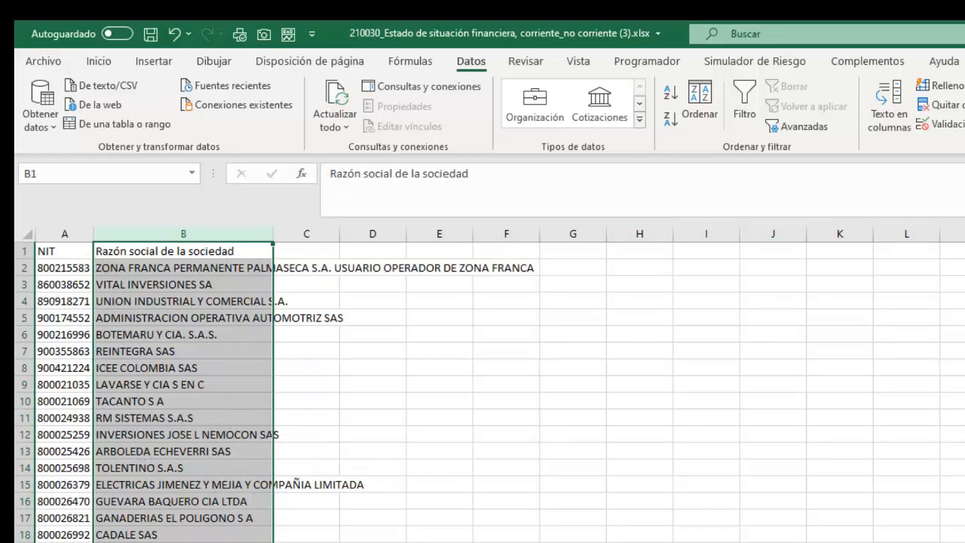
Copy the Clasificación Industrial (CIIU) column F of the SFINAN sheet and paste it as values into Hoja3 starting in cell A1.
{"action": "key", "text": "alt+Tab"}
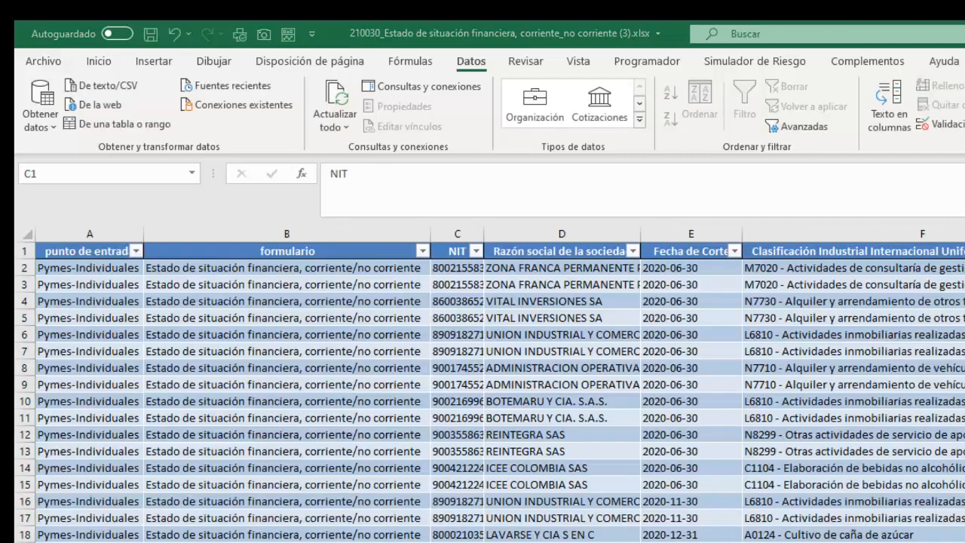
{"action": "left_click", "coordinate": [842, 236]}
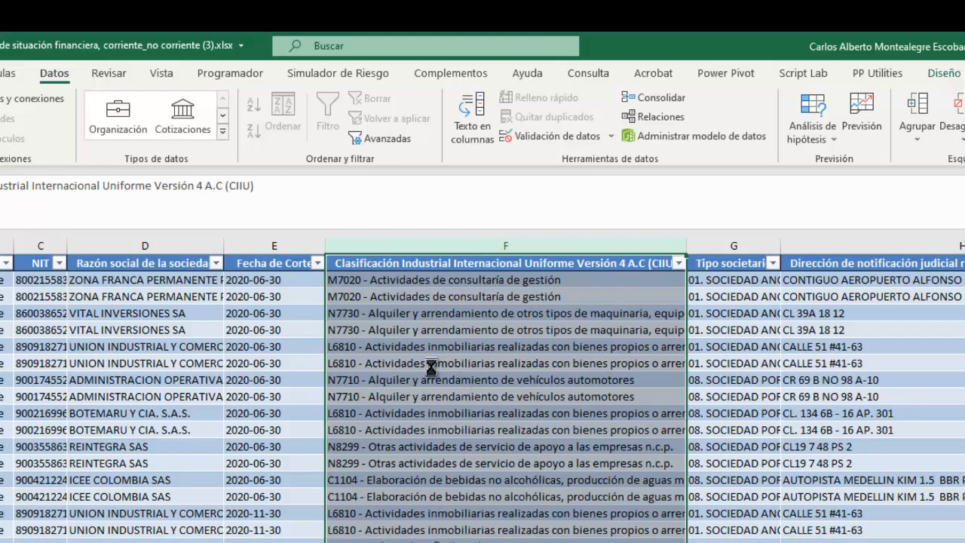
{"action": "key", "text": "ctrl+c"}
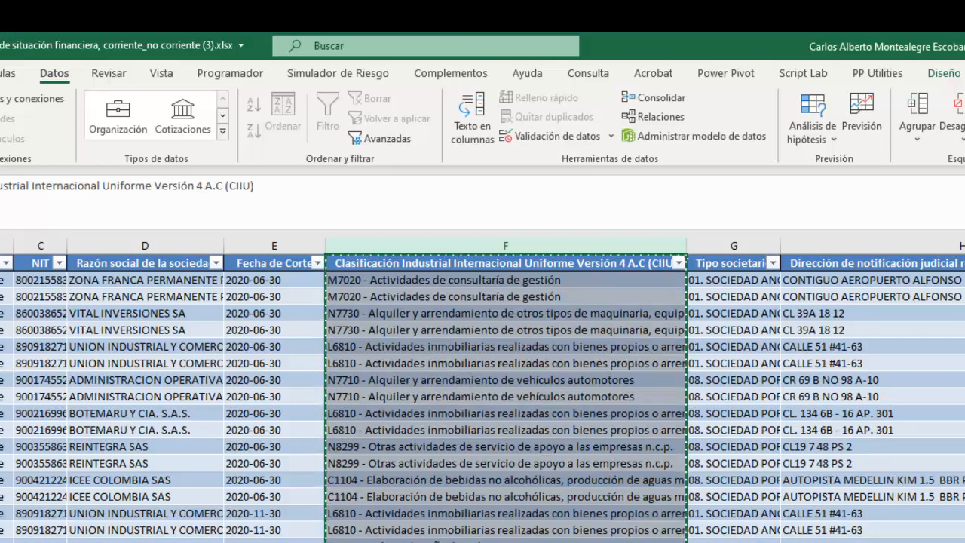
{"action": "left_click", "coordinate": [155, 504]}
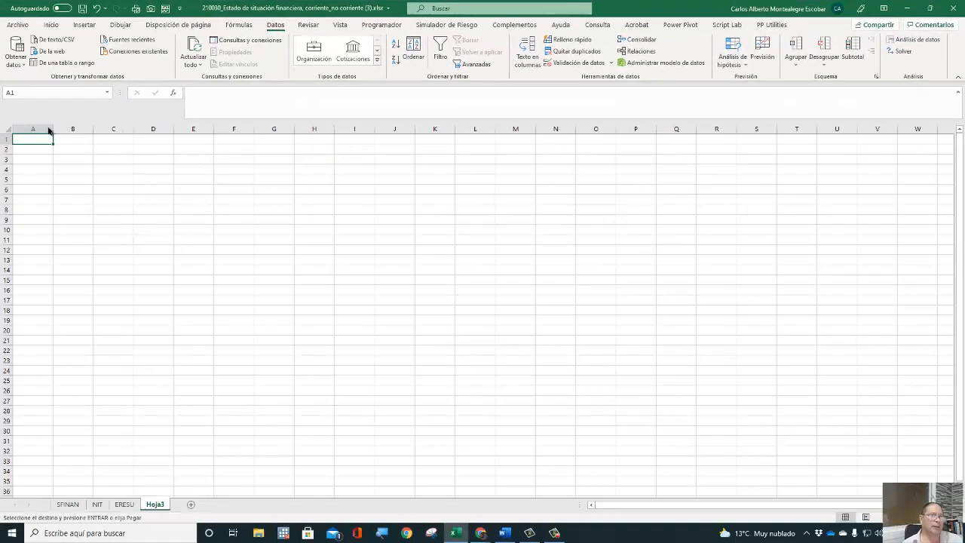
{"action": "left_click", "coordinate": [50, 24]}
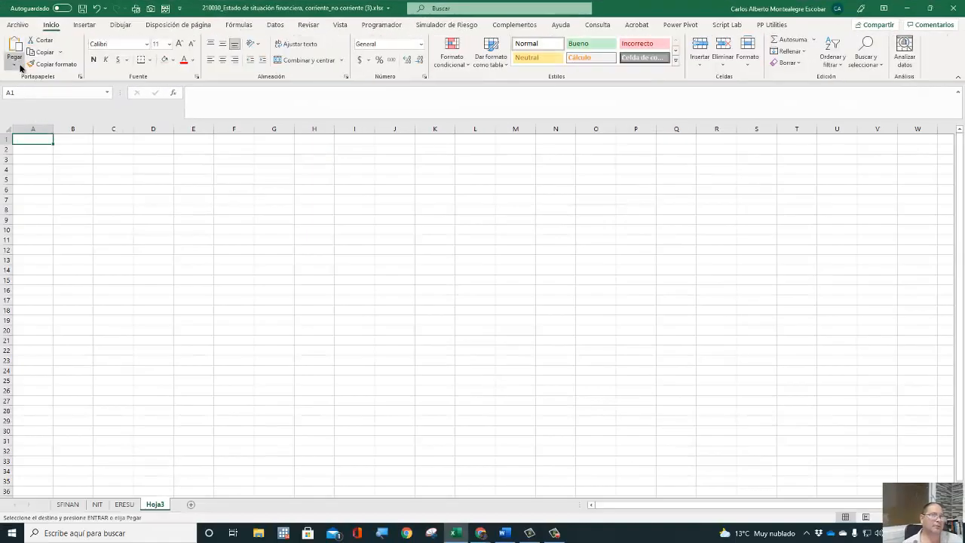
{"action": "left_click", "coordinate": [22, 68]}
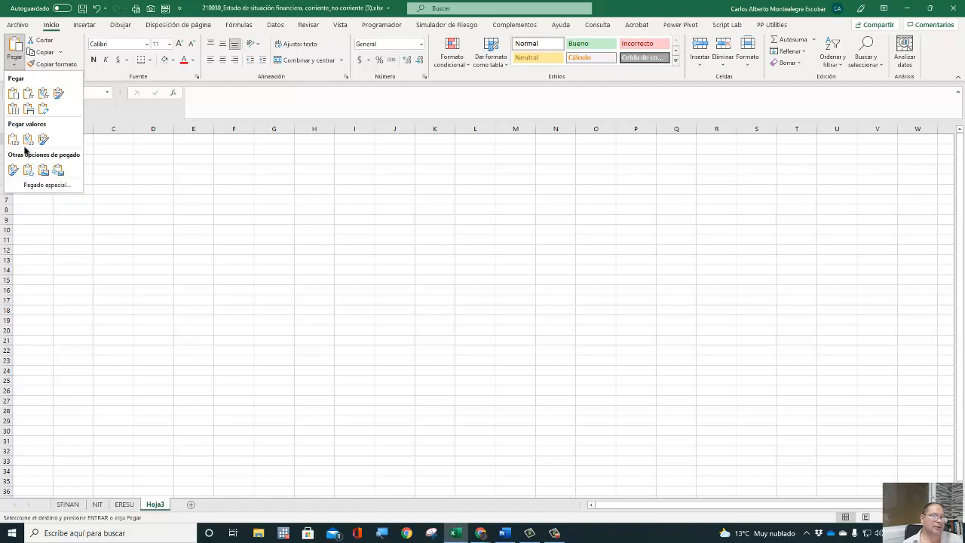
{"action": "left_click", "coordinate": [13, 139]}
Append the ERESU sheet's CIIU entries from F41602 to the last row as values below the Hoja3 list, starting in cell A41636.
{"action": "left_click", "coordinate": [41, 212]}
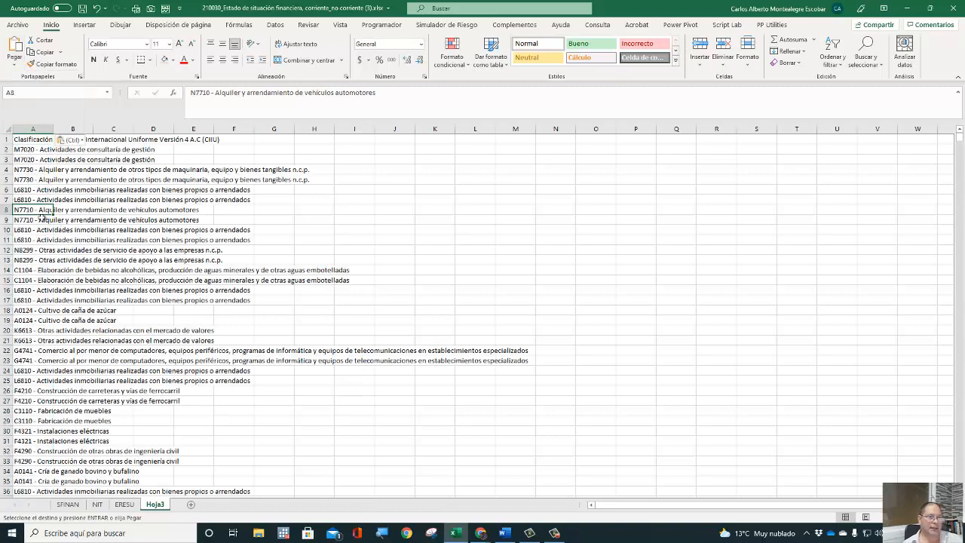
{"action": "key", "text": "ctrl+Down"}
{"action": "key", "text": "Down"}
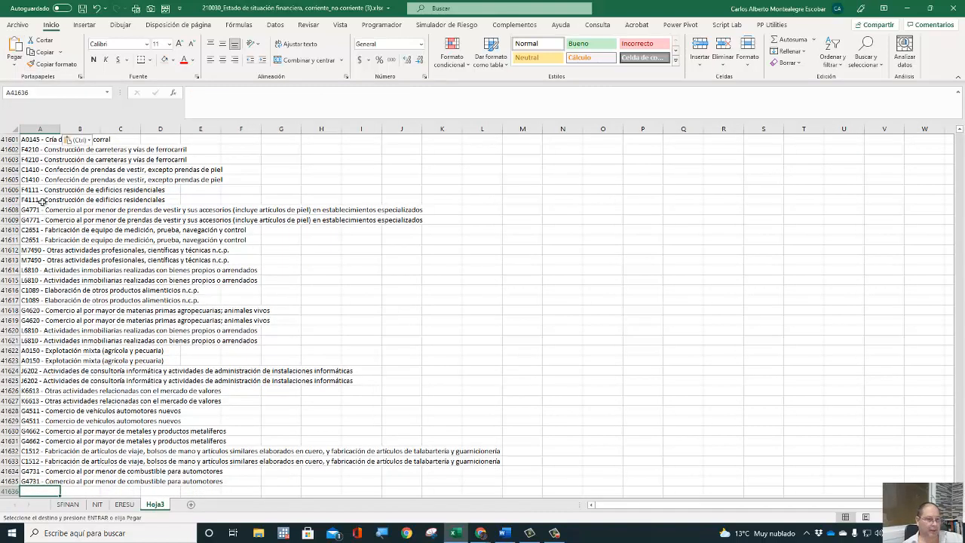
{"action": "left_click", "coordinate": [128, 505]}
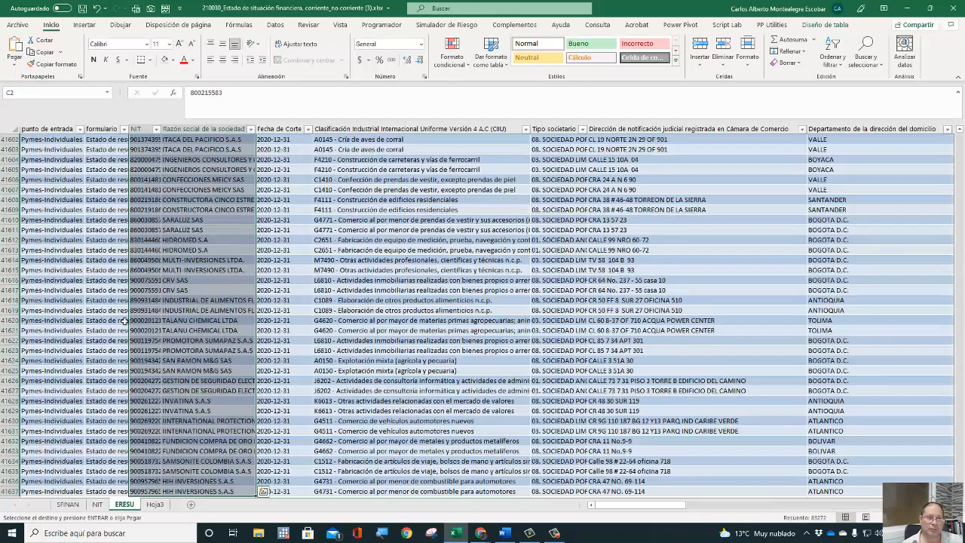
{"action": "left_click", "coordinate": [415, 126]}
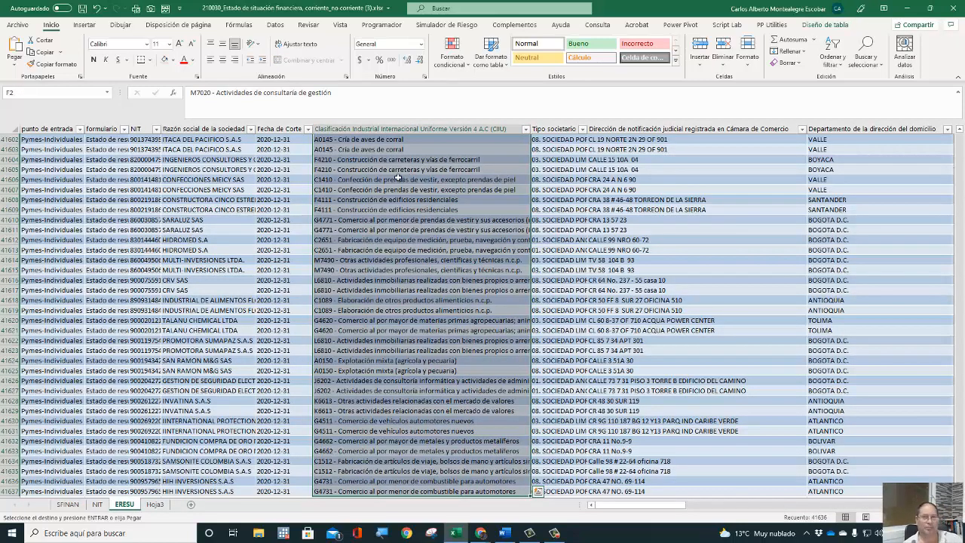
{"action": "left_click", "coordinate": [382, 139]}
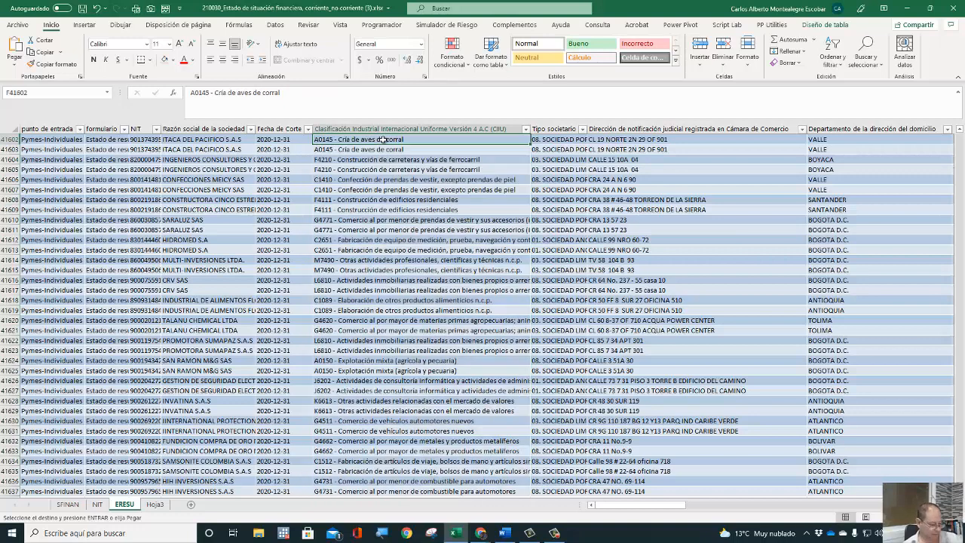
{"action": "key", "text": "ctrl+v"}
{"action": "key", "text": "ctrl+c"}
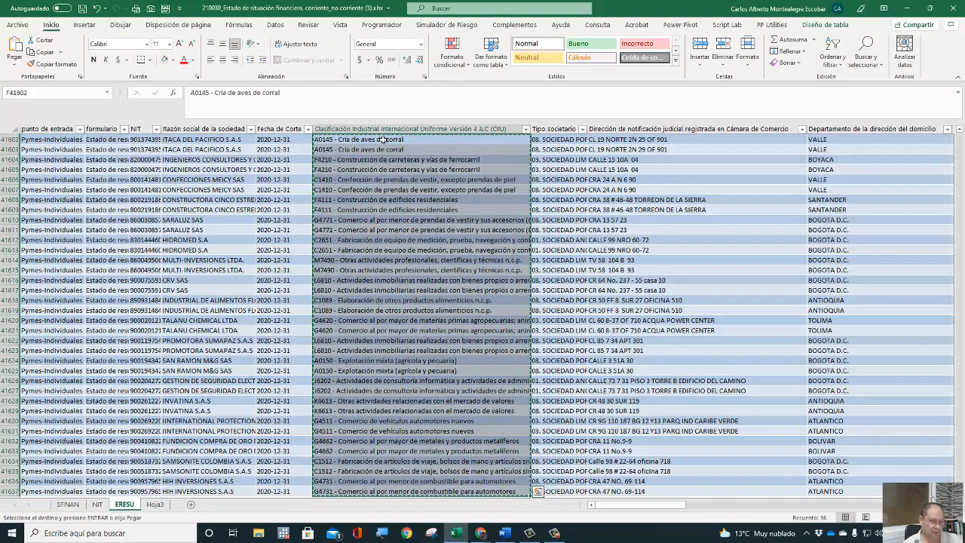
{"action": "left_click", "coordinate": [153, 506]}
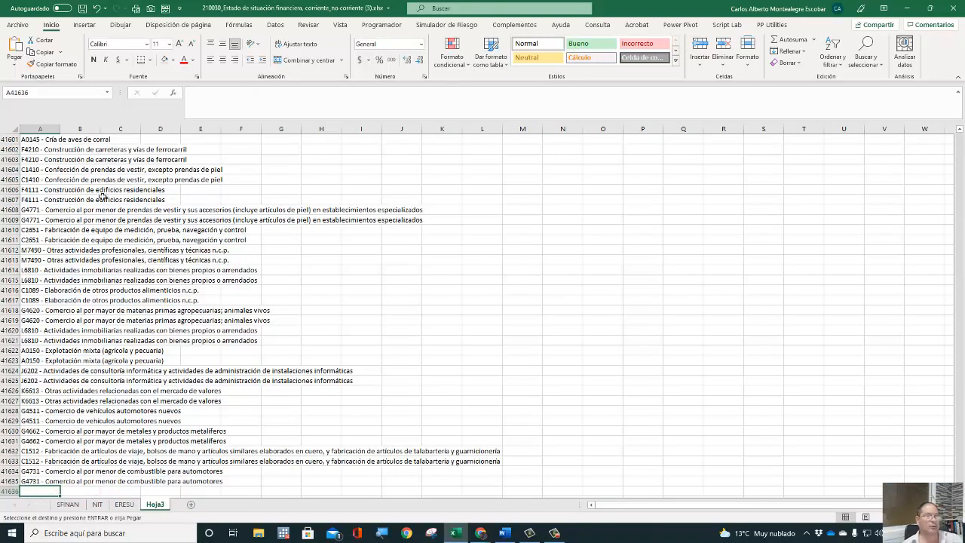
{"action": "left_click", "coordinate": [14, 64]}
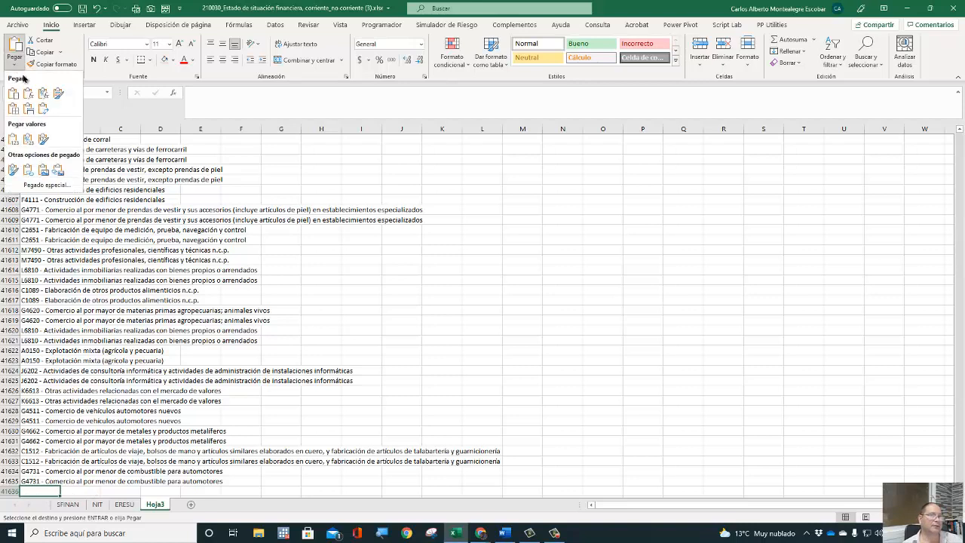
{"action": "left_click", "coordinate": [13, 140]}
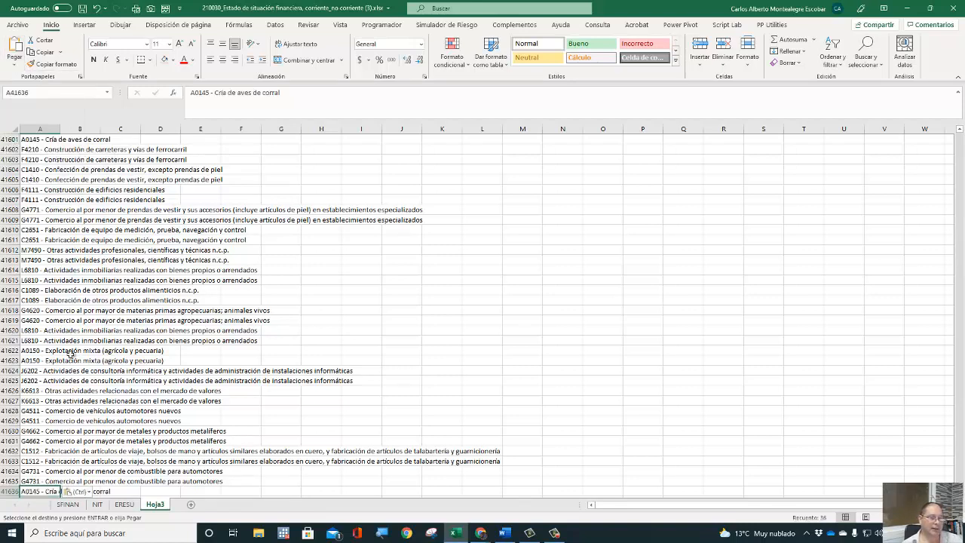
Remove duplicate entries from the CIIU list in column A of Hoja3 and return to cell A1.
{"action": "left_click", "coordinate": [40, 130]}
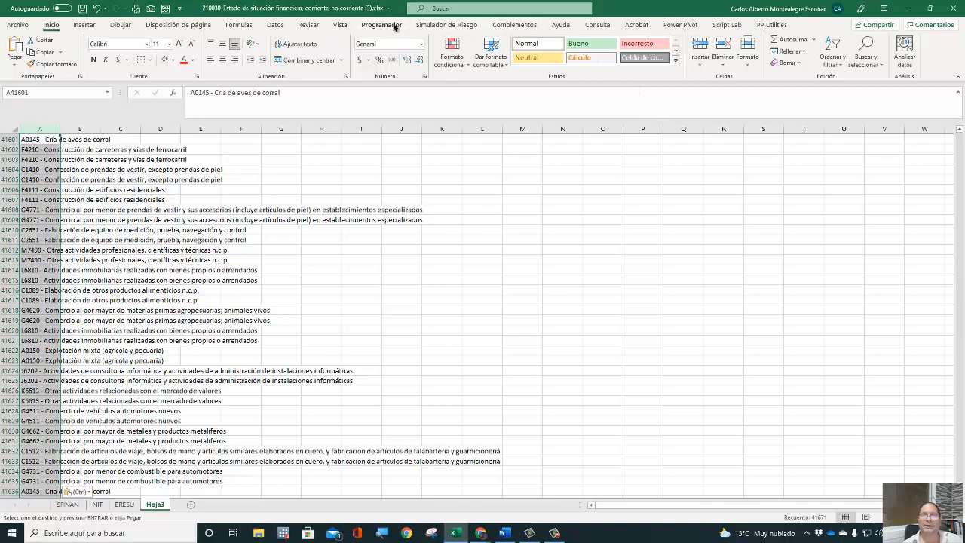
{"action": "left_click", "coordinate": [275, 25]}
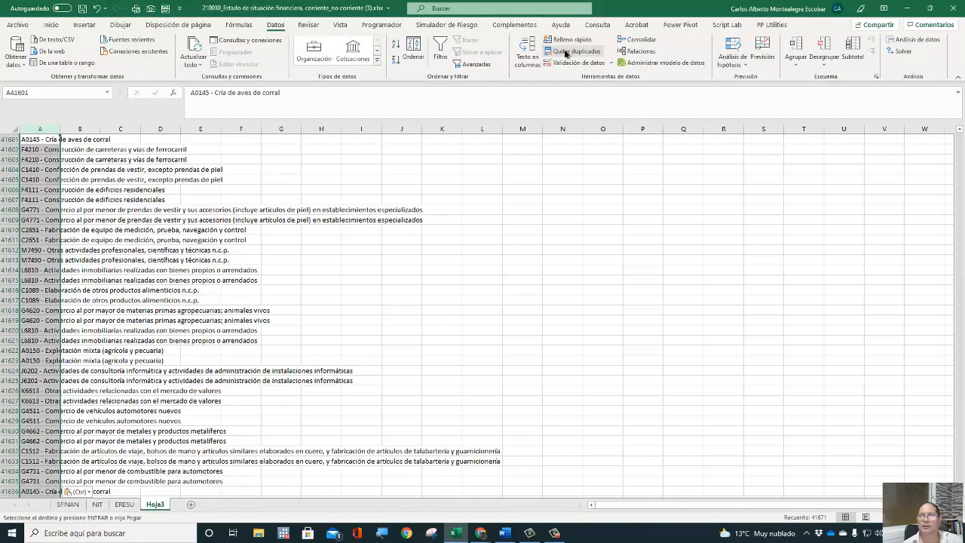
{"action": "left_click", "coordinate": [566, 51]}
{"action": "left_click", "coordinate": [595, 368]}
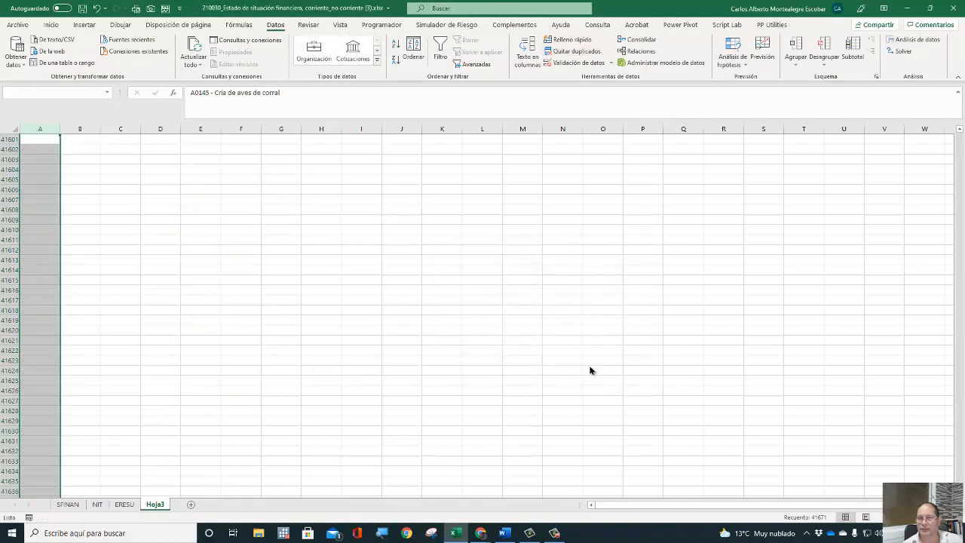
{"action": "left_click", "coordinate": [487, 294]}
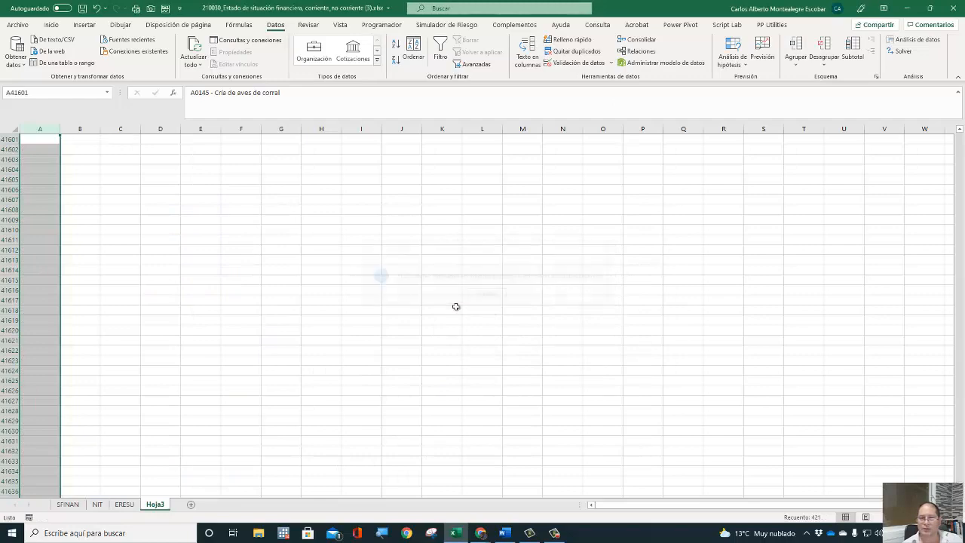
{"action": "left_click", "coordinate": [40, 300]}
{"action": "key", "text": "ctrl+Home"}
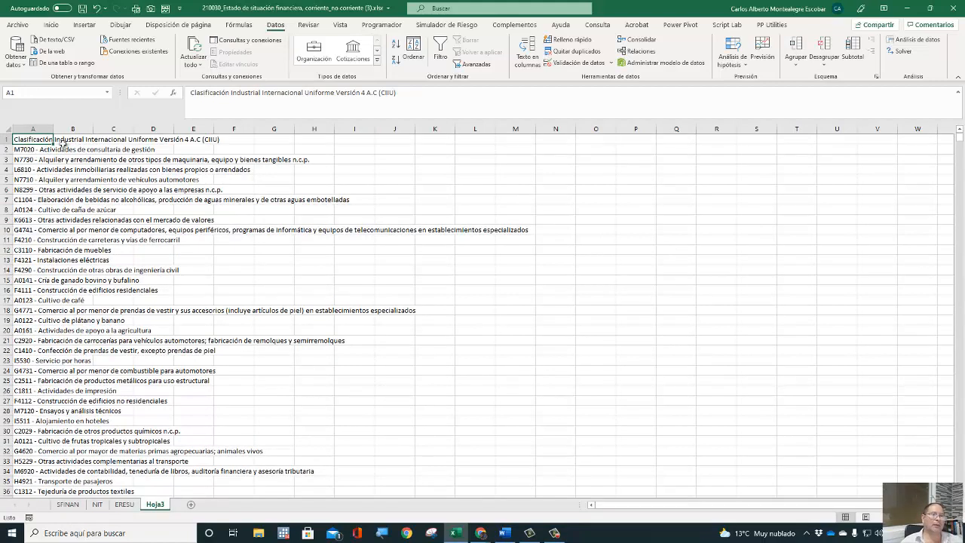
Copy the whole CIIU column A of Hoja3 into column B.
{"action": "left_click", "coordinate": [25, 131]}
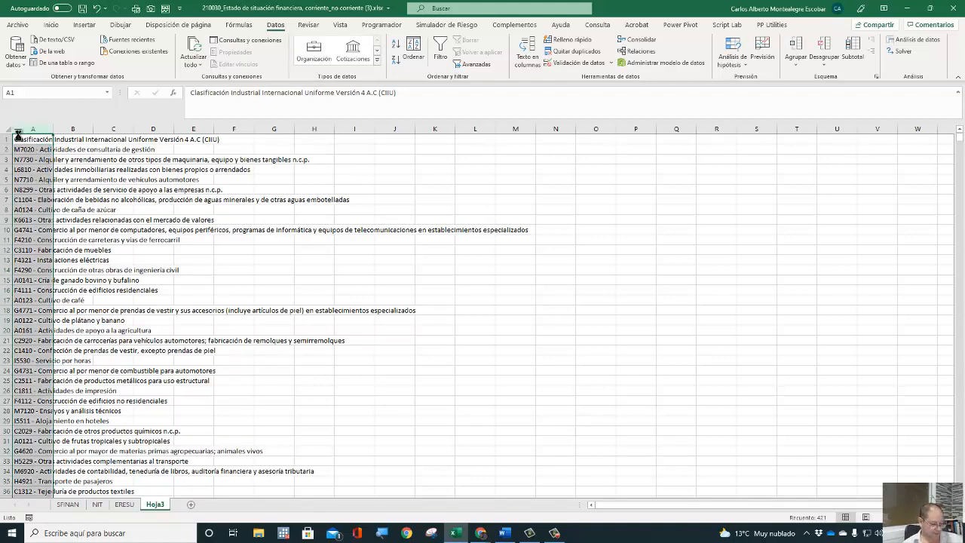
{"action": "key", "text": "Right"}
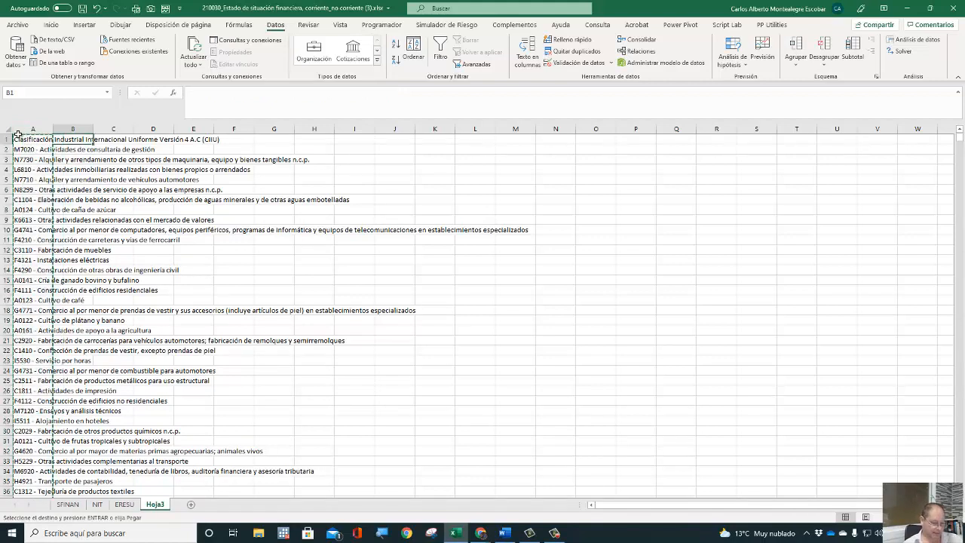
{"action": "key", "text": "ctrl+v"}
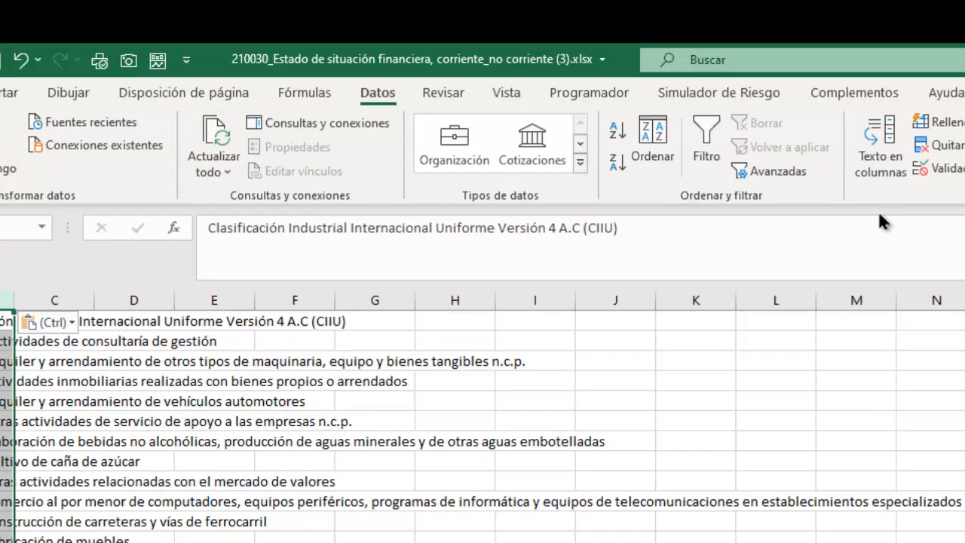
Split column B with Text to Columns as delimited data, using the hyphen "-" as the other separator.
{"action": "left_click", "coordinate": [878, 167]}
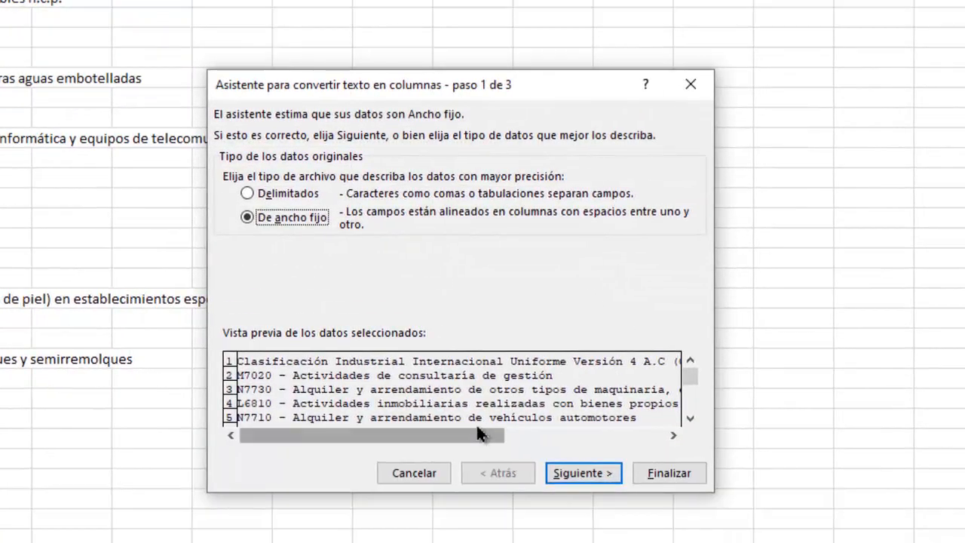
{"action": "left_click", "coordinate": [250, 194]}
{"action": "left_click", "coordinate": [585, 474]}
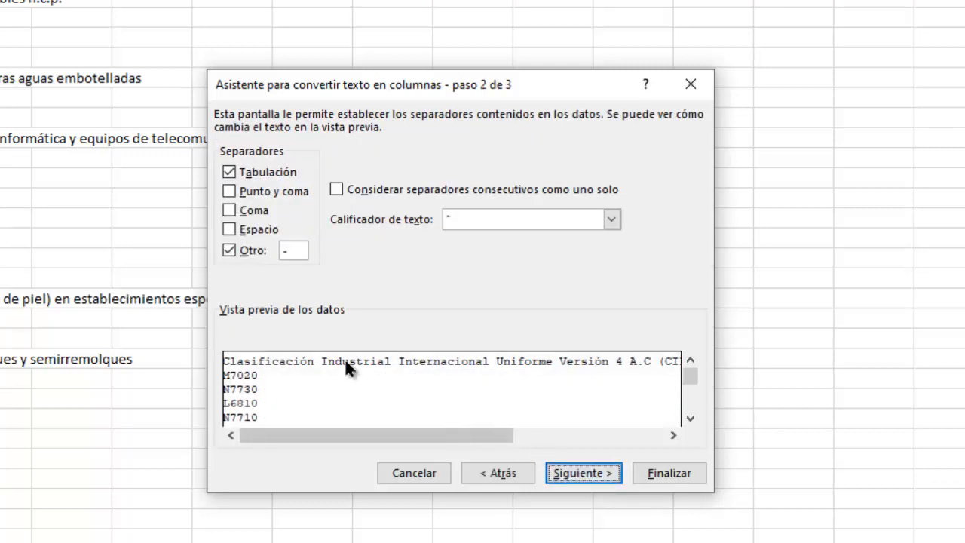
{"action": "double_click", "coordinate": [294, 251]}
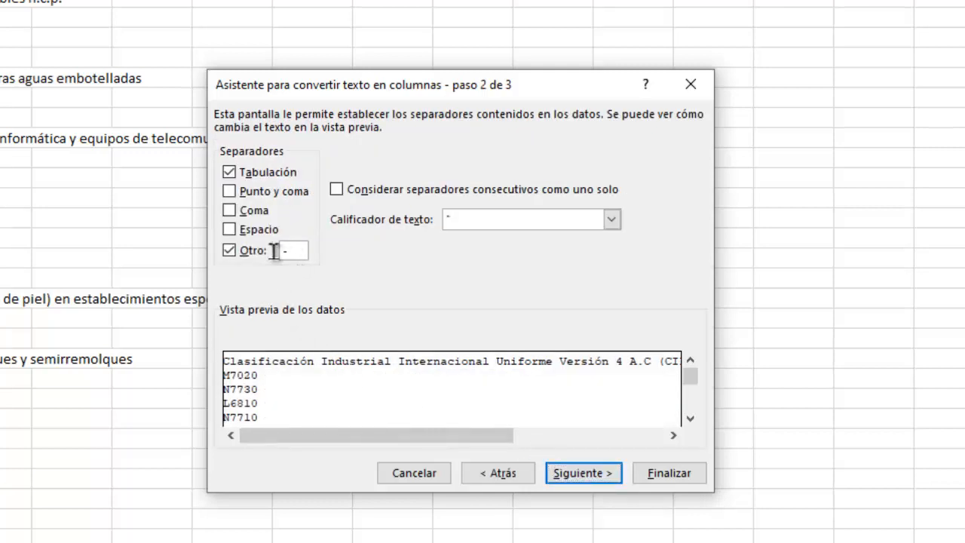
{"action": "key", "text": "BackSpace"}
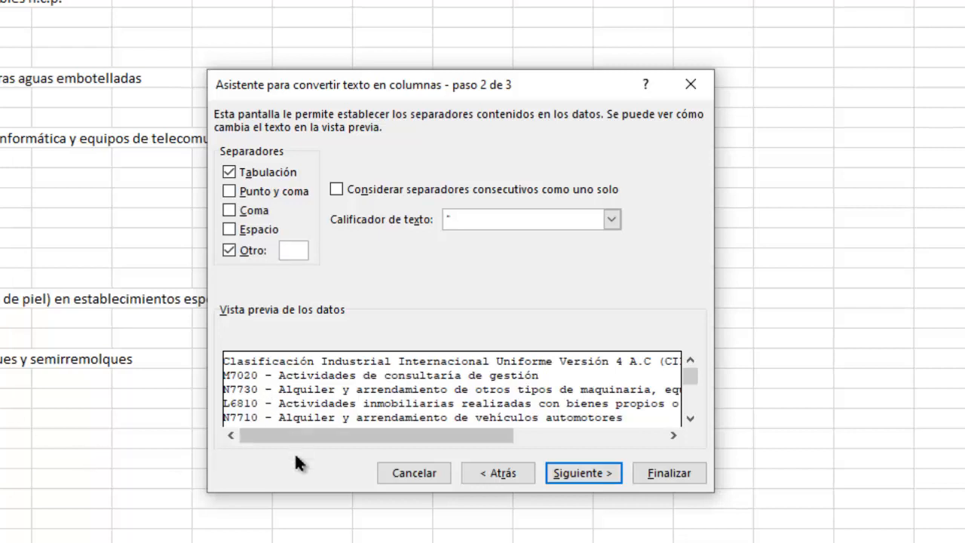
{"action": "type", "text": "-"}
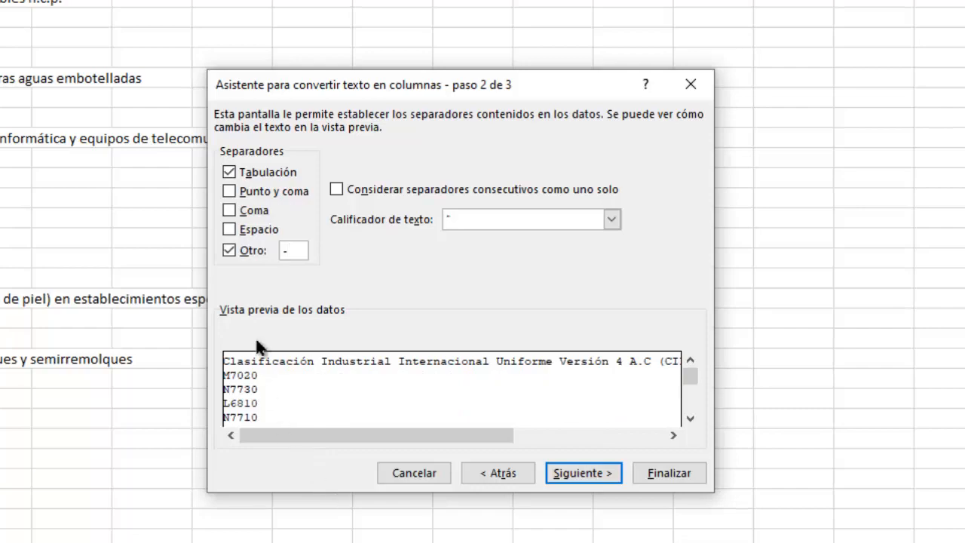
{"action": "left_click", "coordinate": [650, 474]}
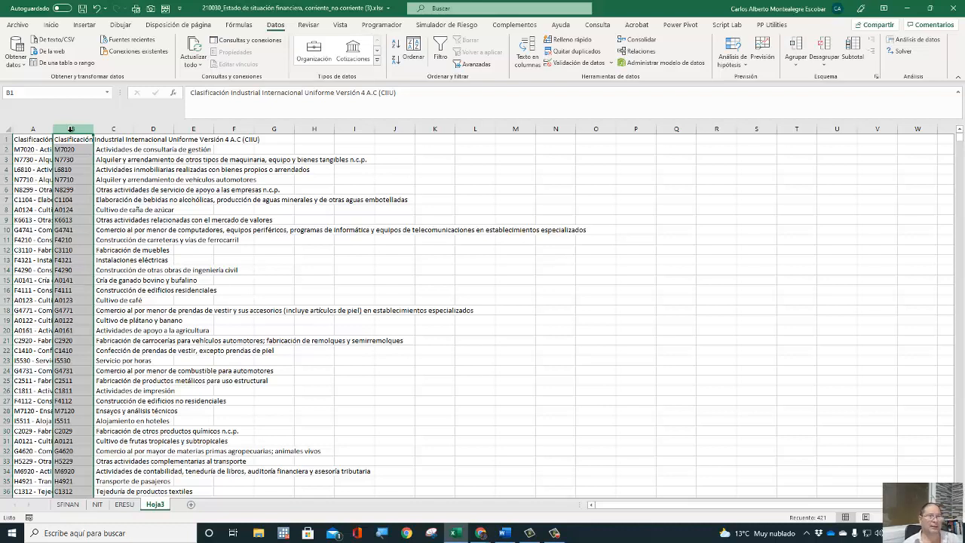
Replace every space in the CIIU code column B with nothing to strip the spaces.
{"action": "key", "text": "ctrl+b"}
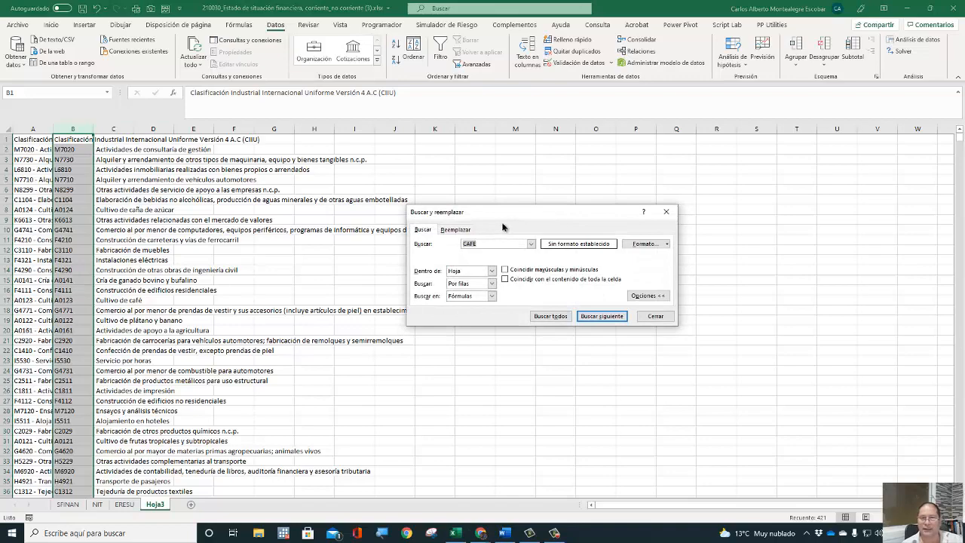
{"action": "left_click", "coordinate": [450, 229]}
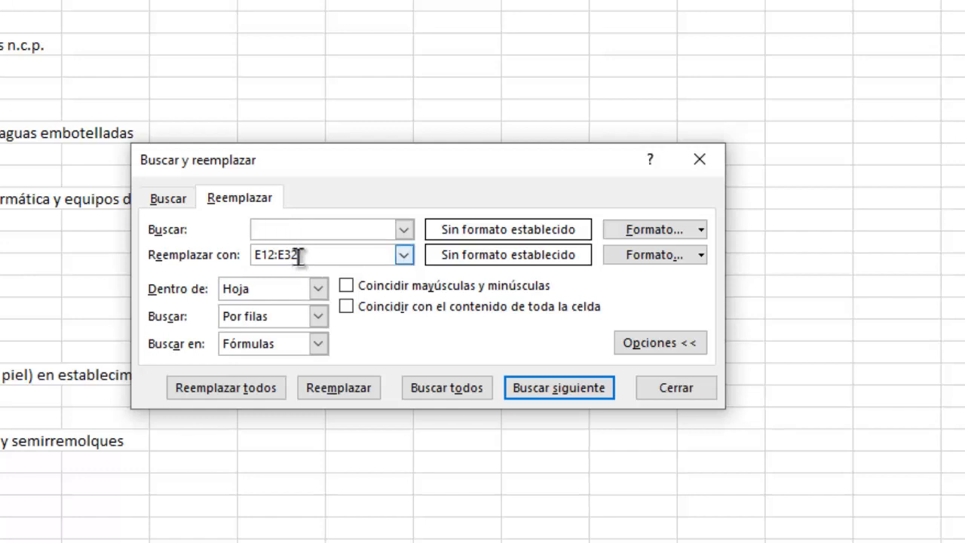
{"action": "double_click", "coordinate": [276, 255]}
{"action": "key", "text": "BackSpace"}
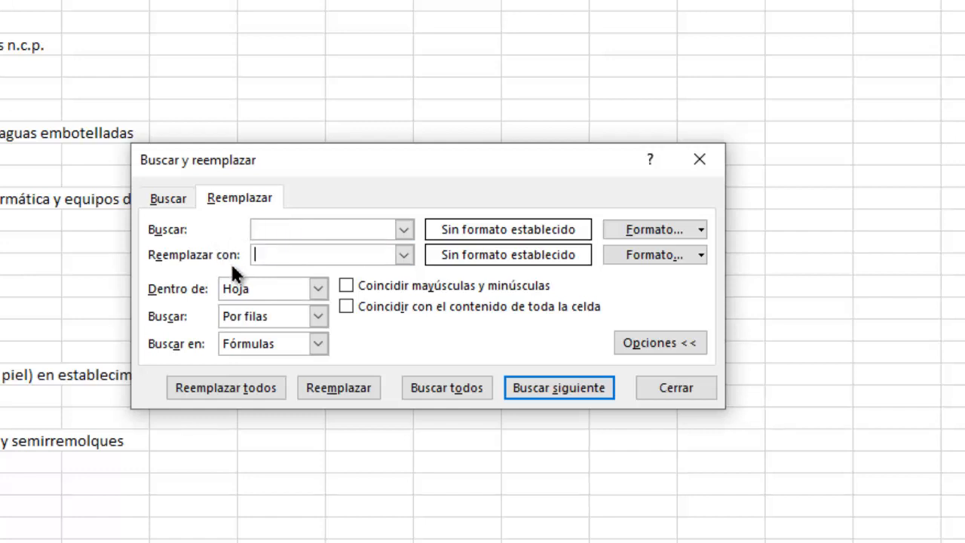
{"action": "left_click", "coordinate": [227, 388]}
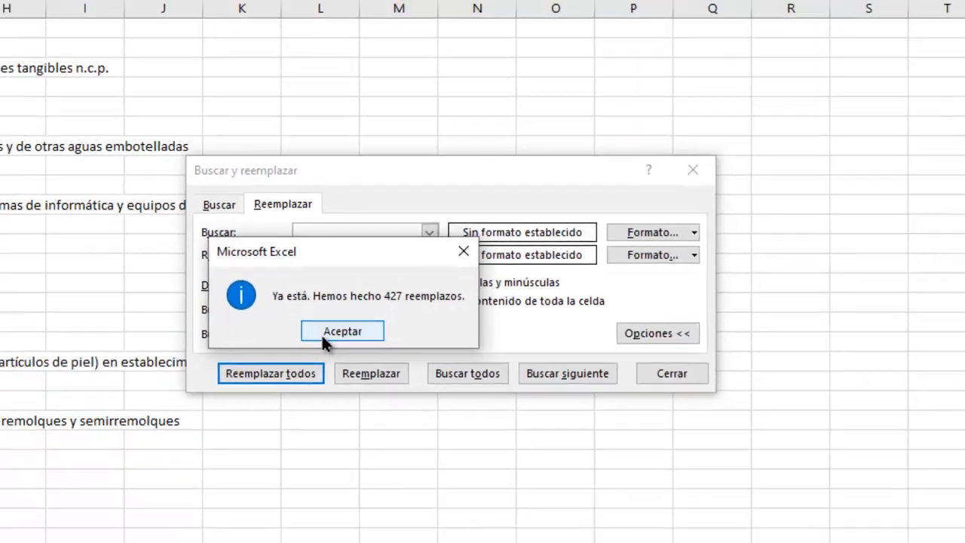
{"action": "left_click", "coordinate": [304, 338]}
{"action": "left_click", "coordinate": [662, 337]}
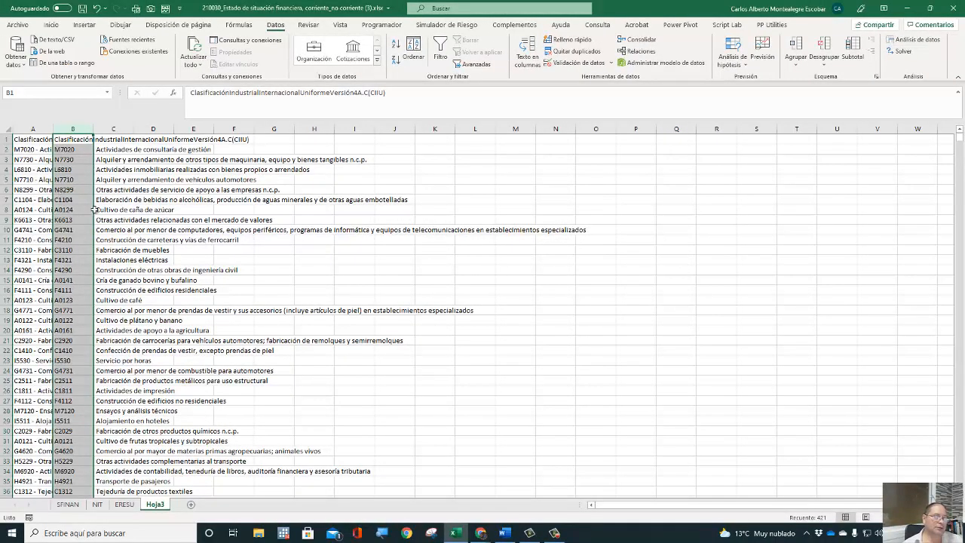
{"action": "left_click", "coordinate": [111, 130]}
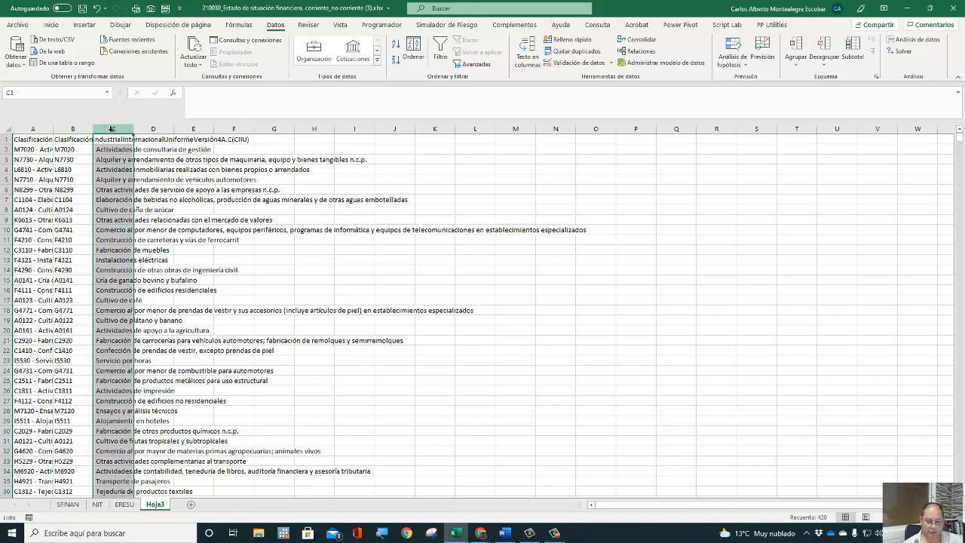
{"action": "key", "text": "Delete"}
{"action": "left_click_drag", "start_coordinate": [51, 131], "coordinate": [83, 144]}
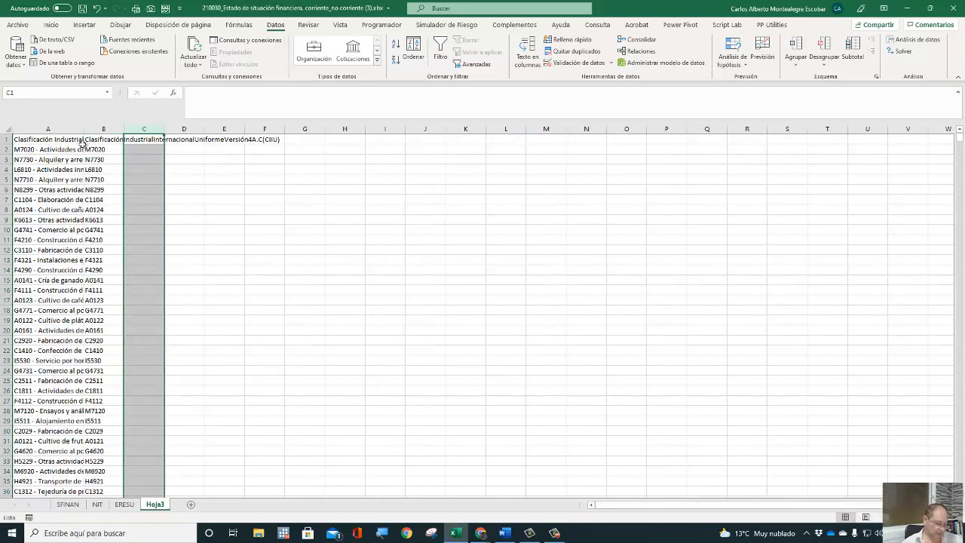
{"action": "key", "text": "ctrl+z"}
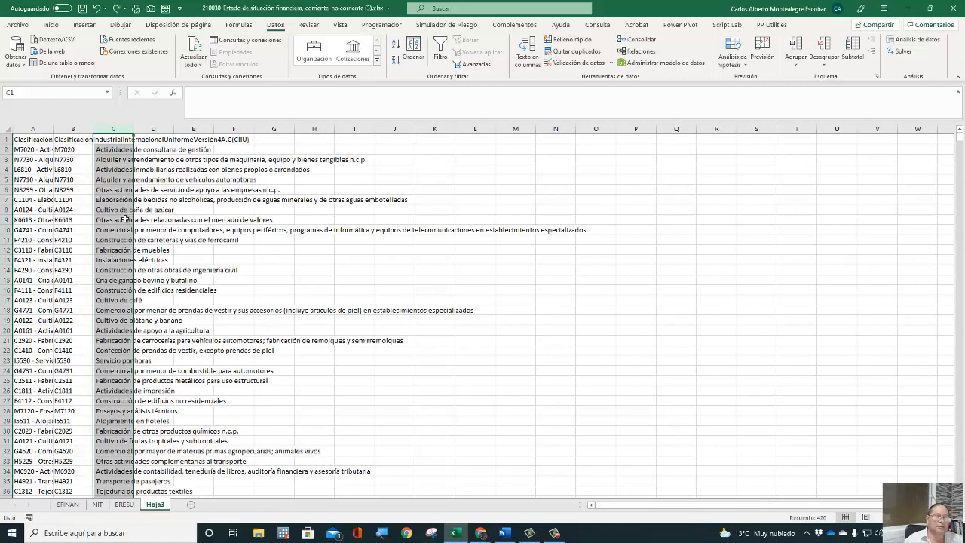
Autofit the activity description column C and widen column A slightly.
{"action": "left_click", "coordinate": [104, 162]}
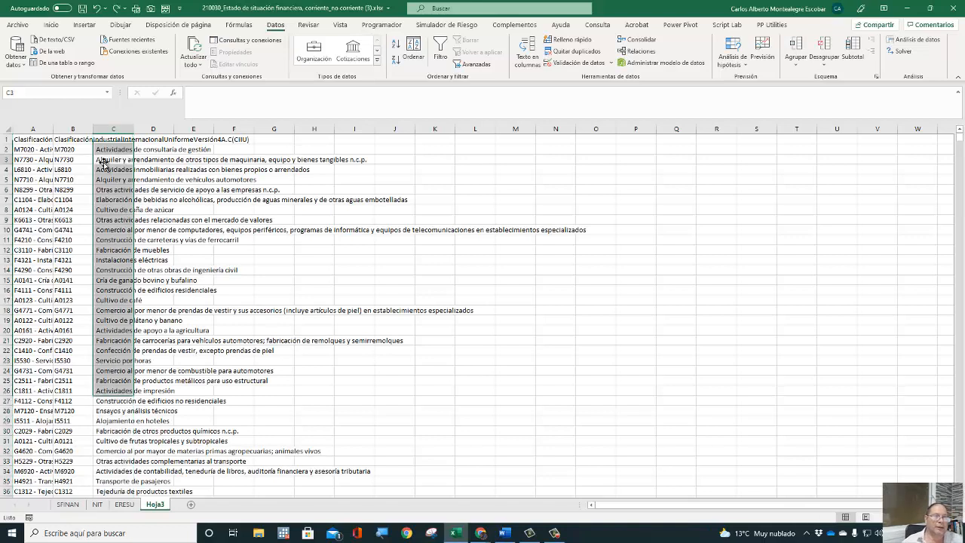
{"action": "double_click", "coordinate": [132, 129]}
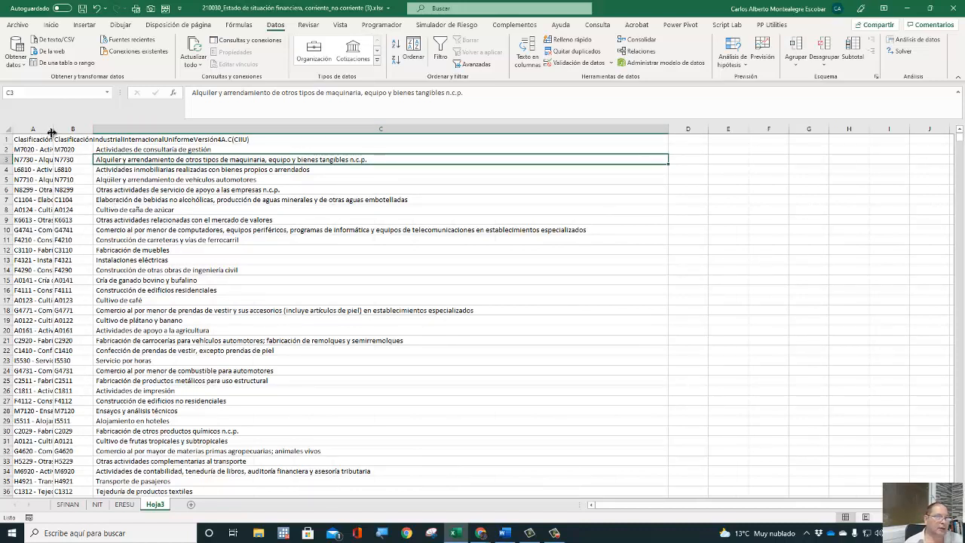
{"action": "left_click_drag", "start_coordinate": [52, 133], "coordinate": [70, 133]}
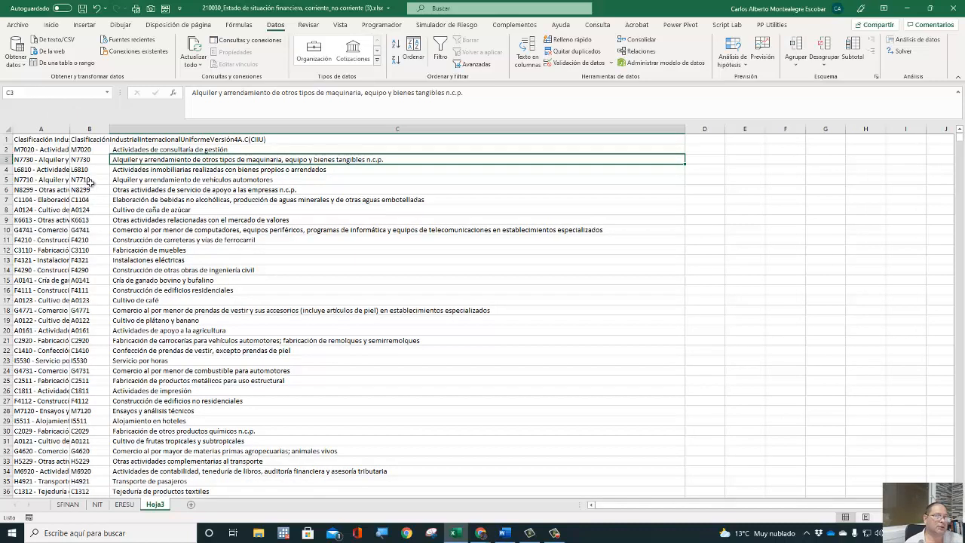
Enter the headings CIIU in cell B1 and DESCRIPCION in cell C1.
{"action": "left_click", "coordinate": [86, 139]}
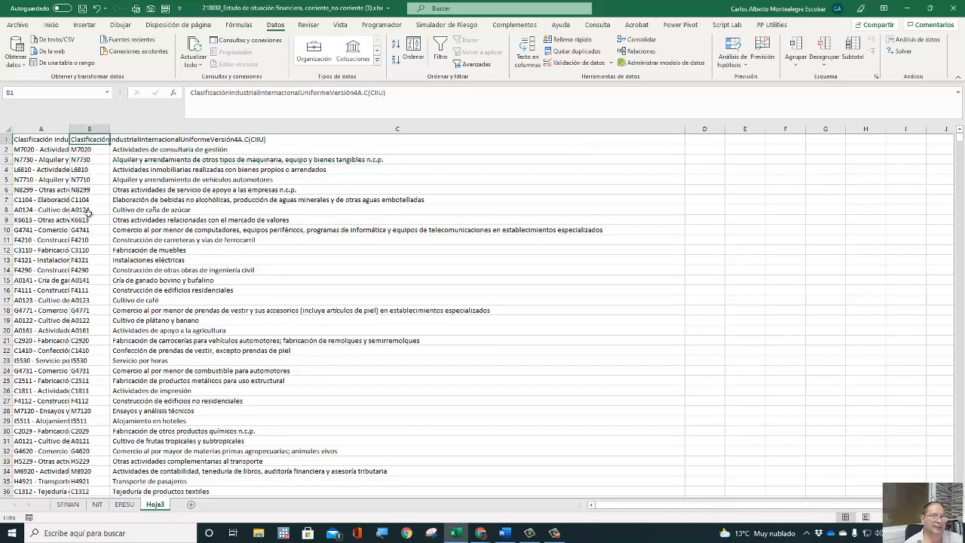
{"action": "type", "text": "CIIU"}
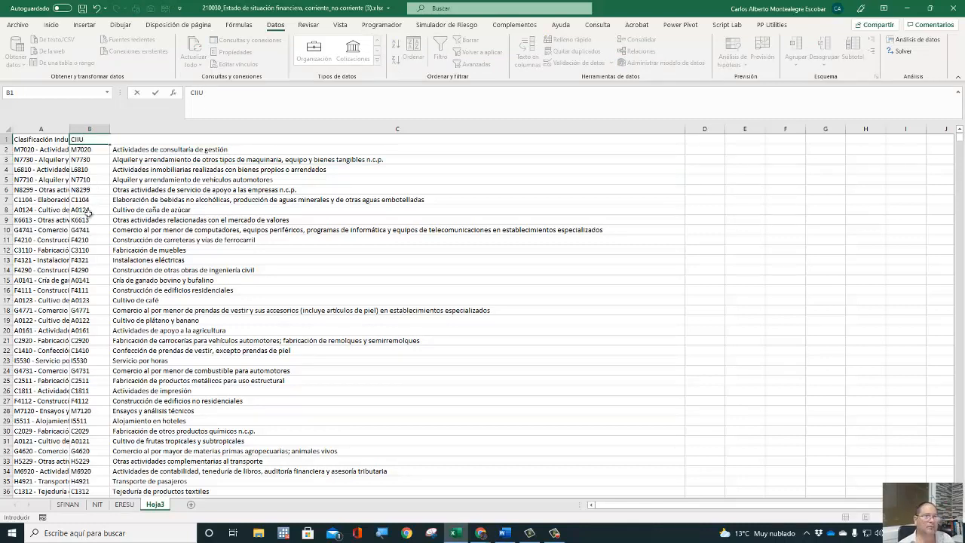
{"action": "key", "text": "ctrl+Return"}
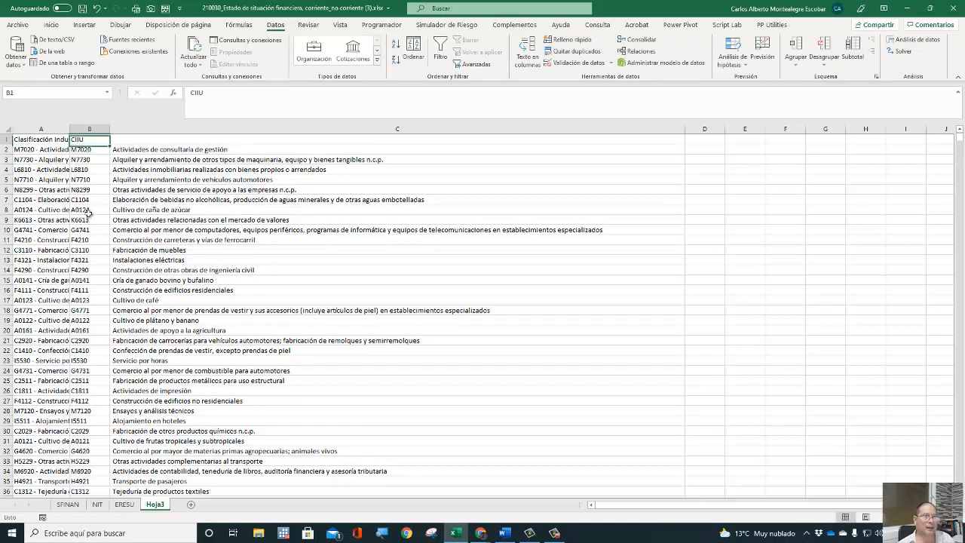
{"action": "key", "text": "Left"}
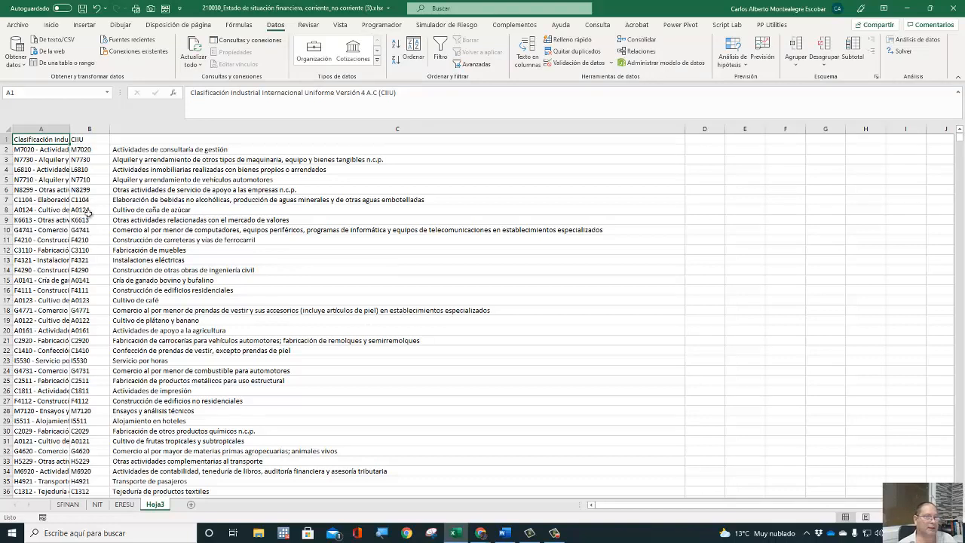
{"action": "key", "text": "Right"}
{"action": "key", "text": "Right"}
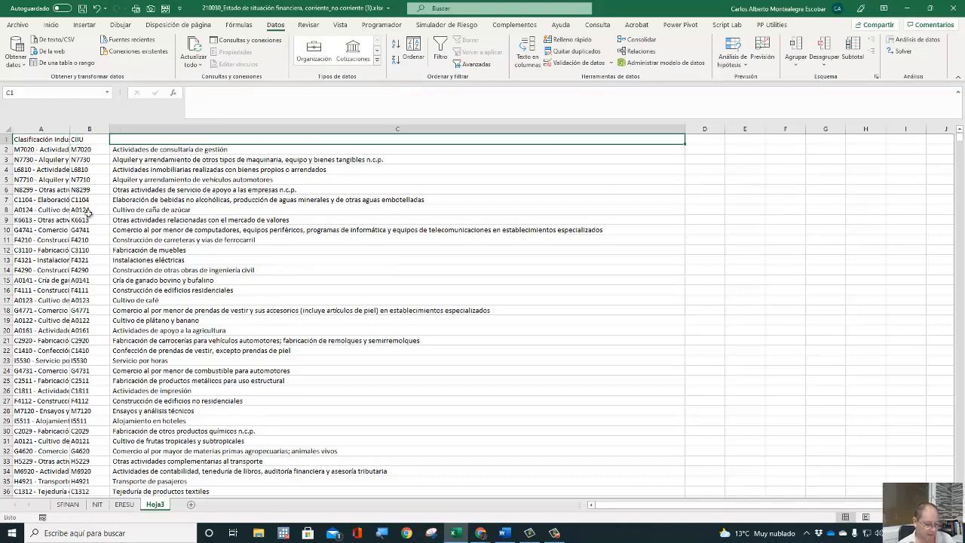
{"action": "type", "text": "DESCRIP"}
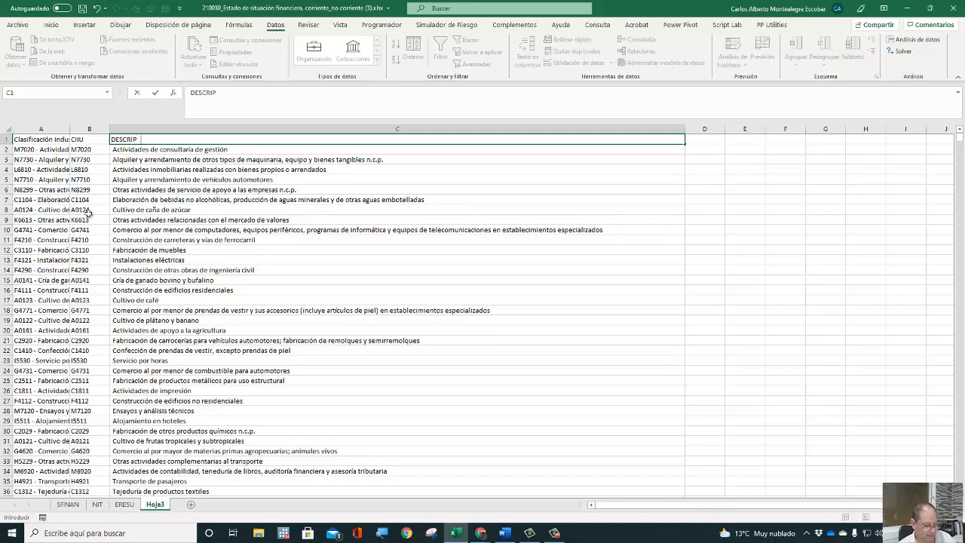
{"action": "type", "text": "CION"}
{"action": "key", "text": "Return"}
{"action": "key", "text": "Up"}
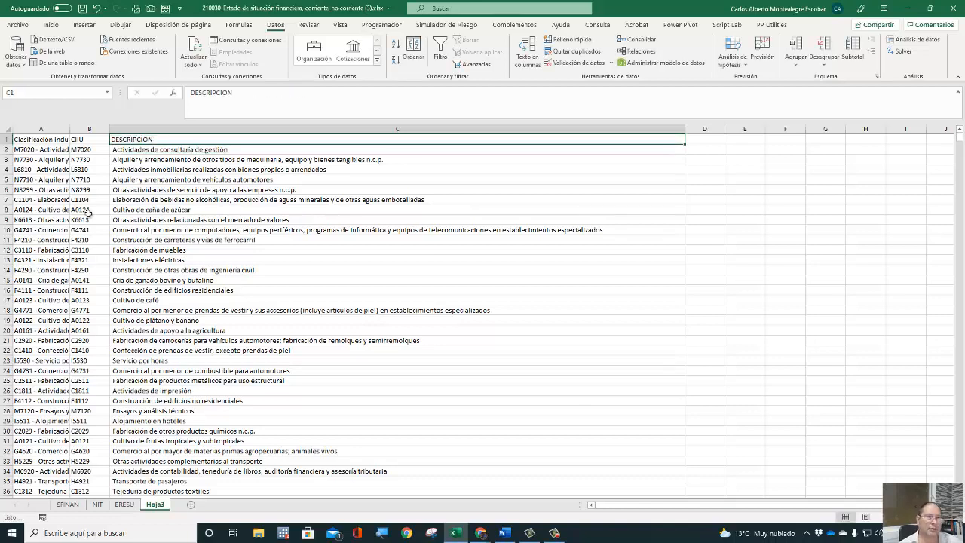
Rename the Hoja3 sheet as CIIU and narrow its CIIU and DESCRIPCION columns.
{"action": "key", "text": "Down"}
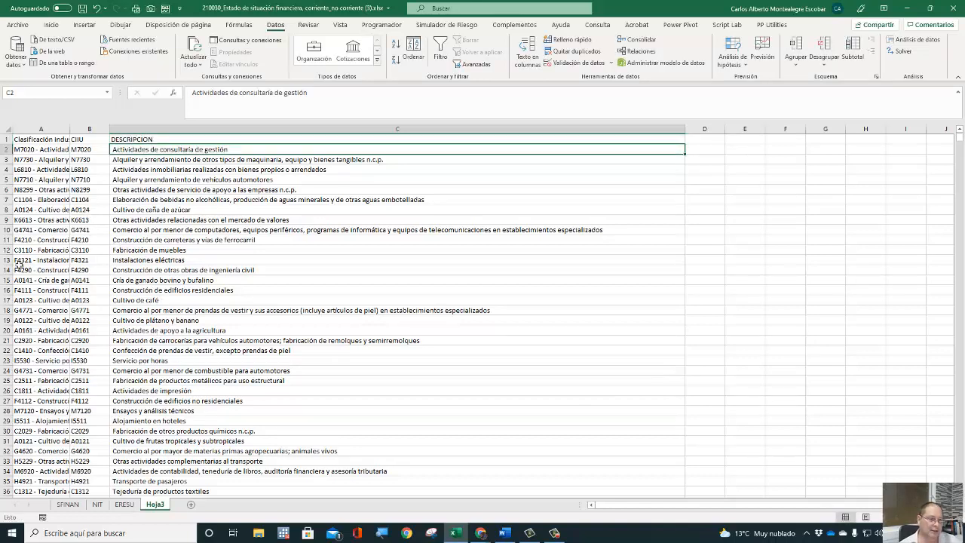
{"action": "left_click", "coordinate": [85, 149]}
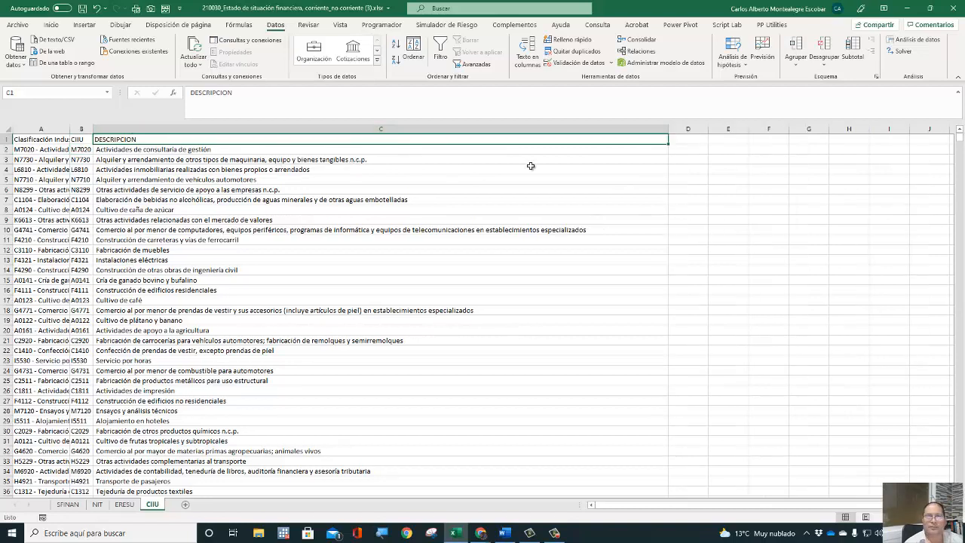
{"action": "left_click_drag", "start_coordinate": [668, 130], "coordinate": [265, 133]}
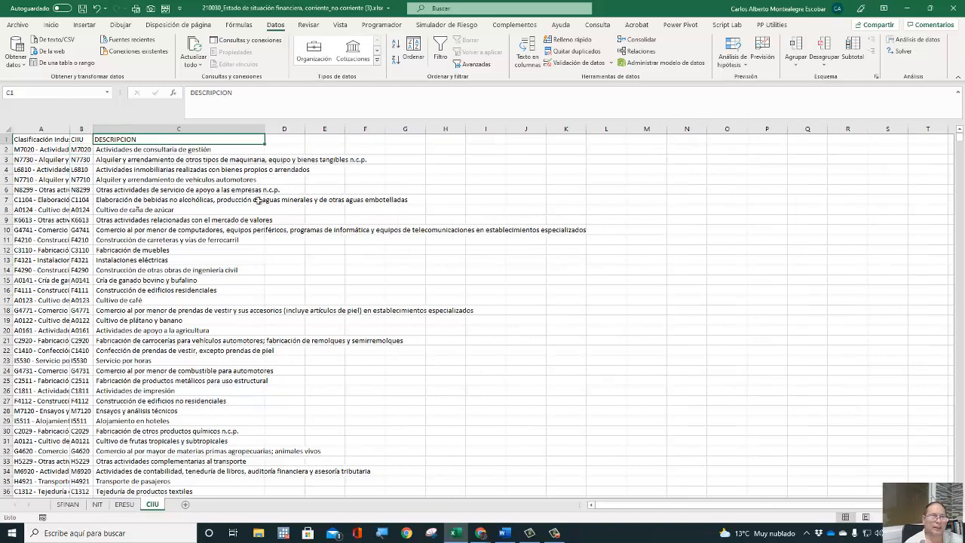
Insert an empty column before DESCRIPCION and move the full classification column A into it.
{"action": "left_click", "coordinate": [113, 126]}
{"action": "right_click", "coordinate": [114, 128]}
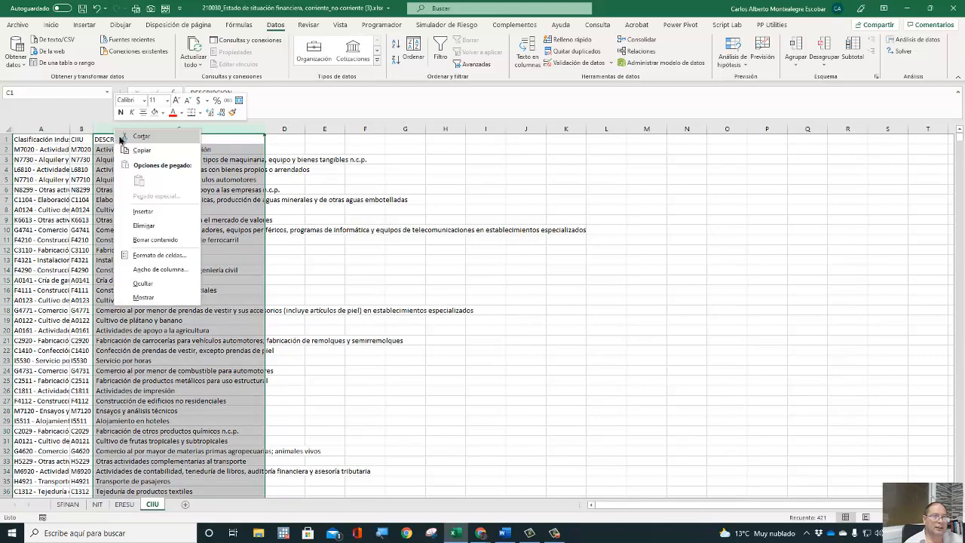
{"action": "left_click", "coordinate": [138, 211]}
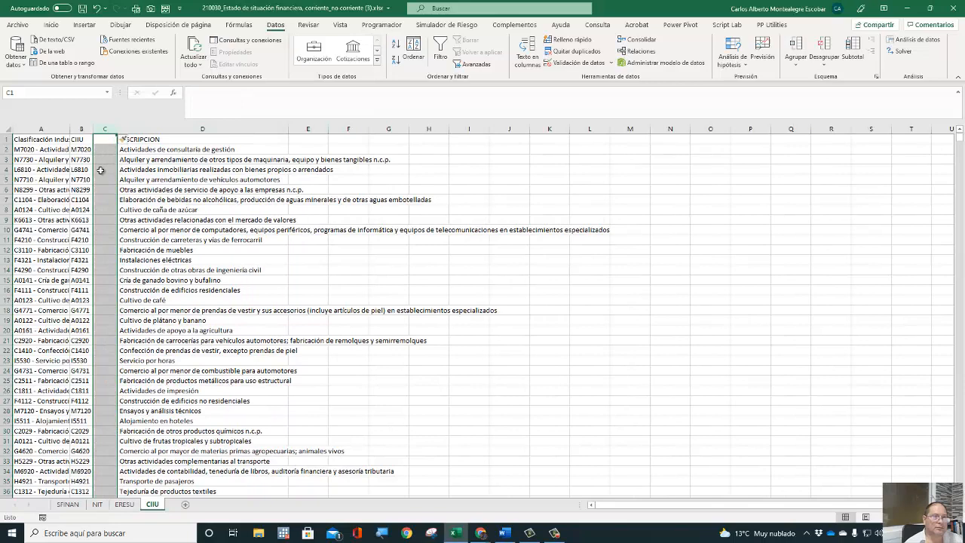
{"action": "left_click", "coordinate": [41, 129]}
{"action": "left_click_drag", "start_coordinate": [43, 139], "coordinate": [103, 145]}
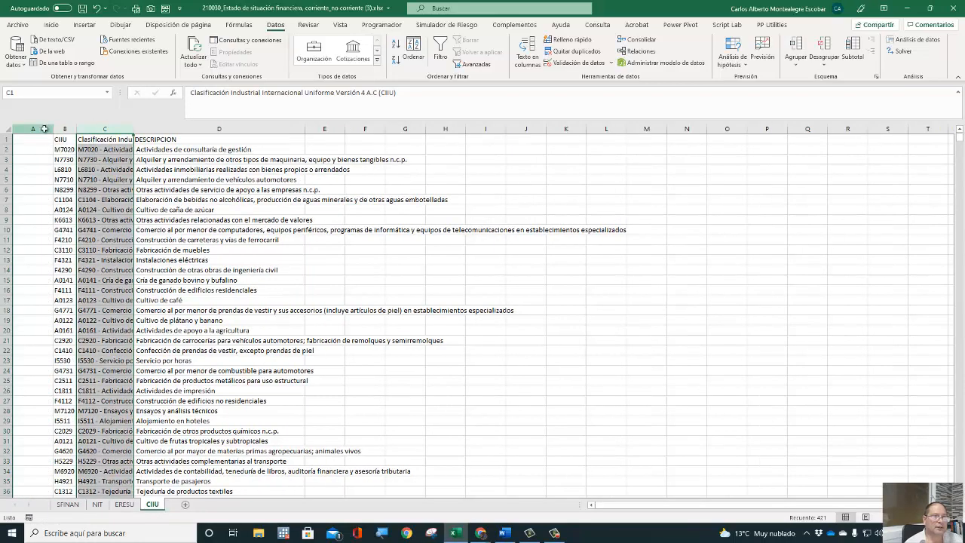
Delete the emptied column A of the CIIU sheet and return to cell A1.
{"action": "left_click", "coordinate": [44, 129]}
{"action": "right_click", "coordinate": [46, 130]}
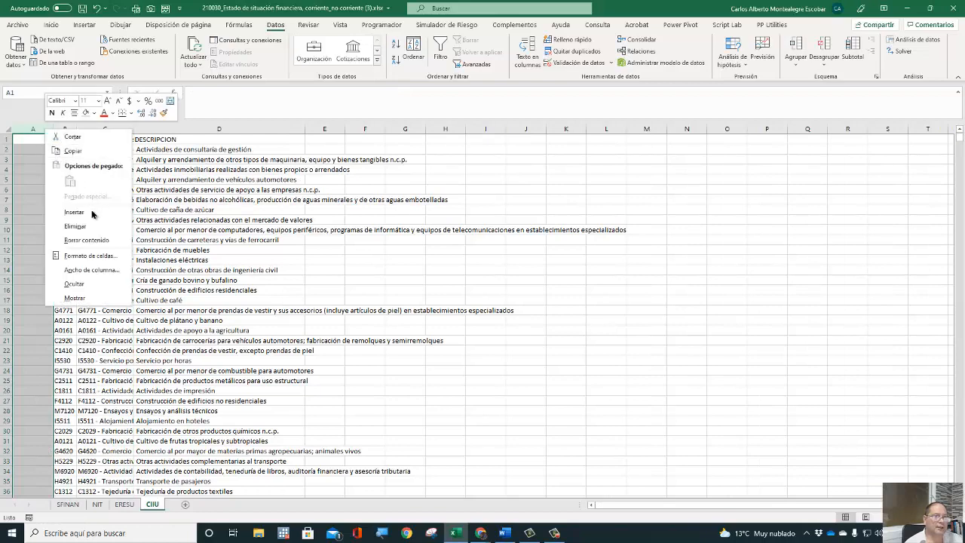
{"action": "left_click", "coordinate": [74, 226]}
{"action": "left_click", "coordinate": [15, 142]}
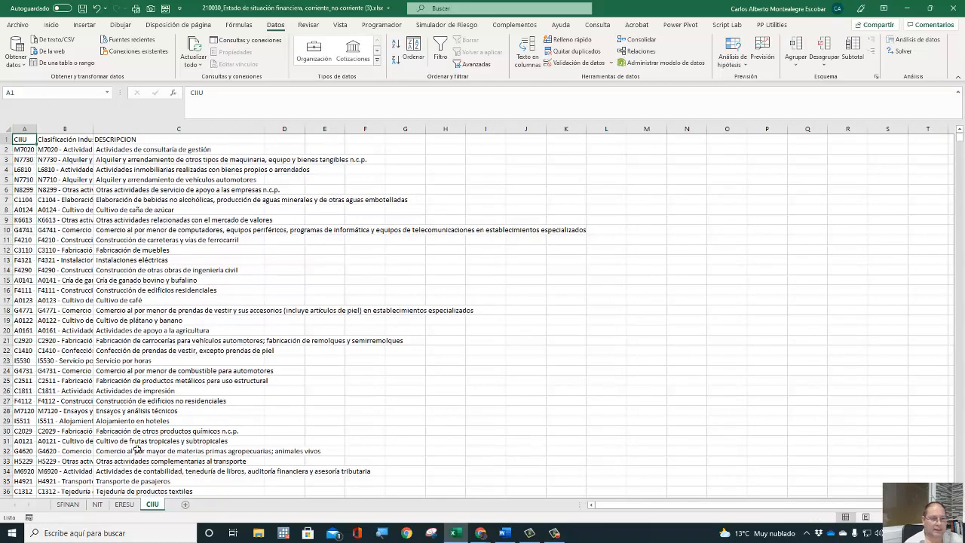
Move the NIT sheet after the CIIU sheet and open the SFINAN sheet.
{"action": "left_click", "coordinate": [100, 506]}
{"action": "left_click_drag", "start_coordinate": [156, 517], "coordinate": [168, 506]}
{"action": "left_click", "coordinate": [67, 505]}
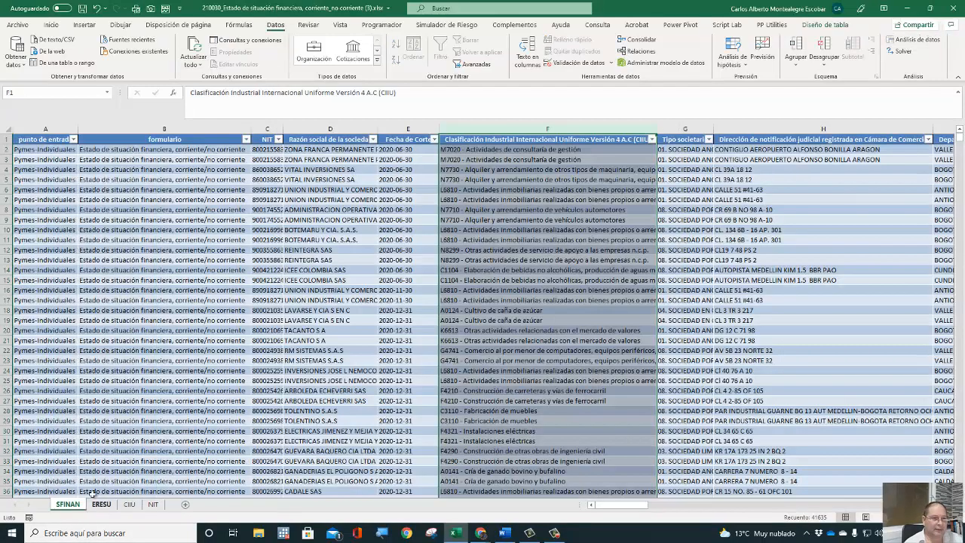
Copy the entire header row of the SFINAN table, from cell A1 to column BT.
{"action": "left_click", "coordinate": [32, 141]}
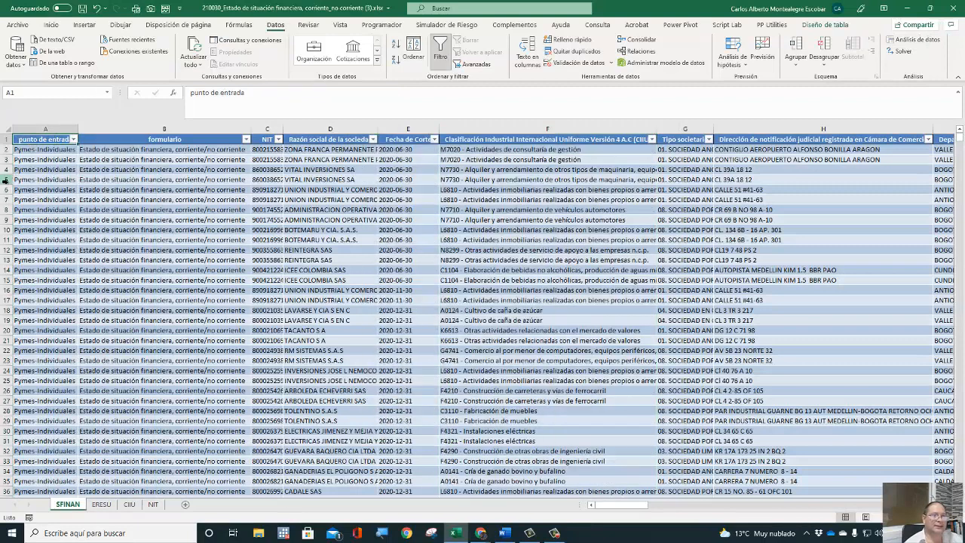
{"action": "left_click", "coordinate": [5, 179]}
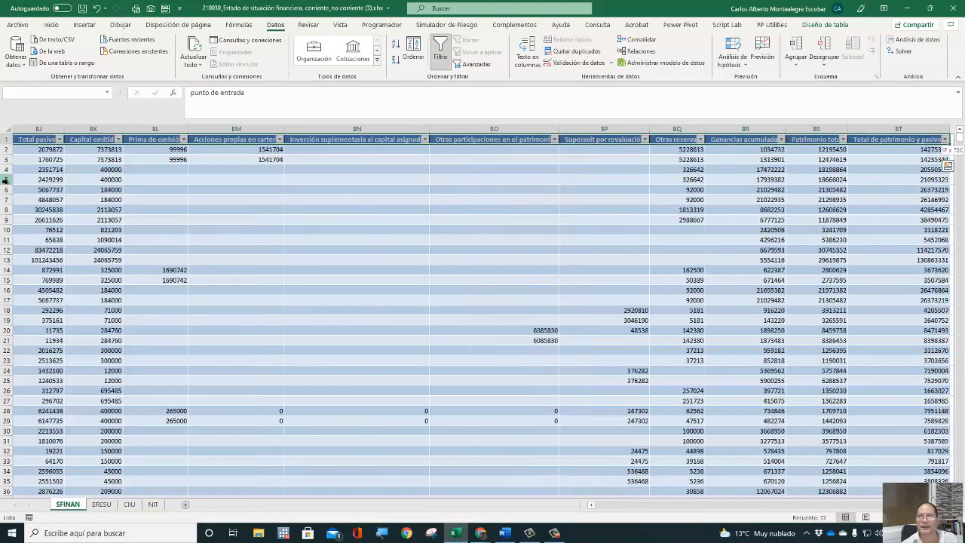
{"action": "key", "text": "shift+Right"}
{"action": "key", "text": "shift+Left"}
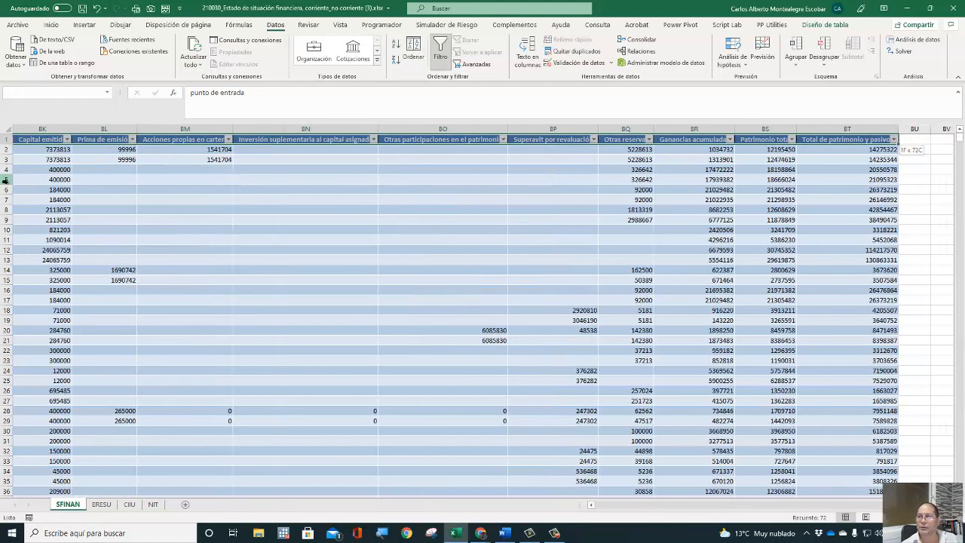
{"action": "key", "text": "ctrl+c"}
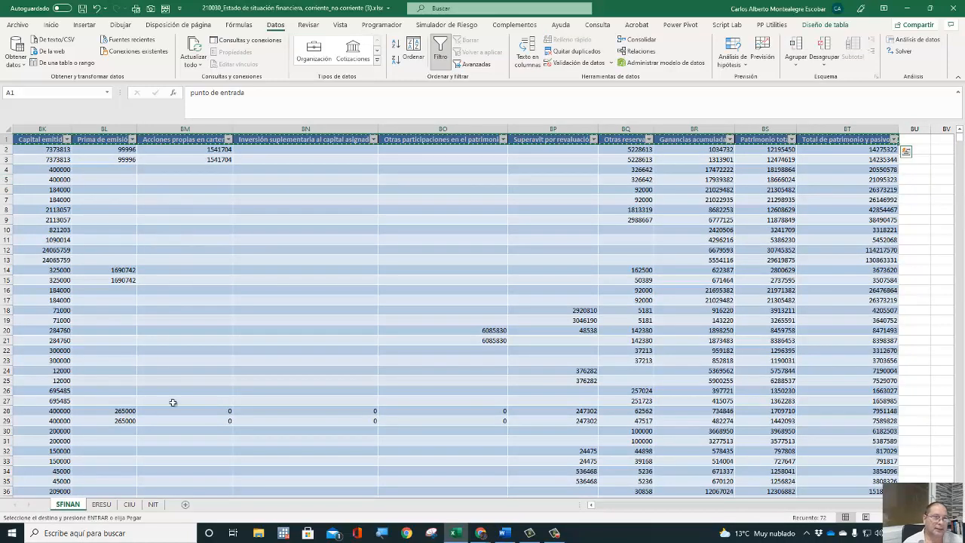
Add a new sheet after SFINAN and paste the copied headers at A1 as transposed values.
{"action": "left_click", "coordinate": [186, 505]}
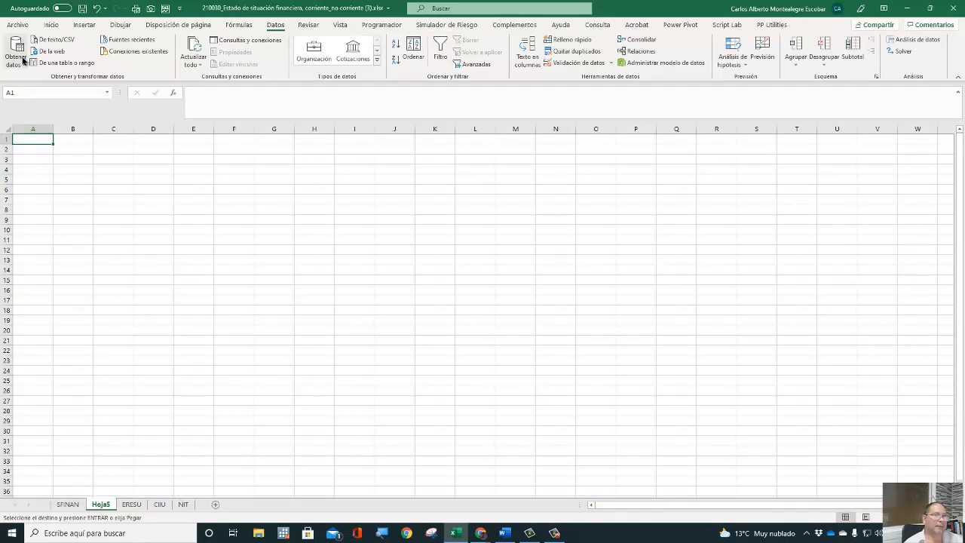
{"action": "left_click", "coordinate": [50, 24]}
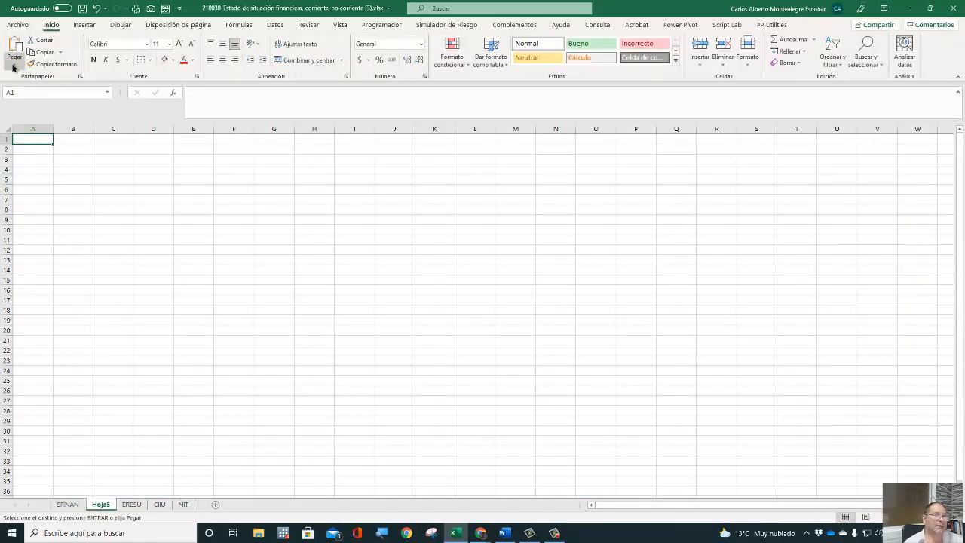
{"action": "left_click", "coordinate": [14, 64]}
{"action": "left_click", "coordinate": [50, 186]}
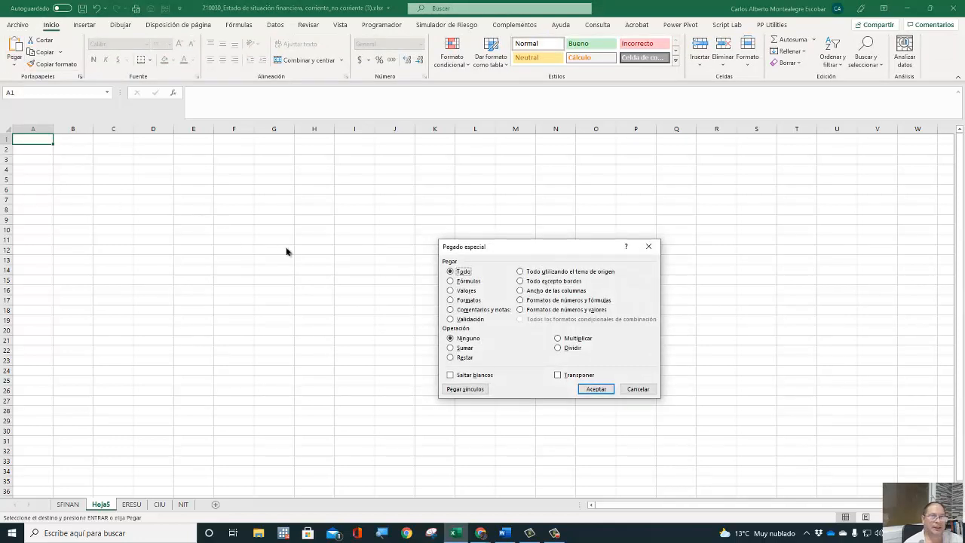
{"action": "left_click", "coordinate": [559, 377]}
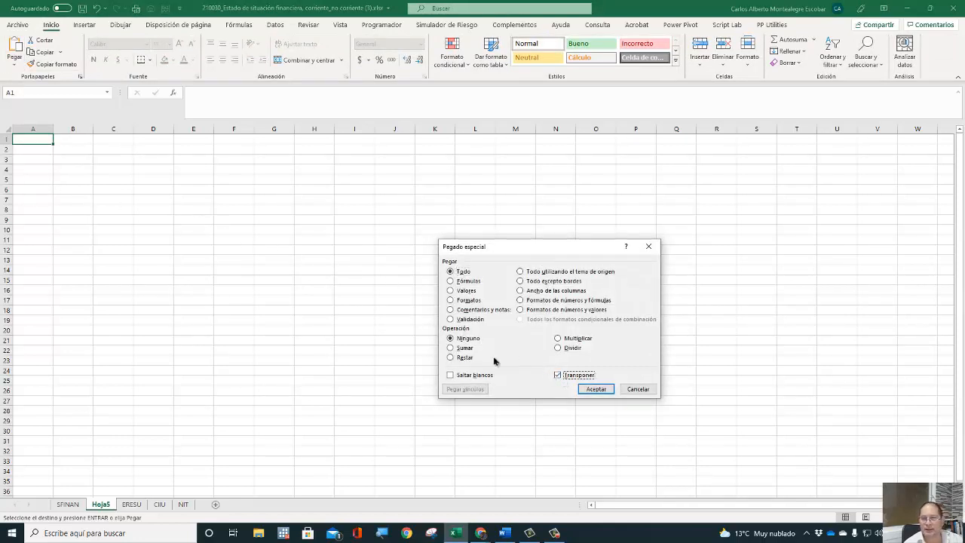
{"action": "left_click", "coordinate": [451, 291]}
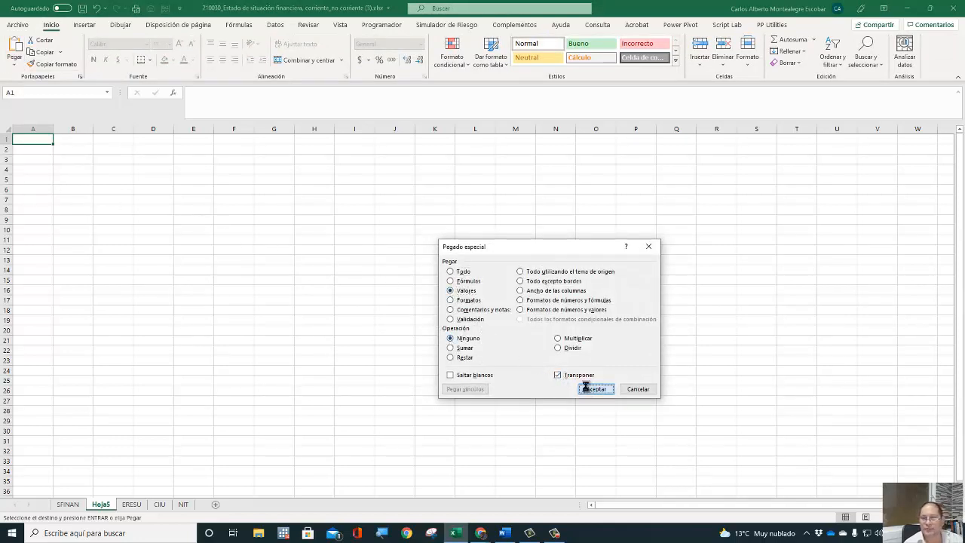
{"action": "left_click", "coordinate": [595, 389]}
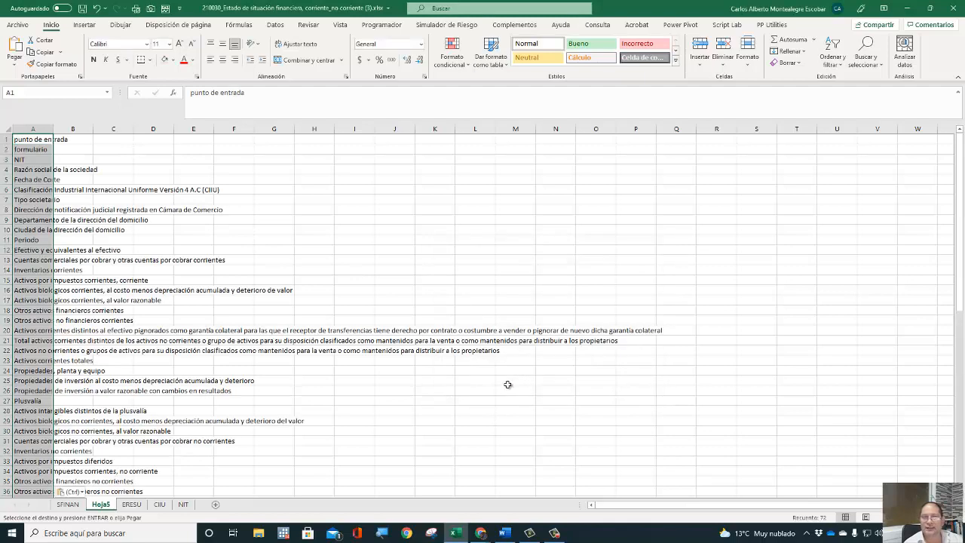
Check the transposed headings in column A of Hoja5, select cell A1 and return to the SFINAN sheet.
{"action": "left_click", "coordinate": [38, 331]}
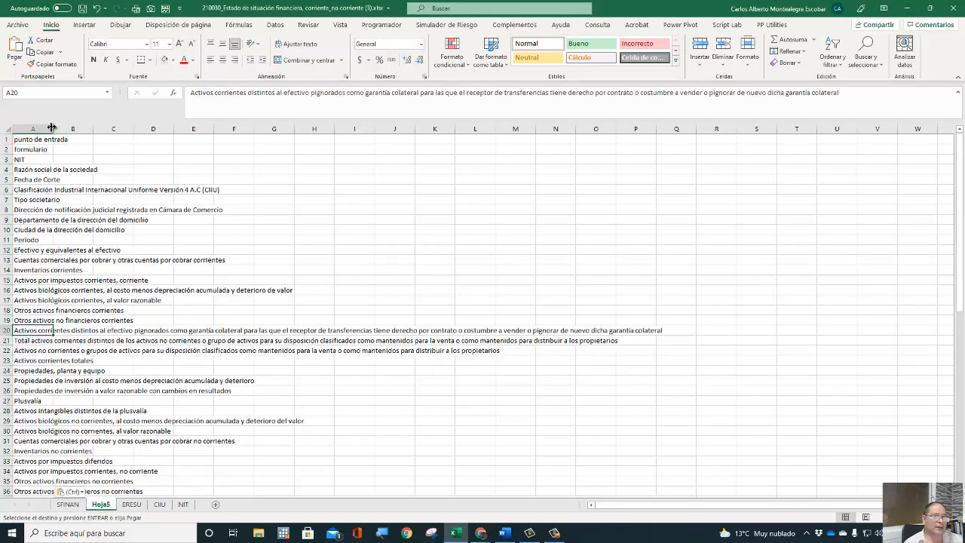
{"action": "left_click", "coordinate": [31, 140]}
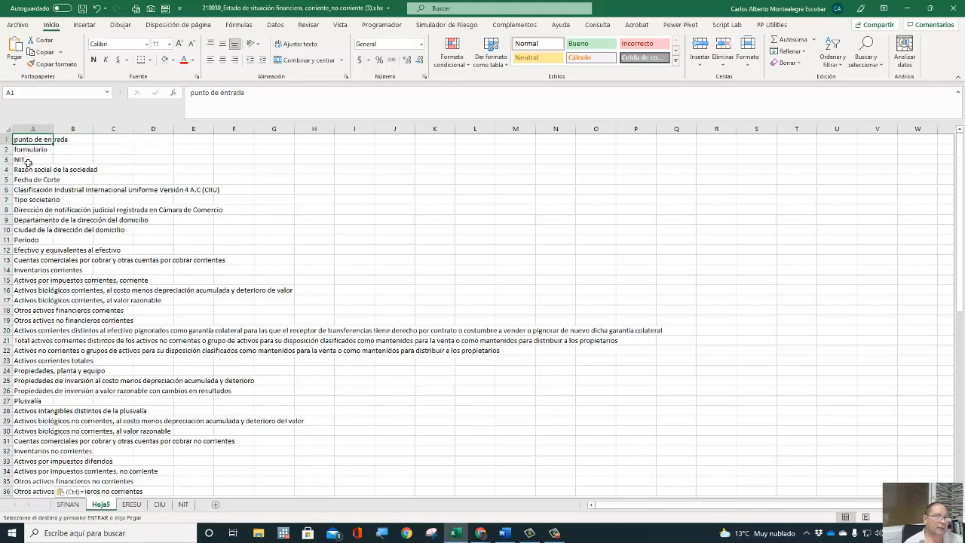
{"action": "left_click", "coordinate": [67, 504]}
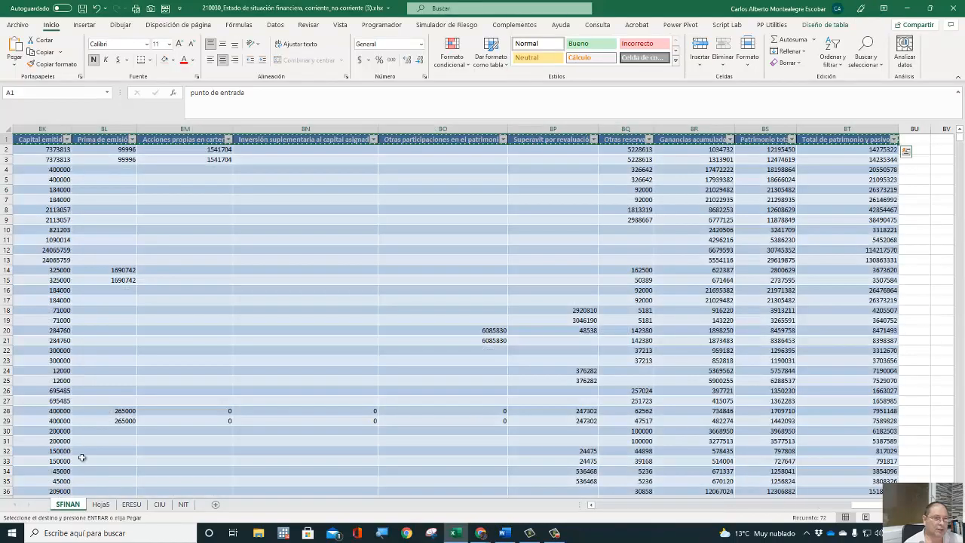
Return to cell A1 of SFINAN and insert a blank row above the transposed headings in Hoja5.
{"action": "left_click", "coordinate": [19, 138]}
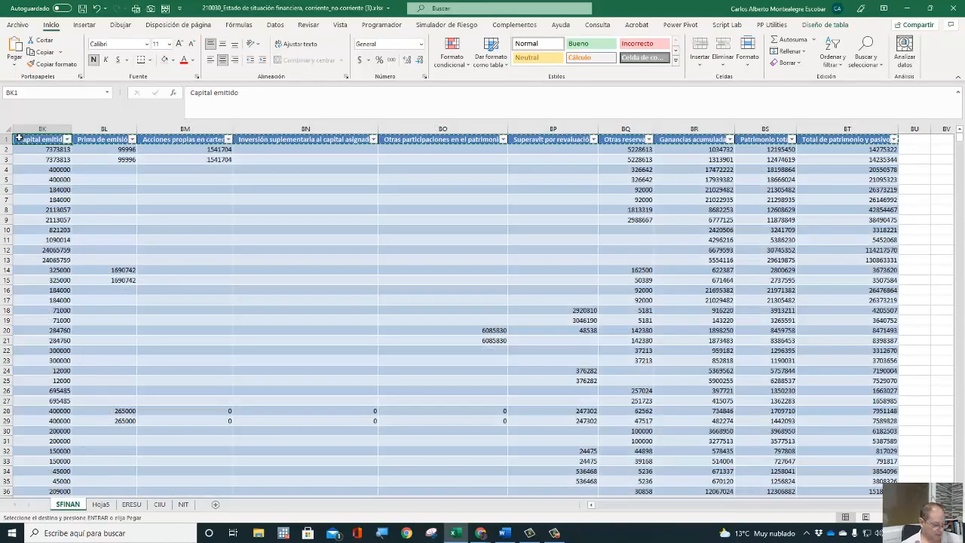
{"action": "key", "text": "ctrl+Home"}
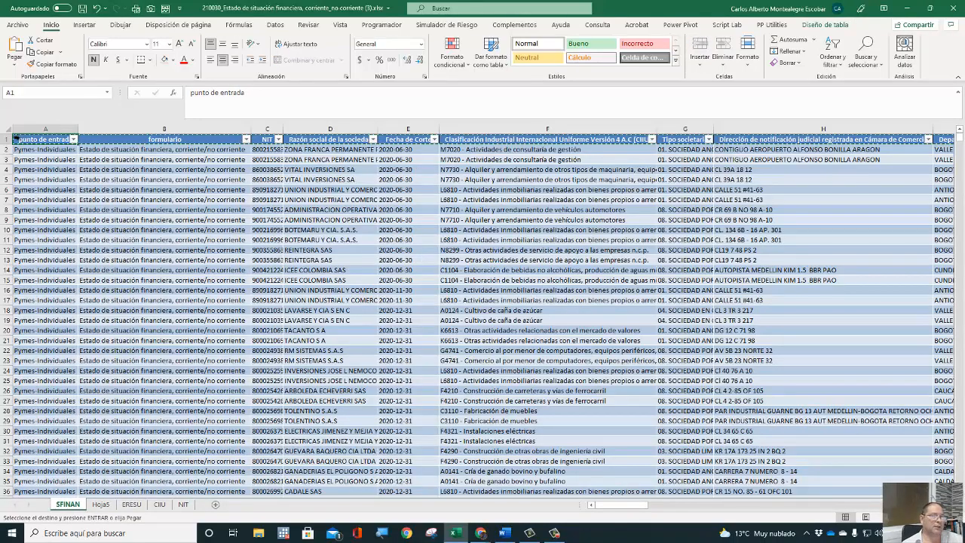
{"action": "left_click", "coordinate": [101, 505]}
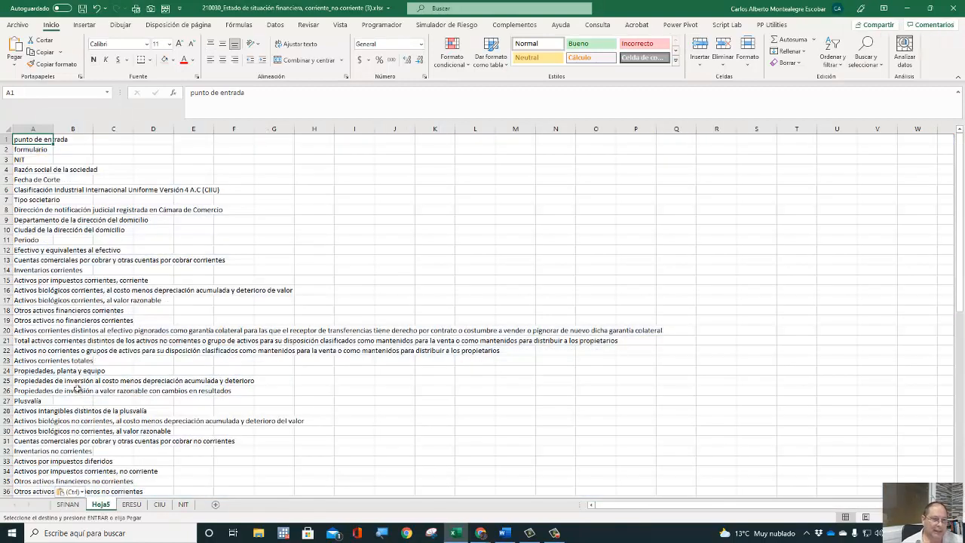
{"action": "right_click", "coordinate": [4, 140]}
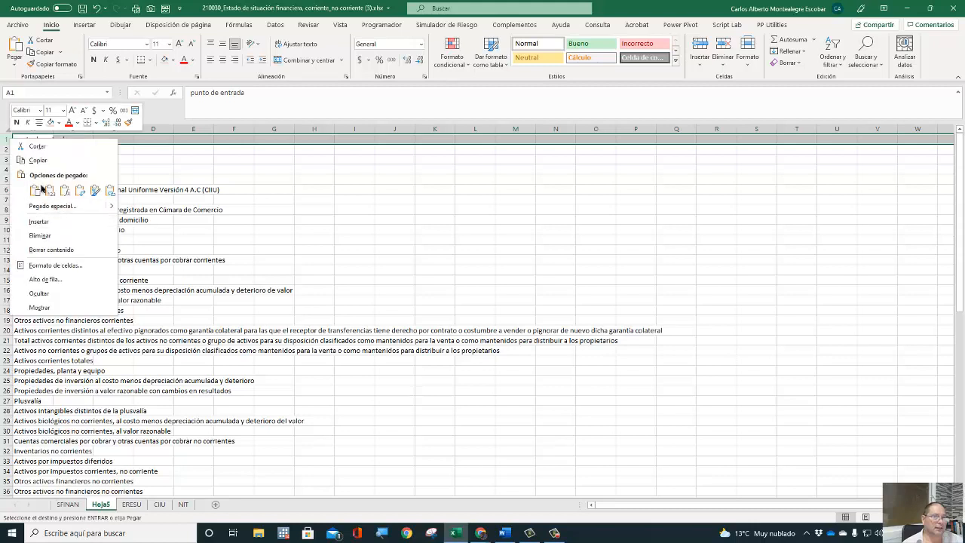
{"action": "left_click", "coordinate": [52, 225]}
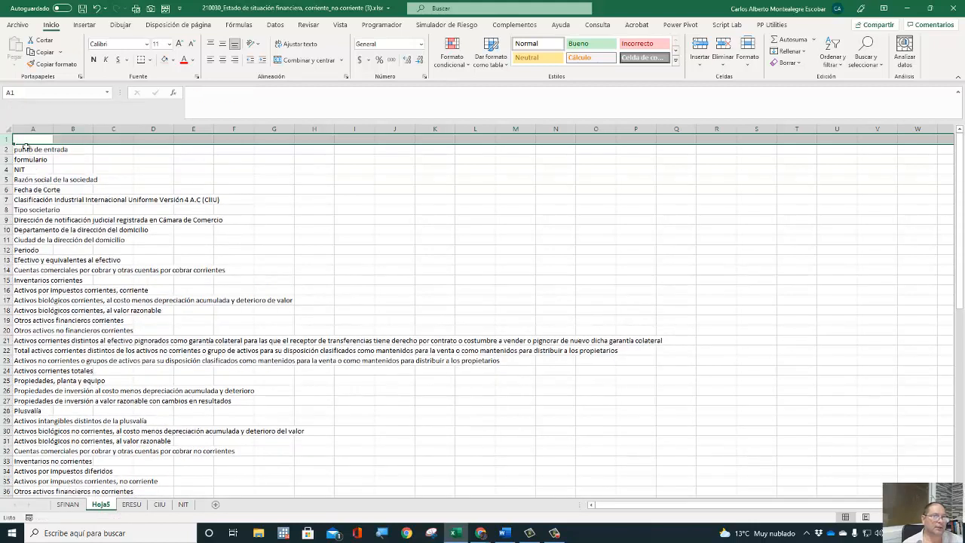
Enter the title NOMBRE DE LA COLUMNA in cell A1 of Hoja5 and widen column A to about four times its width.
{"action": "left_click", "coordinate": [26, 141]}
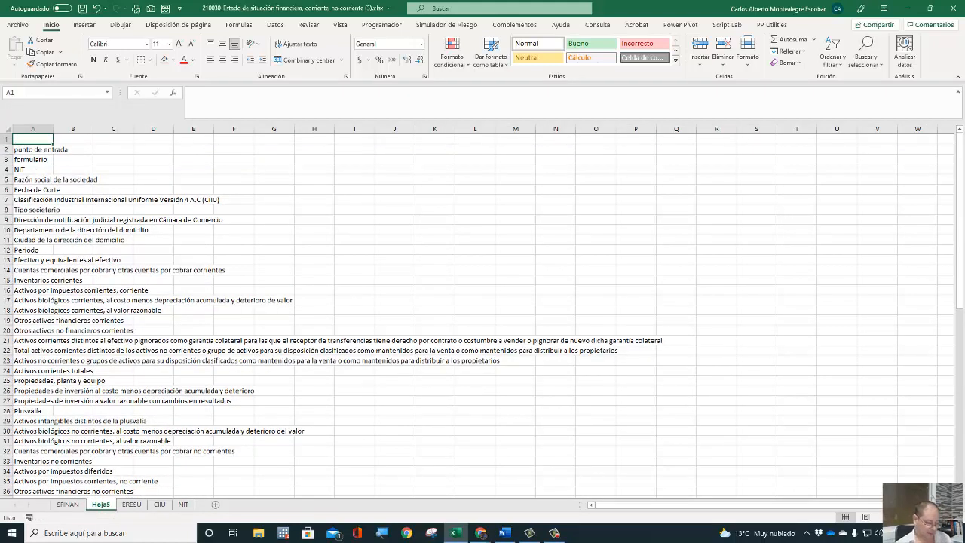
{"action": "type", "text": "NOMBRE D"}
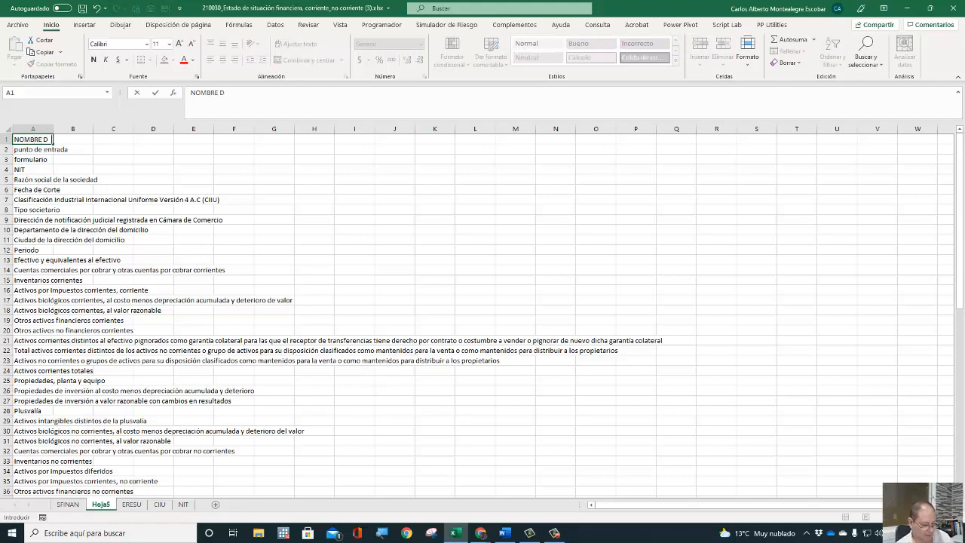
{"action": "type", "text": "E LA COLUMN"}
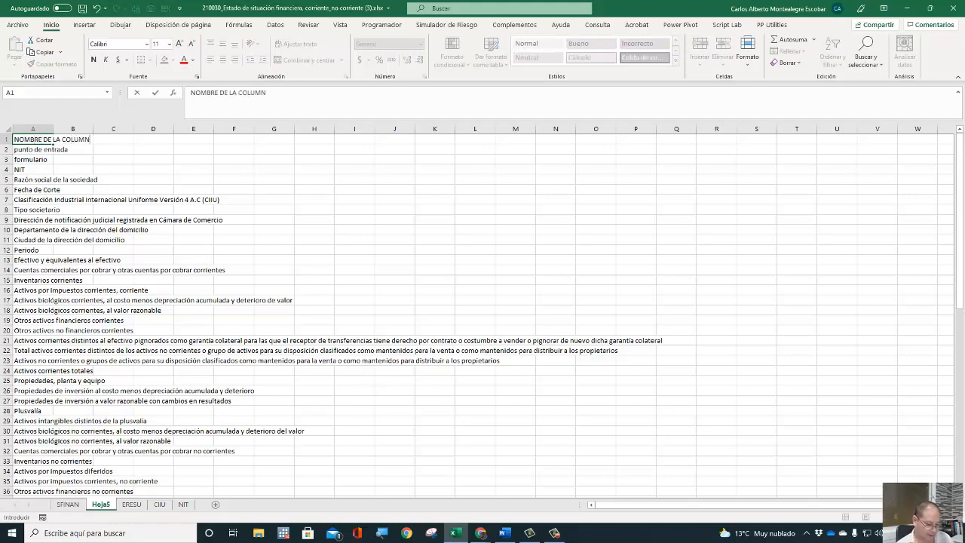
{"action": "type", "text": "A"}
{"action": "key", "text": "Return"}
{"action": "left_click", "coordinate": [43, 138]}
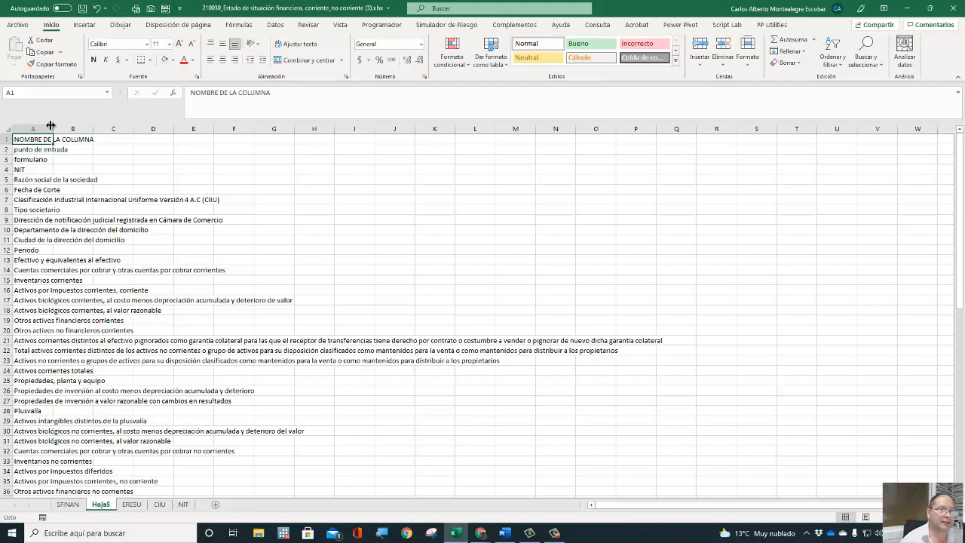
{"action": "left_click_drag", "start_coordinate": [51, 126], "coordinate": [173, 189]}
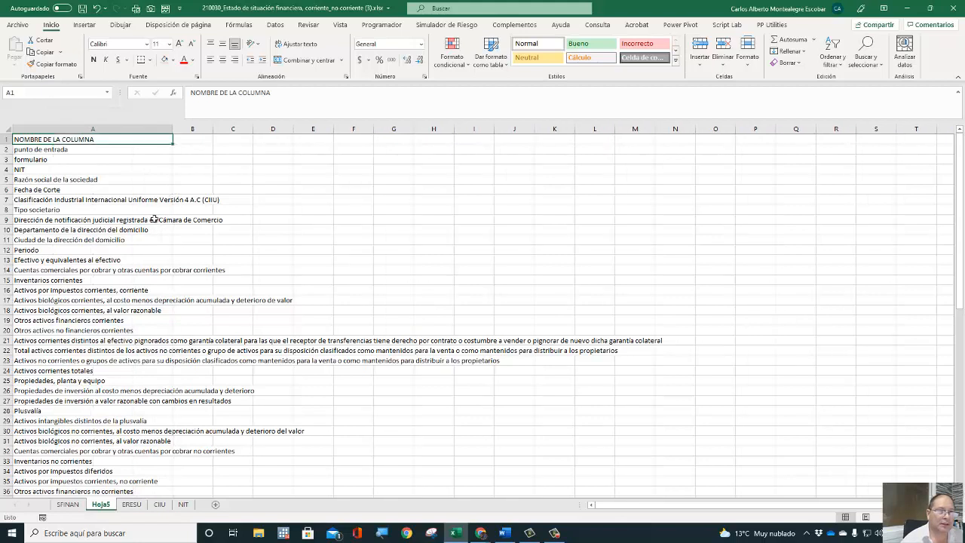
Format column A with wrapped text, horizontal alignment Justificar and vertical alignment Superior.
{"action": "left_click", "coordinate": [56, 128]}
{"action": "right_click", "coordinate": [57, 129]}
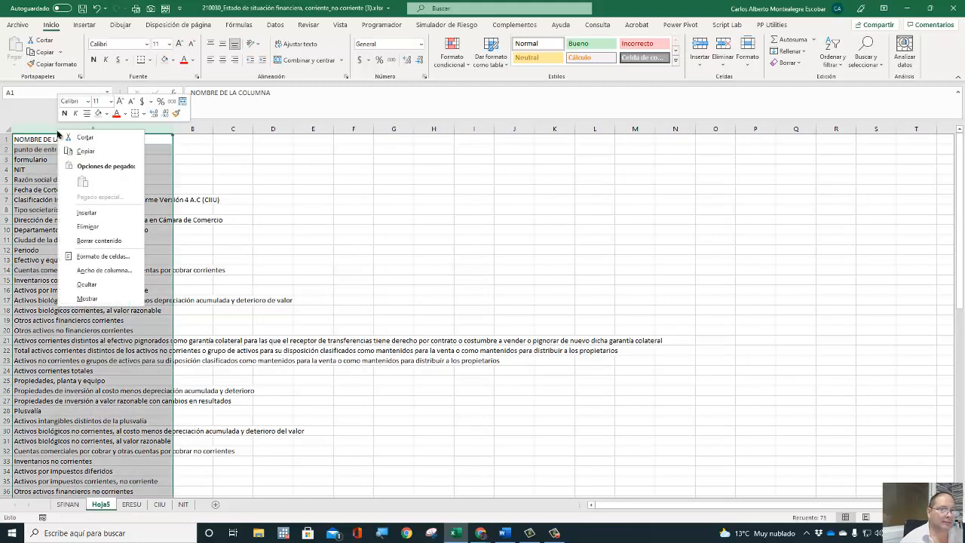
{"action": "left_click", "coordinate": [105, 260]}
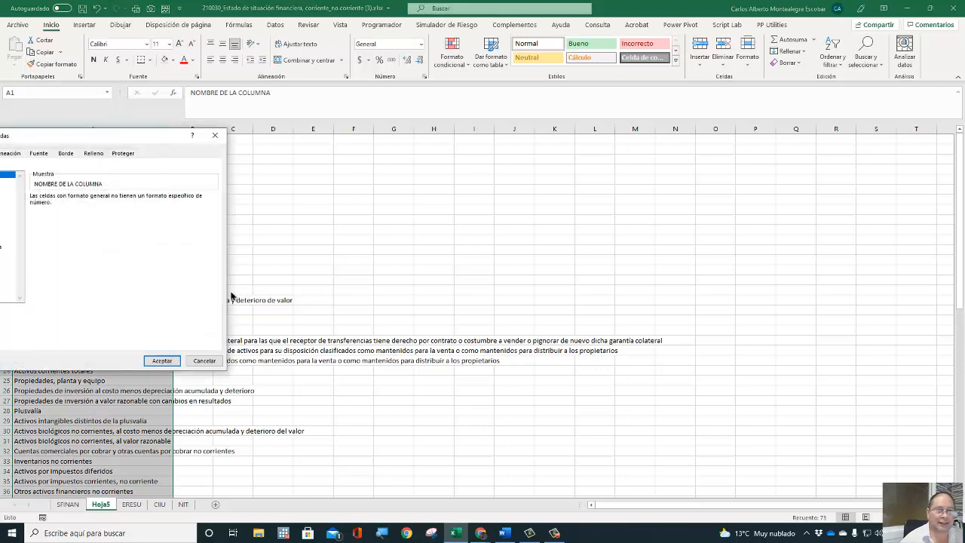
{"action": "left_click_drag", "start_coordinate": [47, 140], "coordinate": [263, 198]}
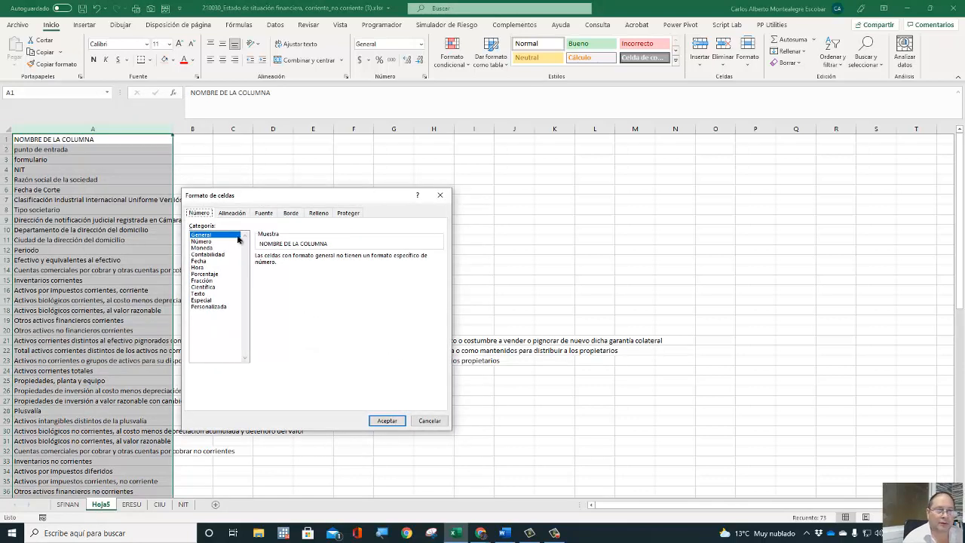
{"action": "left_click", "coordinate": [231, 213]}
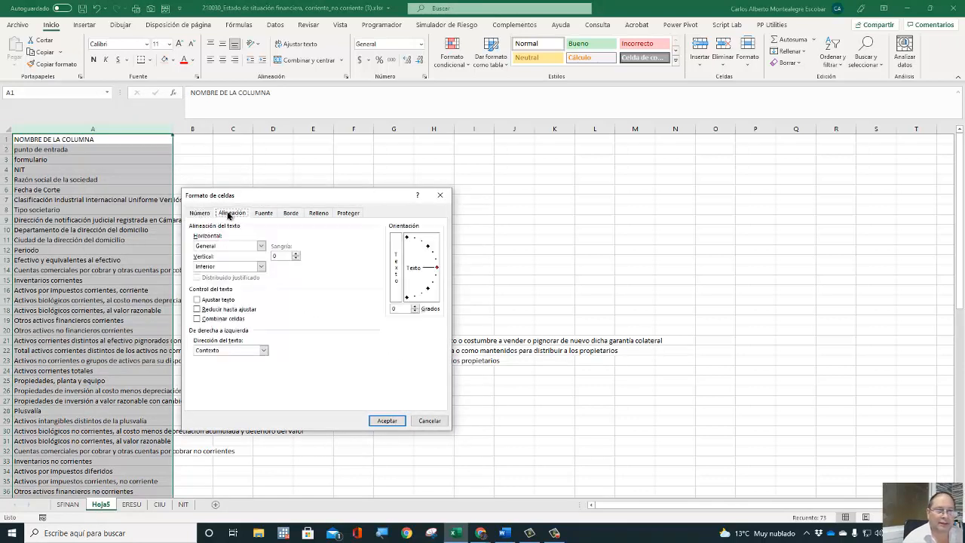
{"action": "left_click", "coordinate": [197, 300]}
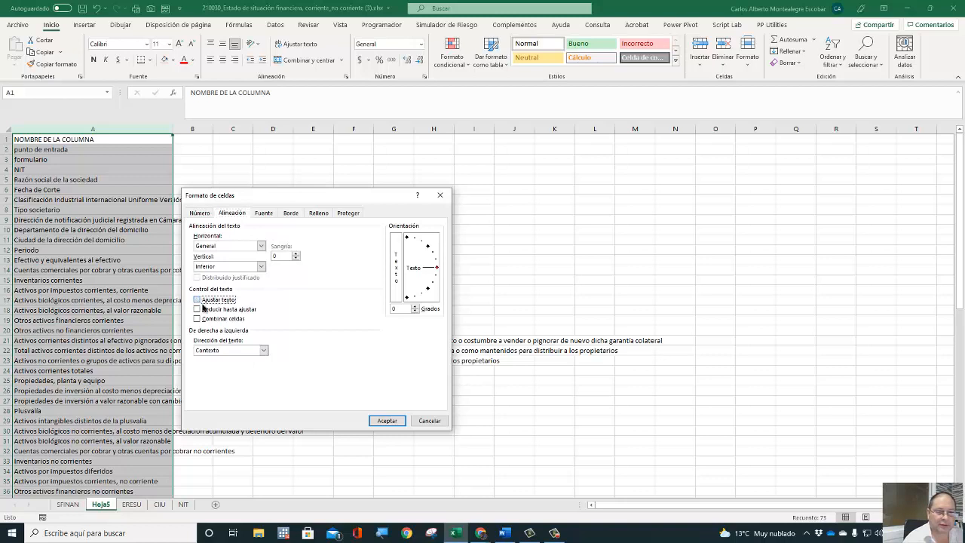
{"action": "left_click", "coordinate": [260, 246]}
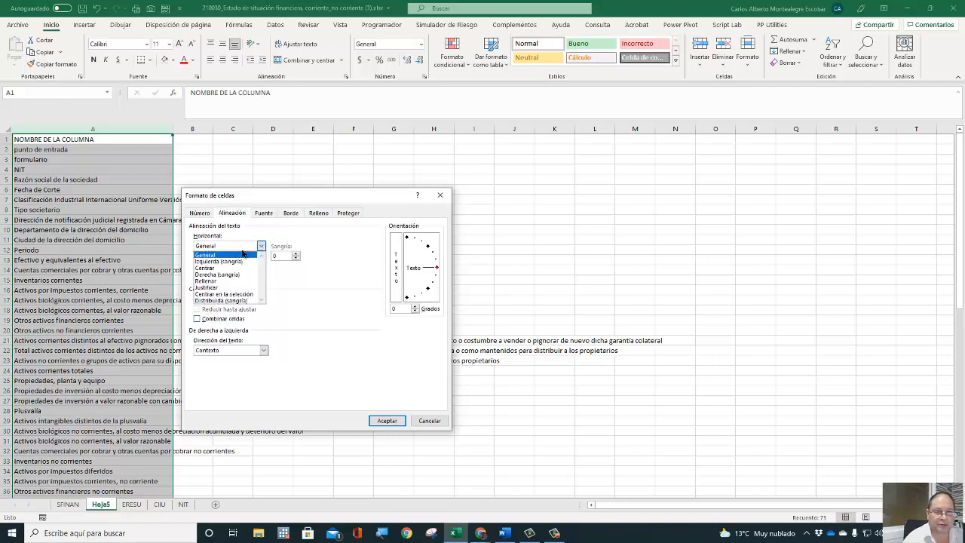
{"action": "left_click", "coordinate": [213, 289]}
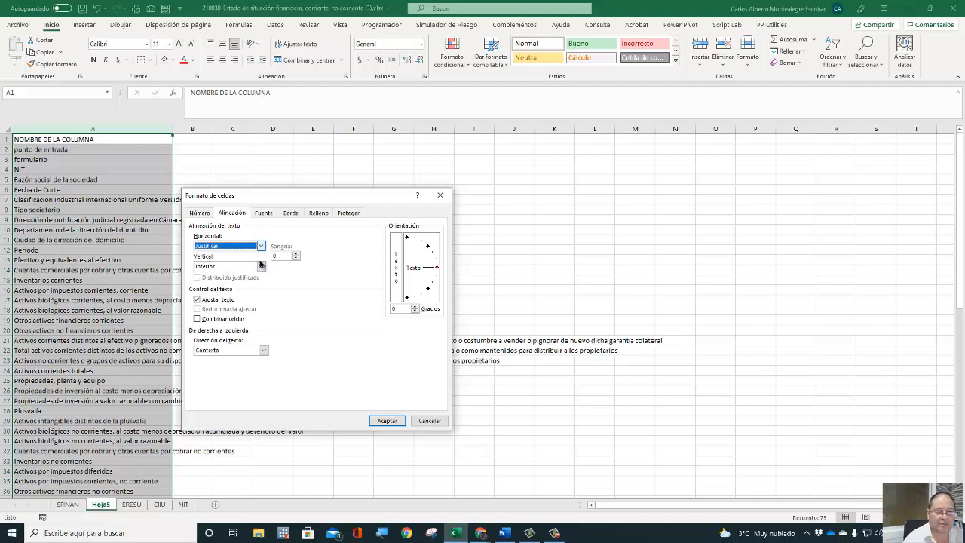
{"action": "left_click", "coordinate": [261, 268]}
{"action": "left_click", "coordinate": [217, 275]}
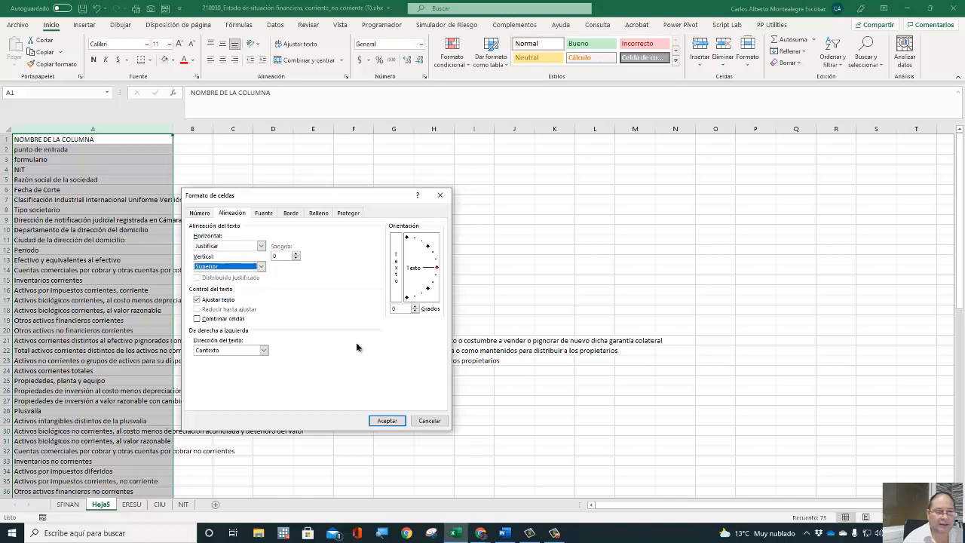
{"action": "left_click", "coordinate": [385, 419]}
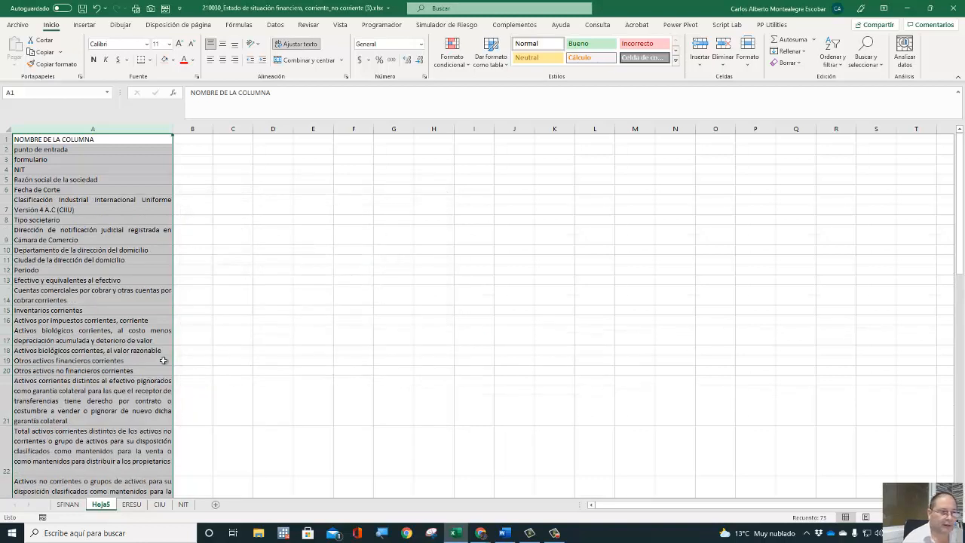
Apply all borders to the cells of column A in Hoja5.
{"action": "left_click", "coordinate": [151, 61]}
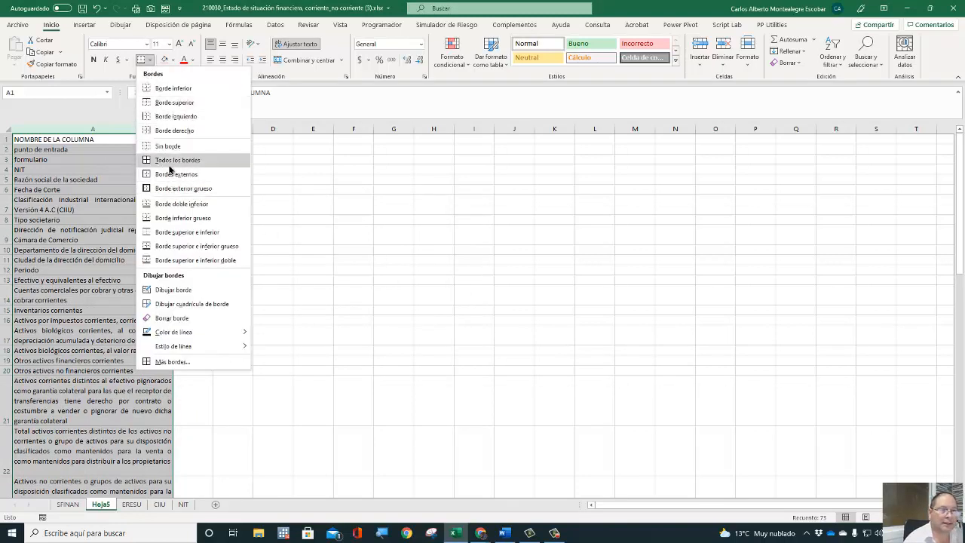
{"action": "left_click", "coordinate": [168, 160]}
{"action": "left_click", "coordinate": [57, 152]}
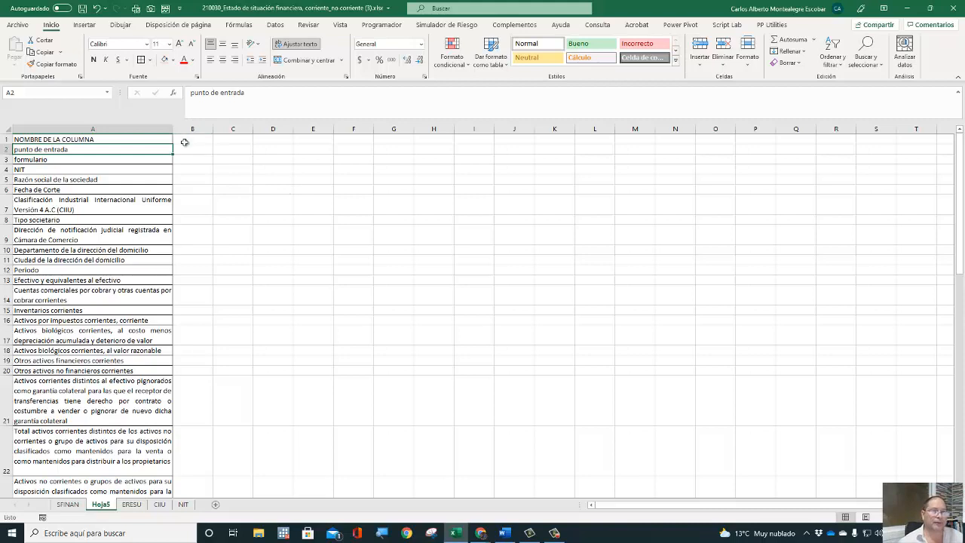
Enter the heading UTILIZAR in cell B1 of Hoja5.
{"action": "left_click", "coordinate": [184, 142]}
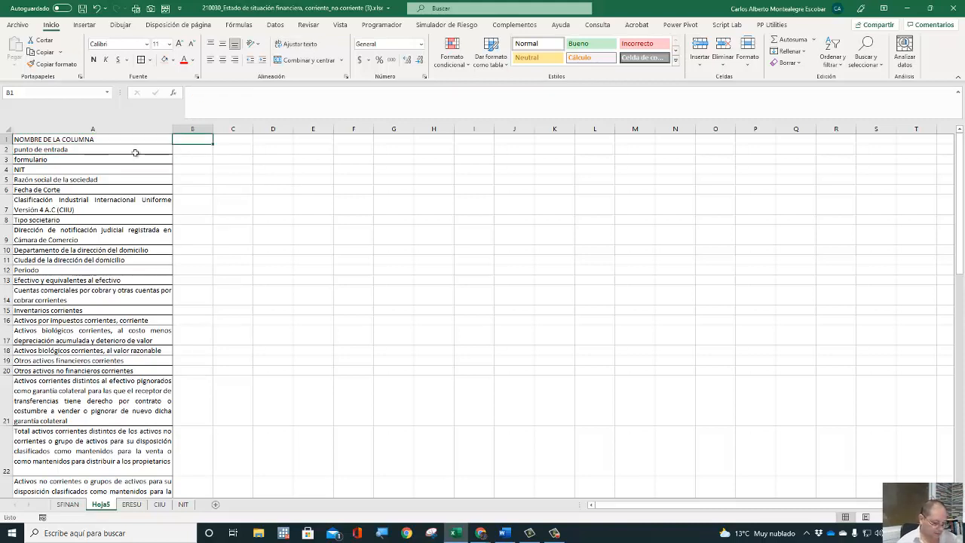
{"action": "type", "text": "FI"}
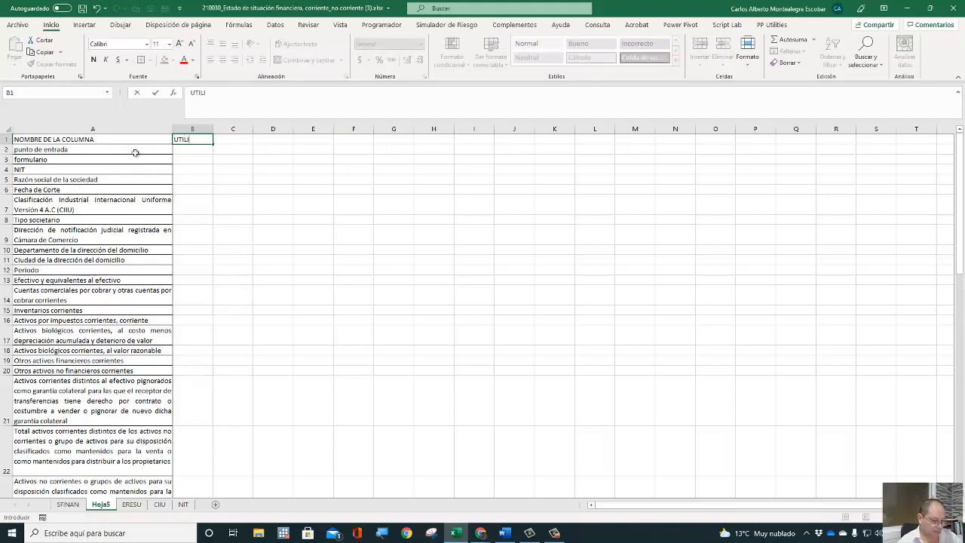
{"action": "key", "text": "Return"}
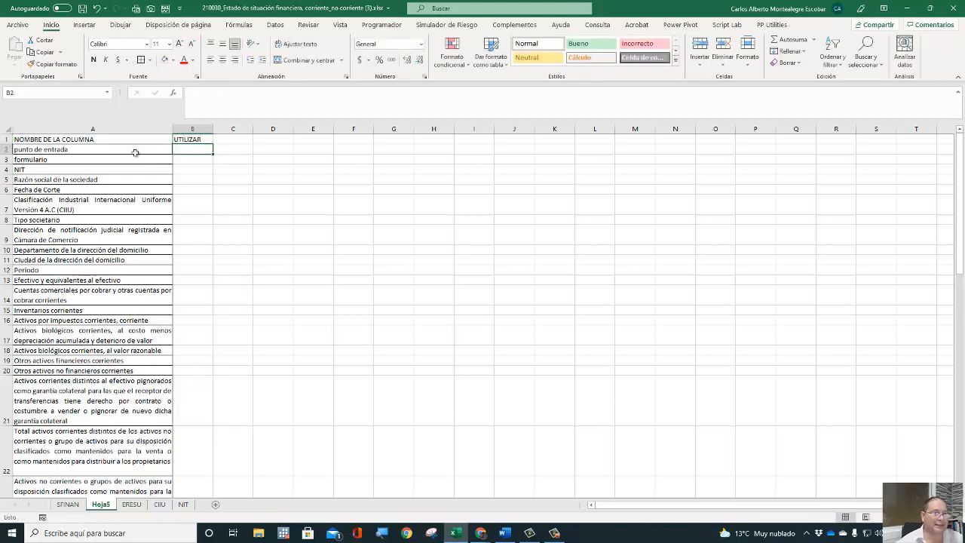
Mark the NIT and Fecha de Corte rows with an X in the UTILIZAR column.
{"action": "key", "text": "Return"}
{"action": "key", "text": "Return"}
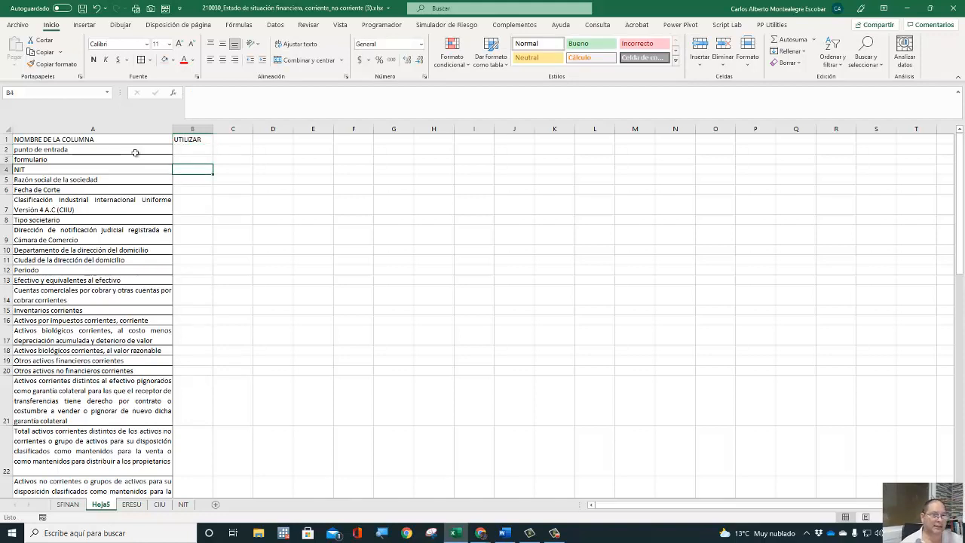
{"action": "type", "text": "x"}
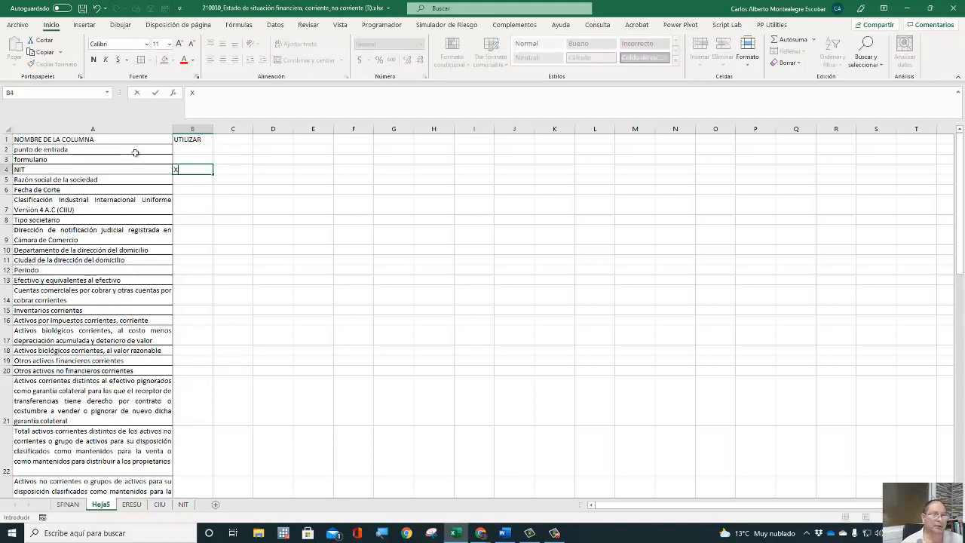
{"action": "key", "text": "Return"}
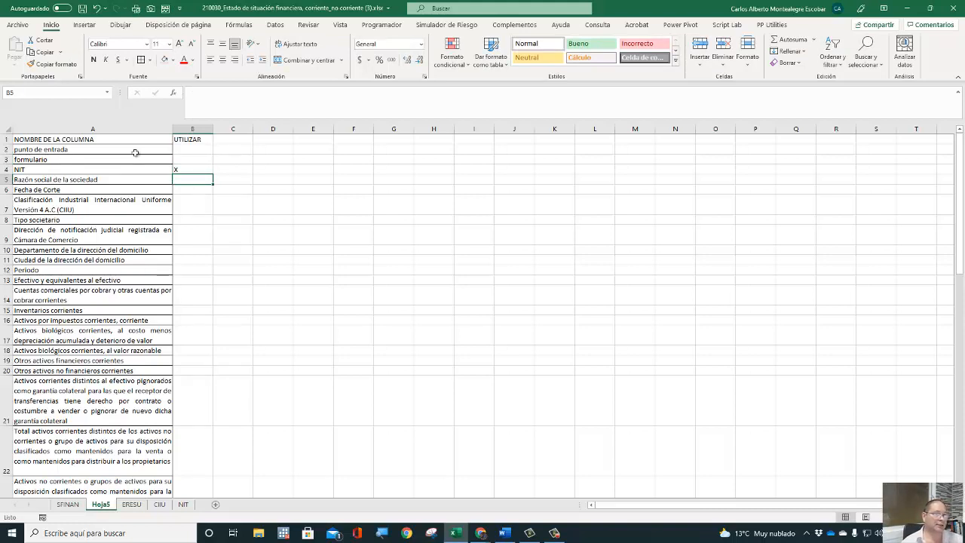
{"action": "key", "text": "Return"}
{"action": "type", "text": "X"}
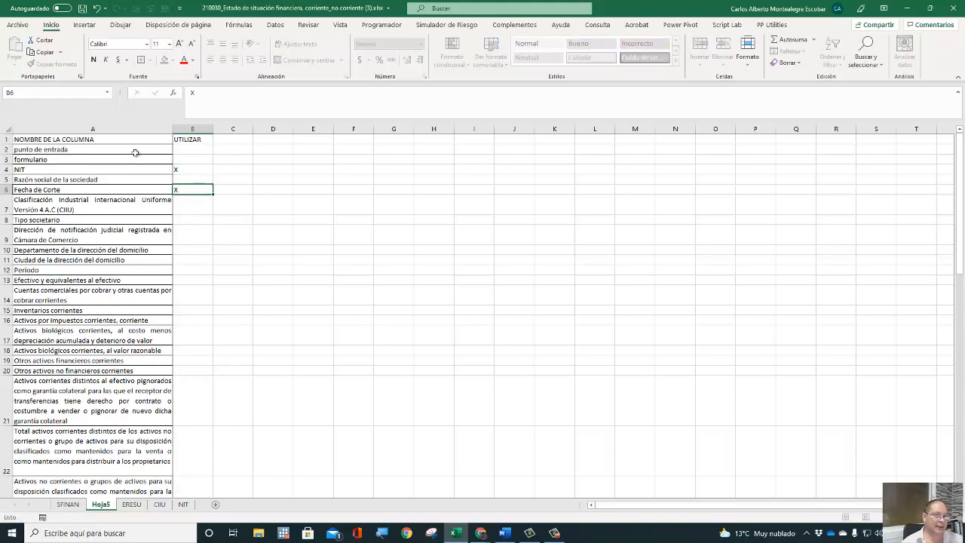
{"action": "key", "text": "Return"}
{"action": "key", "text": "Up"}
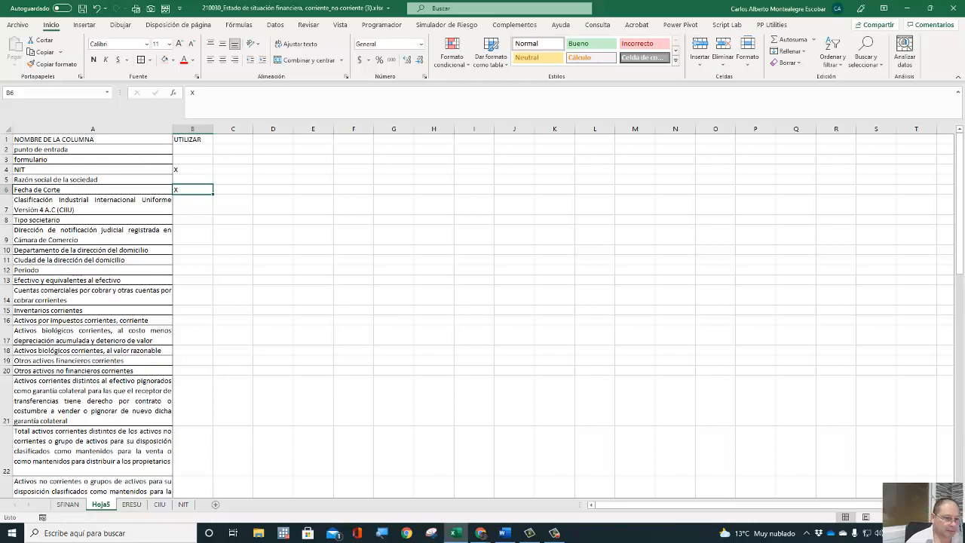
Convert the Fecha de Corte column in SFINAN to dates with Text to Columns, delimited without separators, using date format AMD.
{"action": "left_click", "coordinate": [68, 504]}
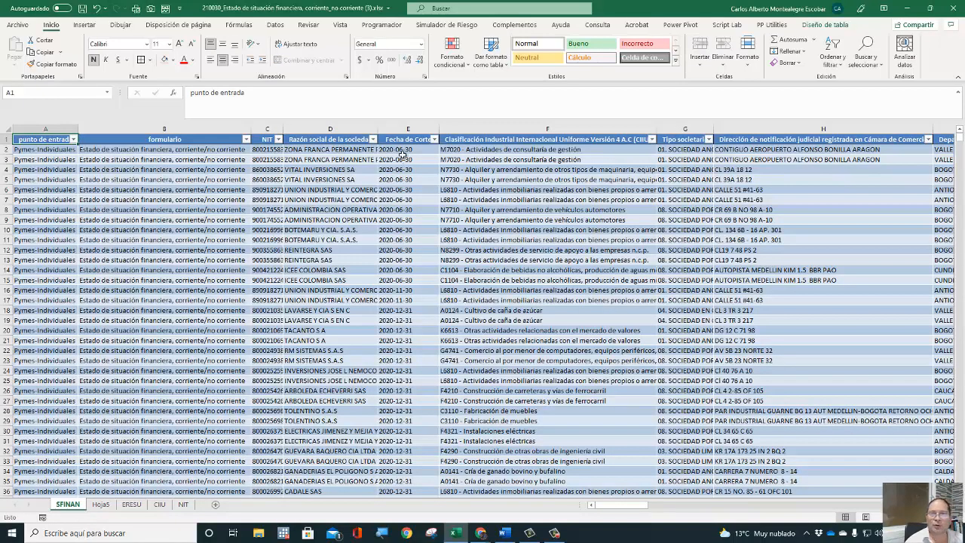
{"action": "left_click", "coordinate": [385, 150]}
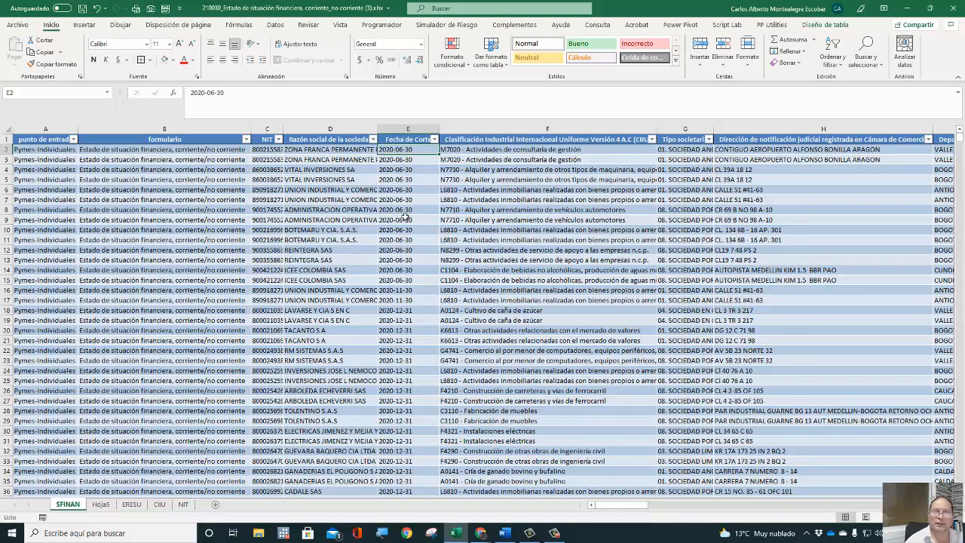
{"action": "left_click", "coordinate": [407, 130]}
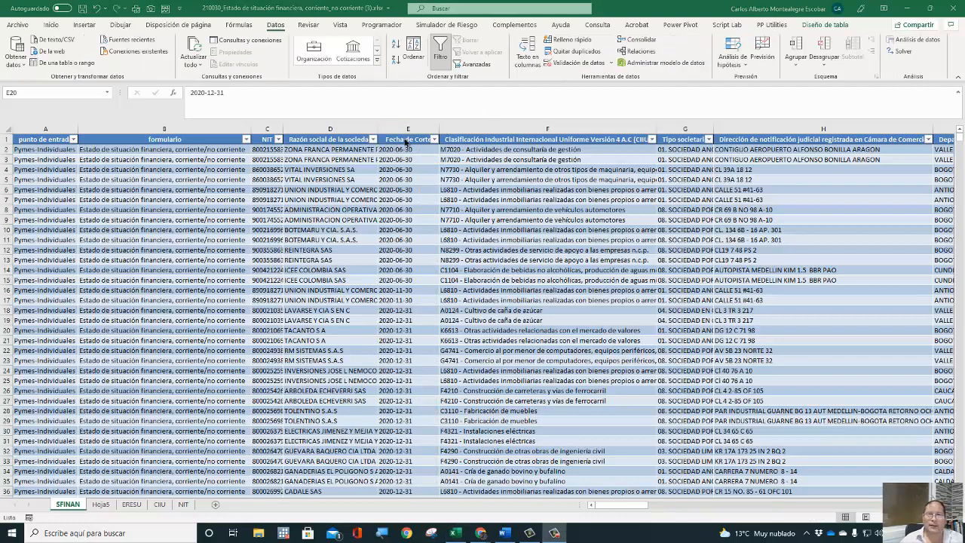
{"action": "left_click", "coordinate": [406, 140]}
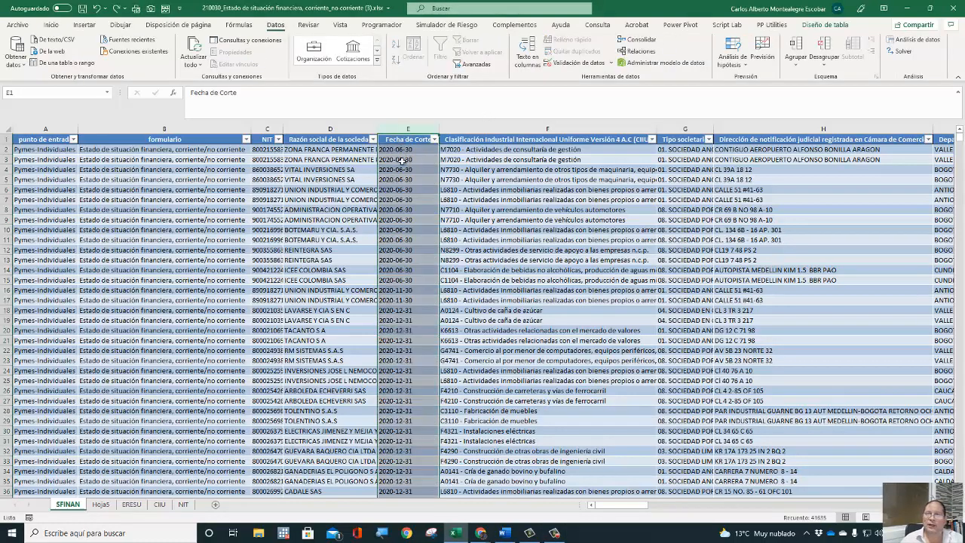
{"action": "left_click", "coordinate": [524, 64]}
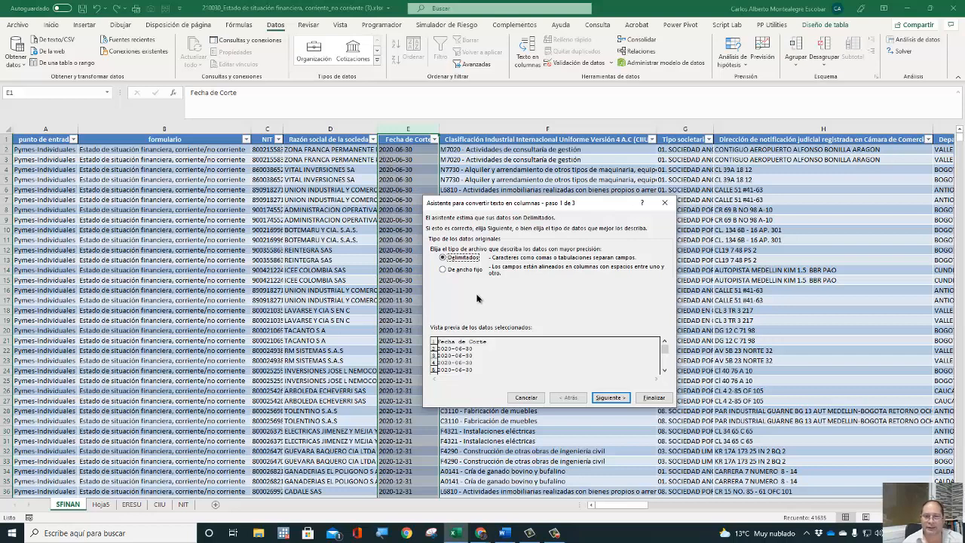
{"action": "left_click", "coordinate": [612, 397]}
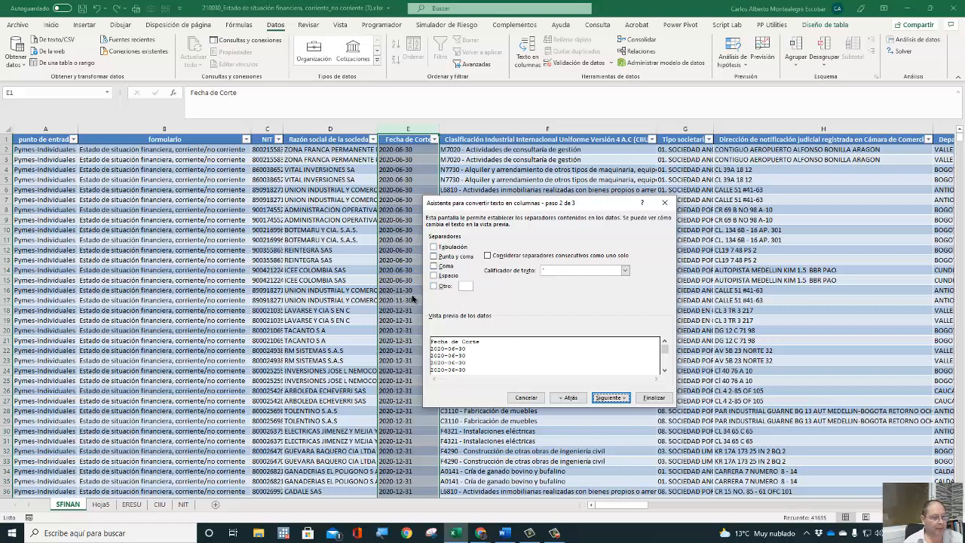
{"action": "left_click", "coordinate": [604, 399]}
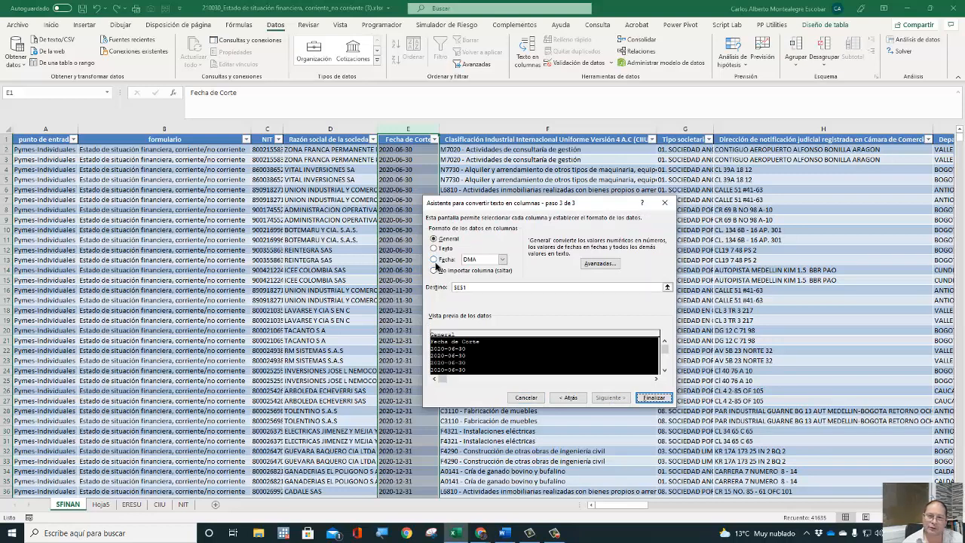
{"action": "left_click", "coordinate": [434, 260]}
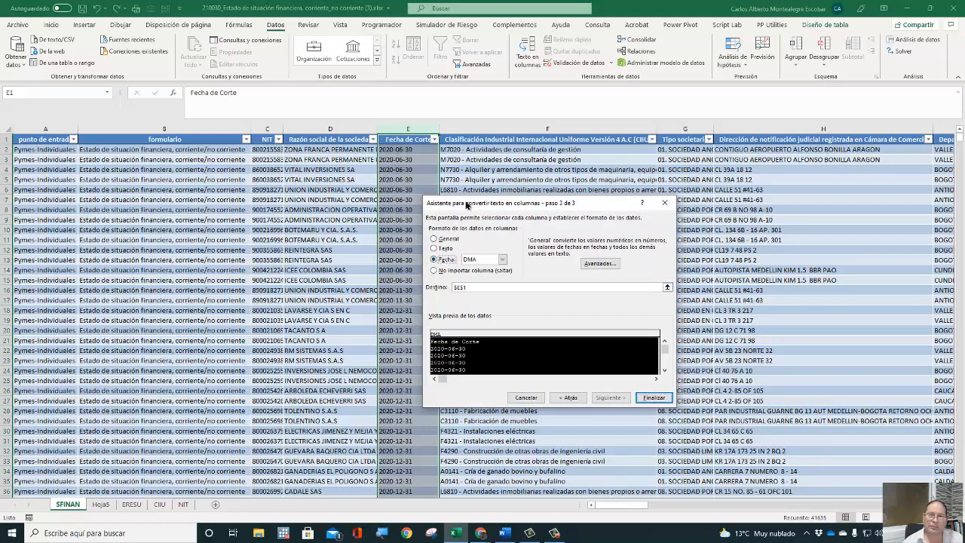
{"action": "left_click", "coordinate": [502, 260]}
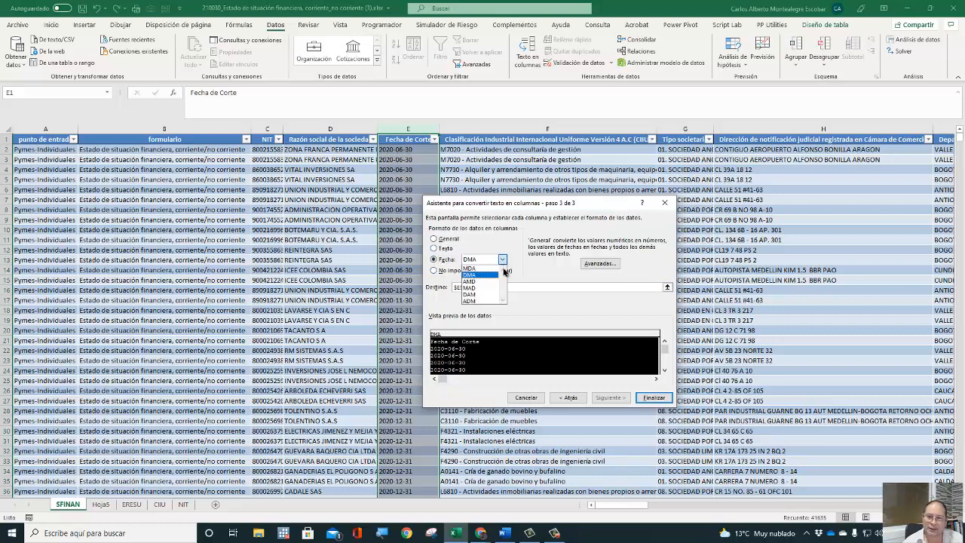
{"action": "left_click", "coordinate": [478, 282]}
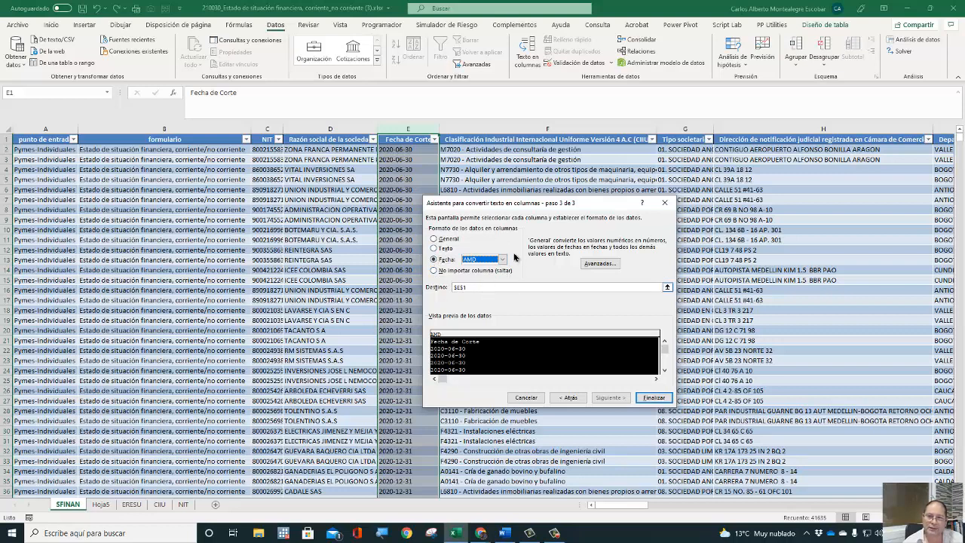
{"action": "left_click", "coordinate": [653, 397]}
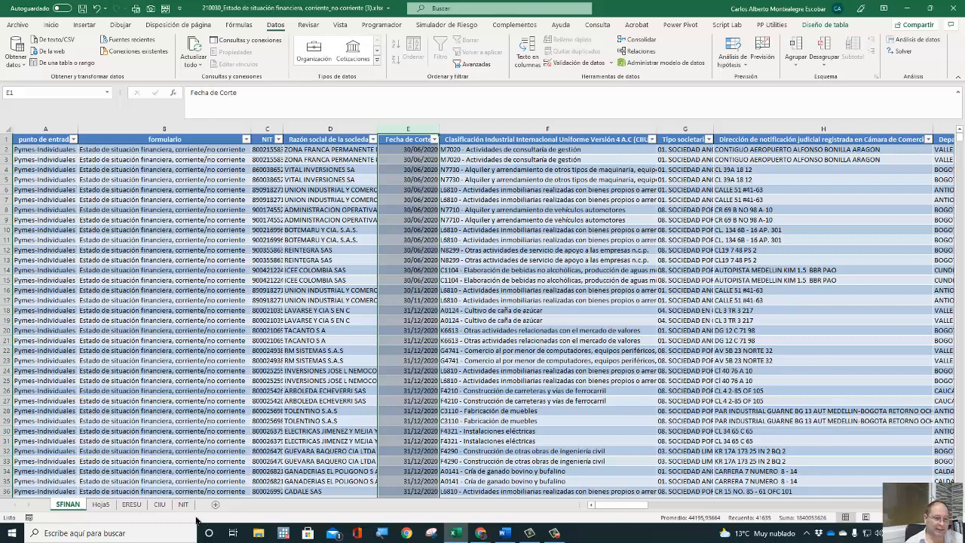
Convert the Fecha de Corte column in ERESU to dates with Text to Columns, delimited without separators, using date format AMD.
{"action": "left_click", "coordinate": [132, 505]}
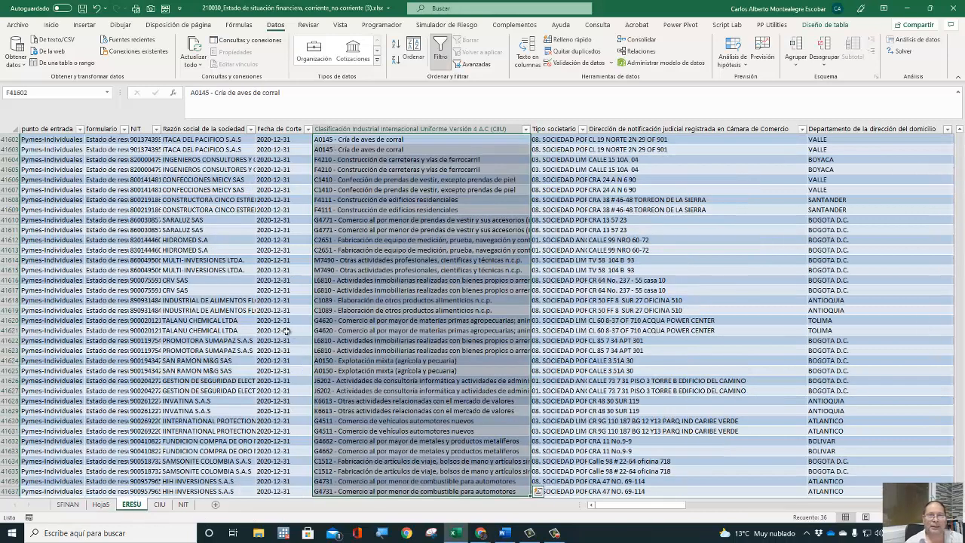
{"action": "left_click", "coordinate": [286, 131]}
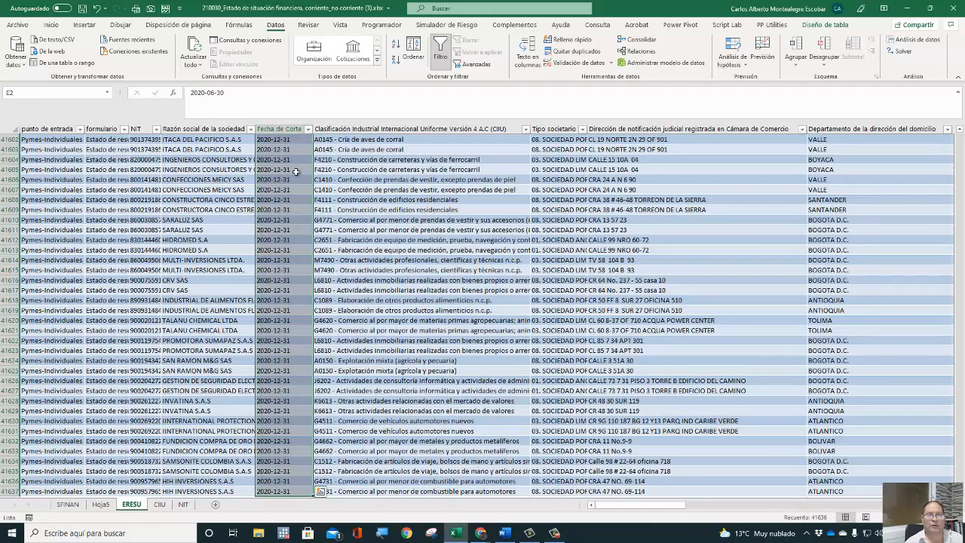
{"action": "left_click", "coordinate": [527, 62]}
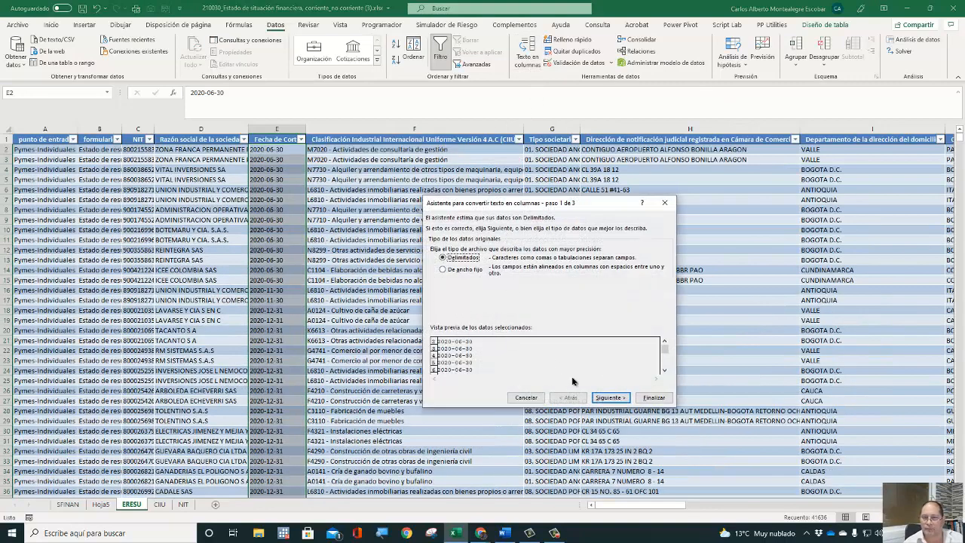
{"action": "left_click", "coordinate": [596, 397]}
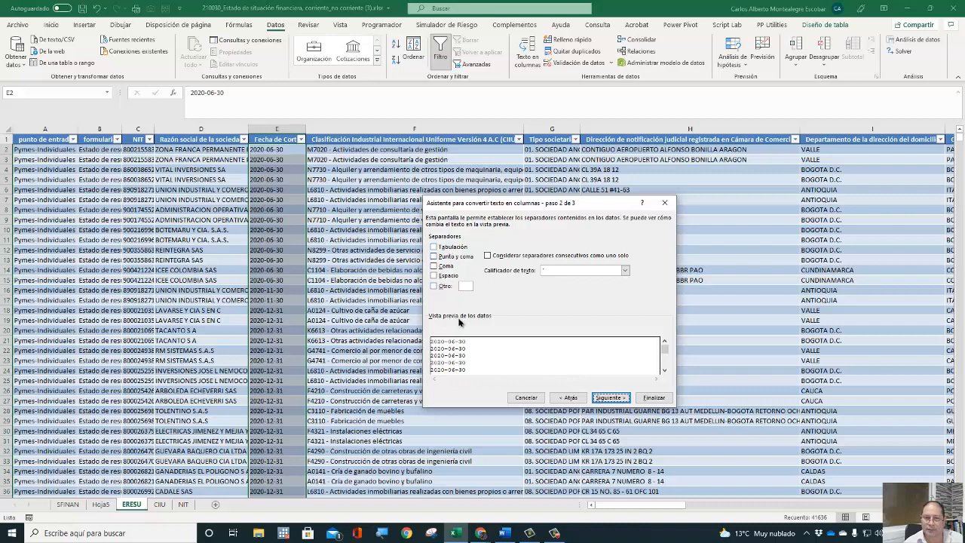
{"action": "left_click", "coordinate": [598, 396]}
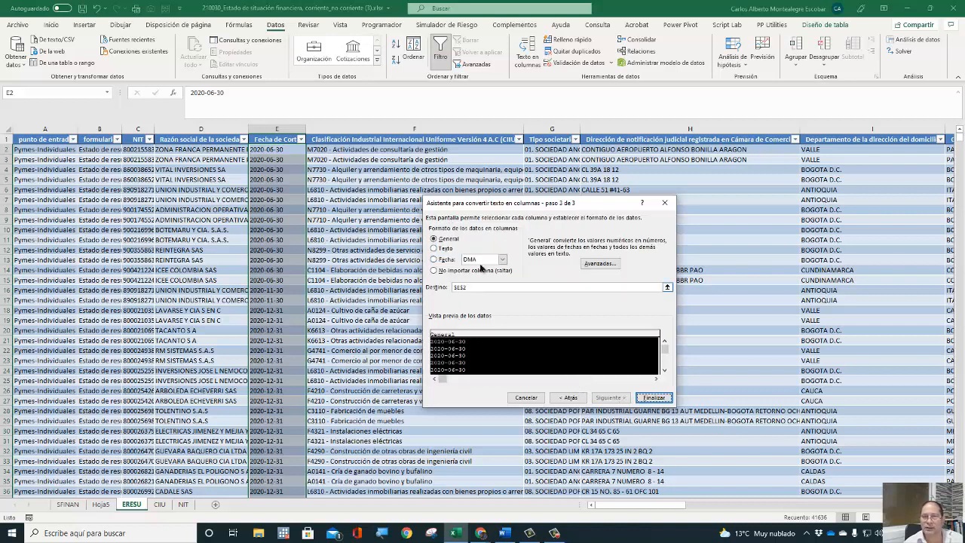
{"action": "left_click", "coordinate": [433, 260]}
{"action": "left_click", "coordinate": [502, 259]}
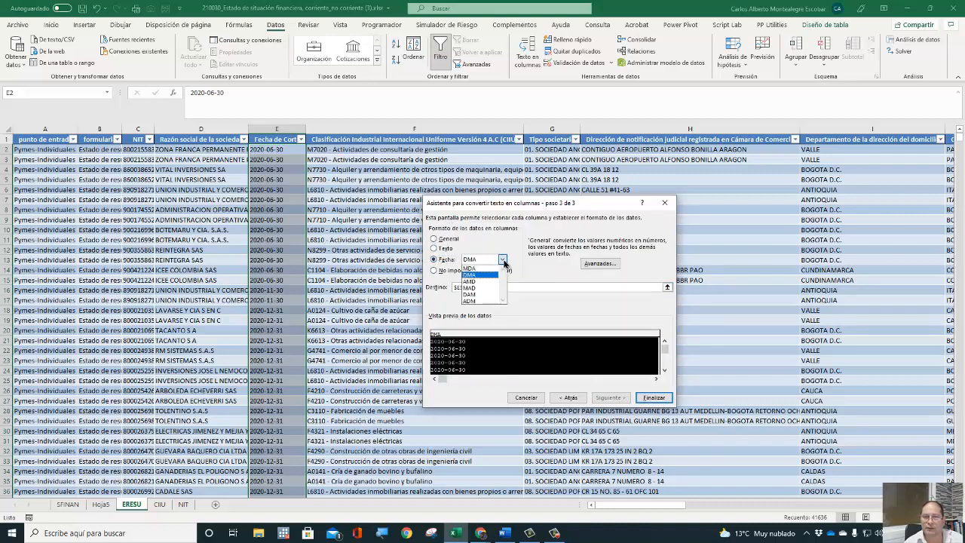
{"action": "left_click", "coordinate": [481, 281]}
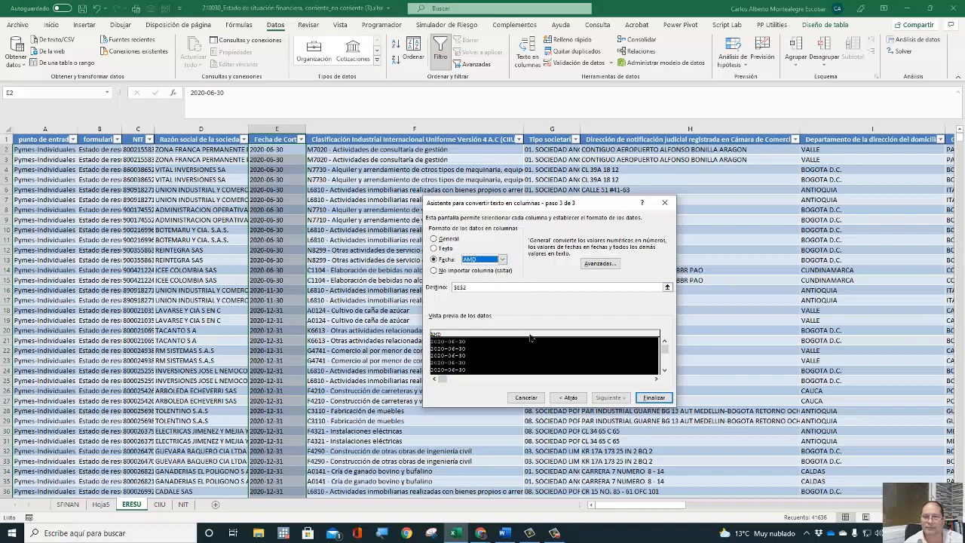
{"action": "left_click", "coordinate": [644, 399]}
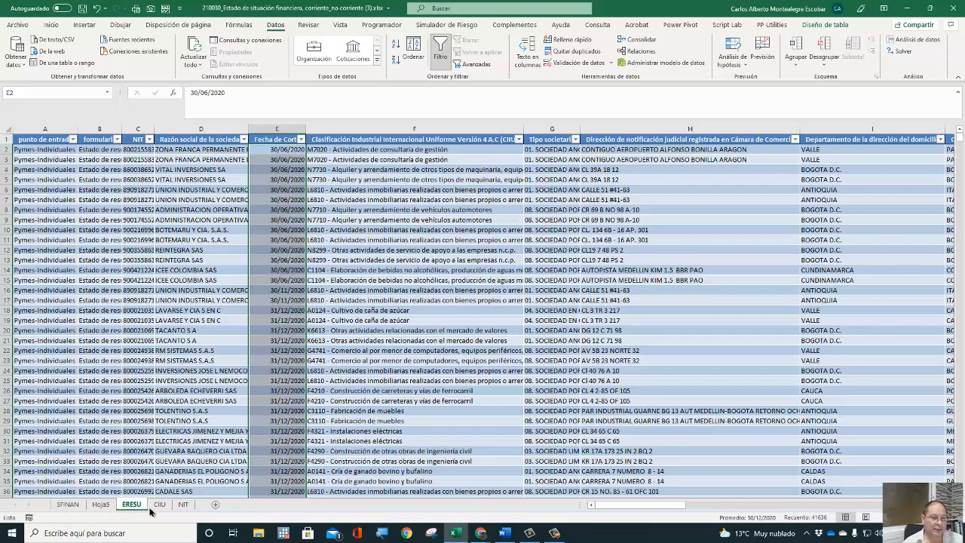
{"action": "left_click", "coordinate": [102, 505]}
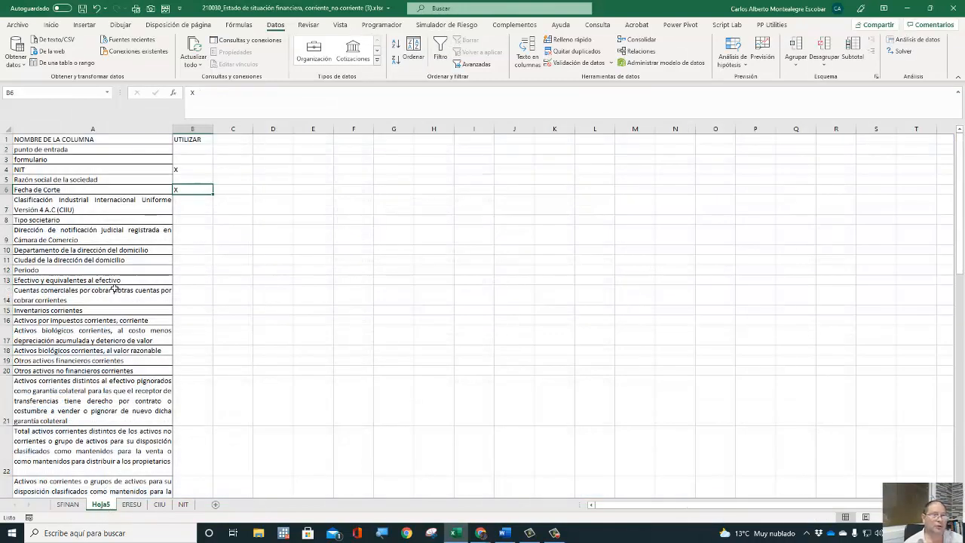
{"action": "key", "text": "Return"}
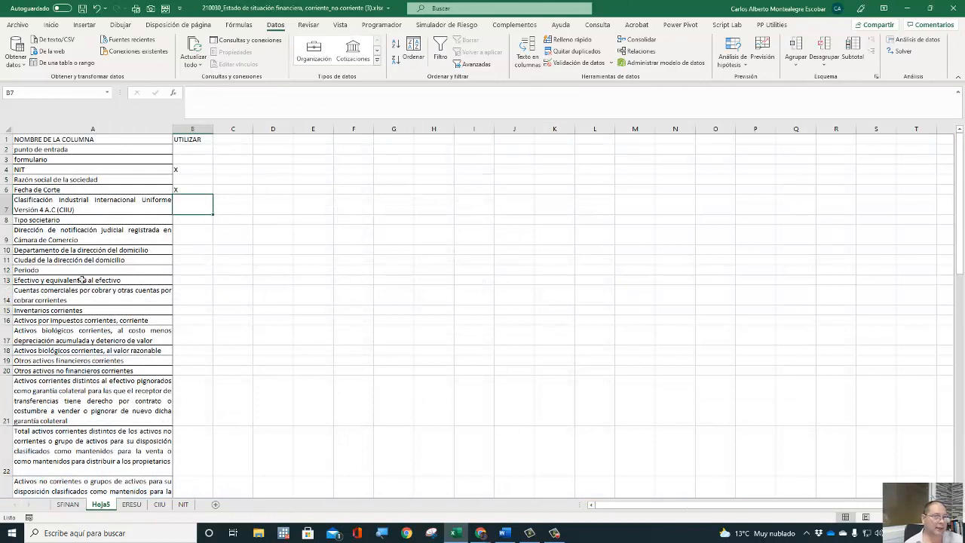
{"action": "key", "text": "Return"}
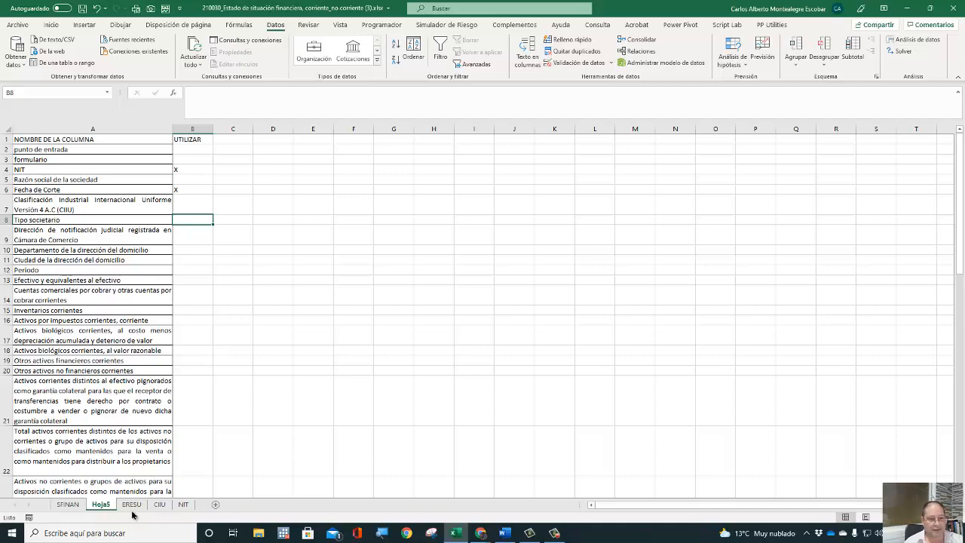
Copy the entire Razón social de la sociedad column from SFINAN and add a new worksheet.
{"action": "left_click", "coordinate": [72, 506]}
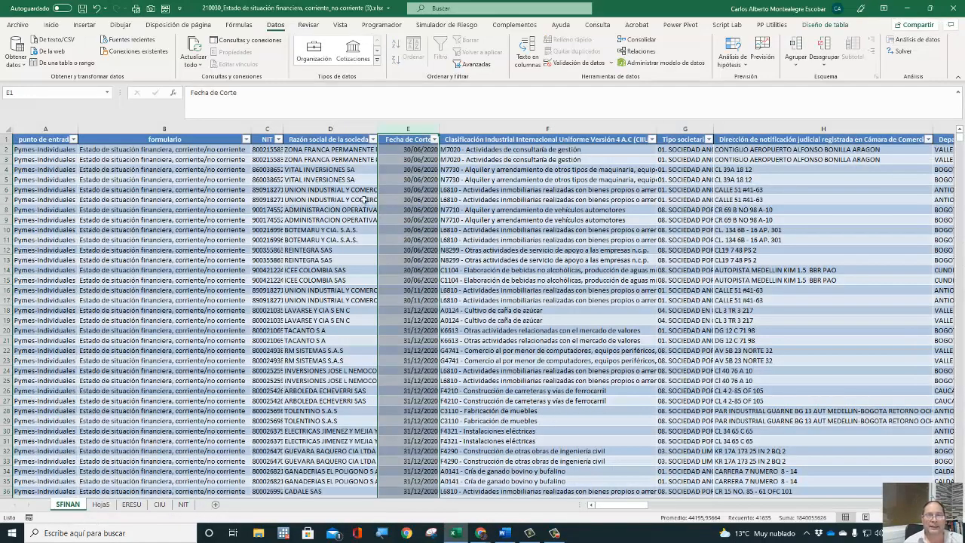
{"action": "left_click", "coordinate": [312, 130]}
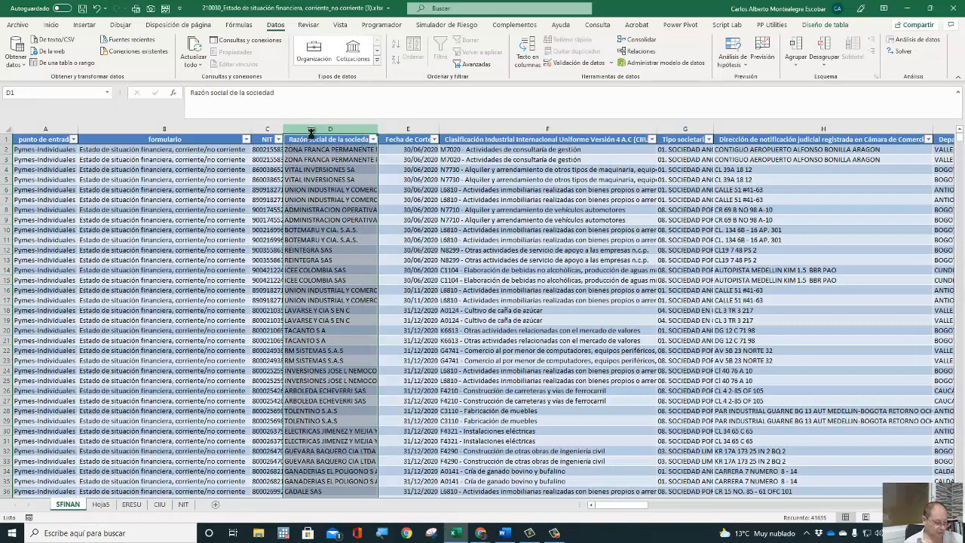
{"action": "key", "text": "ctrl+c"}
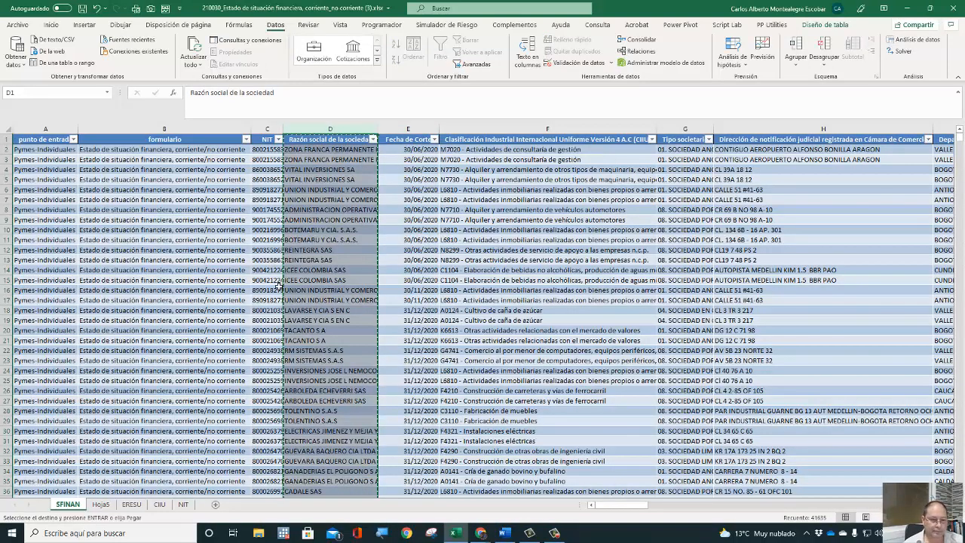
{"action": "left_click", "coordinate": [215, 508]}
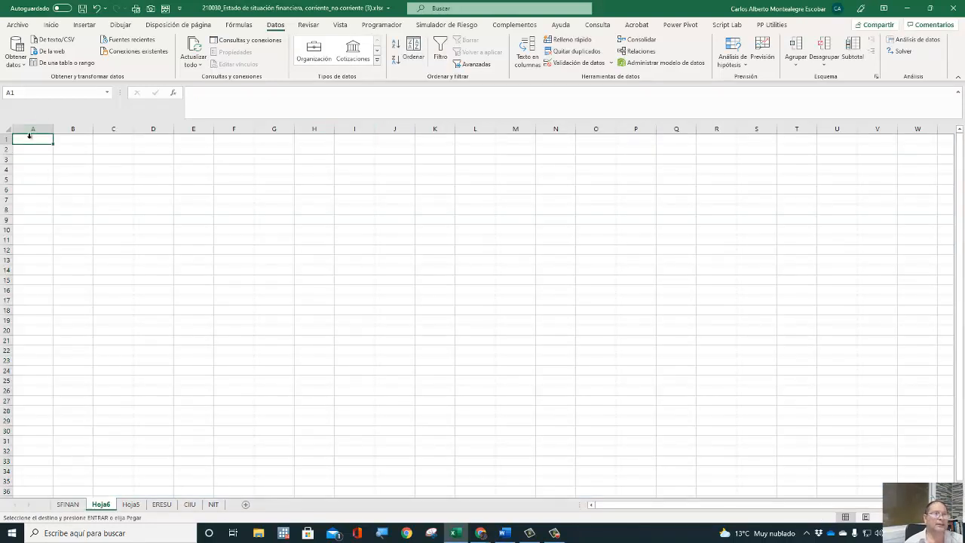
Paste the copied Razón social column as values into column A of Hoja6 and remove its duplicates.
{"action": "left_click", "coordinate": [14, 64]}
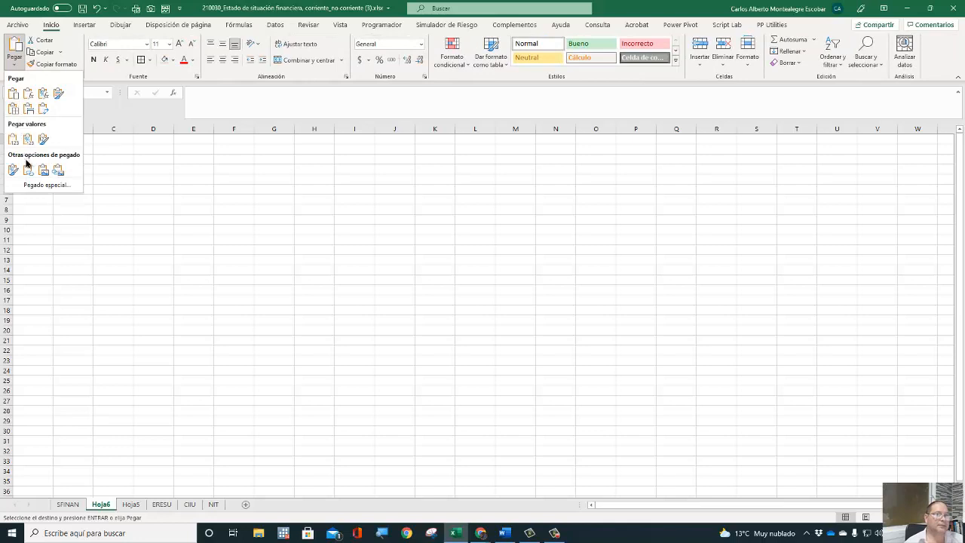
{"action": "left_click", "coordinate": [13, 138]}
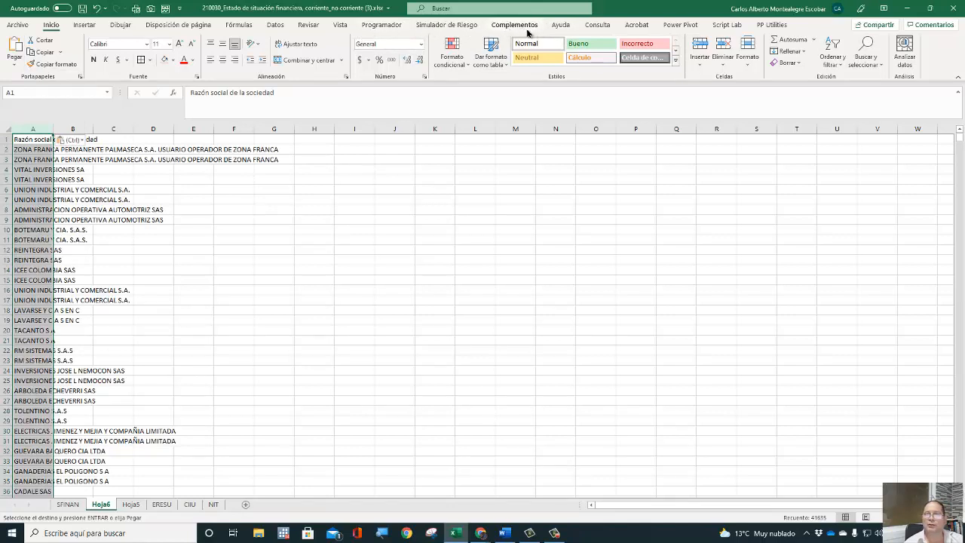
{"action": "left_click", "coordinate": [276, 25]}
{"action": "left_click", "coordinate": [571, 51]}
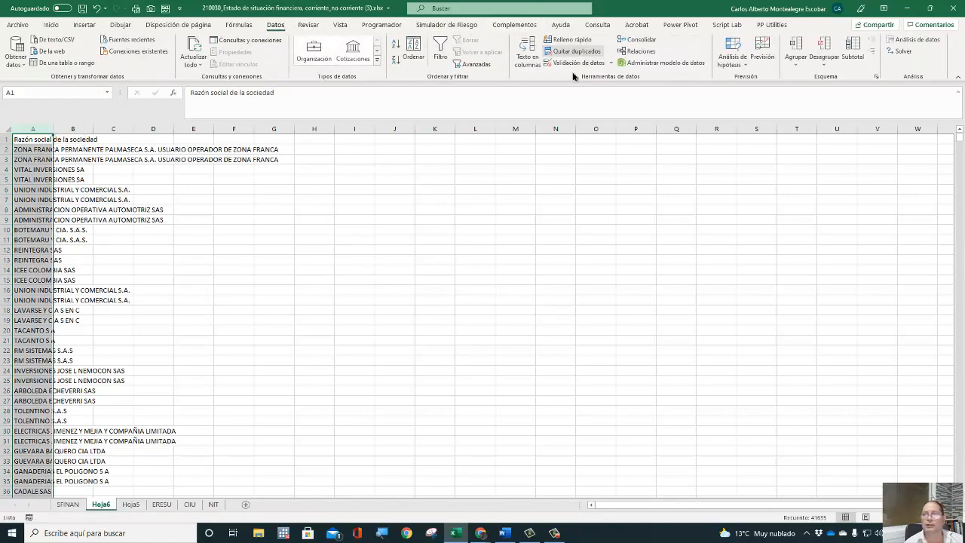
{"action": "left_click", "coordinate": [605, 366]}
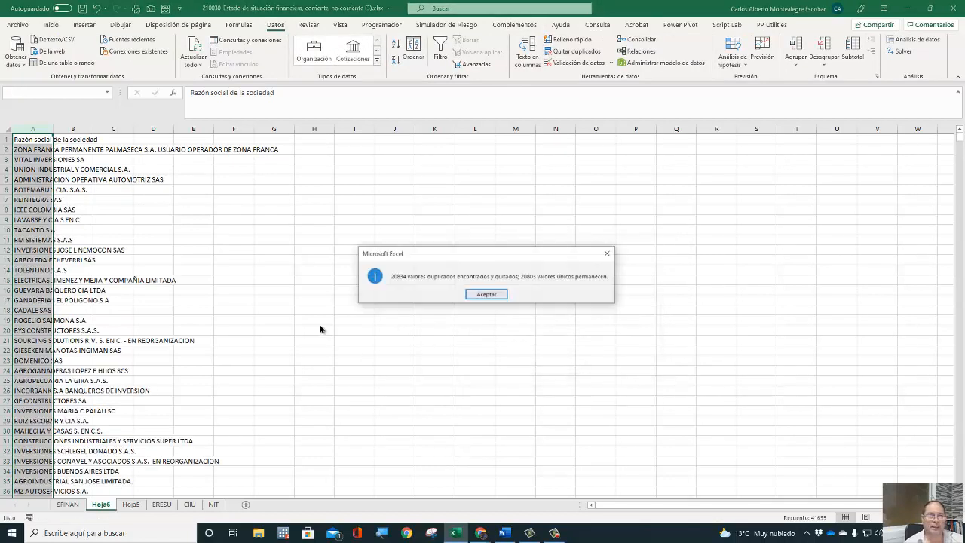
{"action": "left_click", "coordinate": [486, 294]}
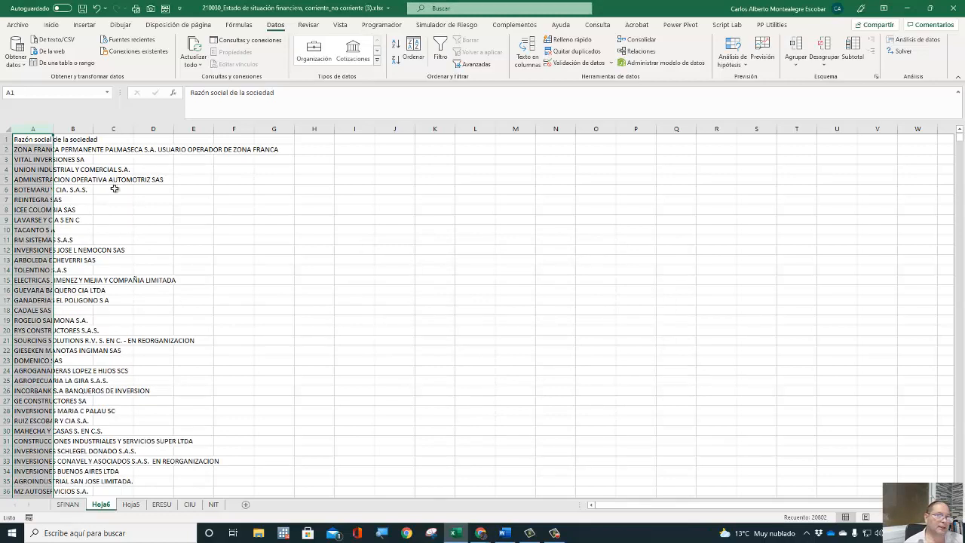
Autofit column A of Hoja6, and undo the fitting, the duplicate removal and the pasted values.
{"action": "double_click", "coordinate": [53, 129]}
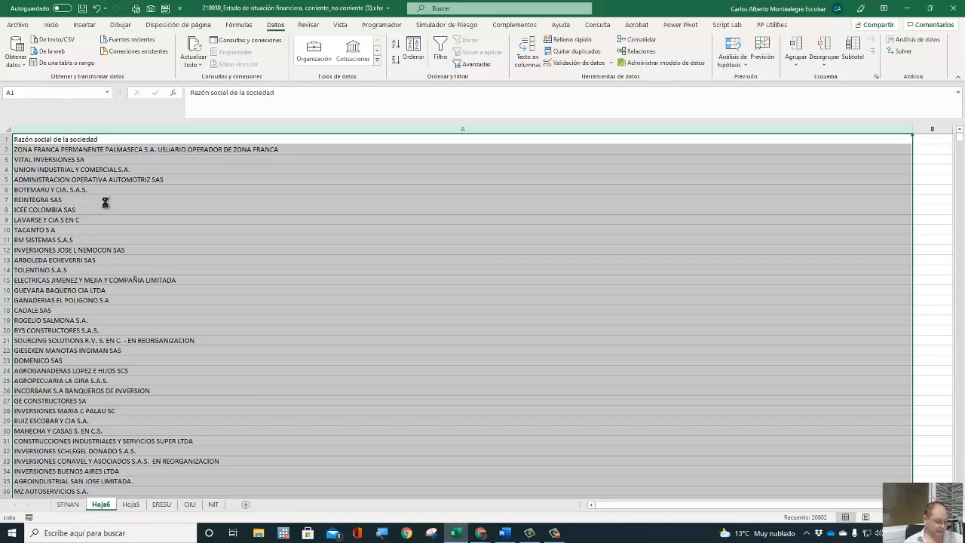
{"action": "key", "text": "ctrl+z"}
{"action": "key", "text": "ctrl+z"}
{"action": "key", "text": "ctrl+z"}
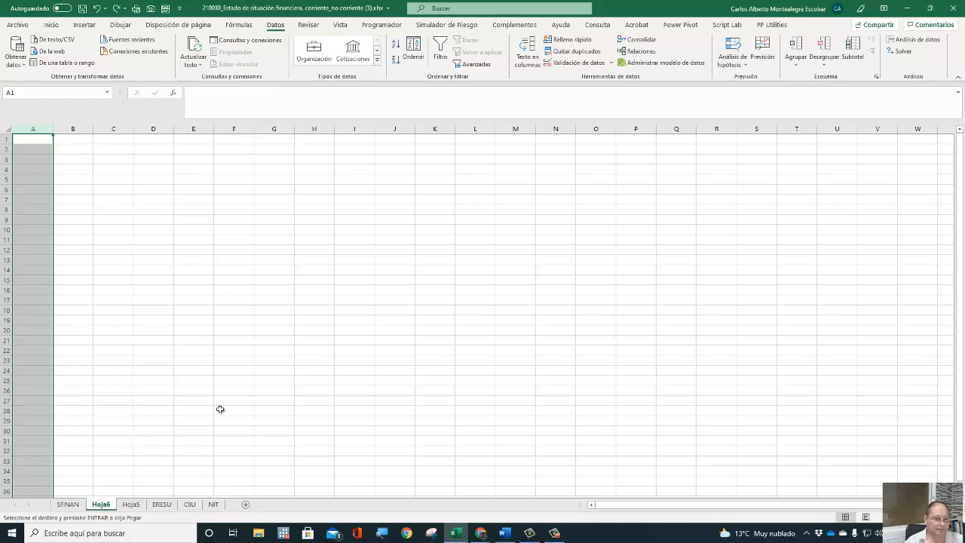
{"action": "left_click", "coordinate": [21, 142]}
Cancel the pending copy of the Razón social column in SFINAN and copy the entire Tipo societario column.
{"action": "left_click", "coordinate": [67, 506]}
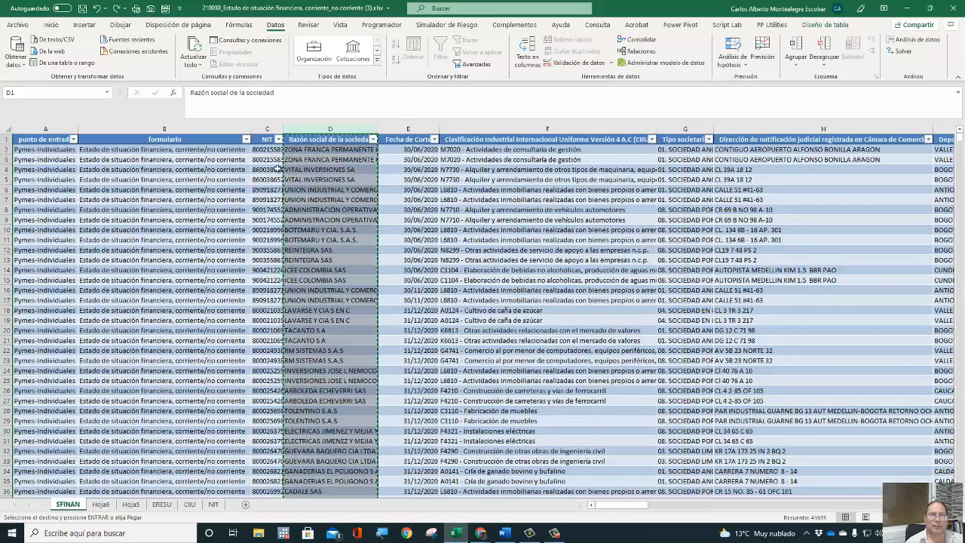
{"action": "left_click", "coordinate": [277, 169]}
{"action": "left_click", "coordinate": [319, 142]}
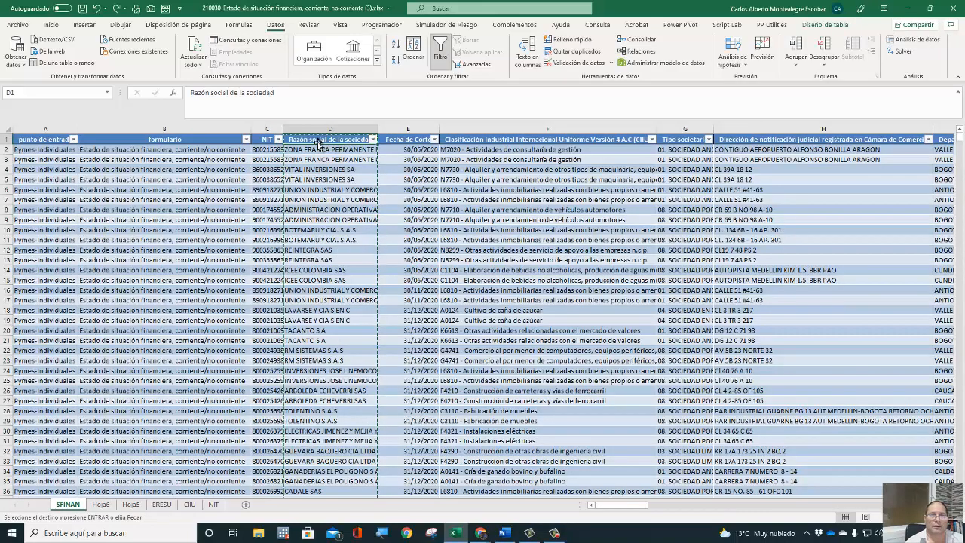
{"action": "key", "text": "Escape"}
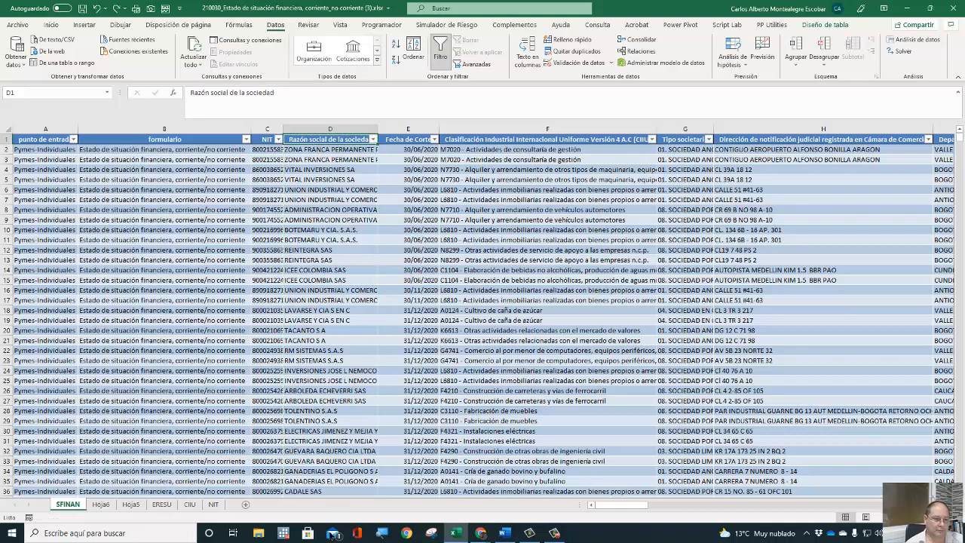
{"action": "left_click", "coordinate": [132, 504]}
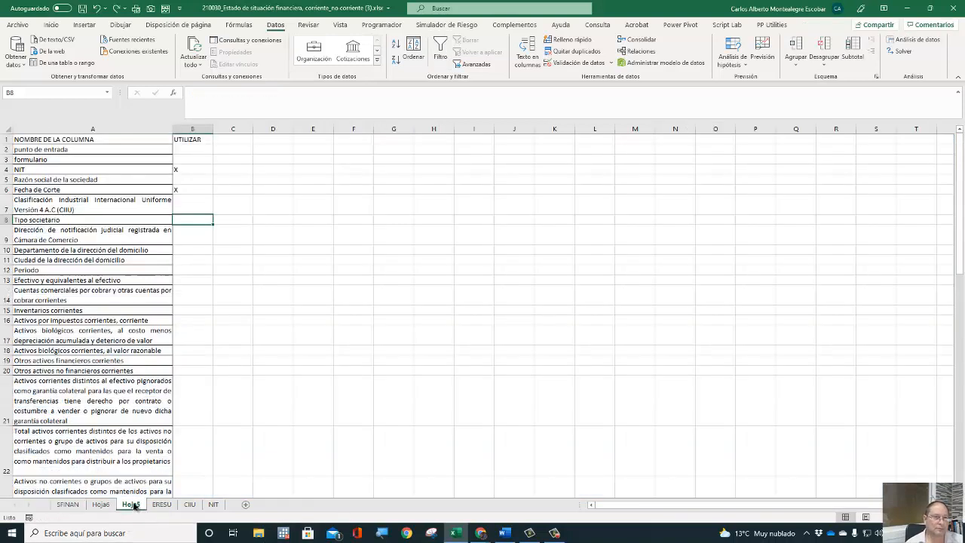
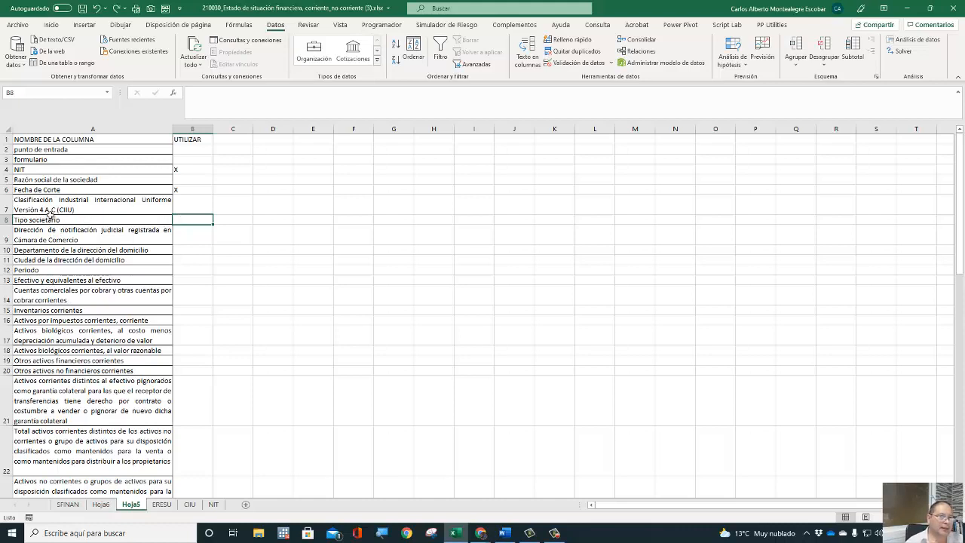
{"action": "left_click", "coordinate": [68, 505]}
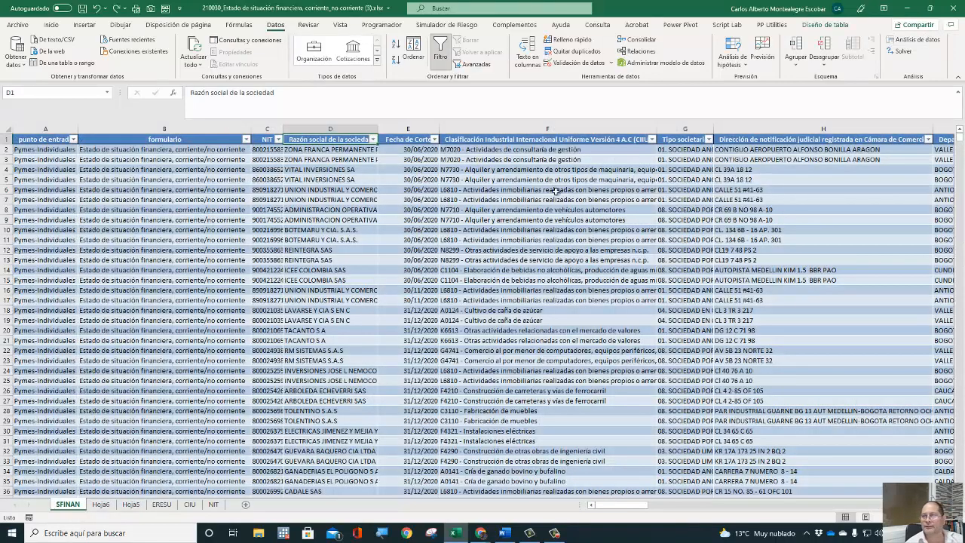
{"action": "left_click", "coordinate": [683, 128]}
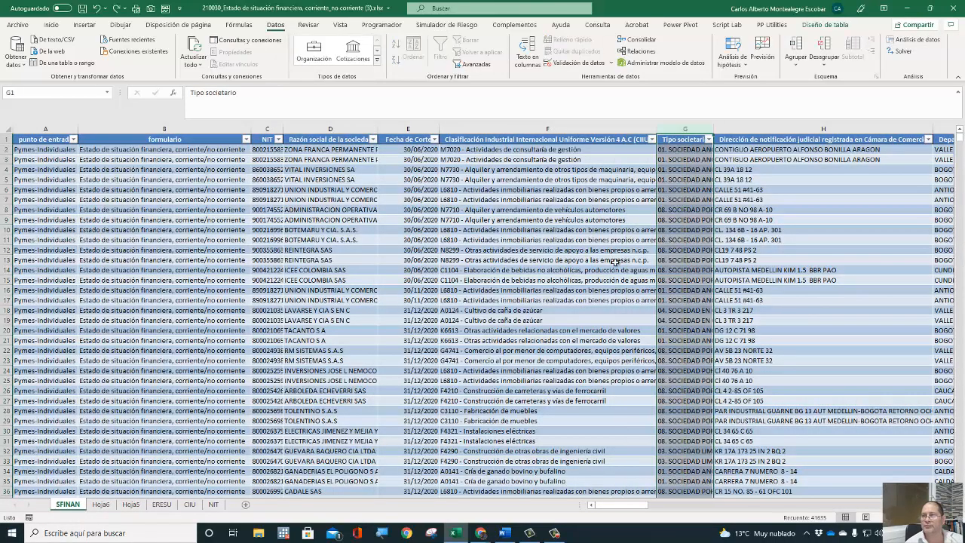
{"action": "key", "text": "ctrl+c"}
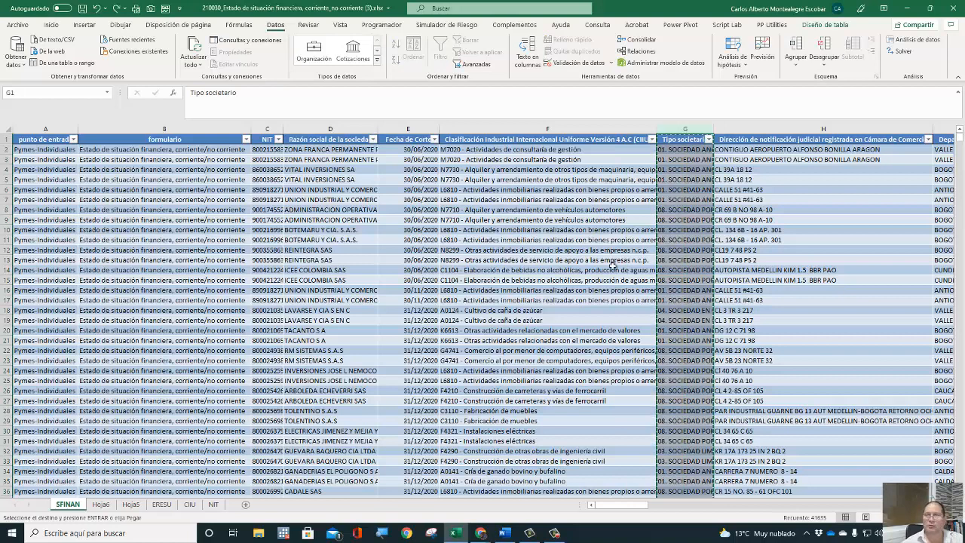
Paste the copied Tipo societario column as values into column A of Hoja6.
{"action": "left_click", "coordinate": [131, 505]}
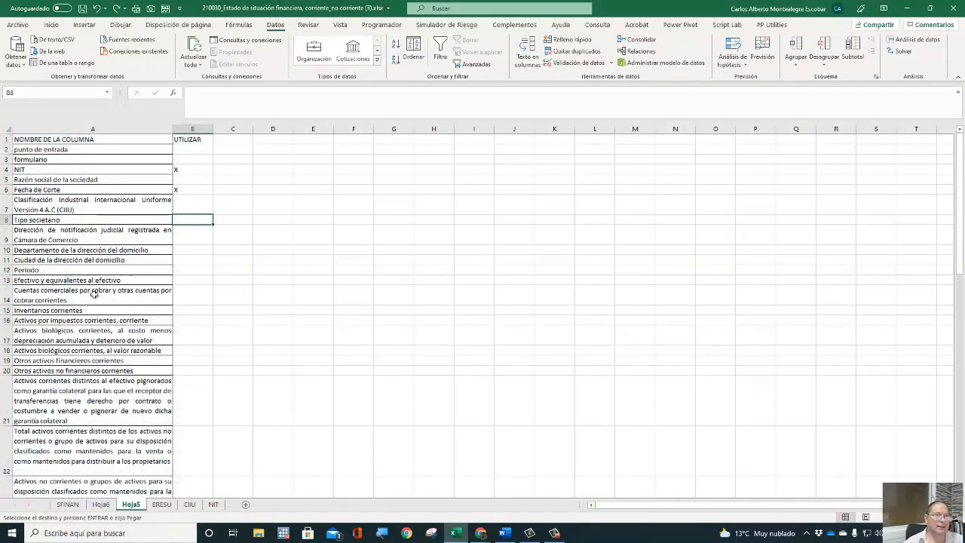
{"action": "left_click", "coordinate": [100, 505]}
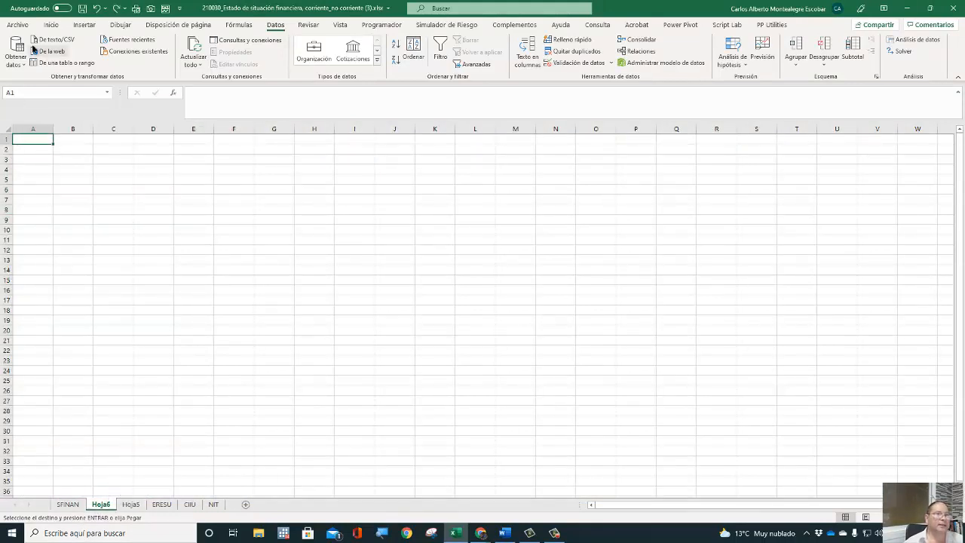
{"action": "left_click", "coordinate": [51, 24]}
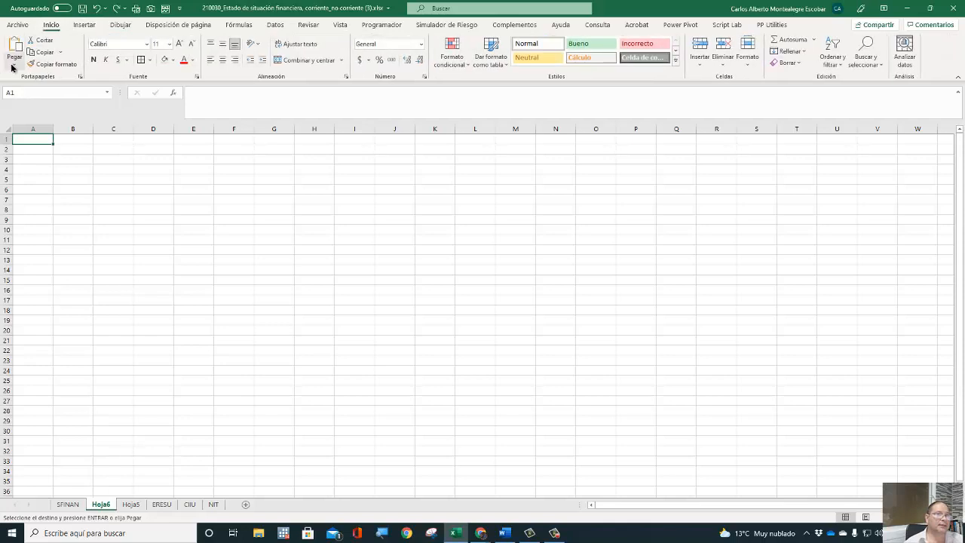
{"action": "left_click", "coordinate": [14, 63]}
{"action": "left_click", "coordinate": [13, 139]}
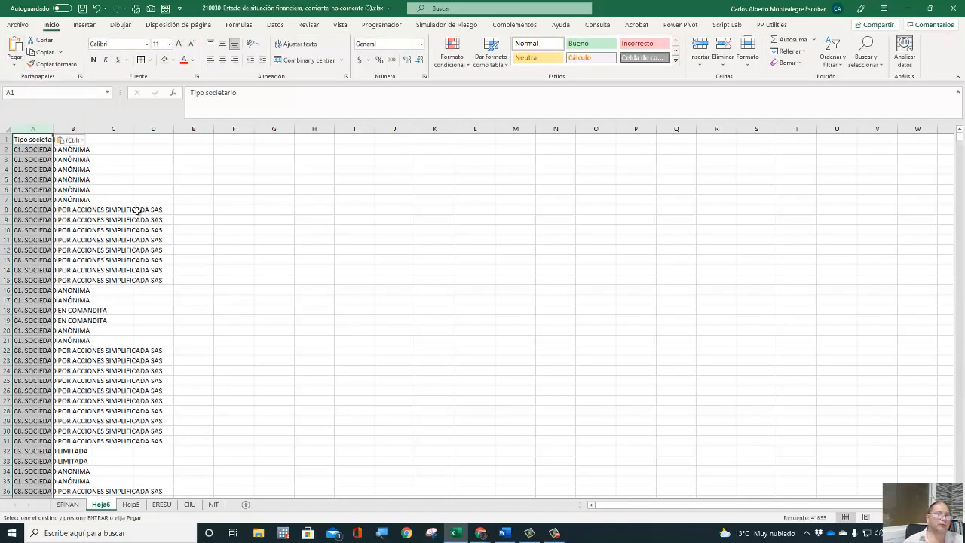
Remove the duplicates from the Tipo societario column in Hoja6 and autofit its width.
{"action": "left_click", "coordinate": [276, 27]}
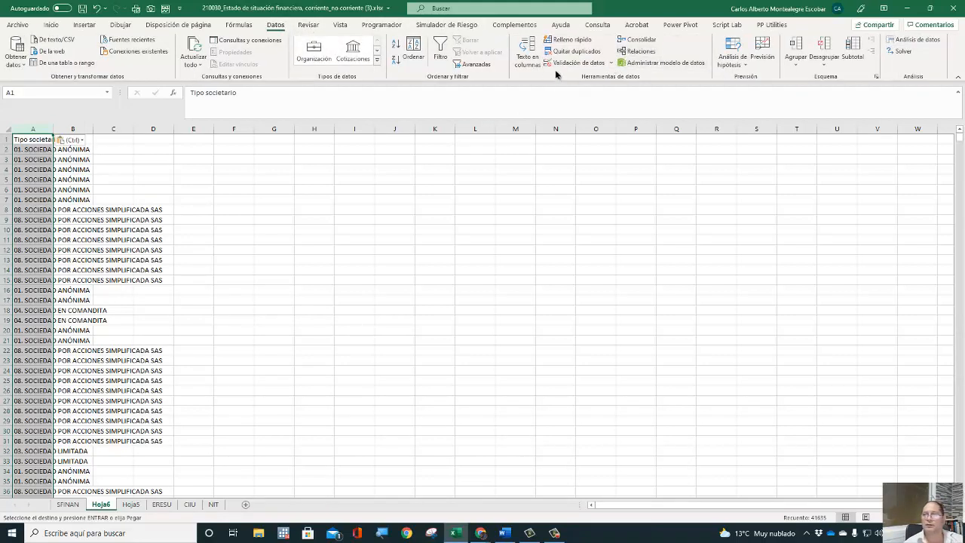
{"action": "left_click", "coordinate": [573, 50]}
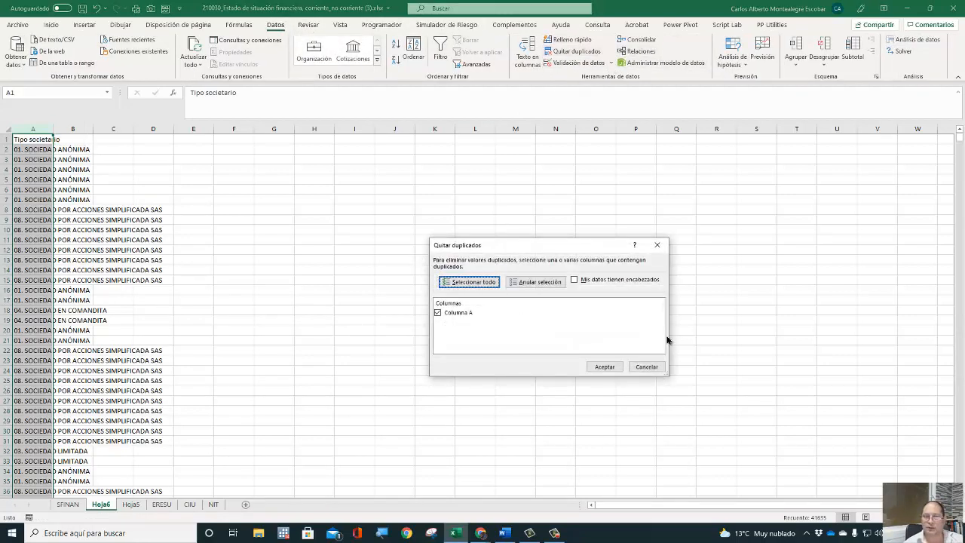
{"action": "left_click", "coordinate": [609, 369]}
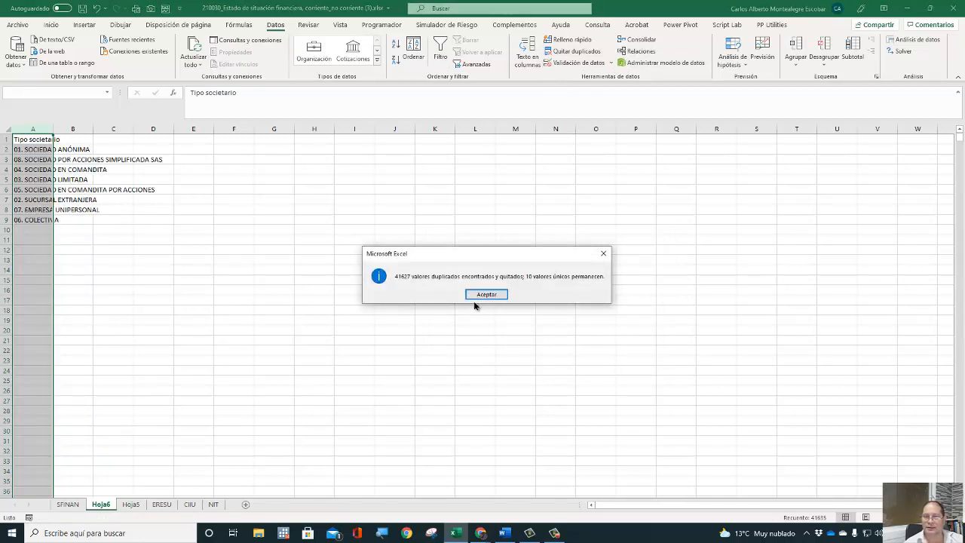
{"action": "left_click", "coordinate": [483, 295]}
{"action": "left_click", "coordinate": [81, 197]}
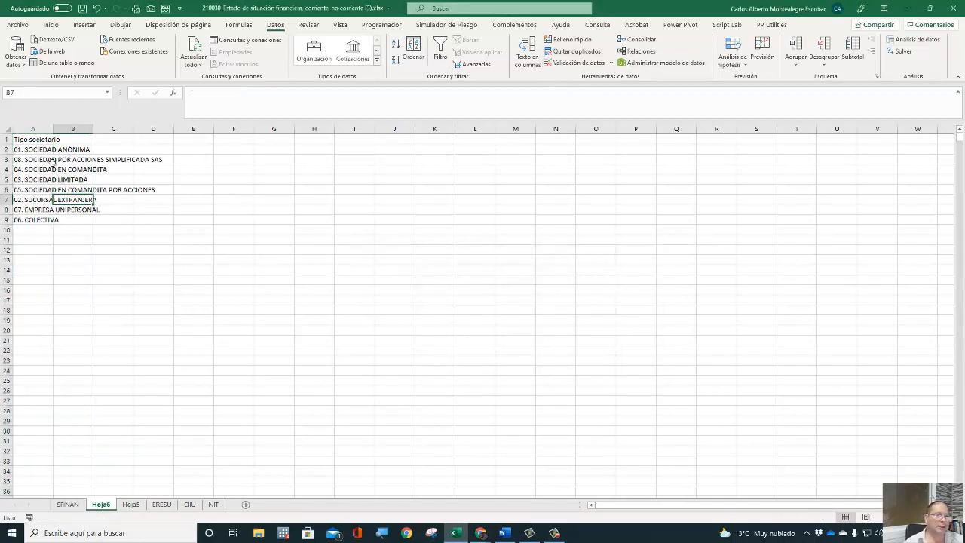
{"action": "double_click", "coordinate": [53, 129]}
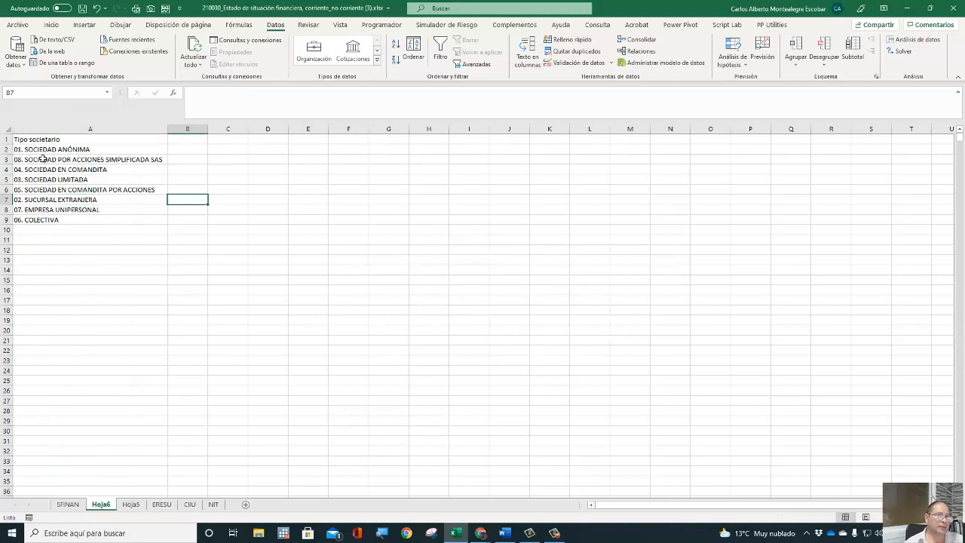
Review each unique company type listed in cells A2 to A9 of Hoja6.
{"action": "left_click", "coordinate": [36, 149]}
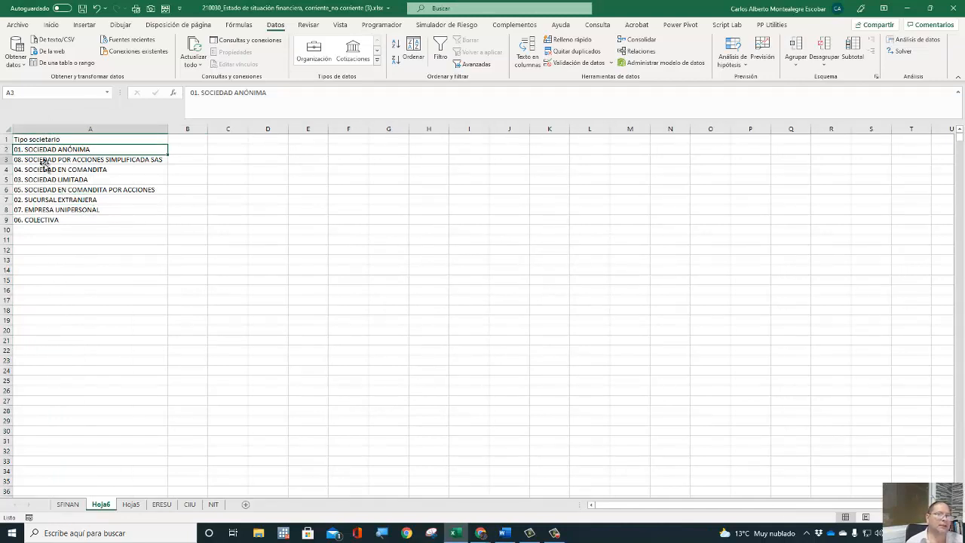
{"action": "left_click", "coordinate": [44, 161]}
{"action": "left_click", "coordinate": [50, 171]}
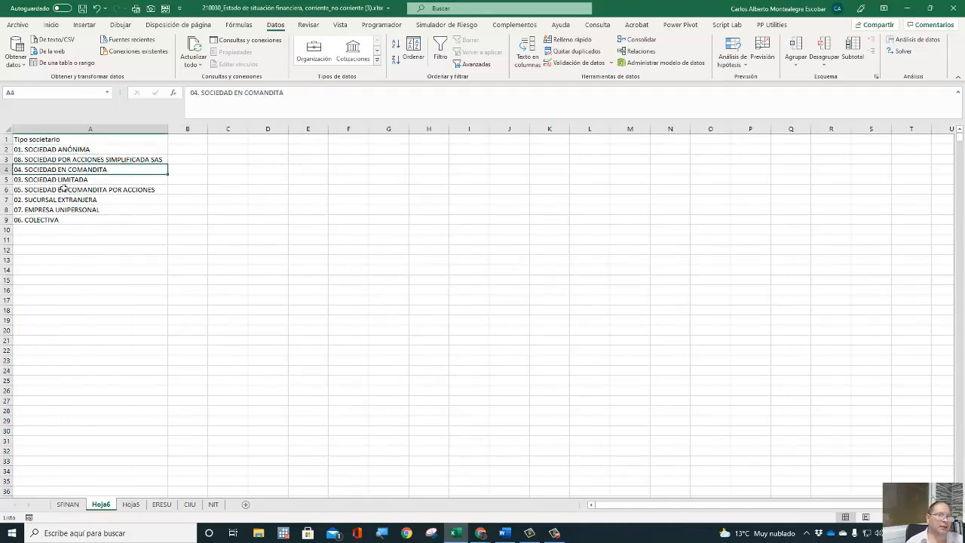
{"action": "left_click", "coordinate": [57, 180]}
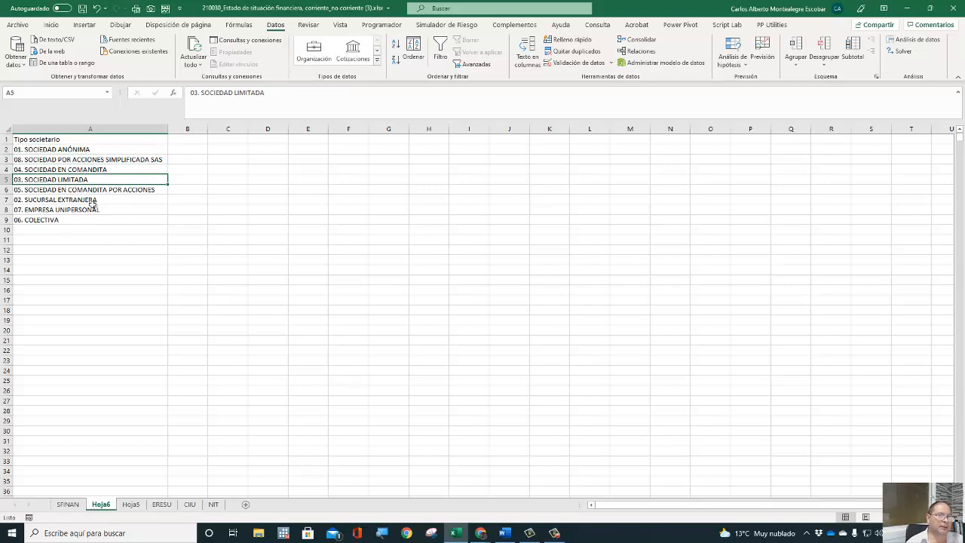
{"action": "left_click", "coordinate": [55, 191]}
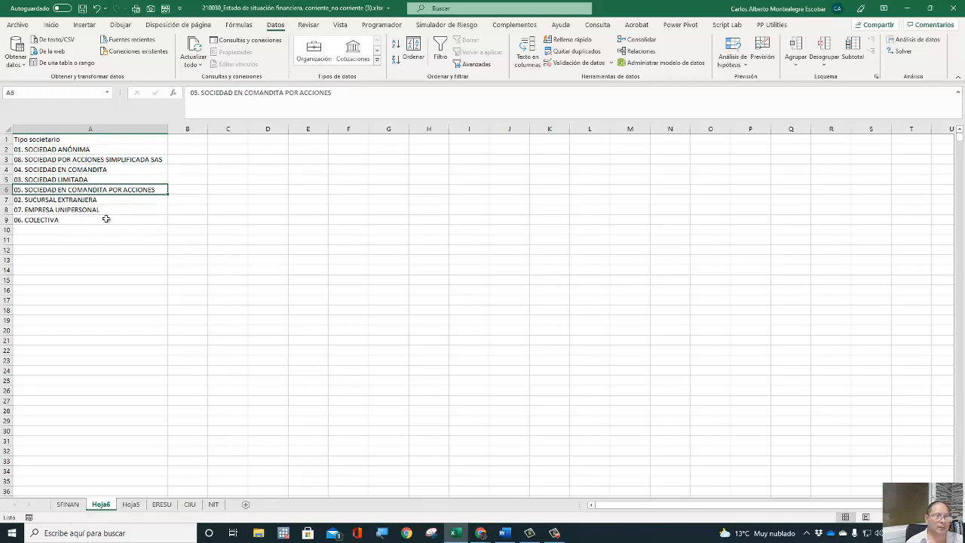
{"action": "left_click", "coordinate": [36, 201]}
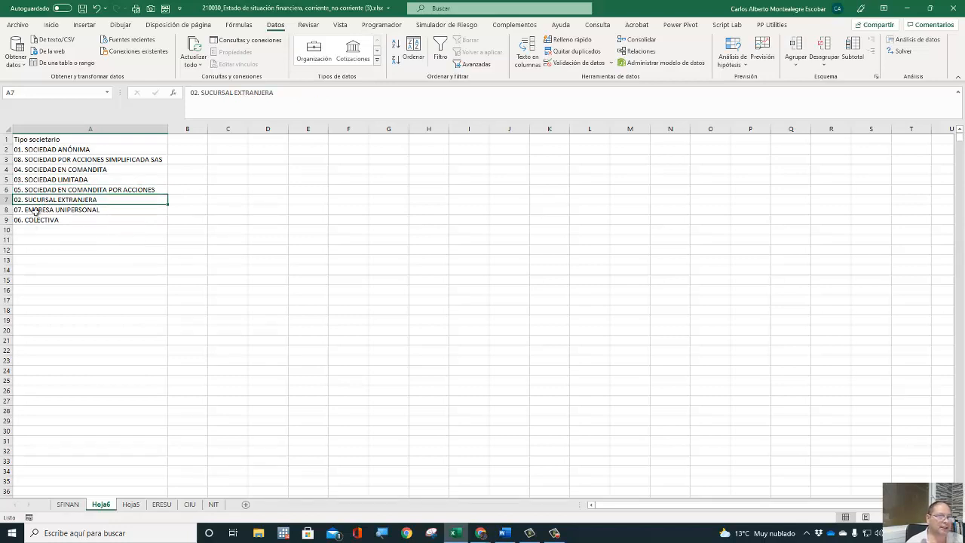
{"action": "left_click", "coordinate": [36, 211]}
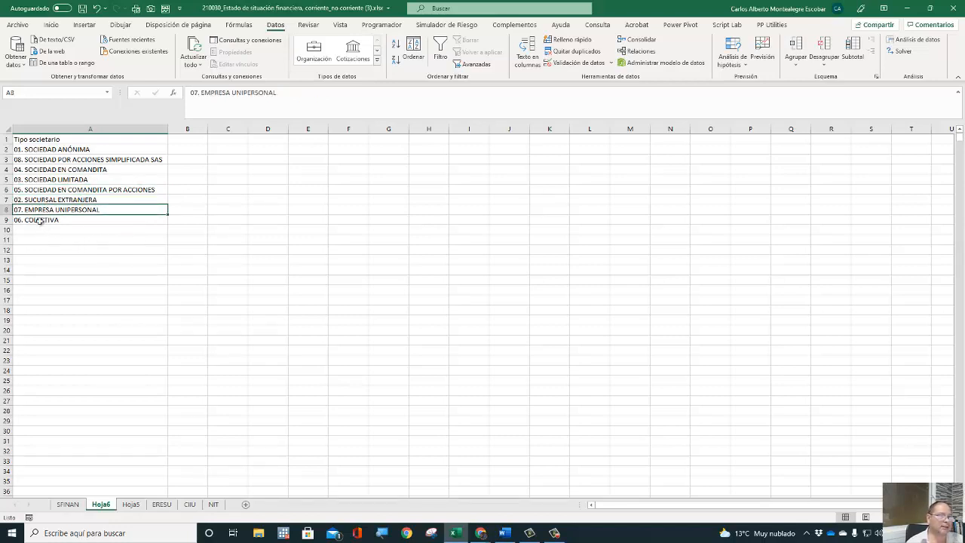
{"action": "left_click", "coordinate": [39, 220]}
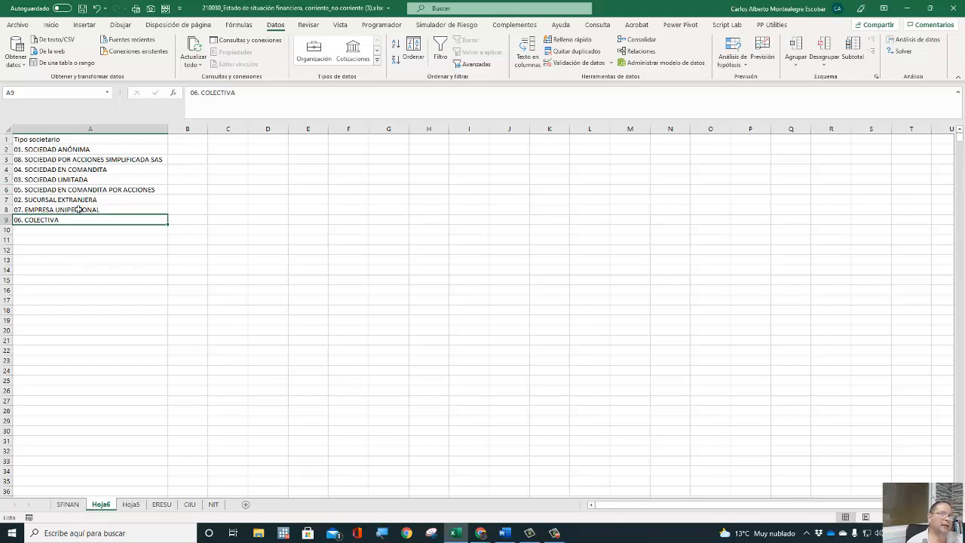
Rename the Hoja6 worksheet as TSOCIEDADES.
{"action": "double_click", "coordinate": [101, 505]}
{"action": "type", "text": "TS"}
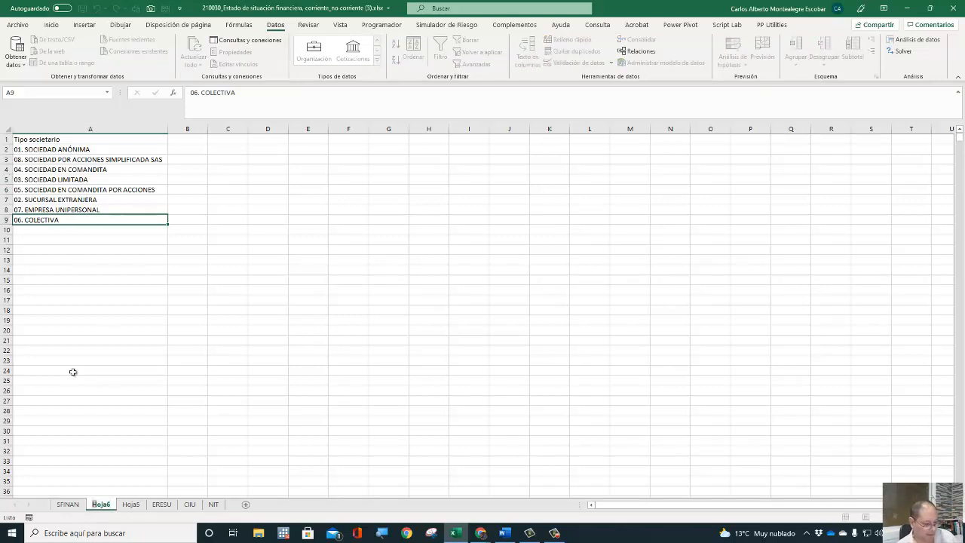
{"action": "type", "text": "OC"}
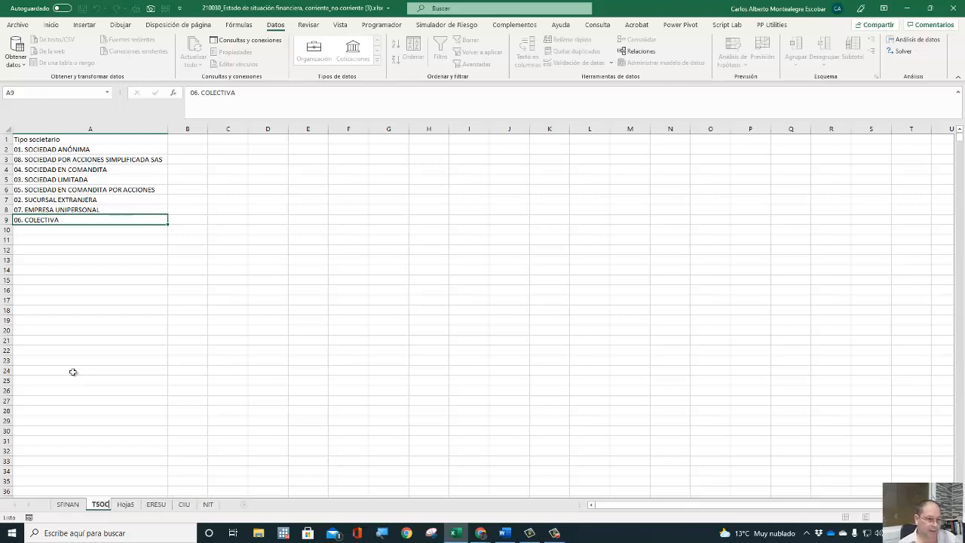
{"action": "type", "text": "IEDADES"}
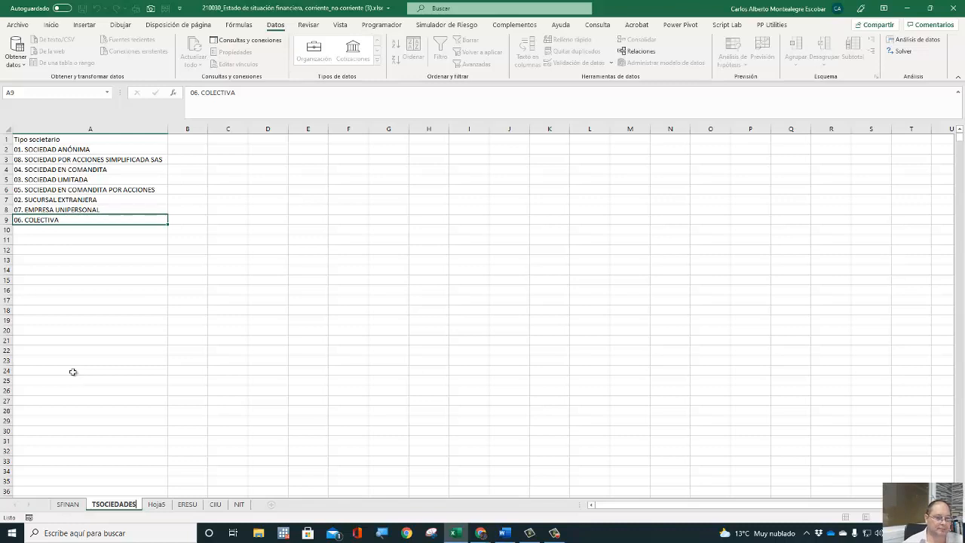
{"action": "key", "text": "Return"}
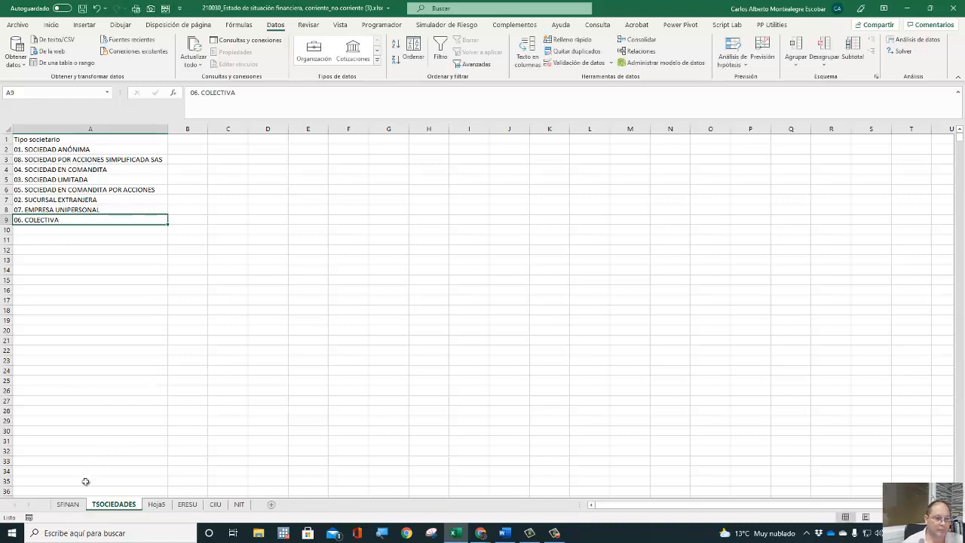
In Hoja5, enter X under UTILIZAR for Tipo societario, Departamento de la dirección del domicilio, Ciudad de la dirección del domicilio and Periodo.
{"action": "left_click", "coordinate": [79, 506]}
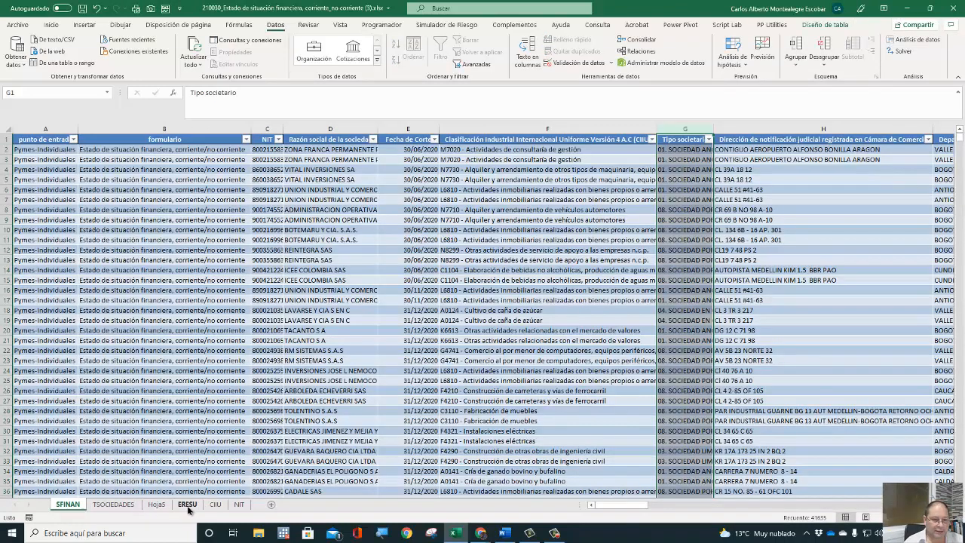
{"action": "left_click", "coordinate": [157, 506]}
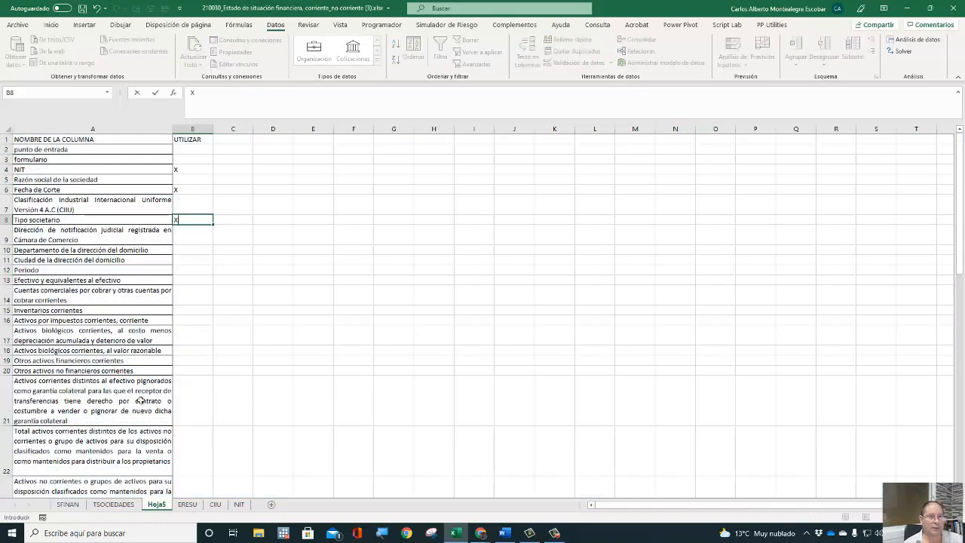
{"action": "type", "text": "x"}
{"action": "key", "text": "Return"}
{"action": "key", "text": "Return"}
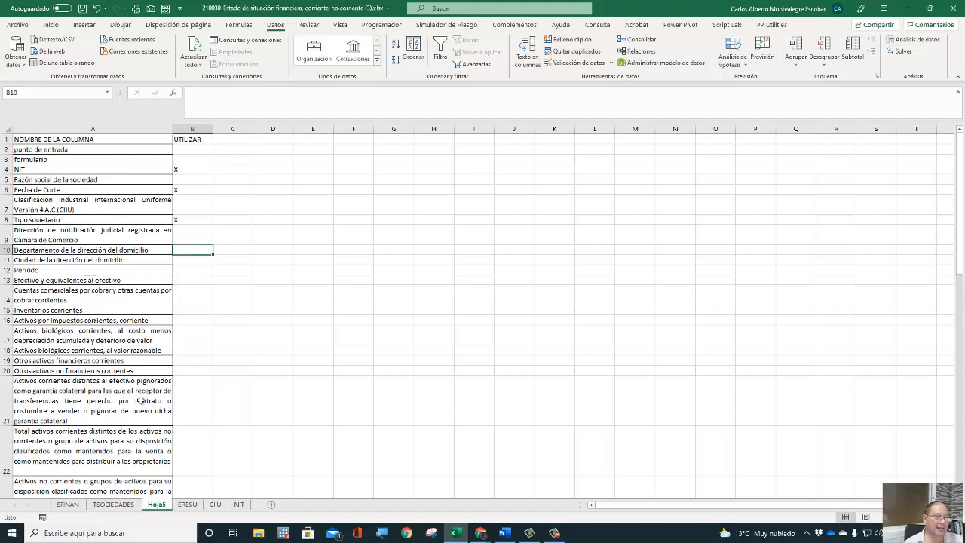
{"action": "type", "text": "x"}
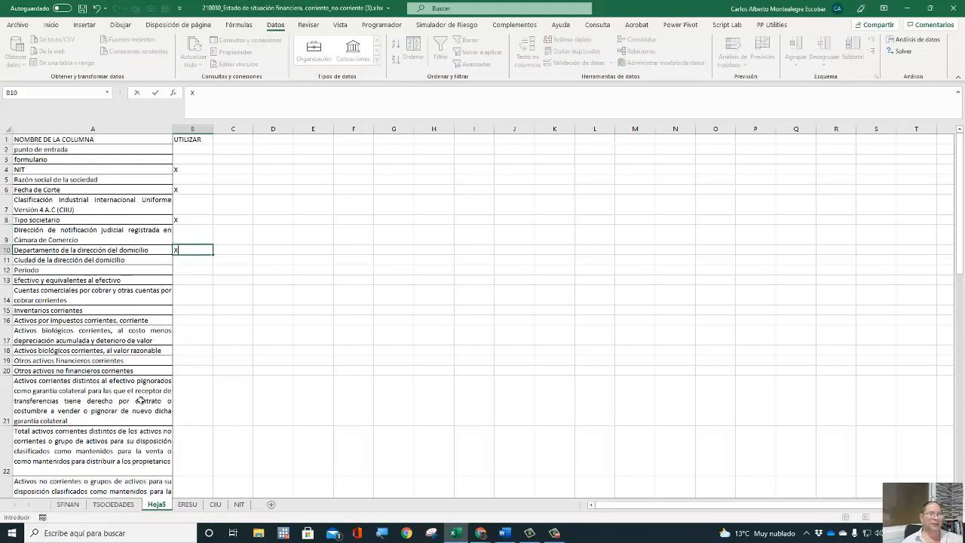
{"action": "key", "text": "Return"}
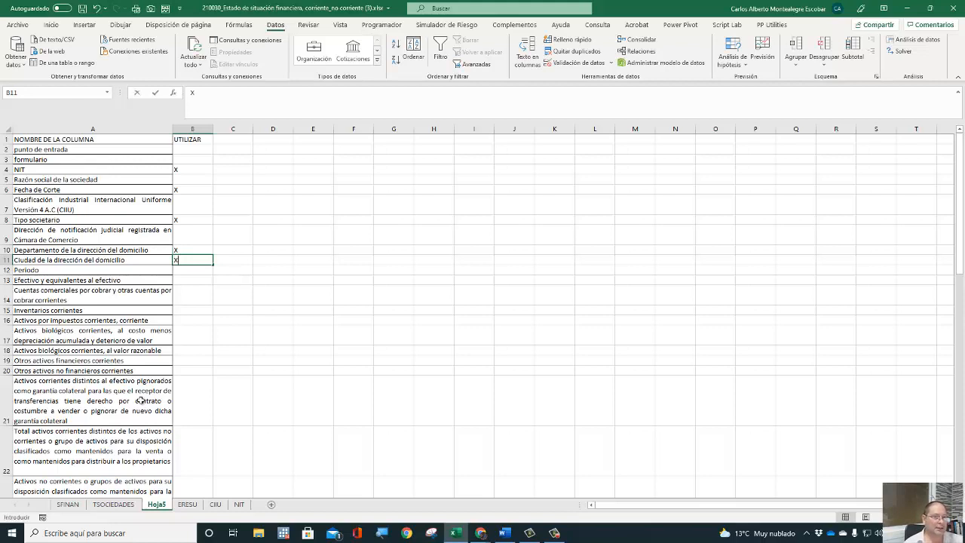
{"action": "type", "text": "x"}
{"action": "key", "text": "ctrl+Return"}
{"action": "key", "text": "Return"}
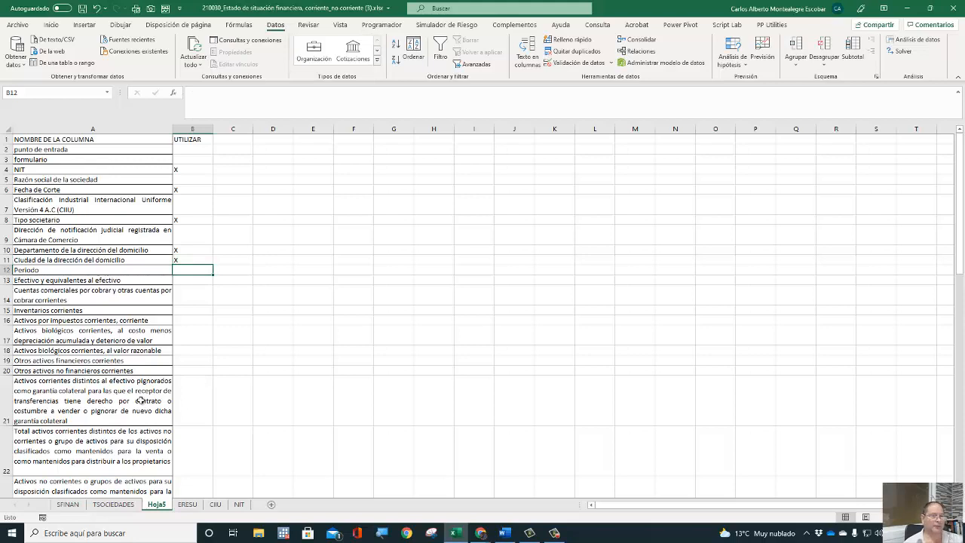
{"action": "type", "text": "x"}
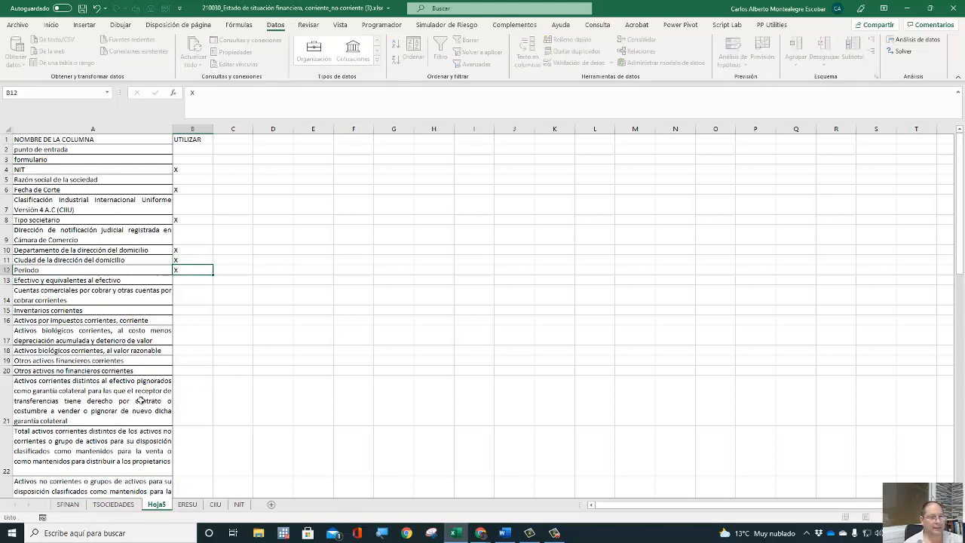
Go to the Periodo column of the SFINAN table to check its values.
{"action": "key", "text": "ctrl+Return"}
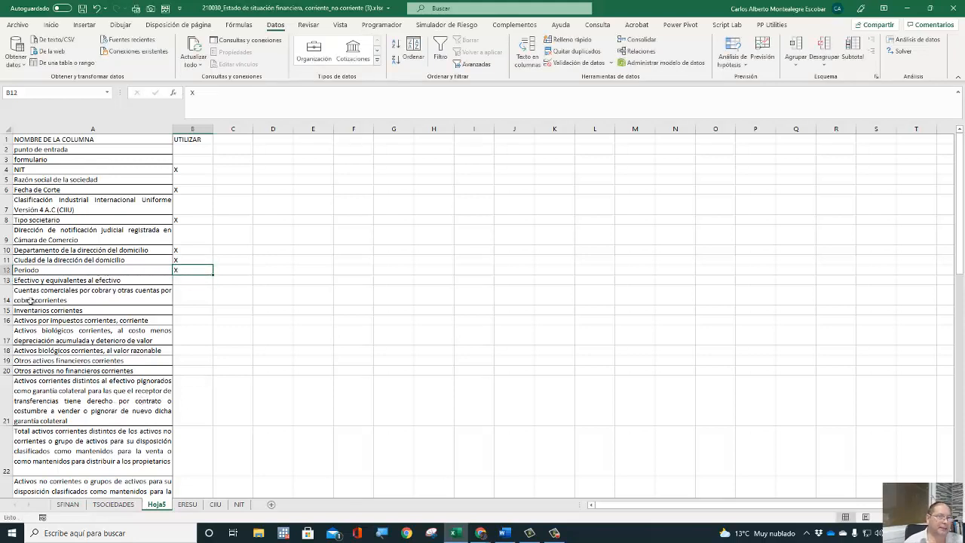
{"action": "left_click", "coordinate": [46, 271]}
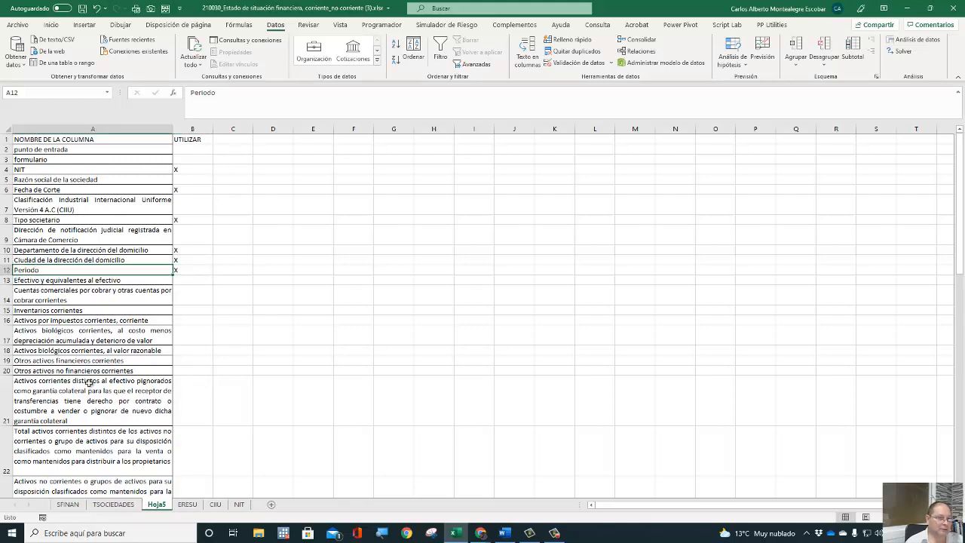
{"action": "left_click", "coordinate": [68, 504]}
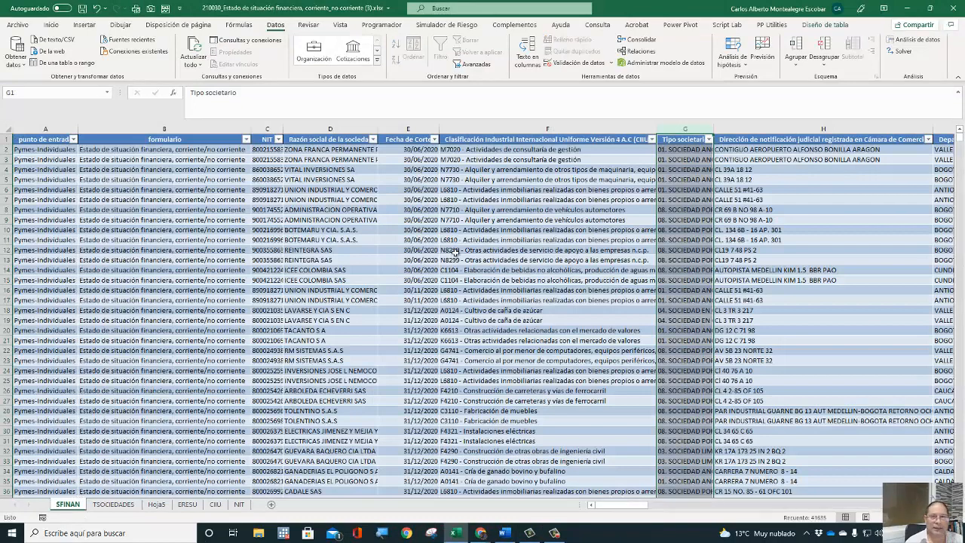
{"action": "left_click", "coordinate": [686, 149]}
{"action": "key", "text": "Right"}
{"action": "key", "text": "Right"}
{"action": "key", "text": "Right"}
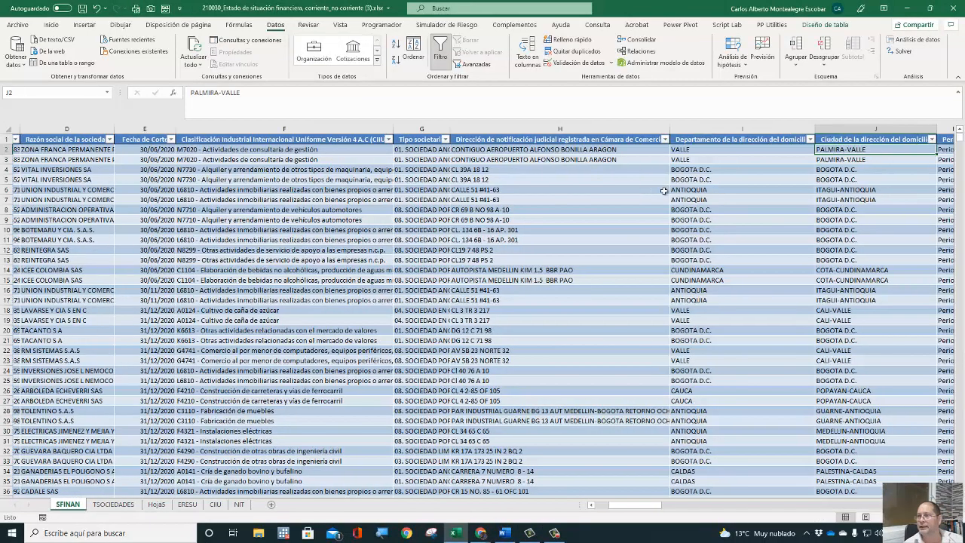
{"action": "key", "text": "Right"}
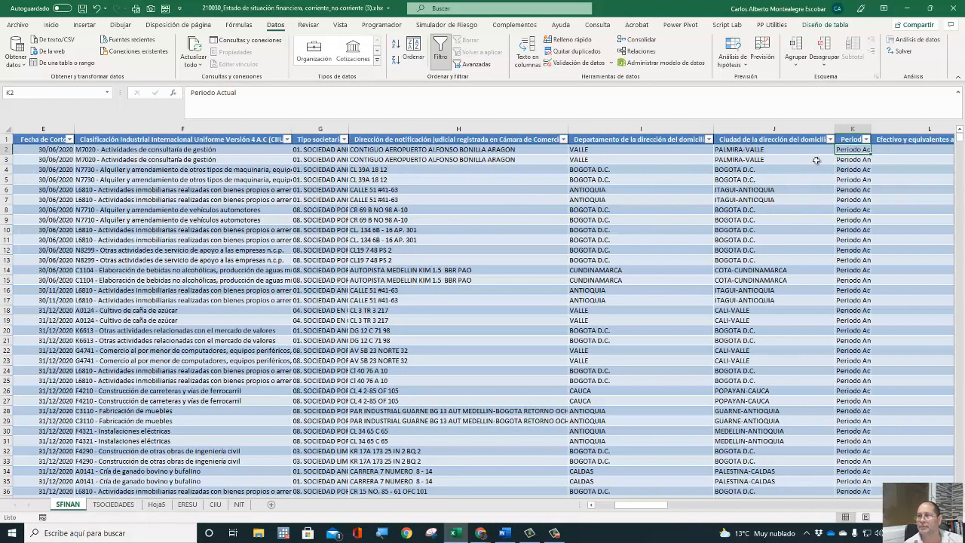
{"action": "left_click", "coordinate": [852, 126]}
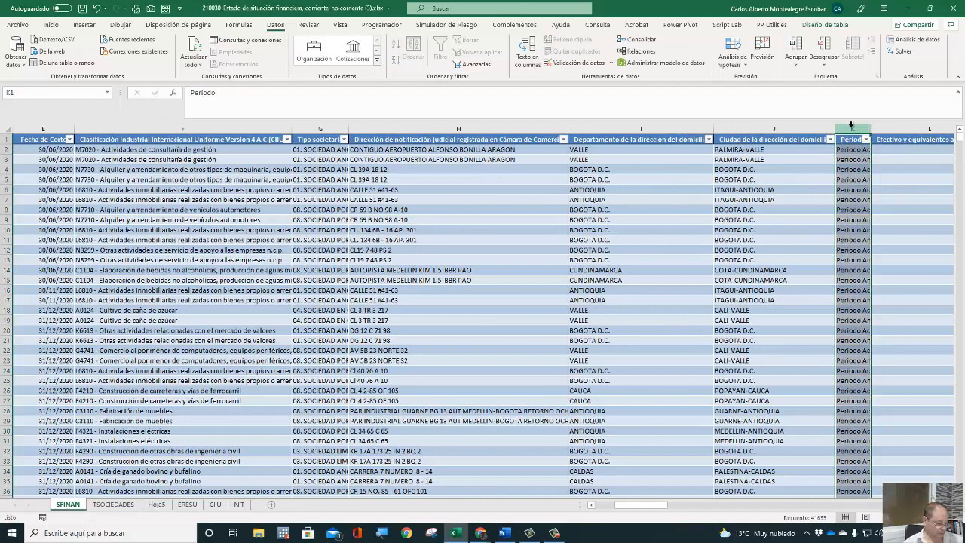
{"action": "key", "text": "ctrl+c"}
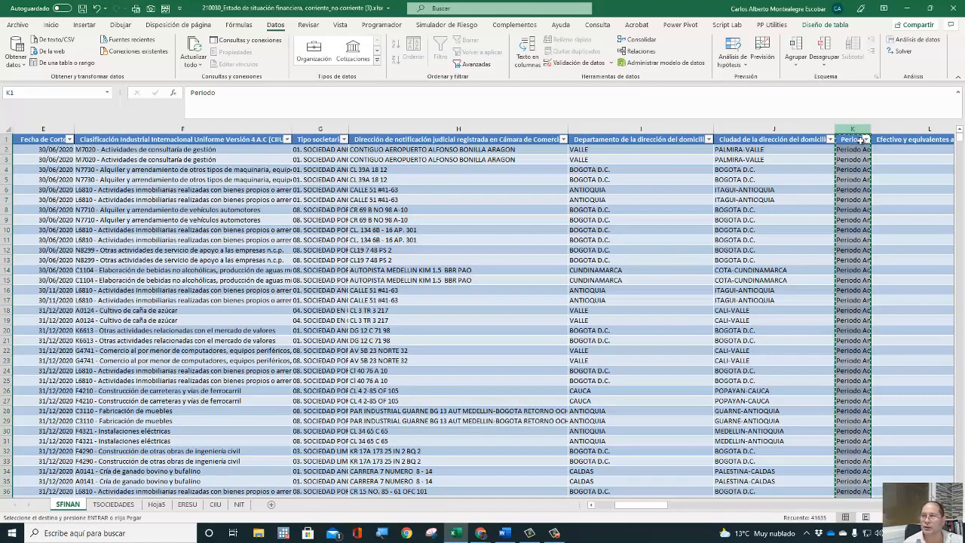
{"action": "key", "text": "Escape"}
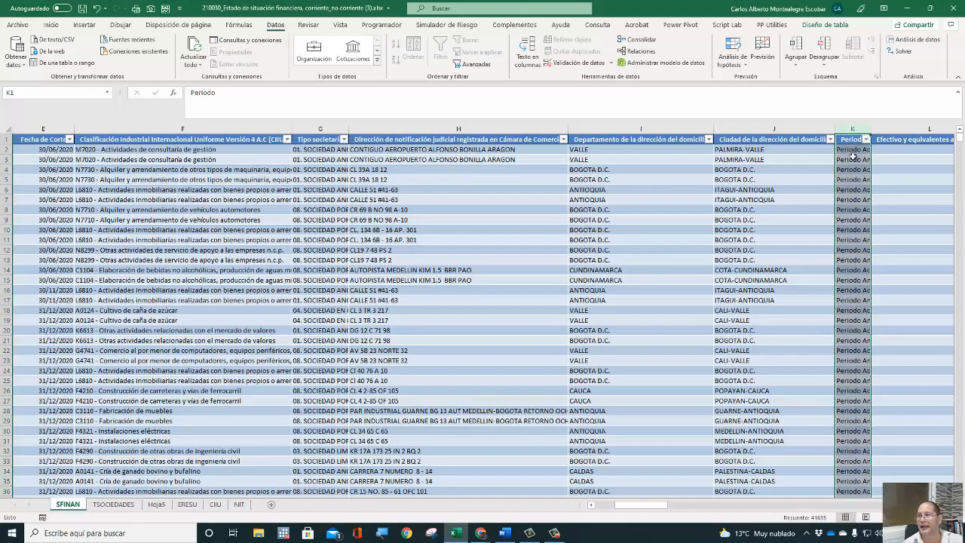
Filter the Periodo column of the SFINAN table to show only the blank entries (Vacías).
{"action": "left_click", "coordinate": [853, 158]}
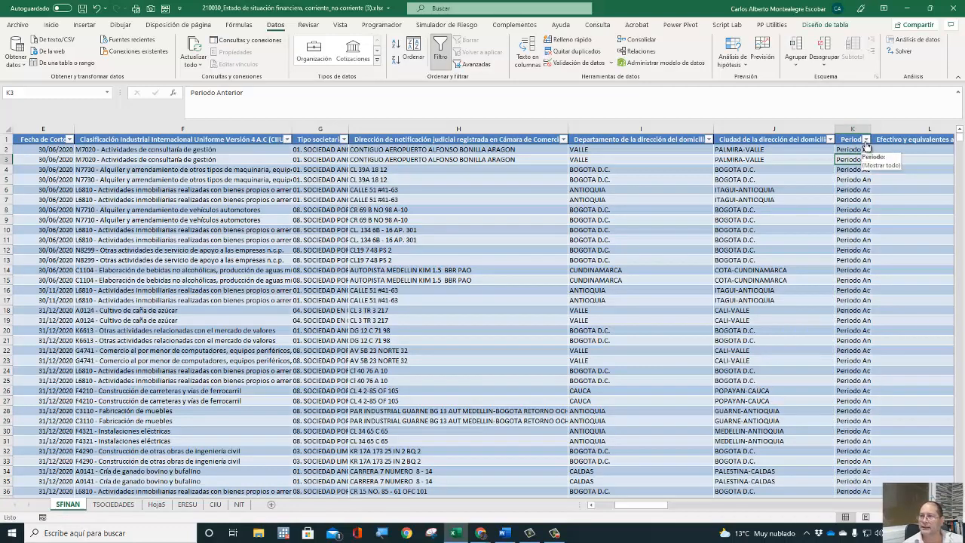
{"action": "left_click", "coordinate": [867, 140]}
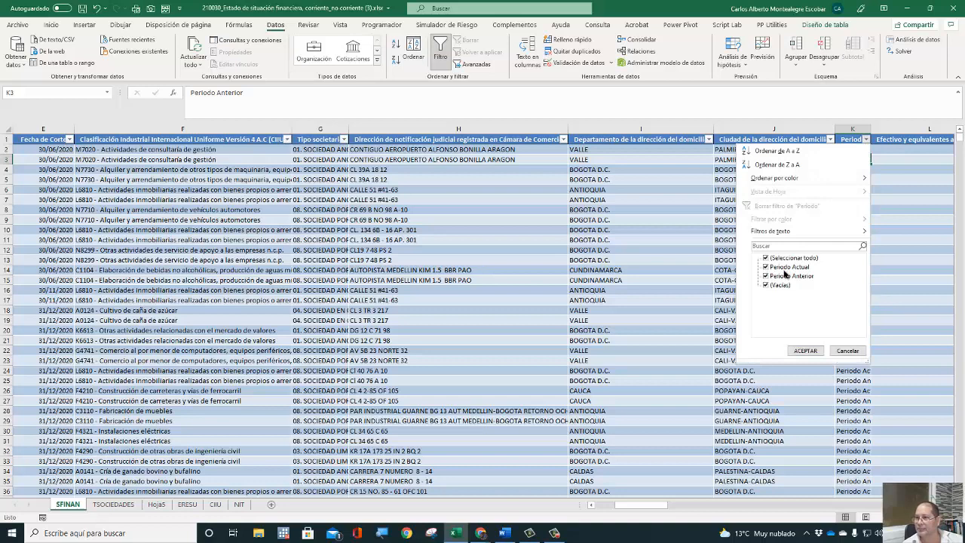
{"action": "left_click", "coordinate": [767, 259]}
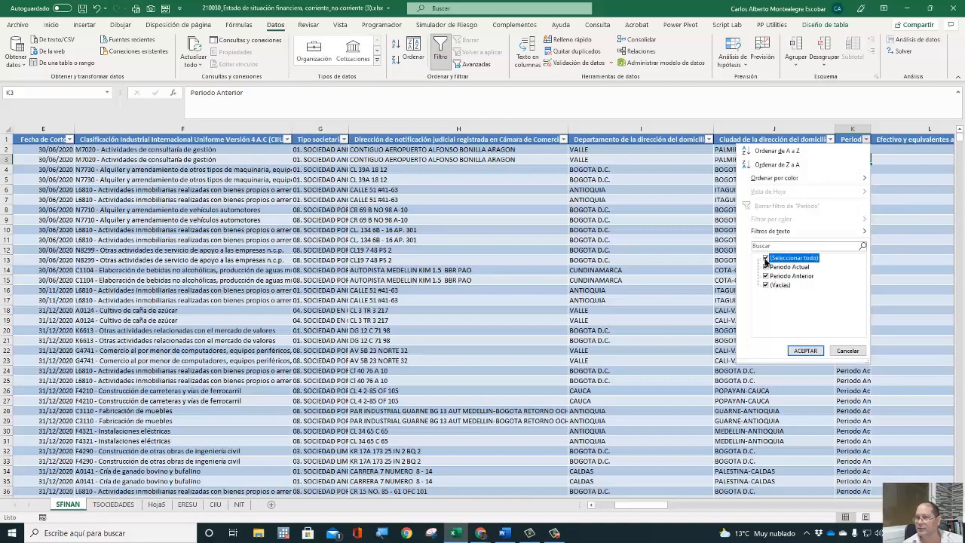
{"action": "left_click", "coordinate": [767, 286]}
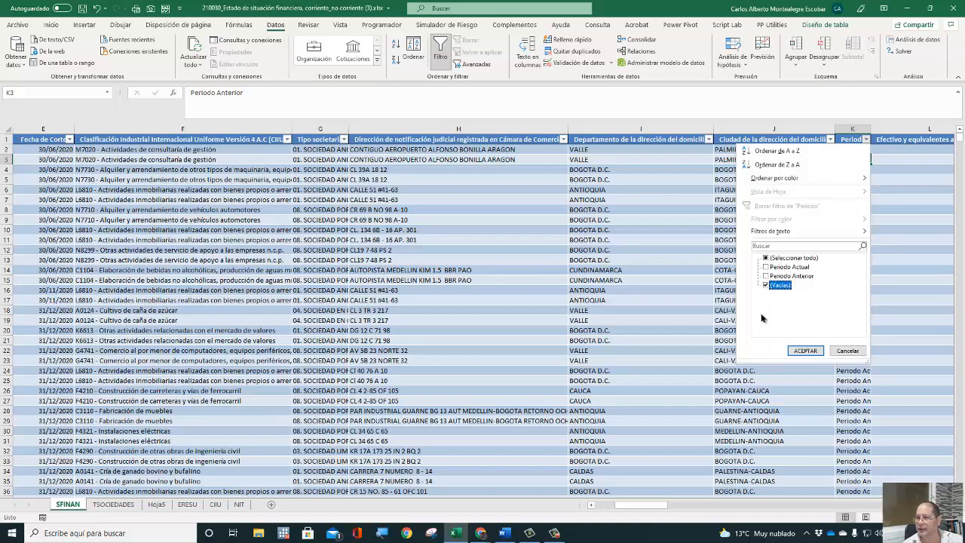
{"action": "left_click", "coordinate": [801, 351]}
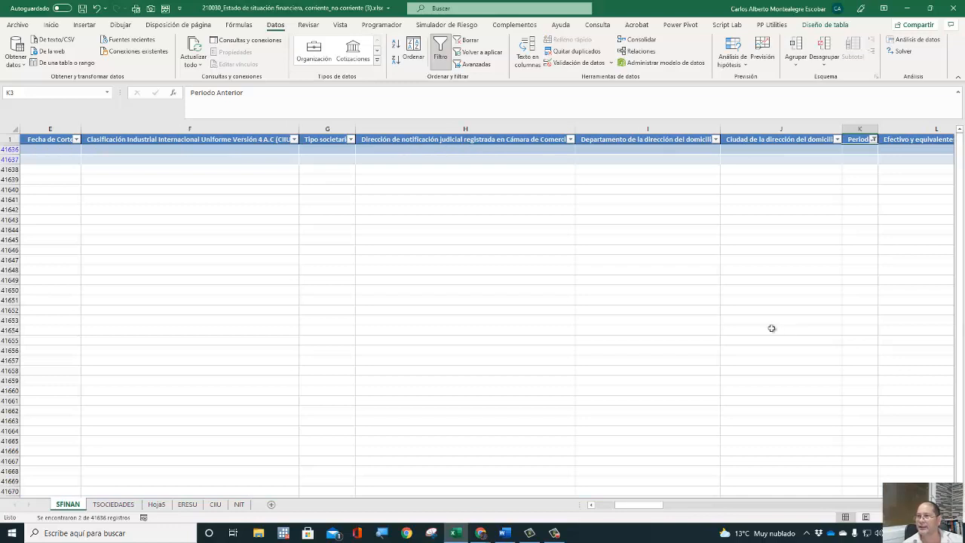
Examine the rows with a blank Periodo at the end of the SFINAN table for any content.
{"action": "left_click", "coordinate": [186, 199]}
{"action": "left_click", "coordinate": [153, 159]}
{"action": "key", "text": "ctrl+Up"}
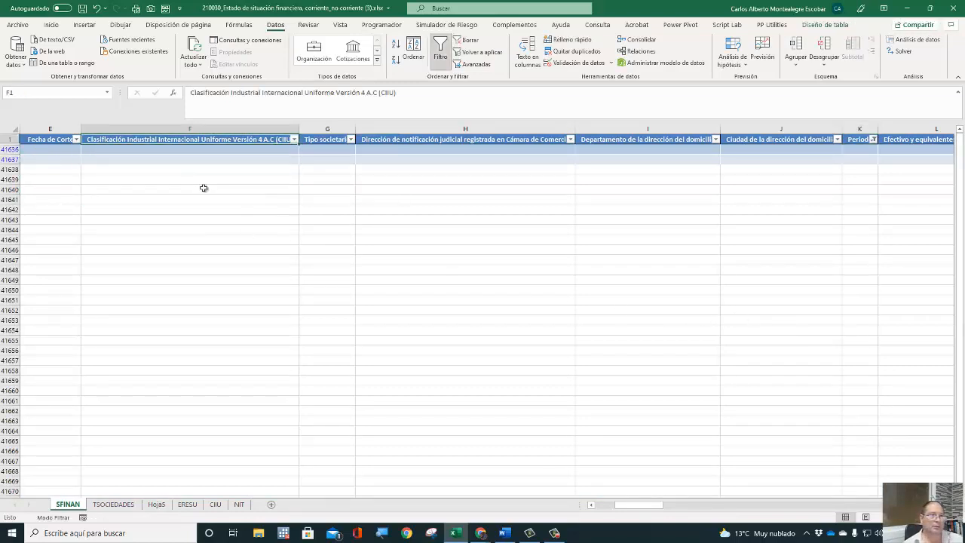
{"action": "key", "text": "Down"}
{"action": "key", "text": "Down"}
{"action": "key", "text": "Down"}
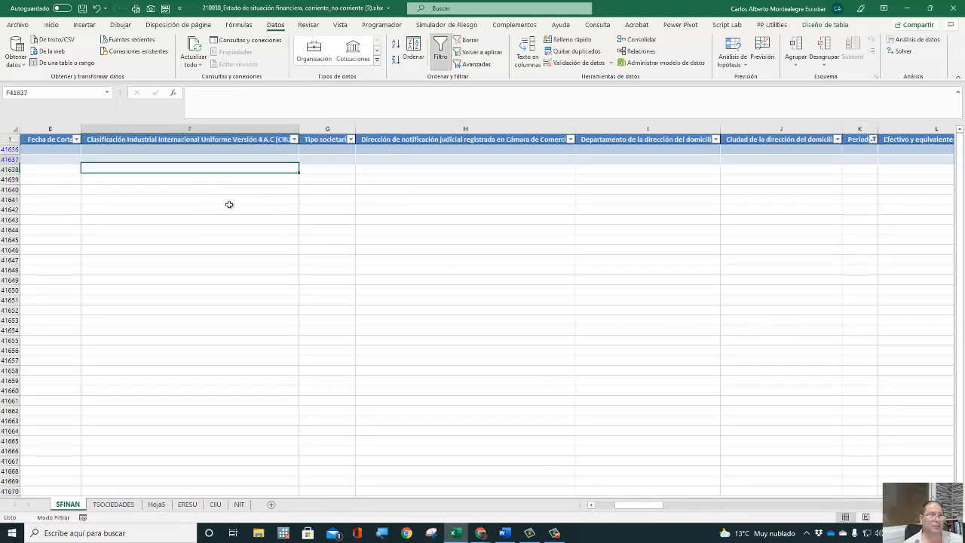
{"action": "key", "text": "Up"}
{"action": "key", "text": "Up"}
{"action": "key", "text": "Up"}
{"action": "key", "text": "Down"}
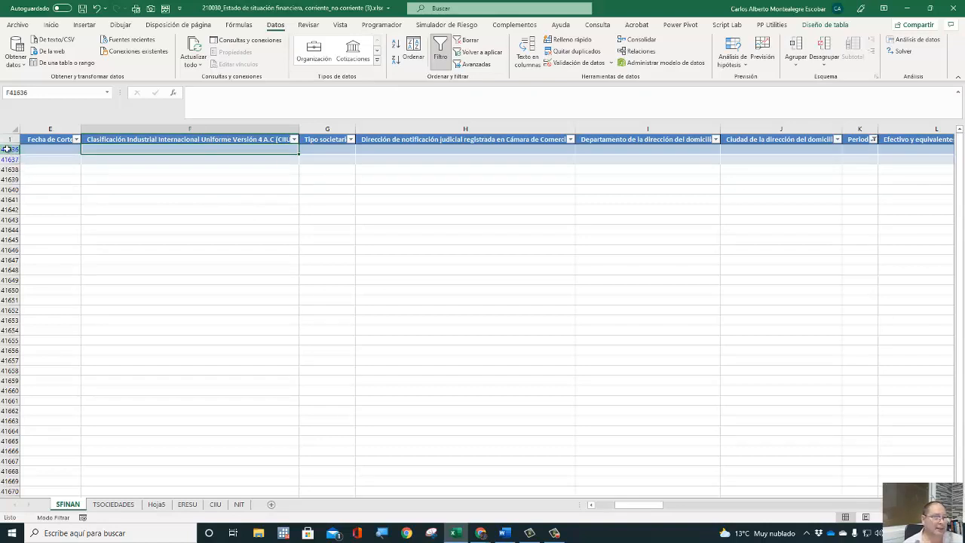
{"action": "left_click_drag", "start_coordinate": [6, 149], "coordinate": [6, 157]}
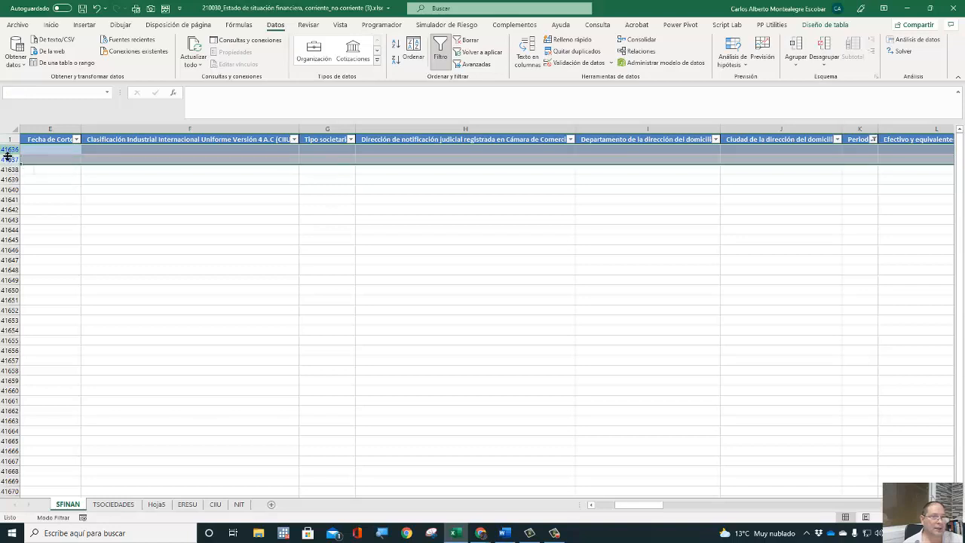
{"action": "right_click", "coordinate": [61, 151]}
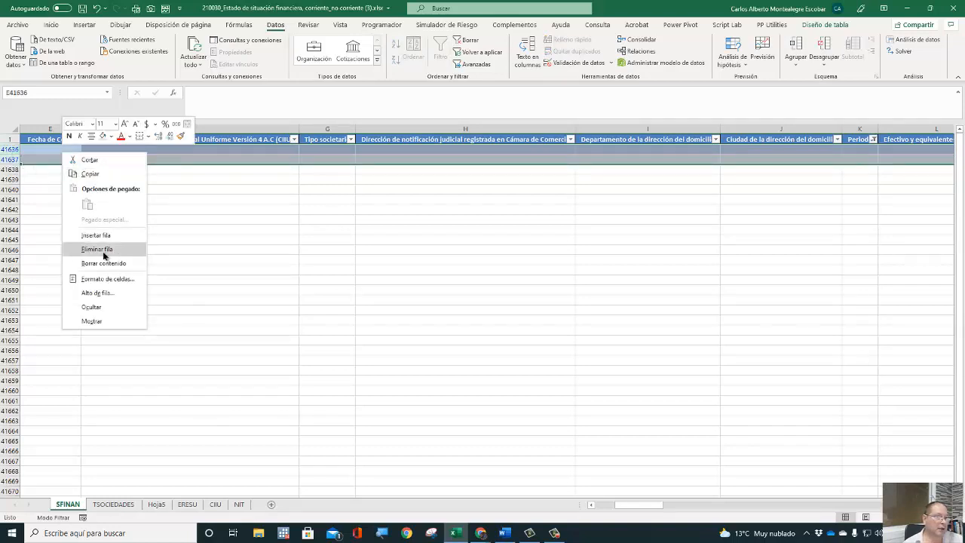
{"action": "left_click", "coordinate": [210, 248]}
{"action": "left_click", "coordinate": [258, 358]}
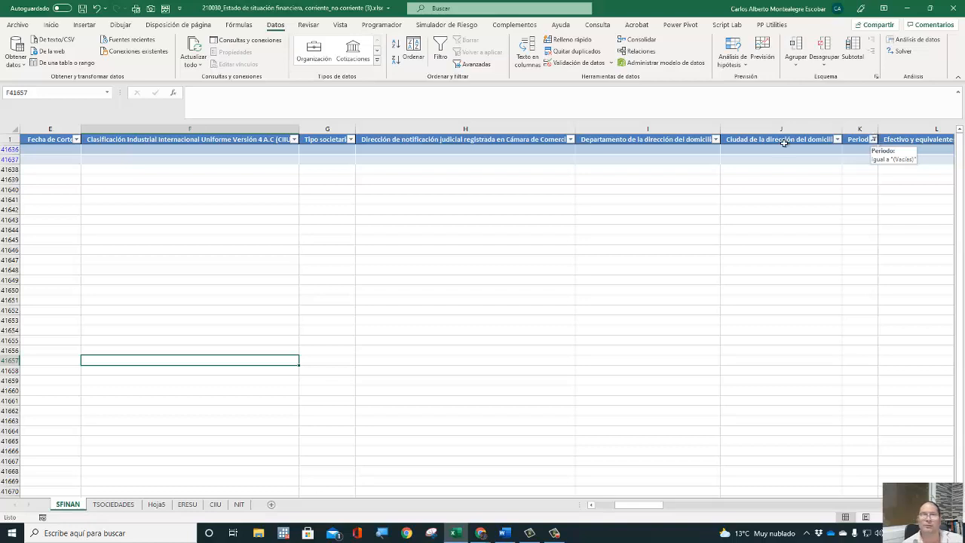
Clear the filter from the Periodo column in SFINAN and return to the column list in Hoja5.
{"action": "left_click", "coordinate": [440, 50]}
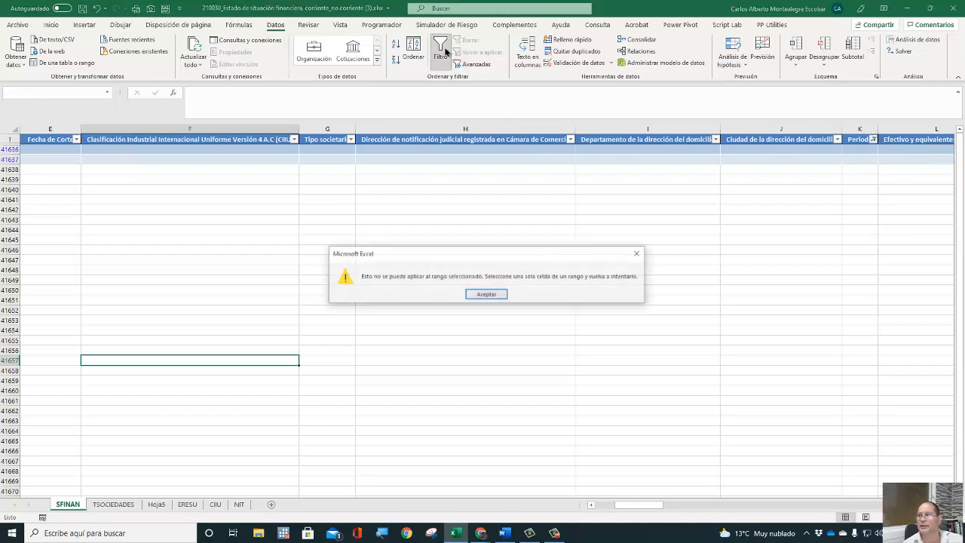
{"action": "left_click", "coordinate": [474, 295]}
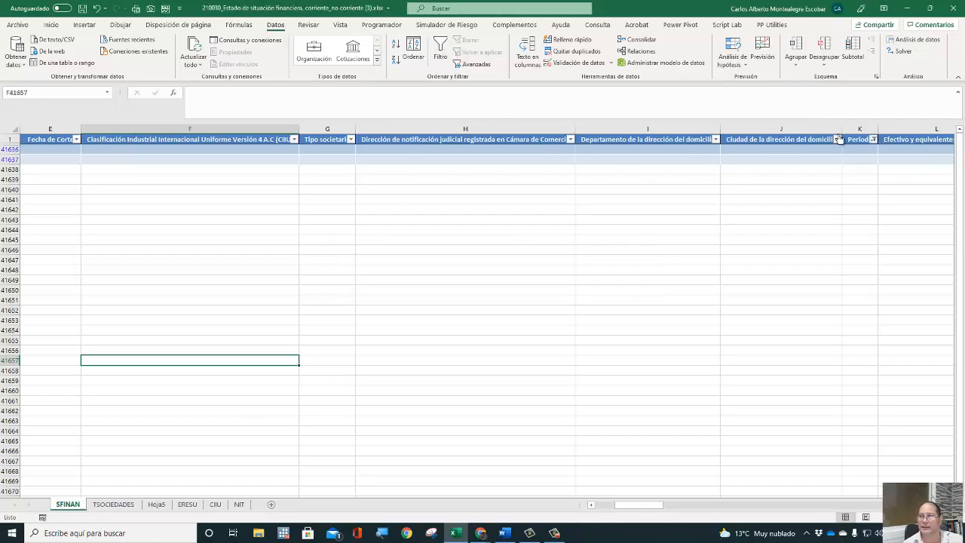
{"action": "left_click", "coordinate": [874, 139]}
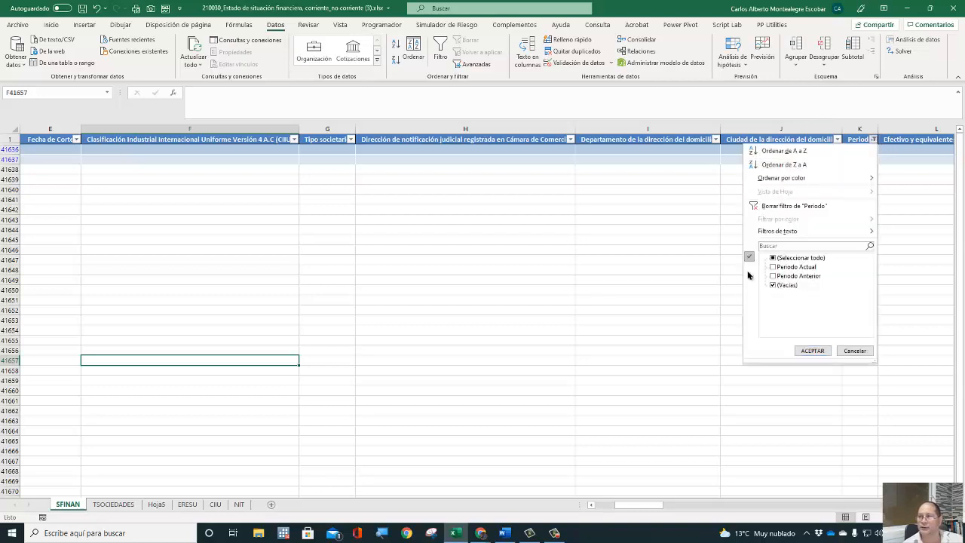
{"action": "left_click", "coordinate": [775, 206]}
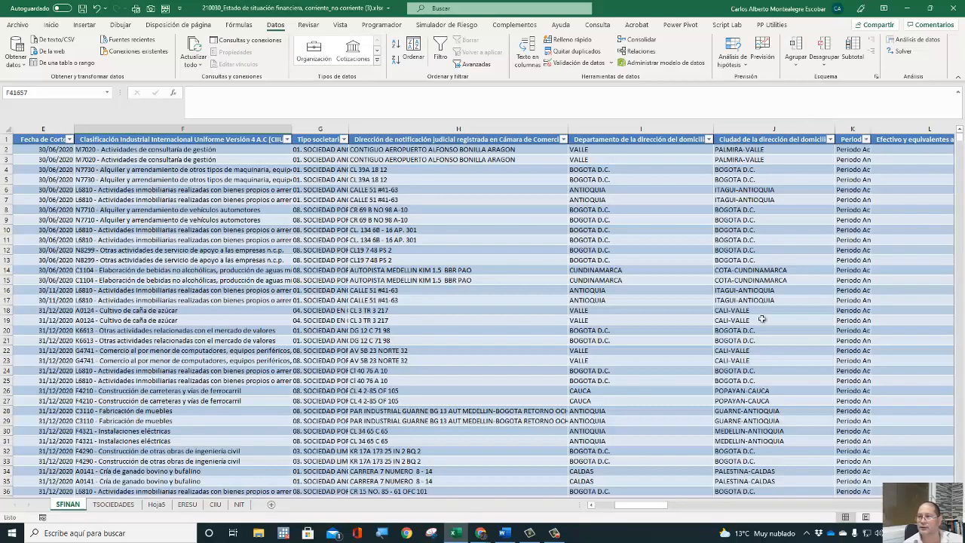
{"action": "left_click", "coordinate": [339, 290]}
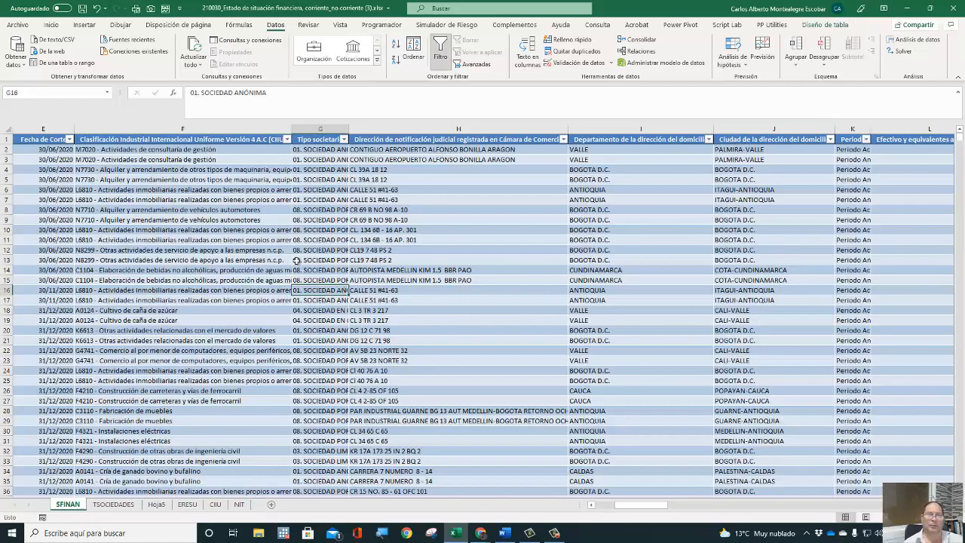
{"action": "left_click", "coordinate": [155, 504]}
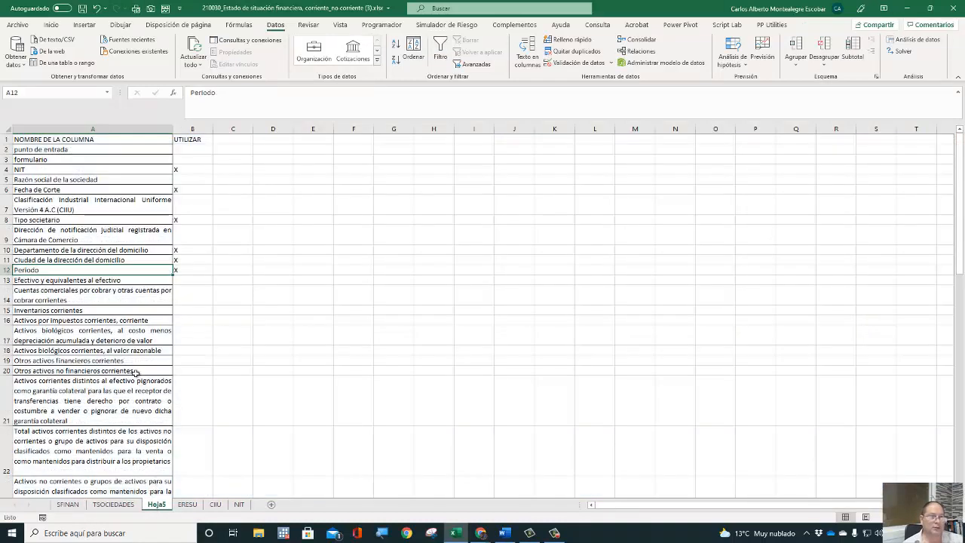
Go through the current asset accounts and mark Activos corrientes totales with an X in the UTILIZAR column.
{"action": "key", "text": "Down"}
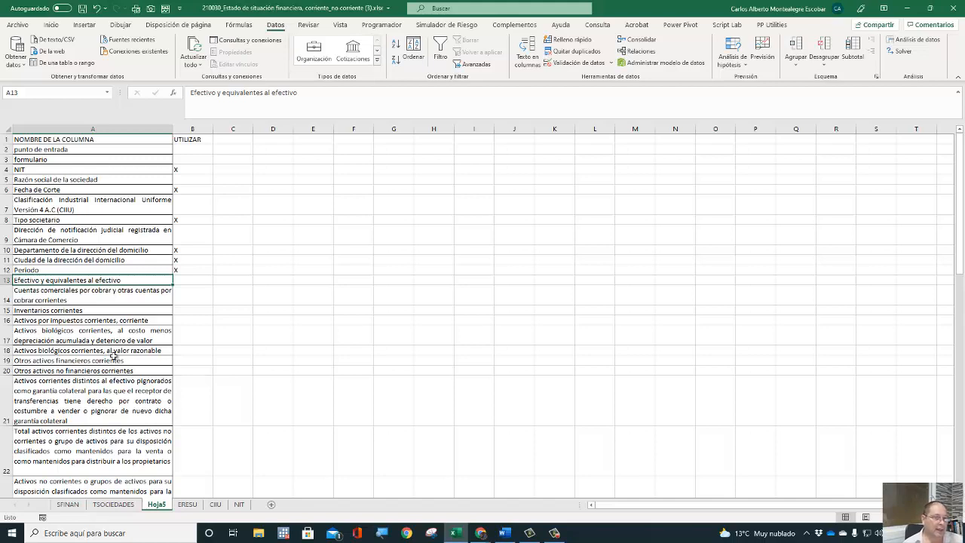
{"action": "key", "text": "Down"}
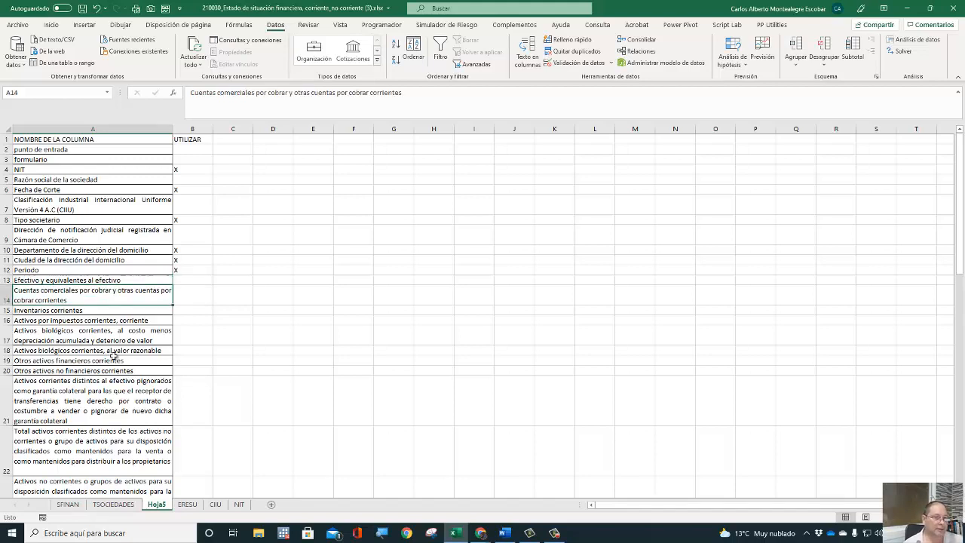
{"action": "key", "text": "Down"}
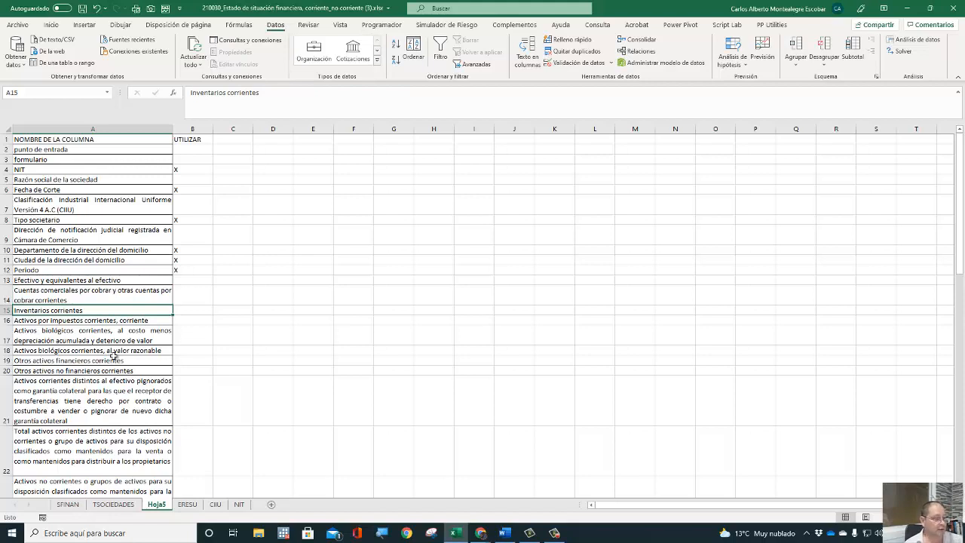
{"action": "key", "text": "Down"}
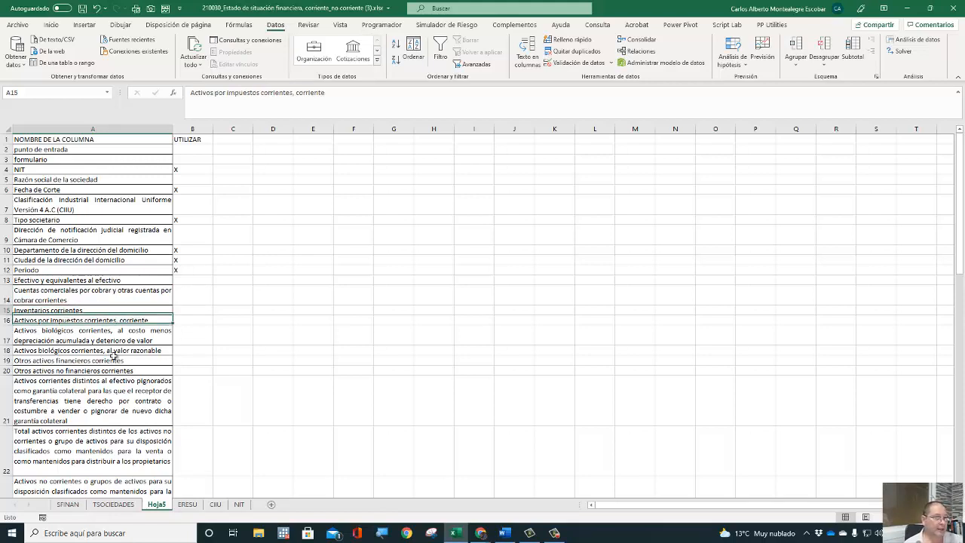
{"action": "key", "text": "Up"}
{"action": "key", "text": "Down"}
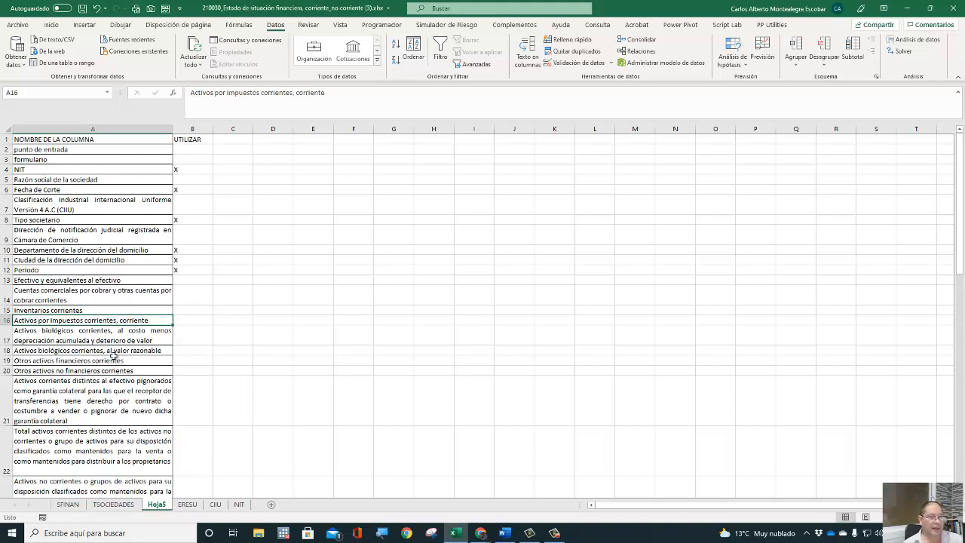
{"action": "key", "text": "Down"}
{"action": "key", "text": "Down"}
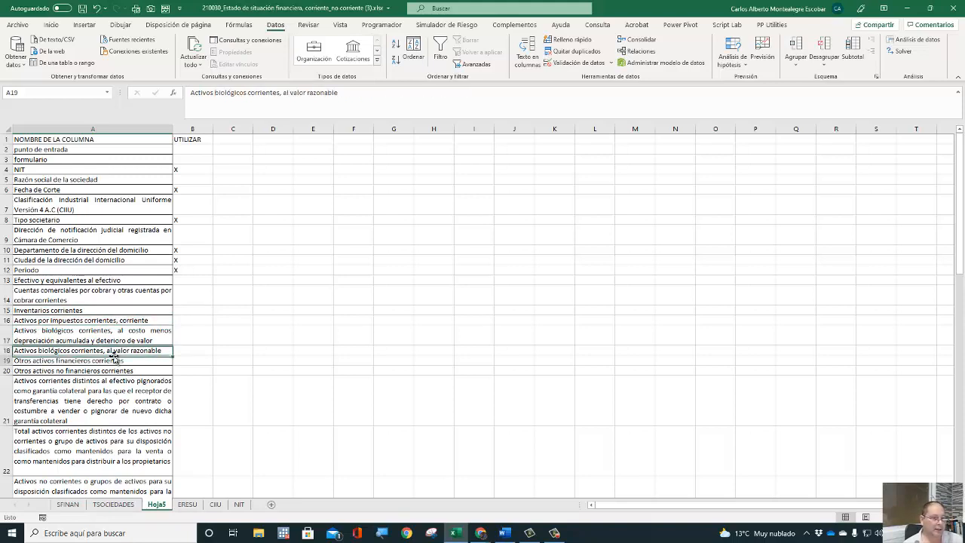
{"action": "key", "text": "Down"}
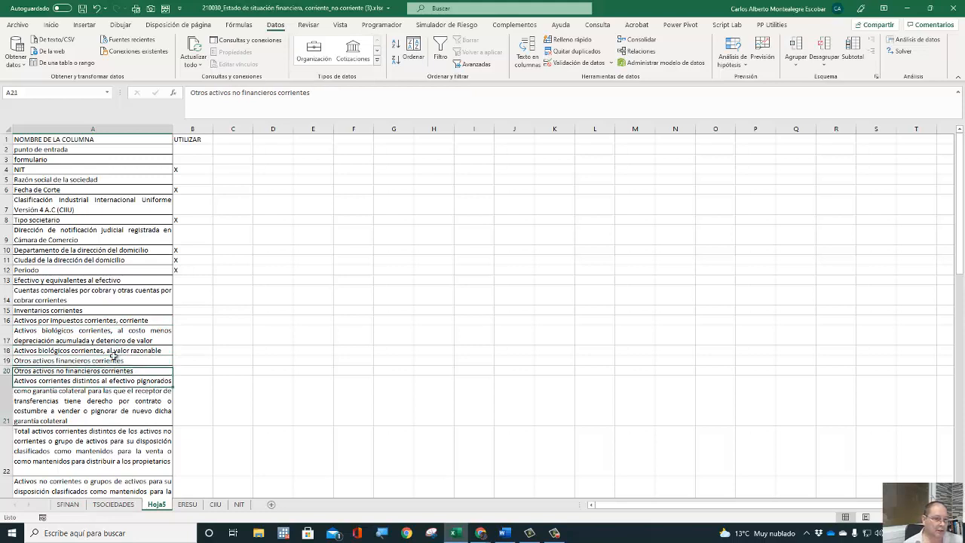
{"action": "key", "text": "Down"}
{"action": "key", "text": "Down"}
{"action": "key", "text": "Down"}
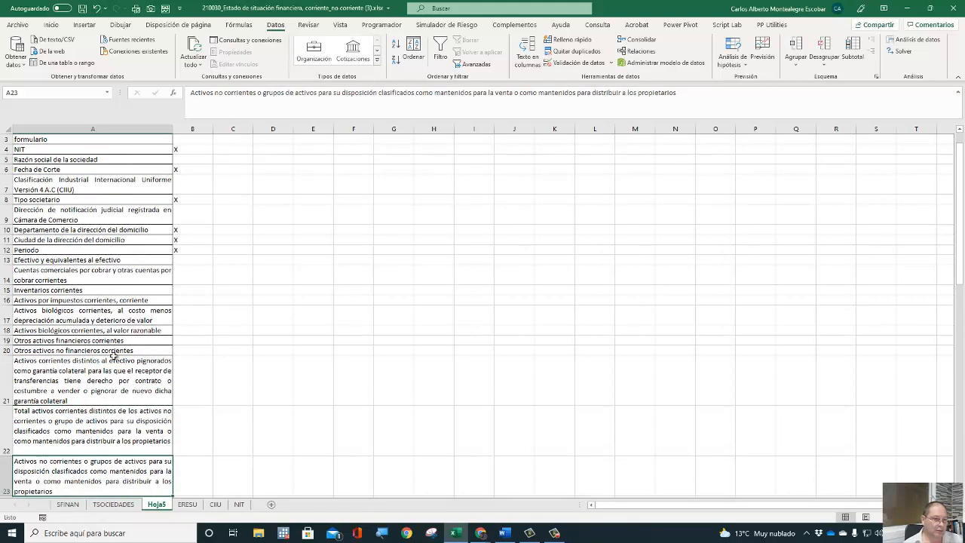
{"action": "key", "text": "Down"}
{"action": "key", "text": "Down"}
{"action": "key", "text": "Up"}
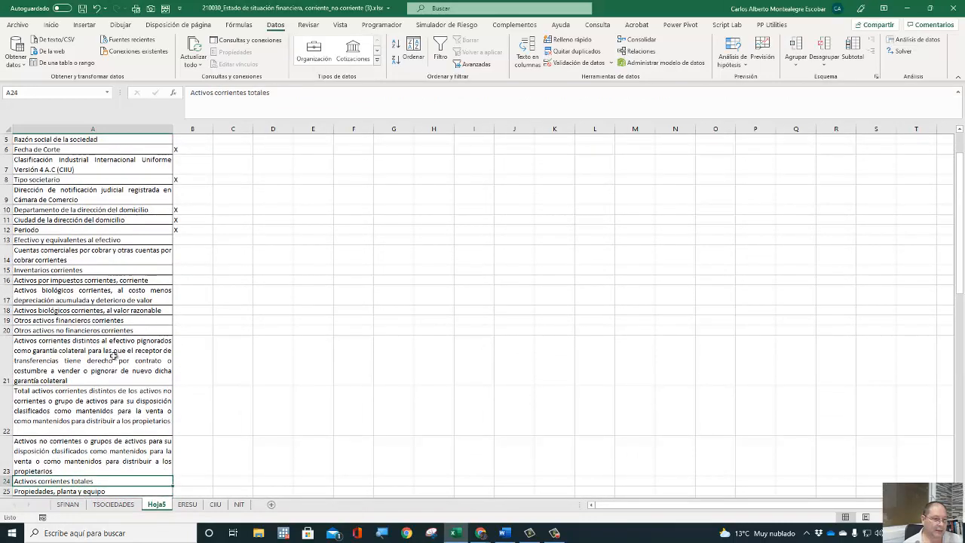
{"action": "key", "text": "Right"}
{"action": "type", "text": "x"}
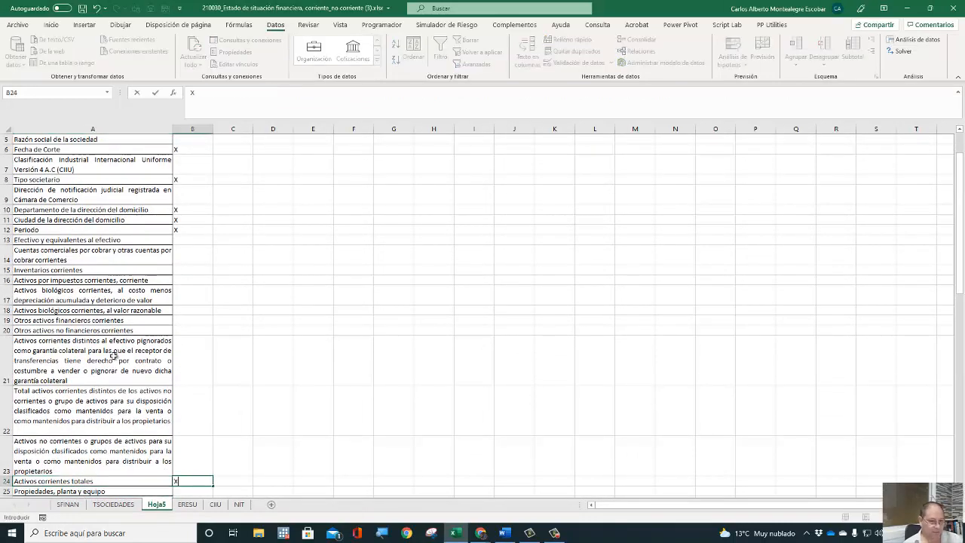
{"action": "key", "text": "Return"}
Mark Total de activos no corrientes and Total de activos with an X in the UTILIZAR column.
{"action": "key", "text": "Return"}
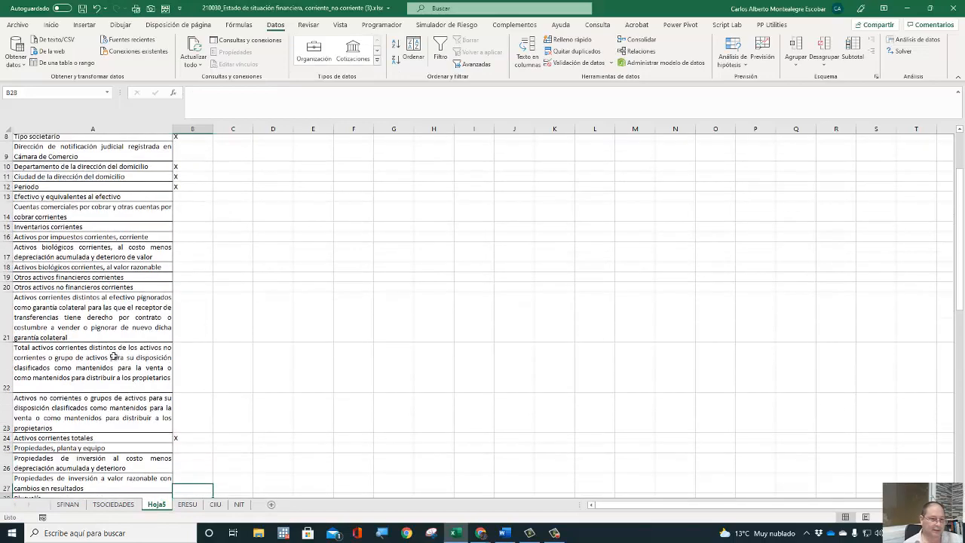
{"action": "key", "text": "Up"}
{"action": "key", "text": "Up"}
{"action": "key", "text": "Down"}
{"action": "key", "text": "Down"}
{"action": "key", "text": "Down"}
{"action": "key", "text": "Down"}
{"action": "key", "text": "Down"}
{"action": "key", "text": "Down"}
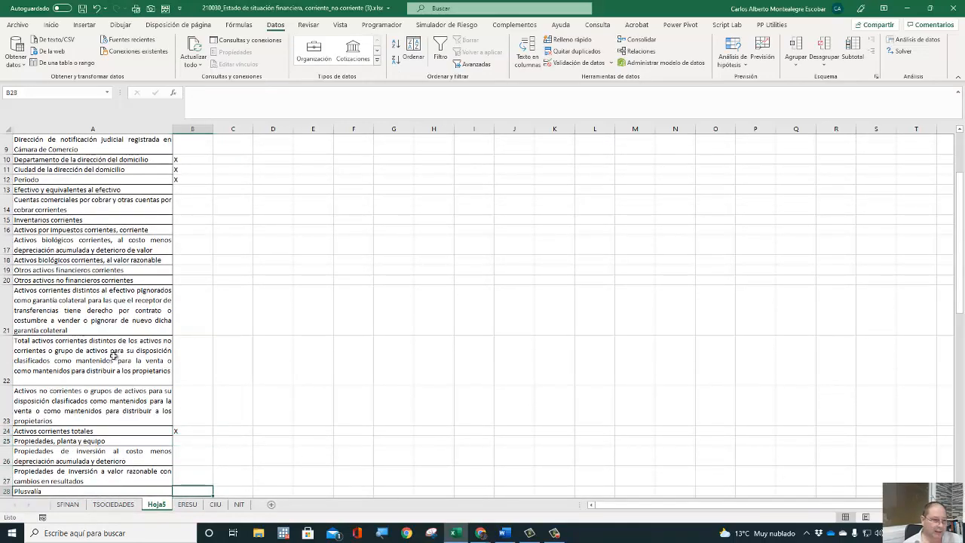
{"action": "key", "text": "Down"}
{"action": "key", "text": "Up"}
{"action": "key", "text": "Up"}
{"action": "key", "text": "Up"}
{"action": "key", "text": "Down"}
{"action": "key", "text": "Down"}
{"action": "key", "text": "Down"}
{"action": "key", "text": "Down"}
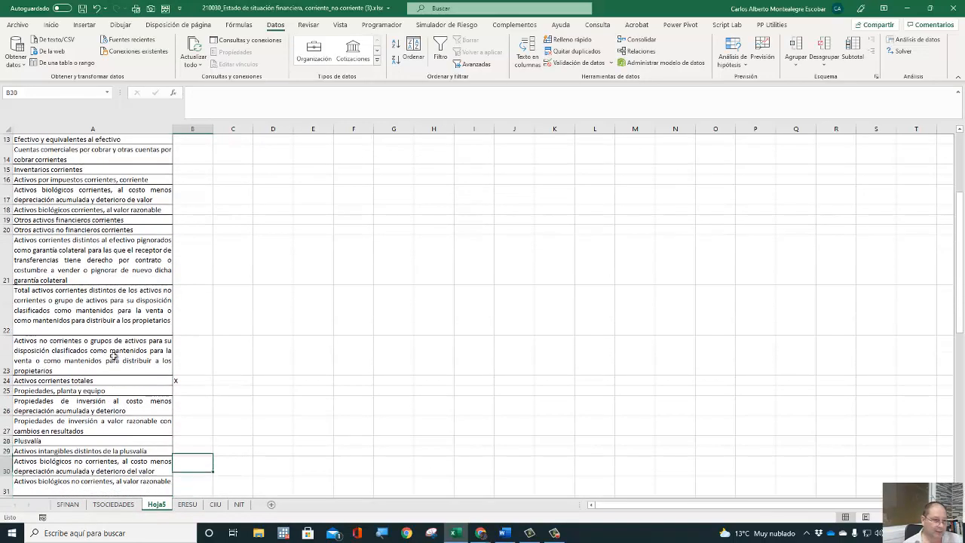
{"action": "key", "text": "Down"}
{"action": "key", "text": "Down"}
{"action": "key", "text": "Down"}
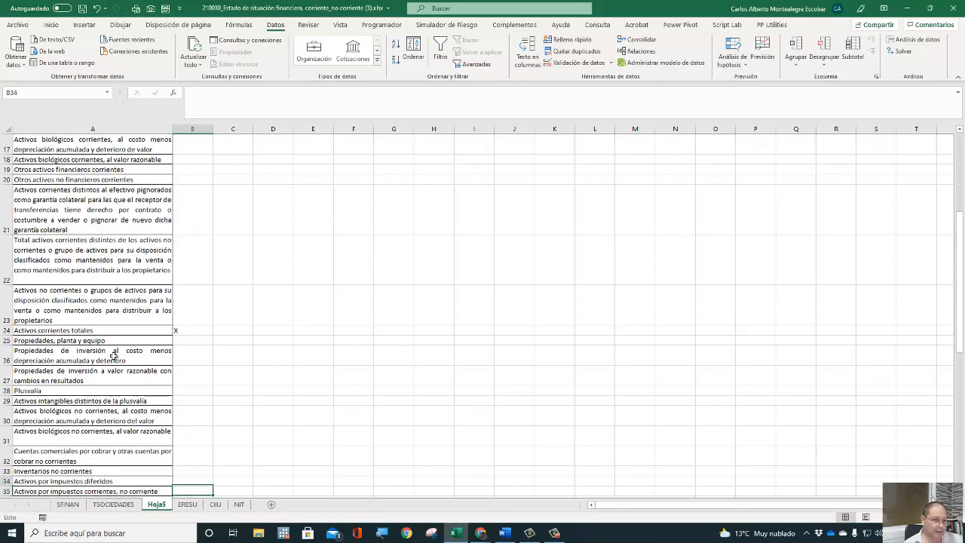
{"action": "key", "text": "Up"}
{"action": "key", "text": "Up"}
{"action": "key", "text": "Down"}
{"action": "key", "text": "Down"}
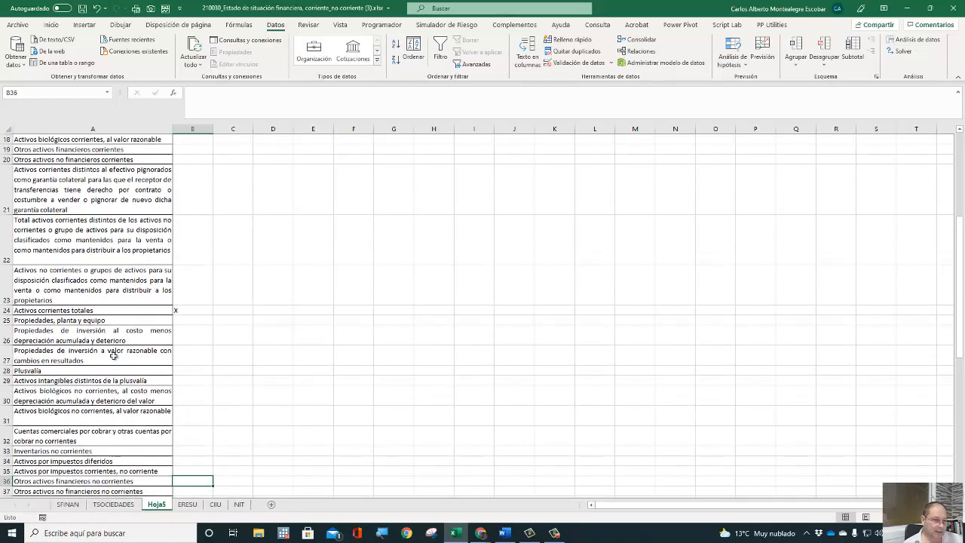
{"action": "key", "text": "Down"}
{"action": "key", "text": "Down"}
{"action": "key", "text": "Down"}
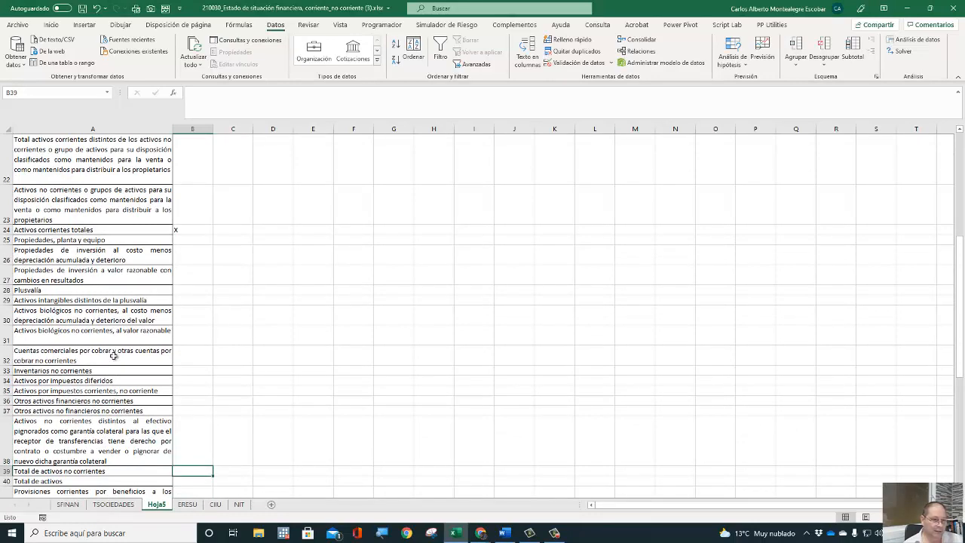
{"action": "type", "text": "x"}
{"action": "key", "text": "Return"}
{"action": "type", "text": "x"}
{"action": "key", "text": "Return"}
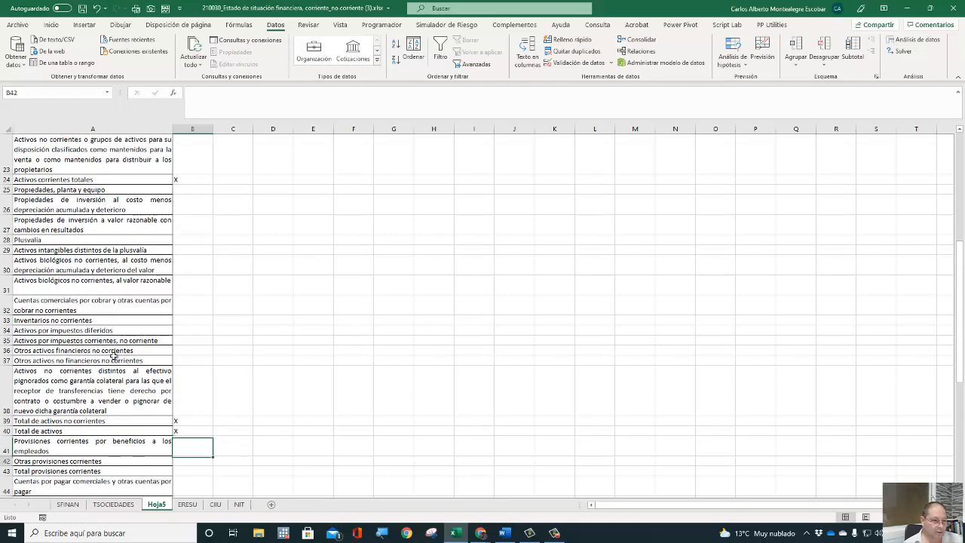
Mark Pasivos corrientes totales with an X in the UTILIZAR column.
{"action": "key", "text": "Down"}
{"action": "key", "text": "Down"}
{"action": "key", "text": "Down"}
{"action": "key", "text": "Down"}
{"action": "key", "text": "Down"}
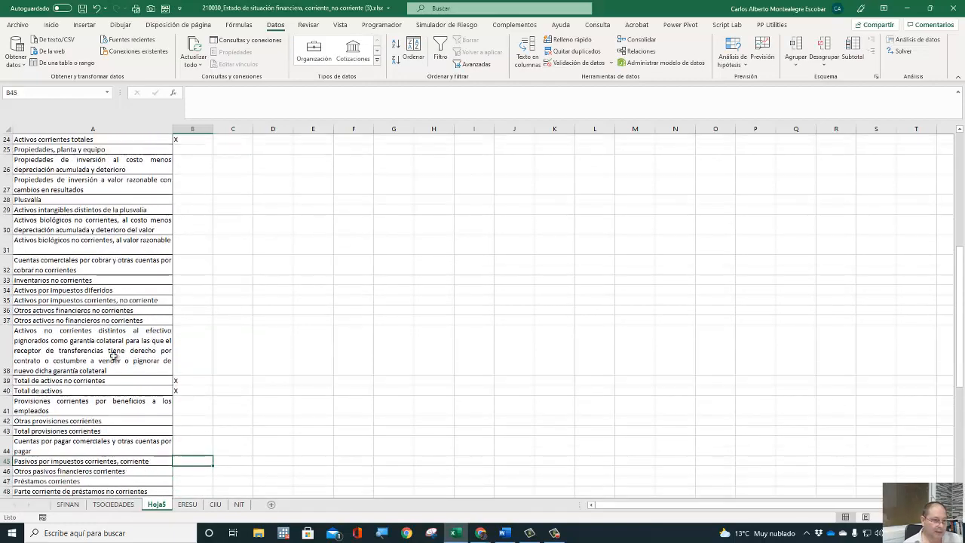
{"action": "key", "text": "Down"}
{"action": "key", "text": "Down"}
{"action": "key", "text": "Down"}
{"action": "key", "text": "Down"}
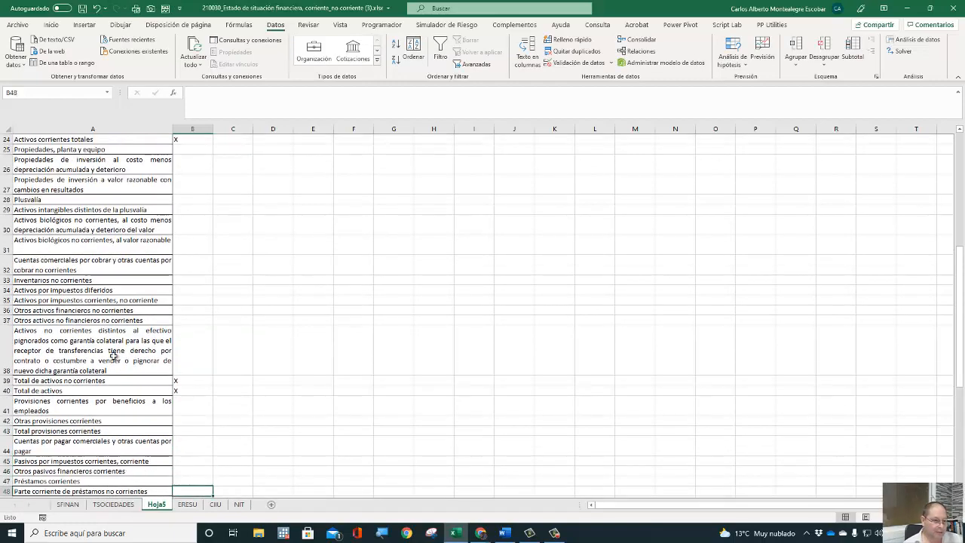
{"action": "key", "text": "Down"}
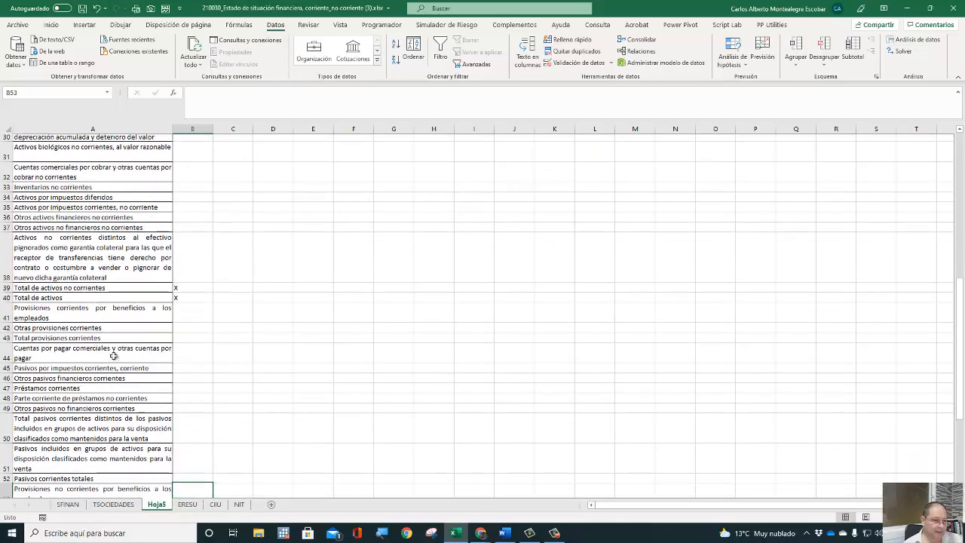
{"action": "type", "text": "x"}
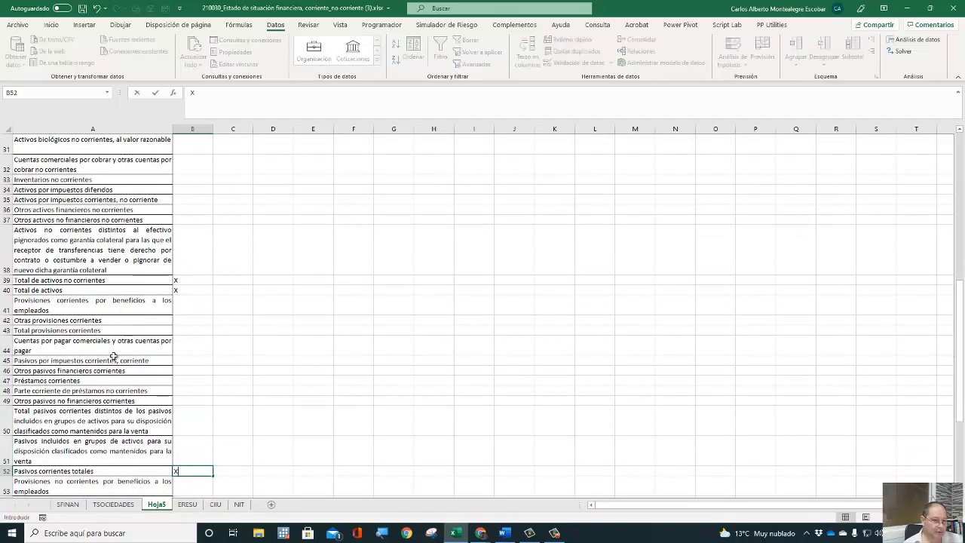
{"action": "key", "text": "Return"}
Mark Total provisiones no corrientes with an X in the UTILIZAR column.
{"action": "key", "text": "Down"}
{"action": "key", "text": "Down"}
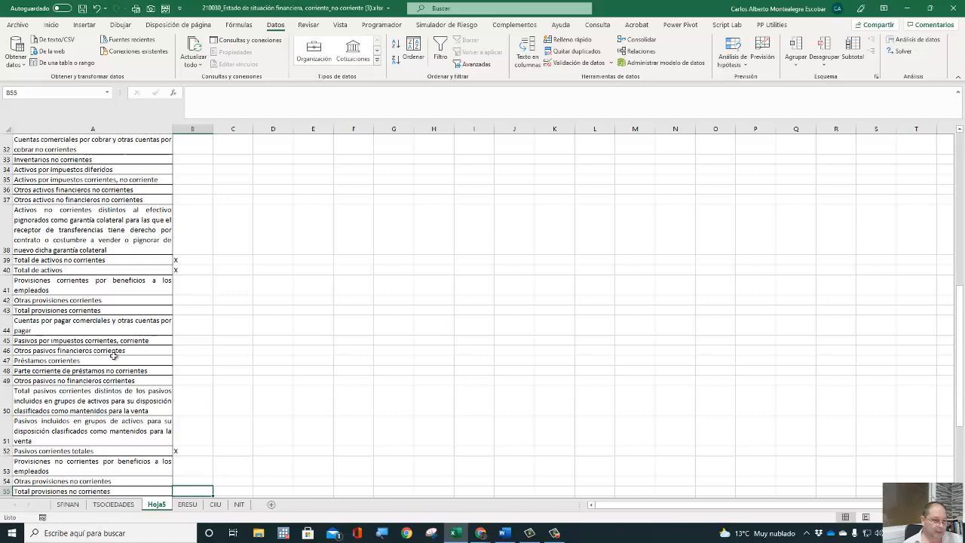
{"action": "type", "text": "x"}
{"action": "key", "text": "Return"}
Mark Total pasivos with an X in the UTILIZAR column.
{"action": "key", "text": "Down"}
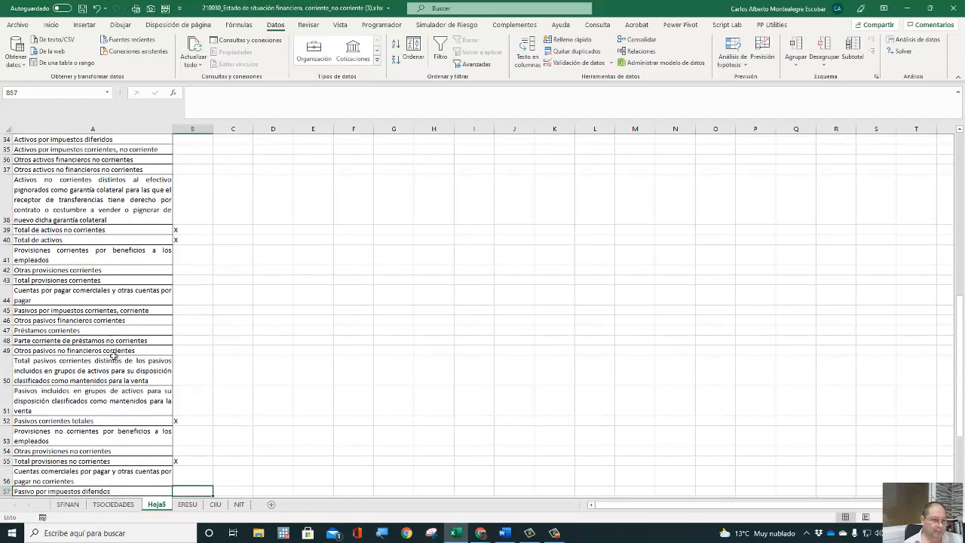
{"action": "key", "text": "Down"}
{"action": "key", "text": "Up"}
{"action": "key", "text": "Down"}
{"action": "key", "text": "Down"}
{"action": "key", "text": "Down"}
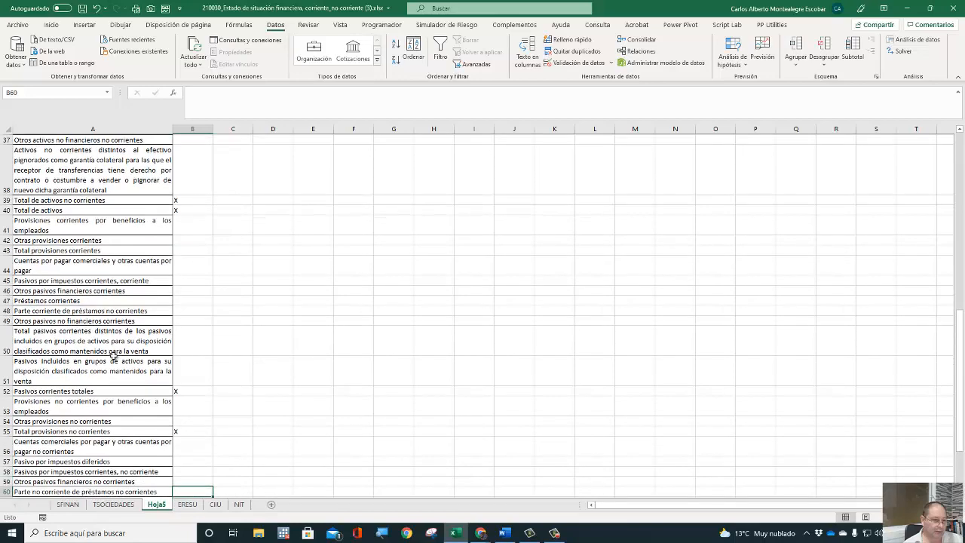
{"action": "key", "text": "Down"}
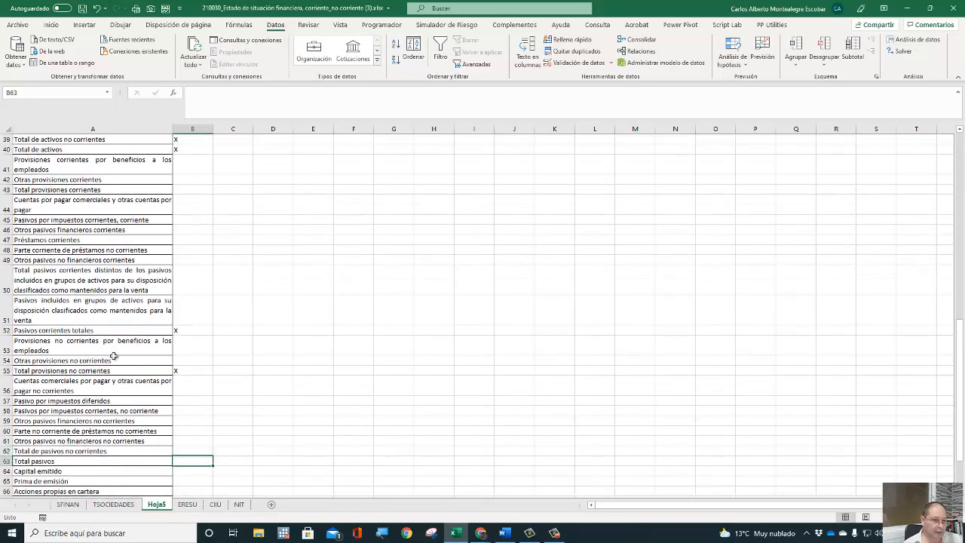
{"action": "type", "text": "X"}
{"action": "key", "text": "Return"}
Mark Patrimonio total with an X in the UTILIZAR column, keeping that cell selected.
{"action": "key", "text": "Down"}
{"action": "key", "text": "Down"}
{"action": "key", "text": "Down"}
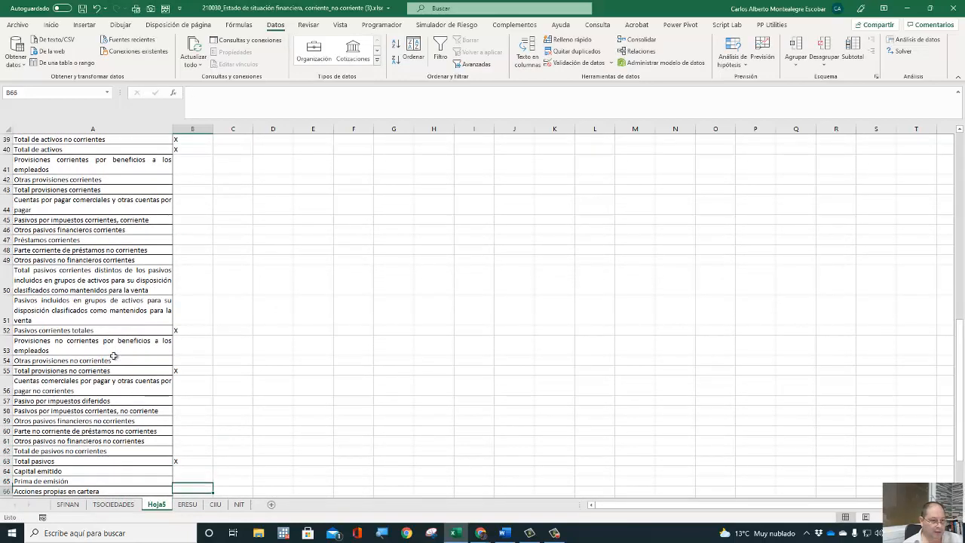
{"action": "key", "text": "Down"}
{"action": "key", "text": "Down"}
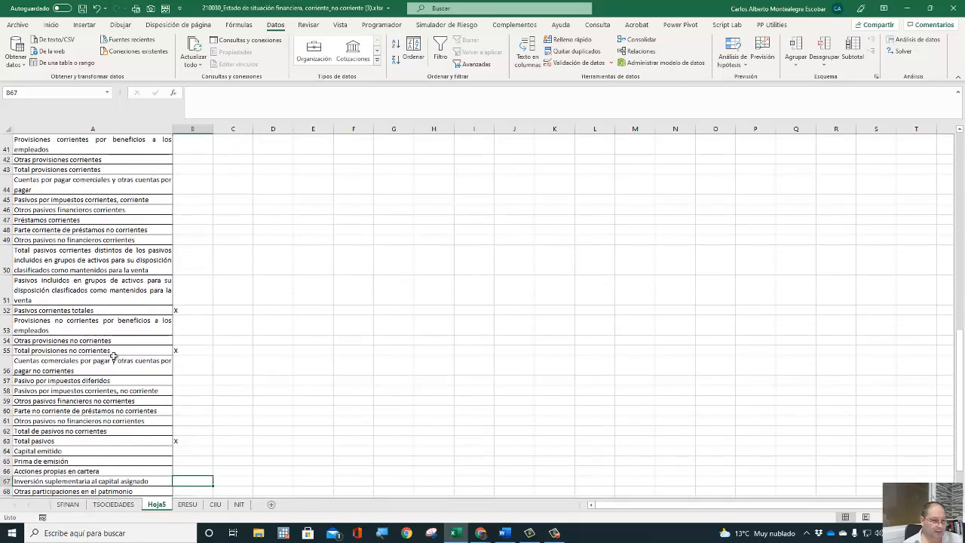
{"action": "key", "text": "Down"}
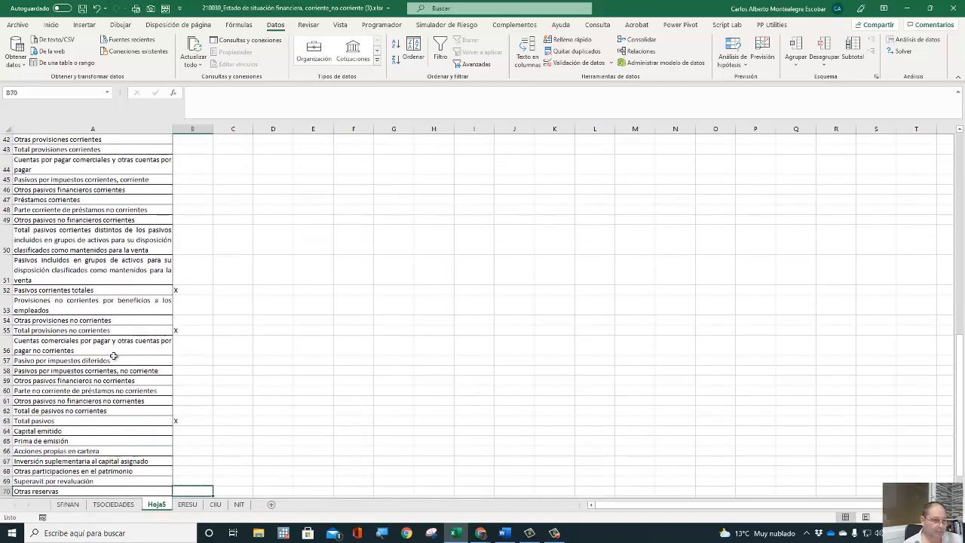
{"action": "key", "text": "Down"}
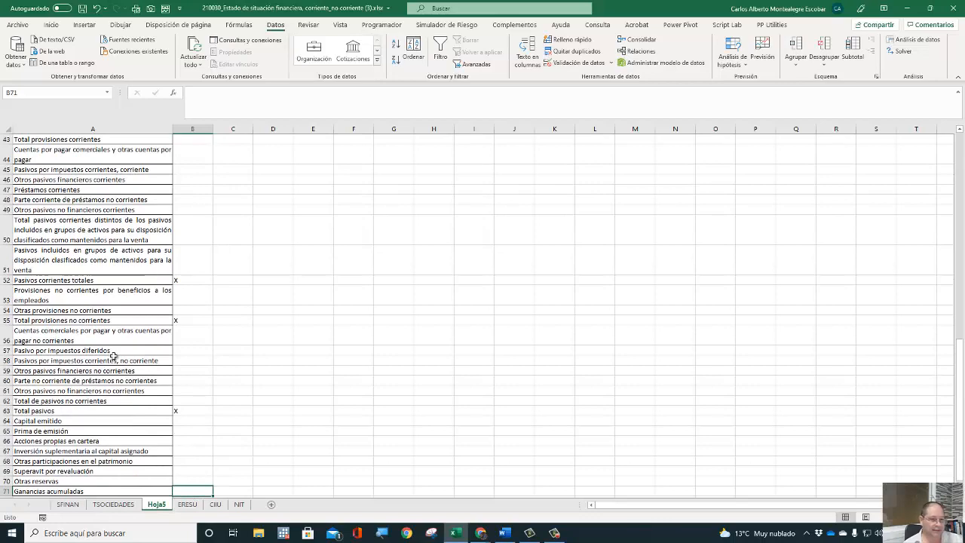
{"action": "key", "text": "Down"}
{"action": "key", "text": "Down"}
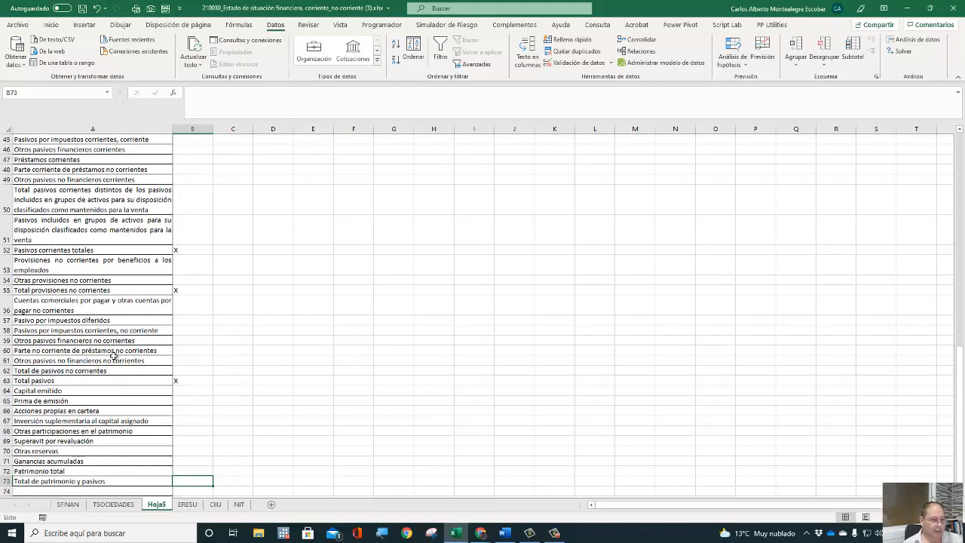
{"action": "key", "text": "Up"}
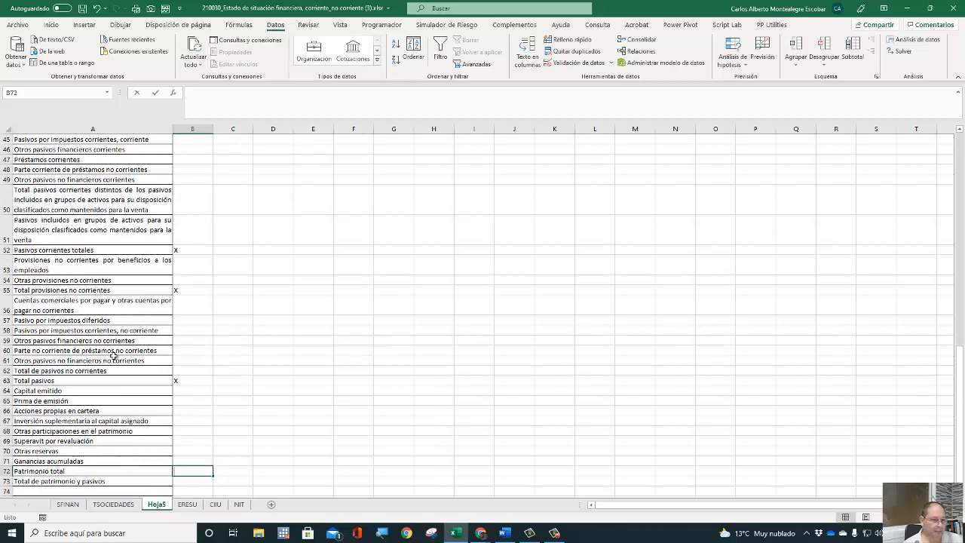
{"action": "type", "text": "X"}
{"action": "key", "text": "ctrl+Return"}
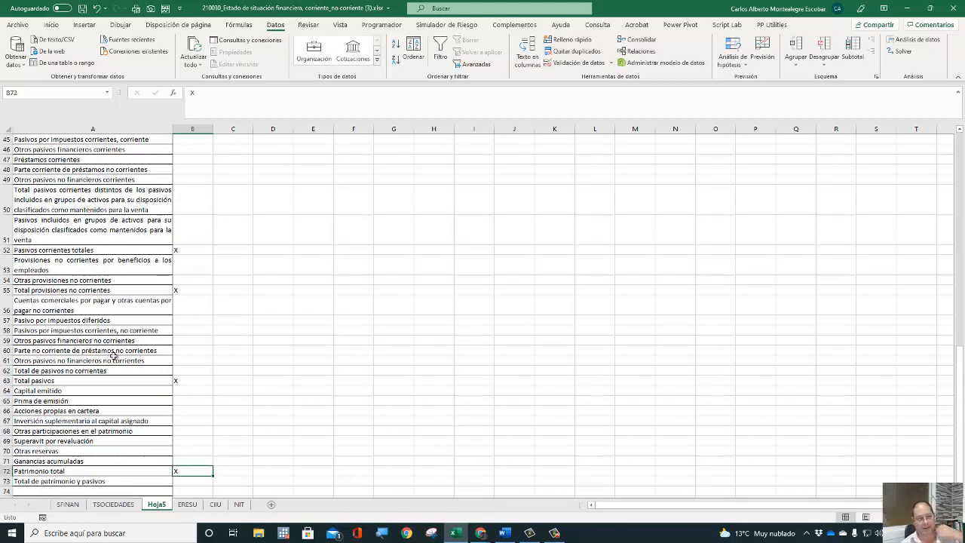
Go back up through the marked cells of the UTILIZAR column to its header in B1.
{"action": "key", "text": "ctrl+Up"}
{"action": "key", "text": "ctrl+Up"}
{"action": "key", "text": "ctrl+Up"}
{"action": "key", "text": "ctrl+Up"}
{"action": "key", "text": "ctrl+Up"}
{"action": "key", "text": "ctrl+Up"}
{"action": "key", "text": "ctrl+Up"}
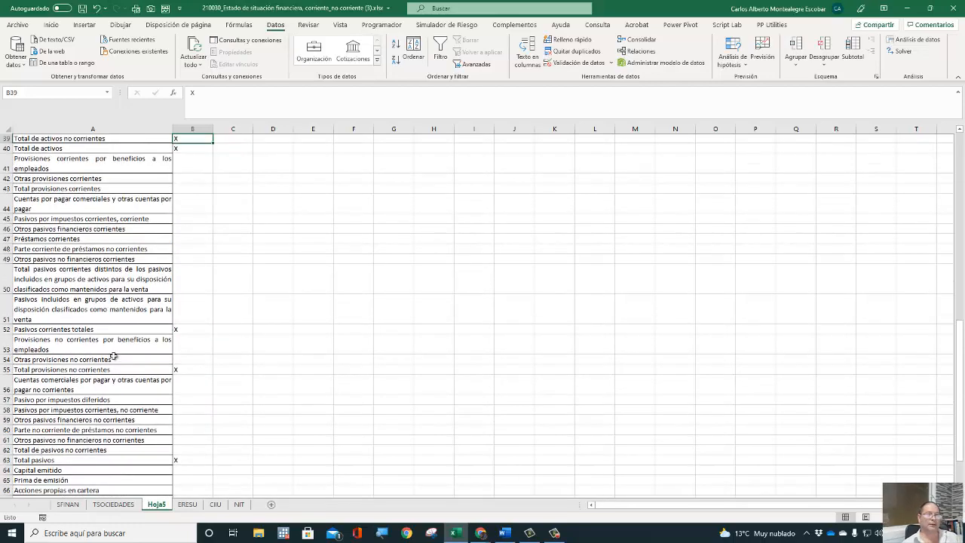
{"action": "key", "text": "ctrl+Up"}
{"action": "key", "text": "ctrl+Up"}
{"action": "key", "text": "ctrl+Up"}
{"action": "key", "text": "ctrl+Up"}
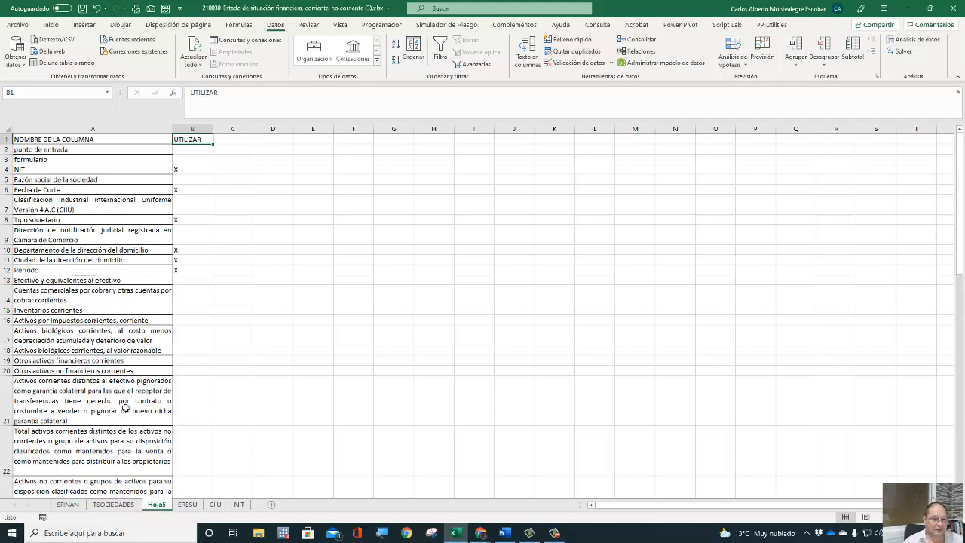
Rename the sheet Hoja5 as CAMPOS DE LAS TABLAS.
{"action": "double_click", "coordinate": [157, 504]}
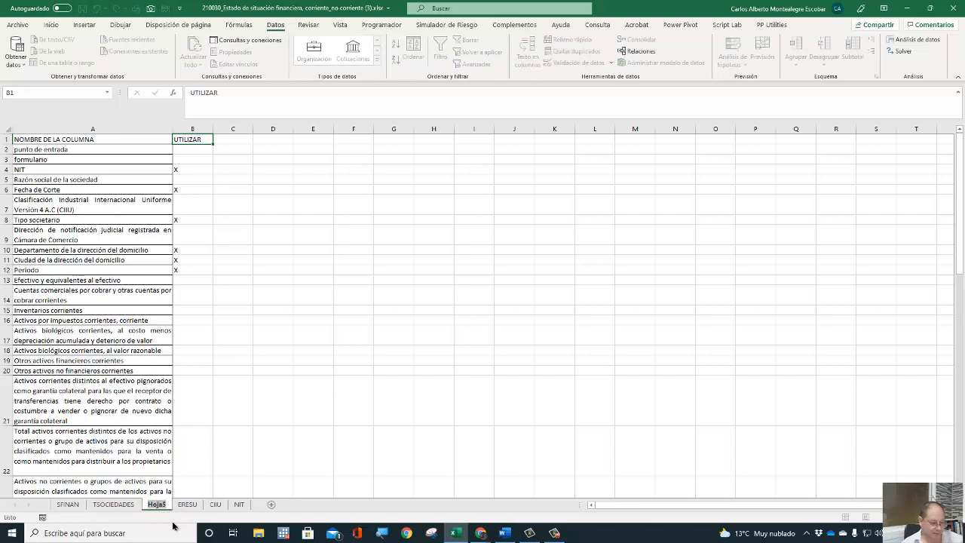
{"action": "type", "text": "CAMPO"}
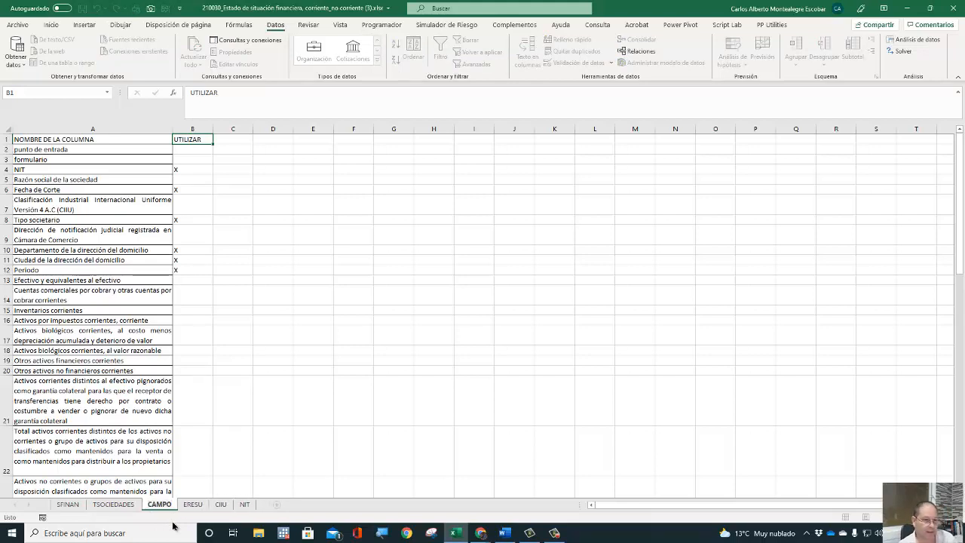
{"action": "type", "text": "S DE LAS"}
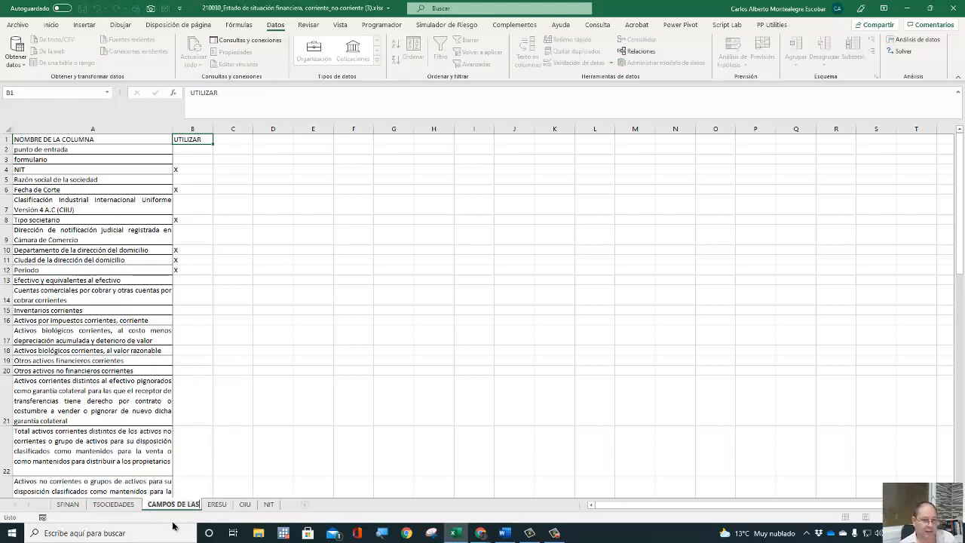
{"action": "type", "text": " TABLAS"}
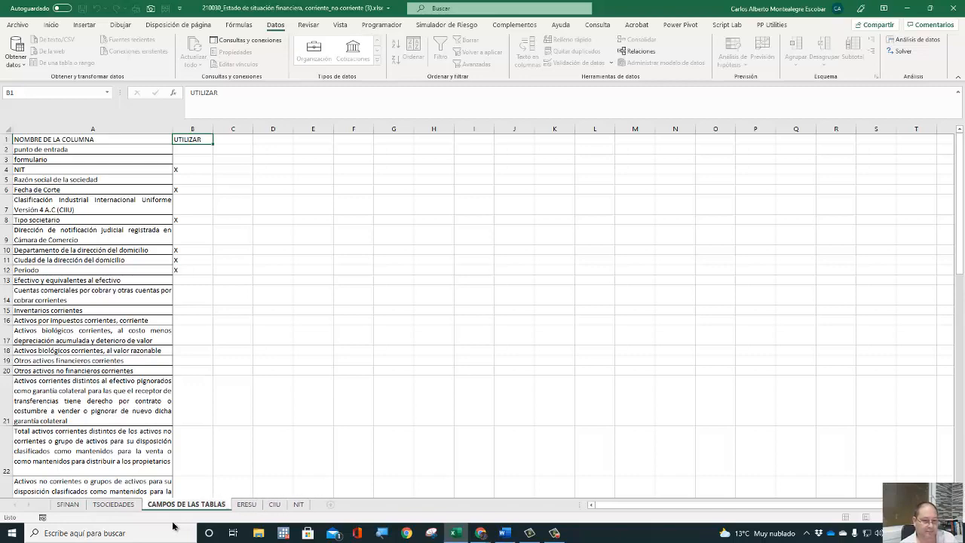
{"action": "key", "text": "Return"}
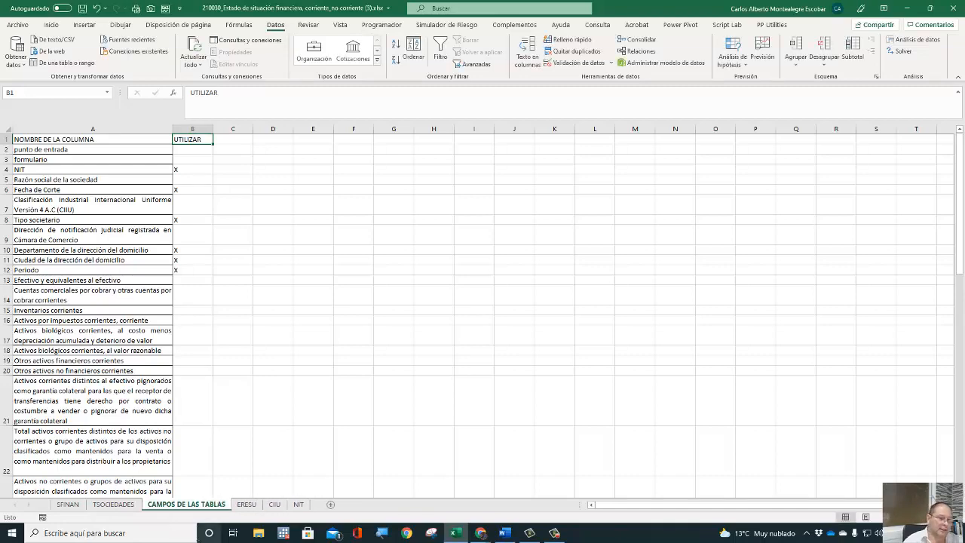
Copy the entire header row of the ERESU sheet.
{"action": "left_click", "coordinate": [246, 504]}
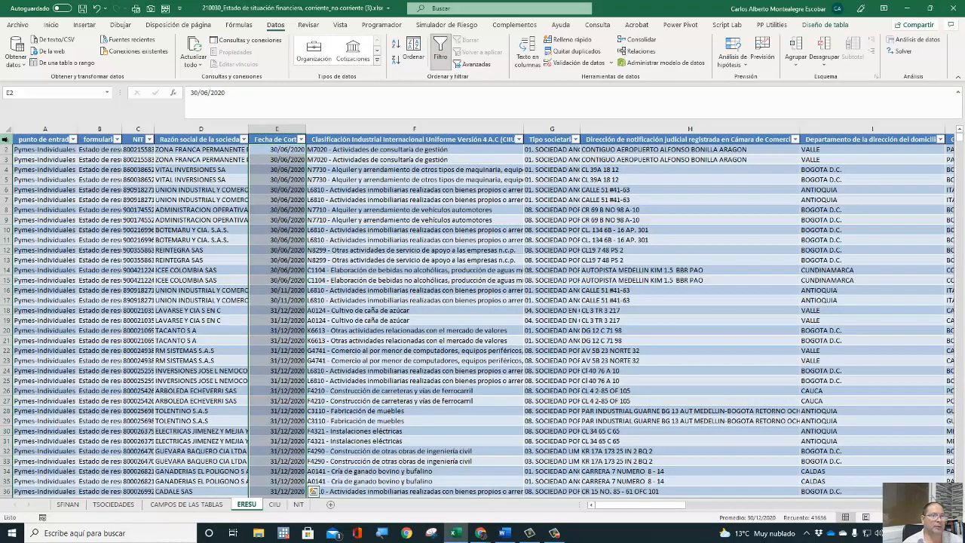
{"action": "left_click", "coordinate": [14, 140]}
{"action": "key", "text": "ctrl+c"}
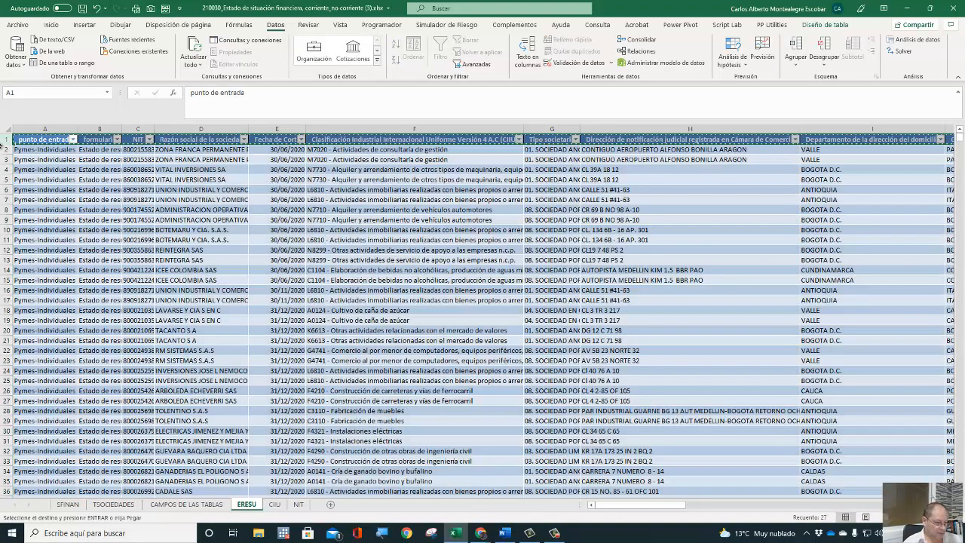
Paste the copied ERESU headers at G1 of the CAMPOS DE LAS TABLAS sheet as values only, transposed into a column.
{"action": "left_click", "coordinate": [186, 505]}
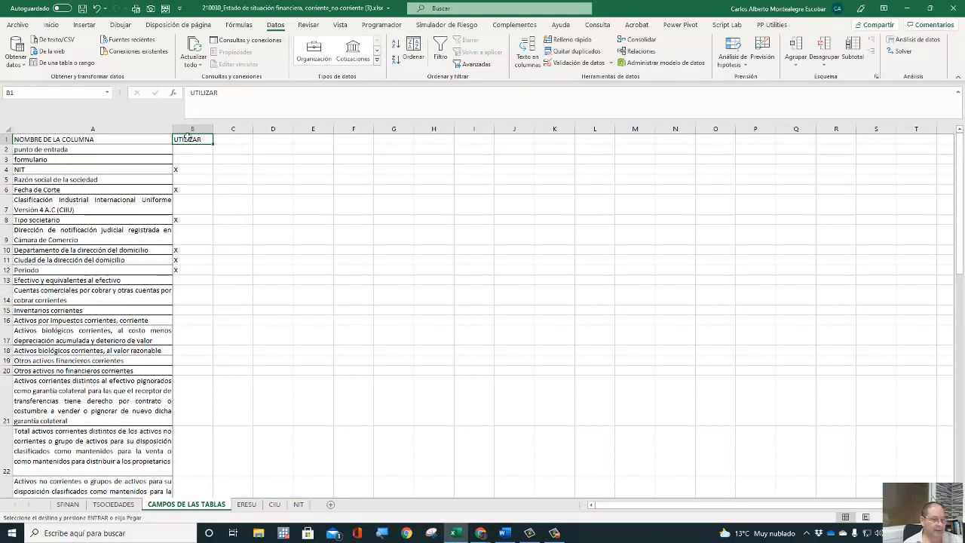
{"action": "left_click", "coordinate": [381, 138]}
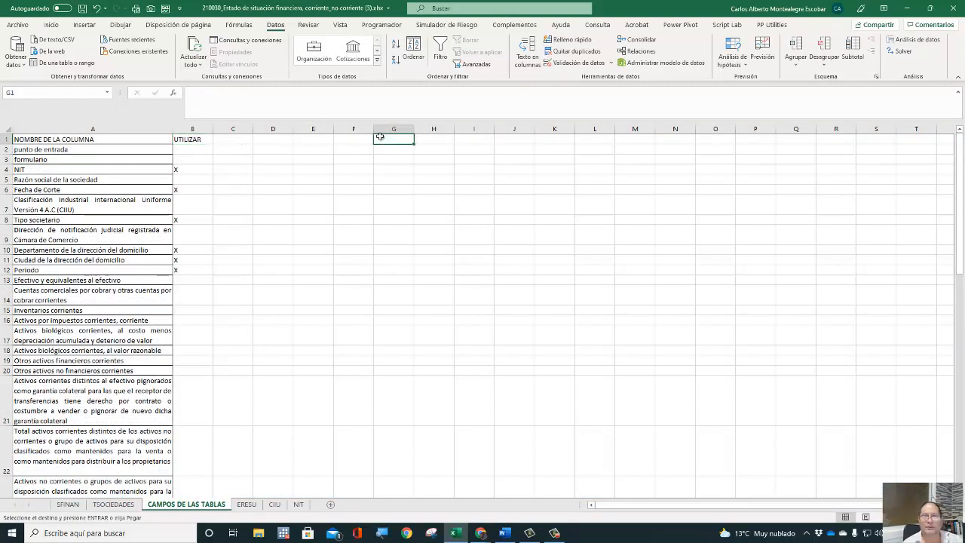
{"action": "right_click", "coordinate": [380, 139]}
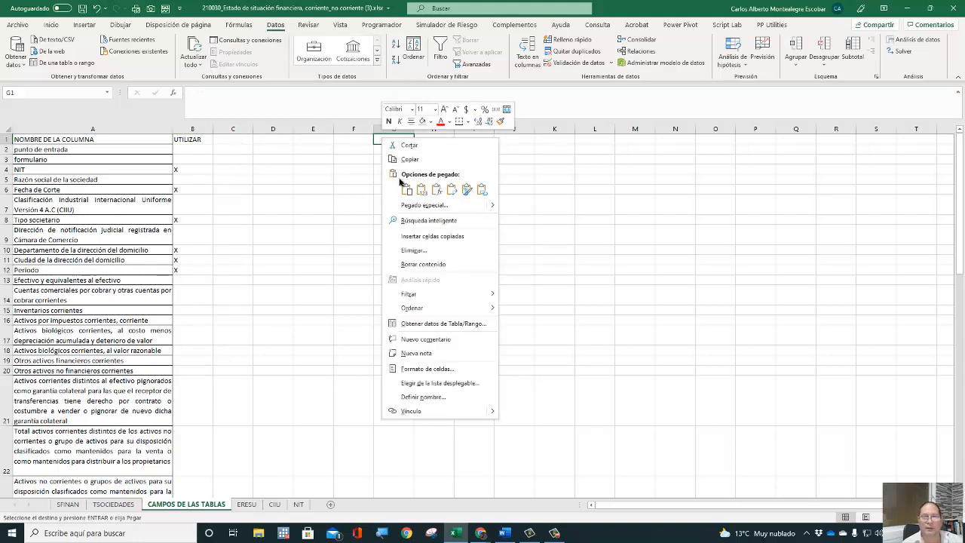
{"action": "left_click", "coordinate": [404, 206]}
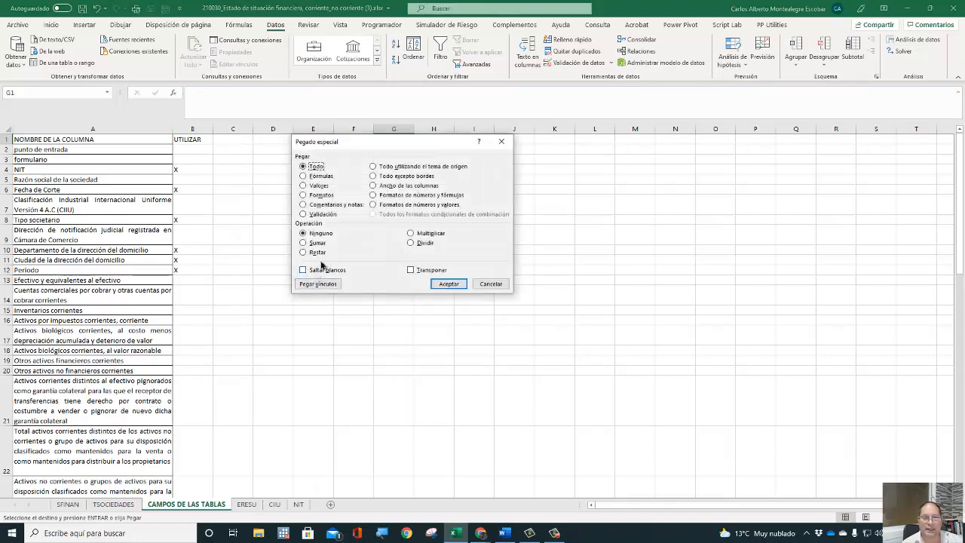
{"action": "left_click", "coordinate": [410, 270]}
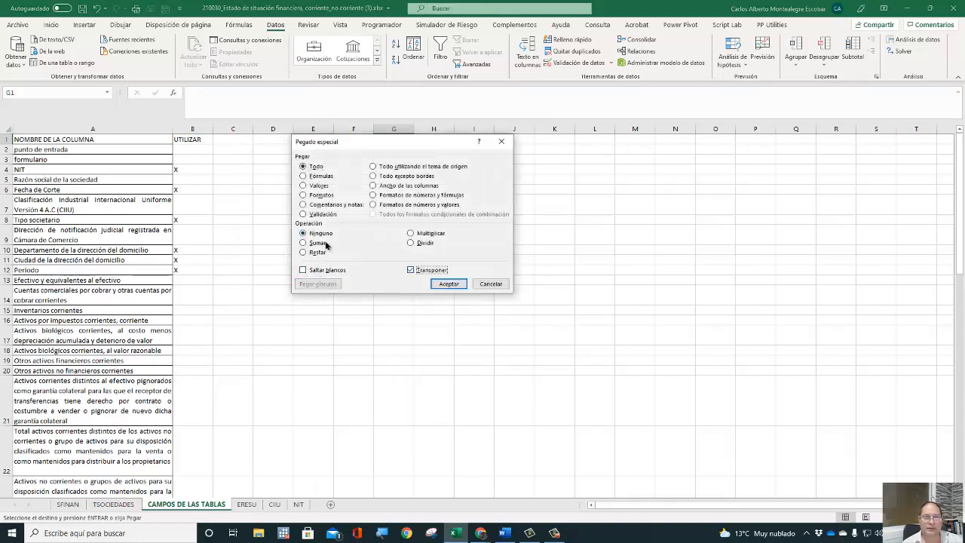
{"action": "left_click", "coordinate": [304, 185]}
{"action": "left_click", "coordinate": [432, 282]}
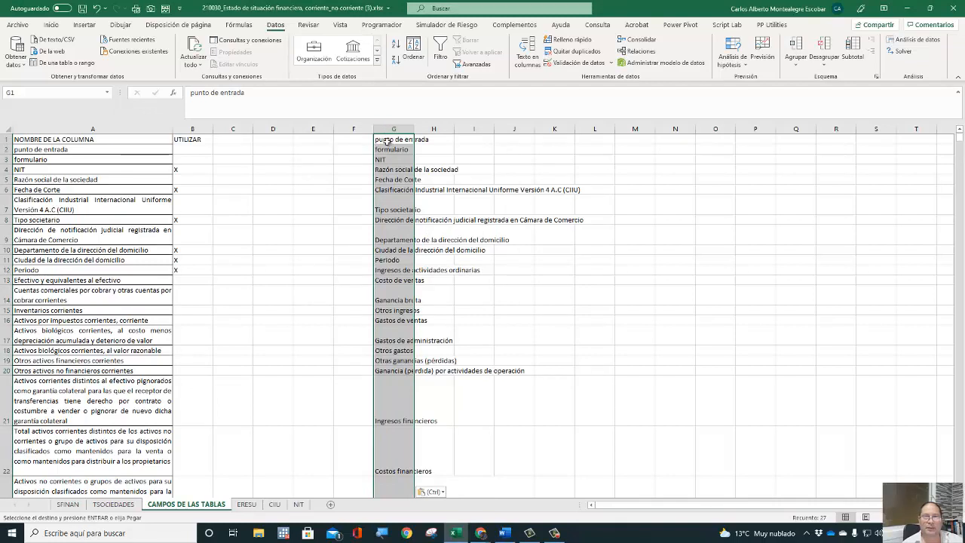
Insert a blank cell at G1, shifting the pasted column names down.
{"action": "left_click", "coordinate": [387, 141]}
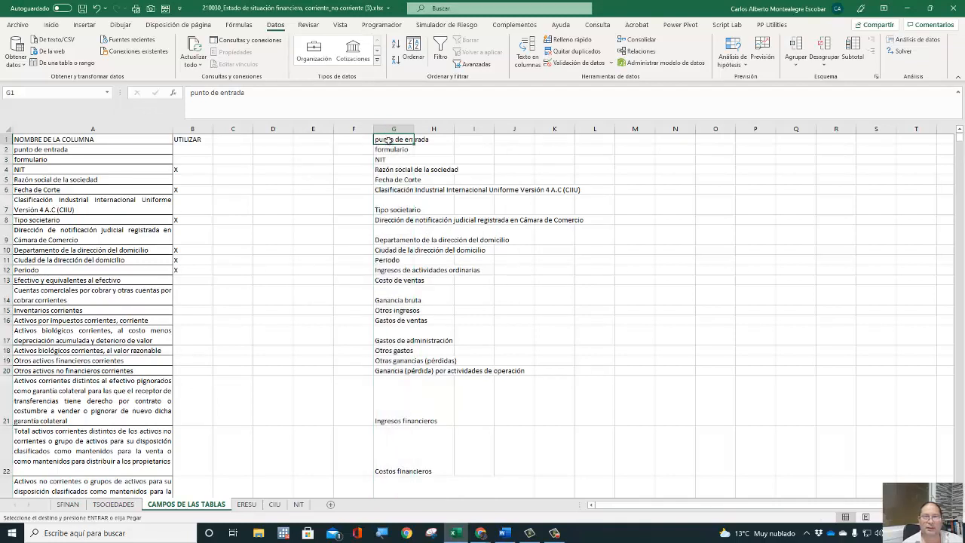
{"action": "right_click", "coordinate": [387, 140]}
{"action": "left_click", "coordinate": [418, 240]}
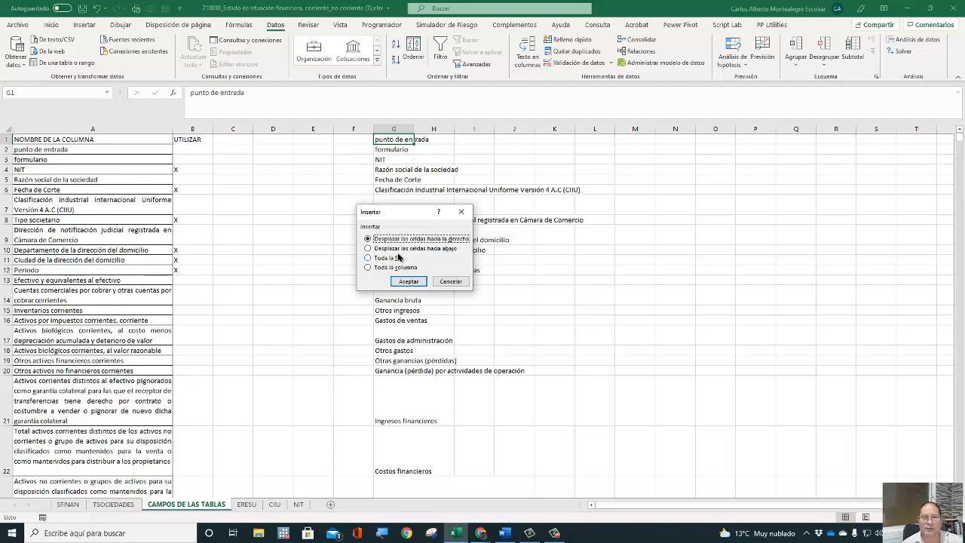
{"action": "left_click", "coordinate": [398, 249]}
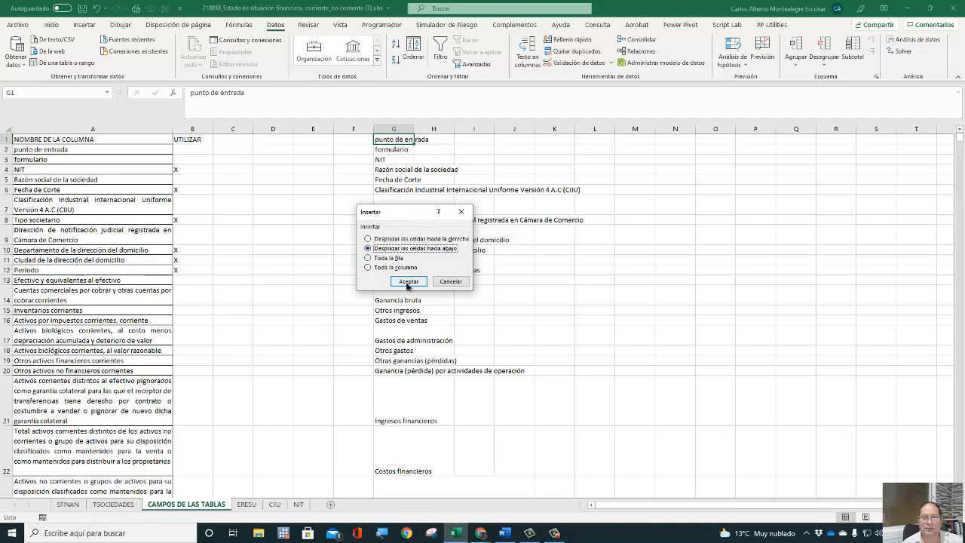
{"action": "left_click", "coordinate": [408, 281]}
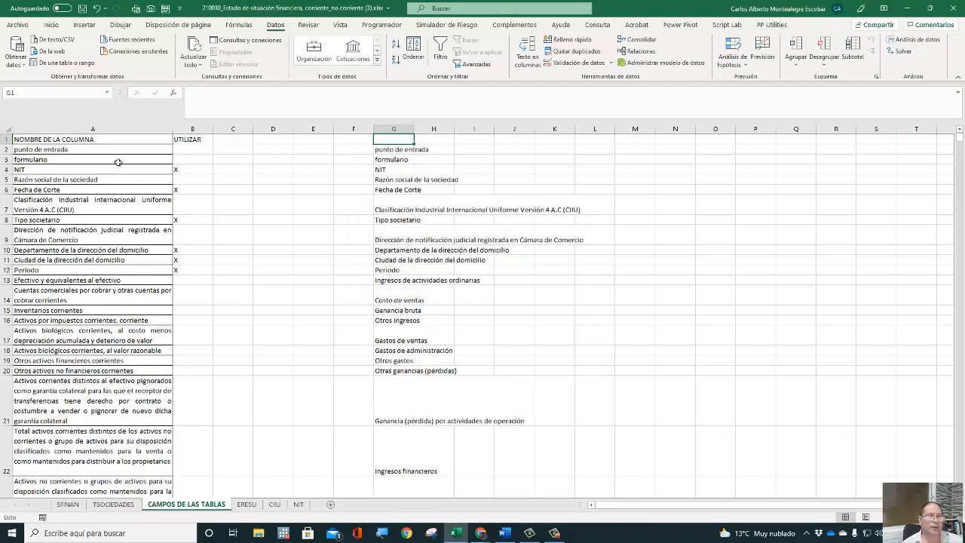
Copy the headings NOMBRE DE LA COLUMNA and UTILIZAR from A1:B1 to G1:H1.
{"action": "left_click", "coordinate": [89, 141]}
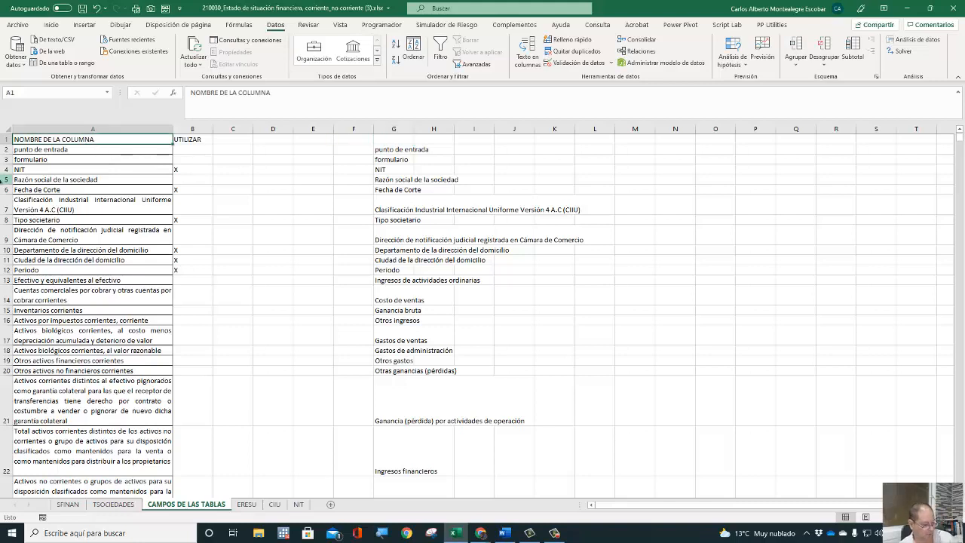
{"action": "key", "text": "shift+Right"}
{"action": "key", "text": "ctrl+c"}
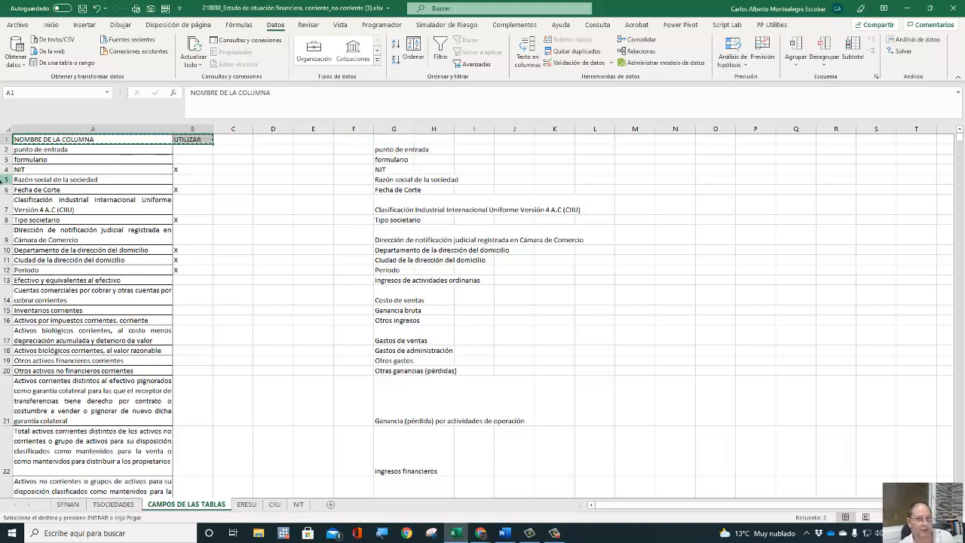
{"action": "key", "text": "Right"}
{"action": "key", "text": "Right"}
{"action": "key", "text": "Right"}
{"action": "key", "text": "Right"}
{"action": "key", "text": "Right"}
{"action": "key", "text": "Right"}
{"action": "key", "text": "ctrl+v"}
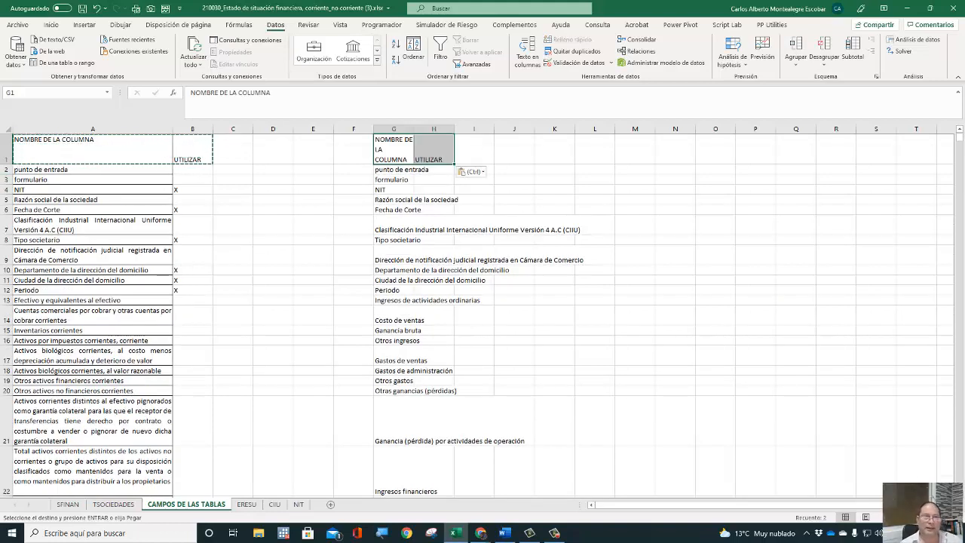
Apply the formatting of column A to column G with the format painter.
{"action": "left_click", "coordinate": [94, 132]}
{"action": "left_click", "coordinate": [53, 24]}
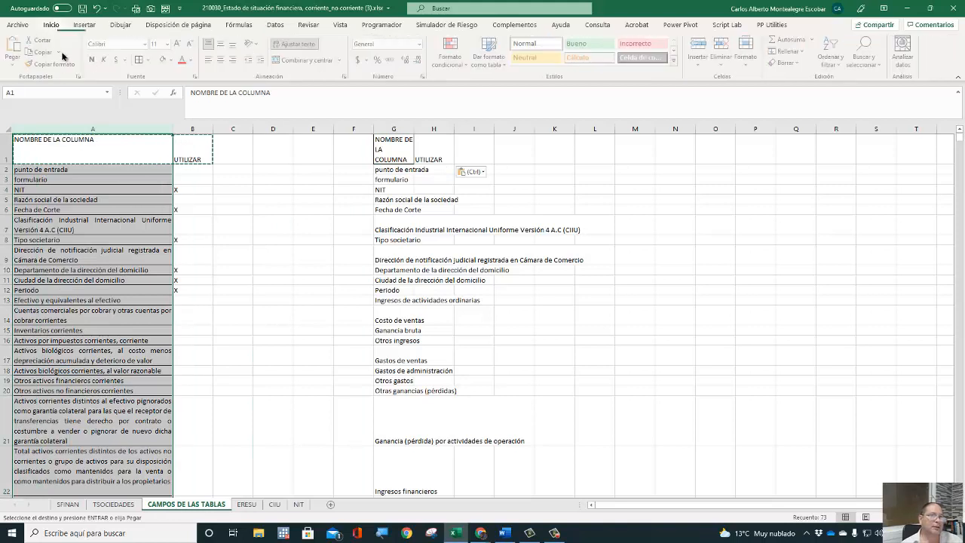
{"action": "left_click", "coordinate": [52, 64]}
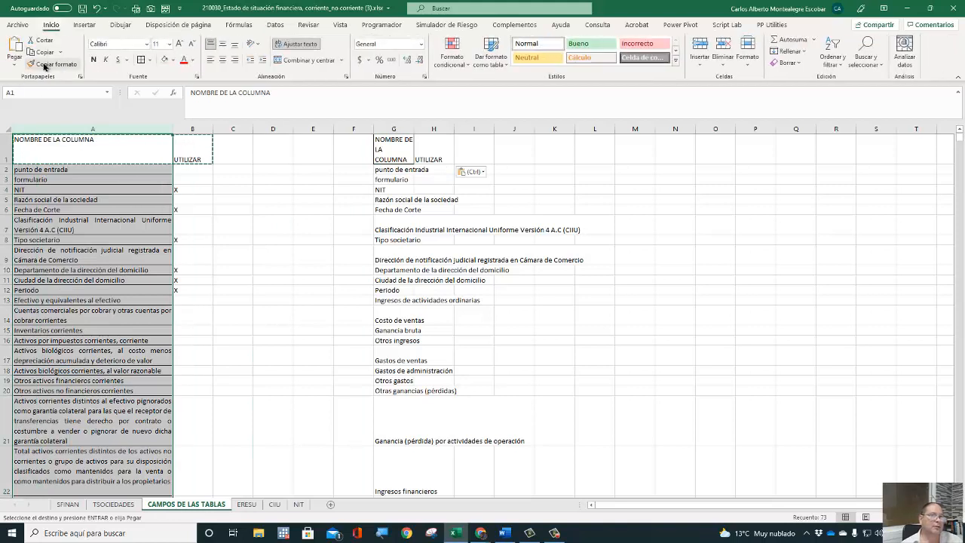
{"action": "left_click", "coordinate": [391, 127]}
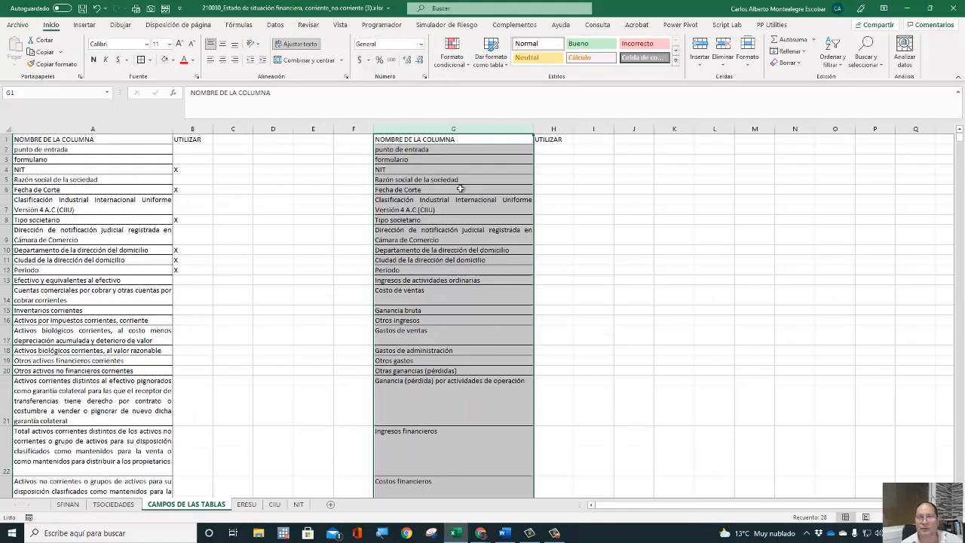
Mark NIT with an X in the UTILIZAR column of the second list.
{"action": "key", "text": "Down"}
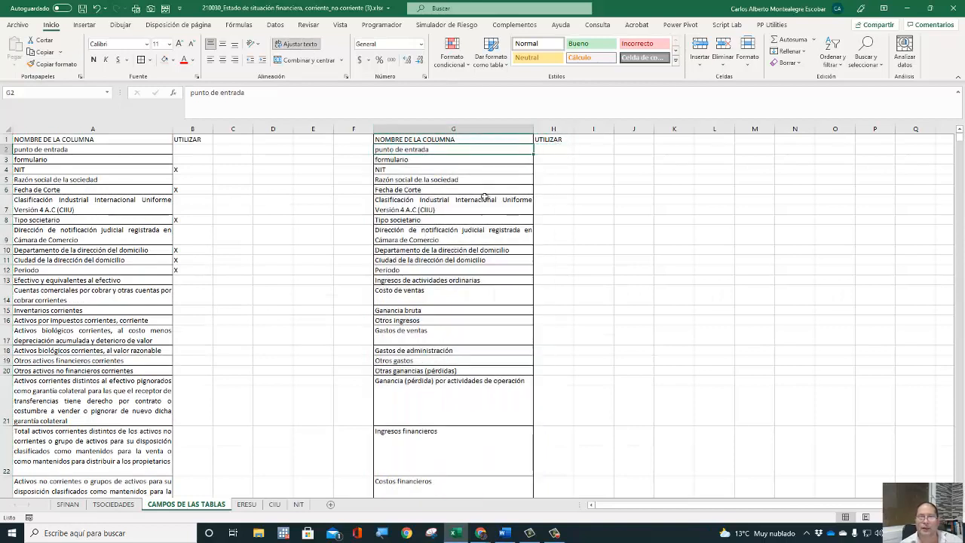
{"action": "key", "text": "Down"}
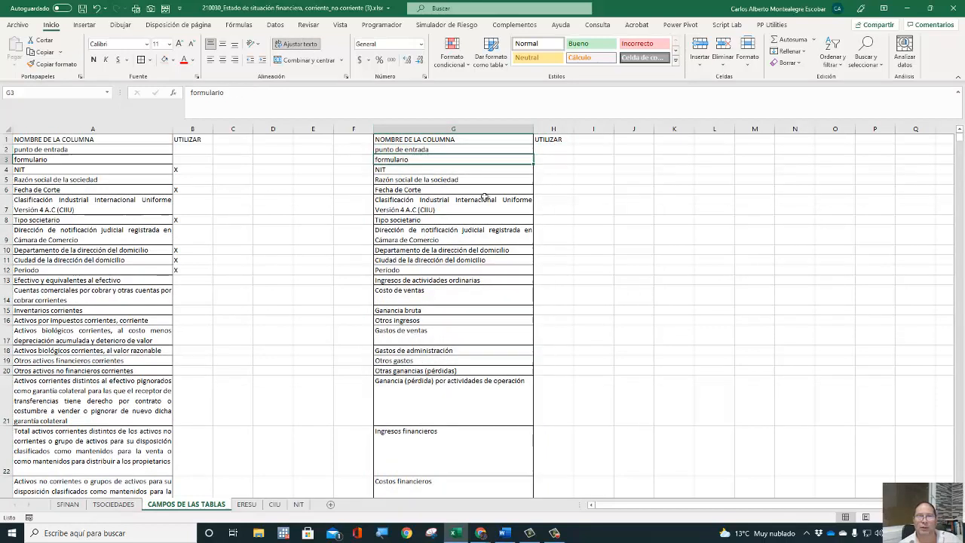
{"action": "key", "text": "Down"}
{"action": "key", "text": "Right"}
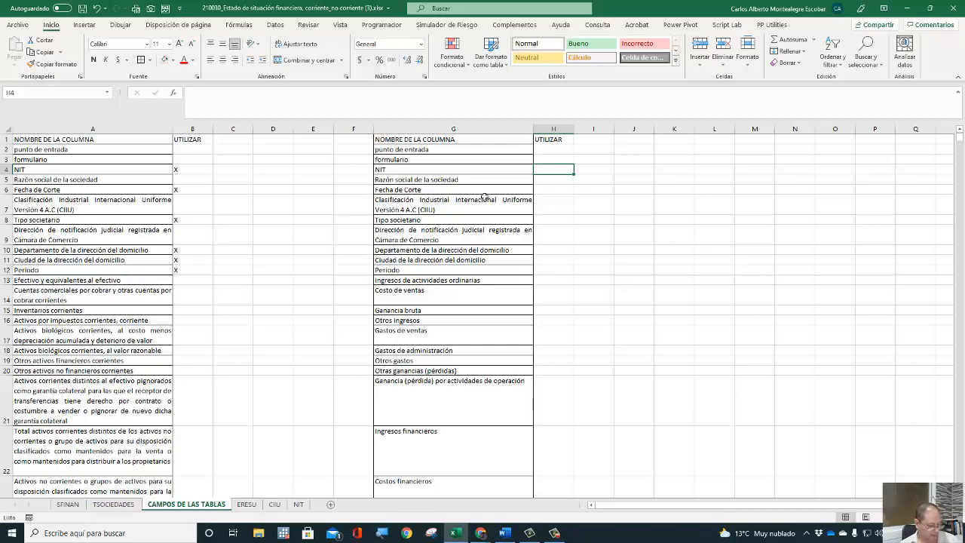
{"action": "type", "text": "X"}
{"action": "key", "text": "Return"}
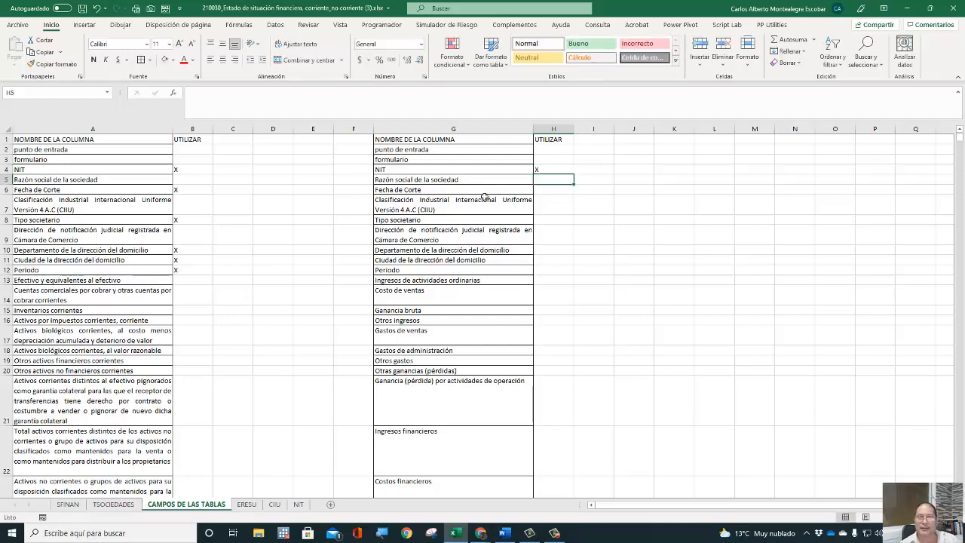
Mark Fecha de Corte with an X in the second list's UTILIZAR column, leaving that cell selected.
{"action": "key", "text": "Return"}
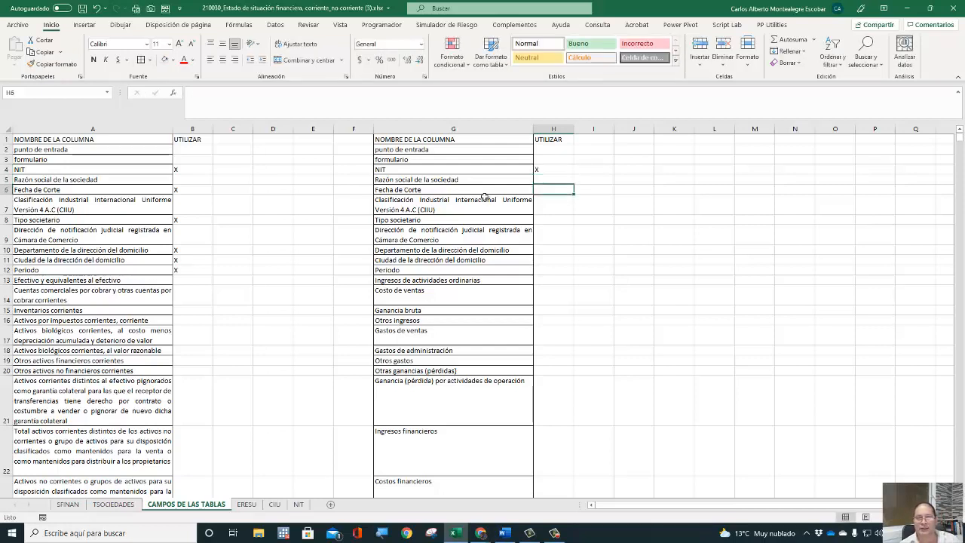
{"action": "type", "text": "X"}
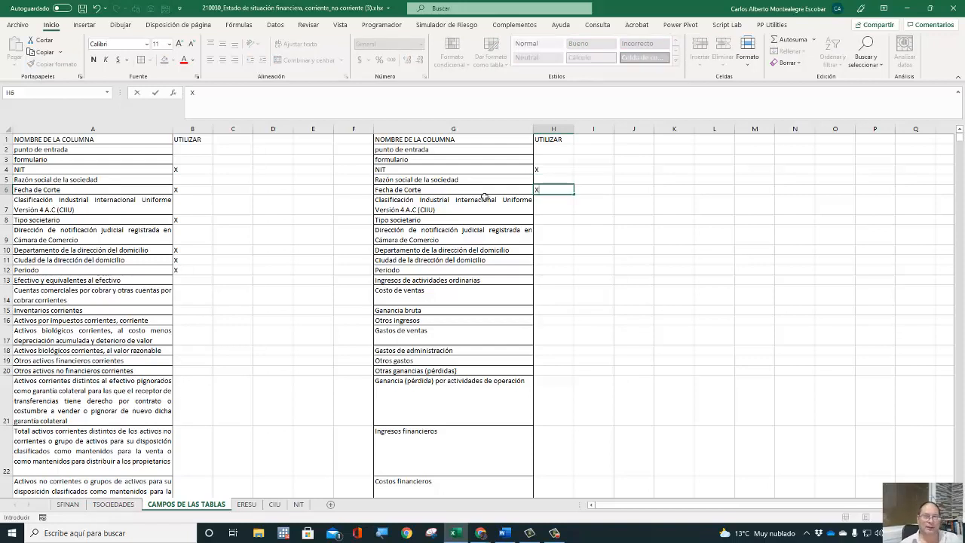
{"action": "key", "text": "Return"}
{"action": "key", "text": "Up"}
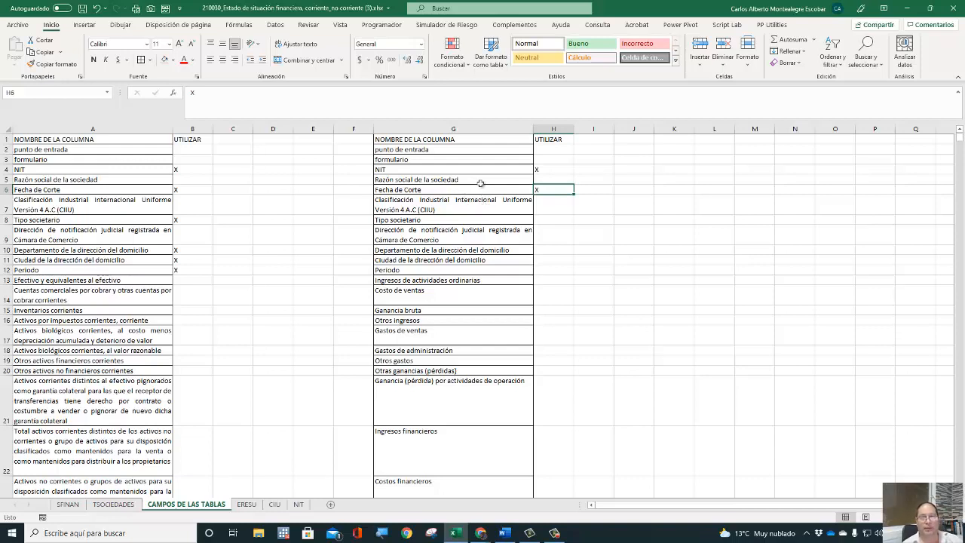
Mark Departamento de la dirección del domicilio, Ciudad de la dirección del domicilio and Periodo with an X in the second list's UTILIZAR column.
{"action": "left_click", "coordinate": [463, 221]}
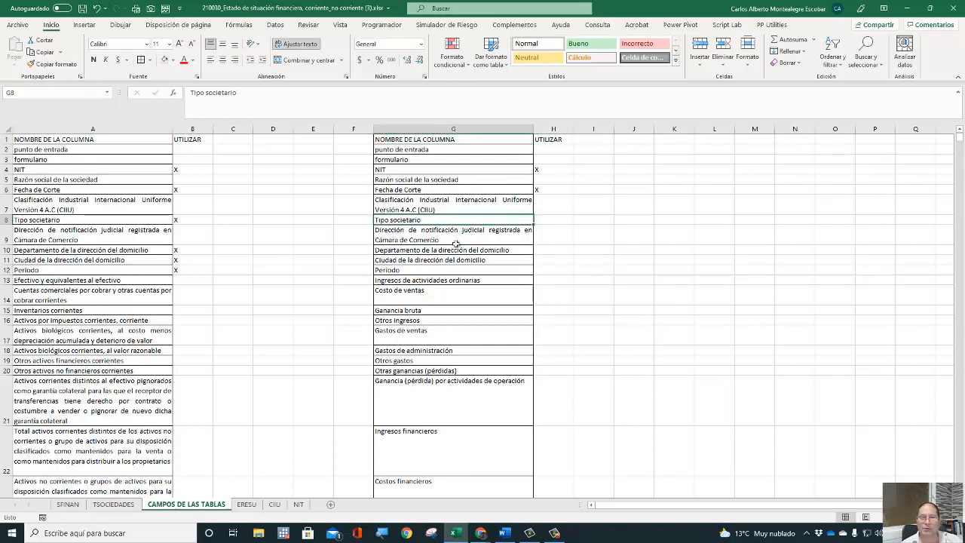
{"action": "left_click", "coordinate": [454, 233]}
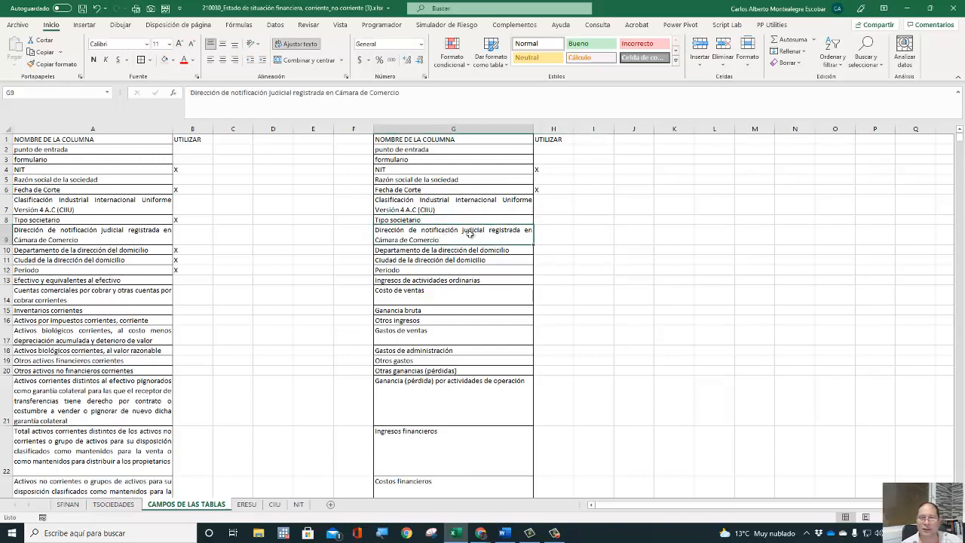
{"action": "left_click", "coordinate": [440, 251]}
{"action": "key", "text": "Right"}
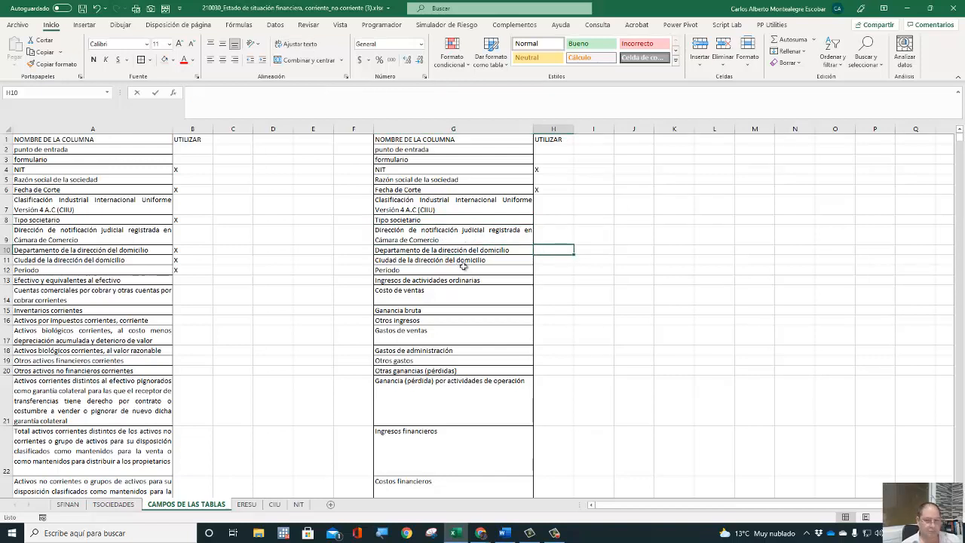
{"action": "type", "text": "x"}
{"action": "key", "text": "Return"}
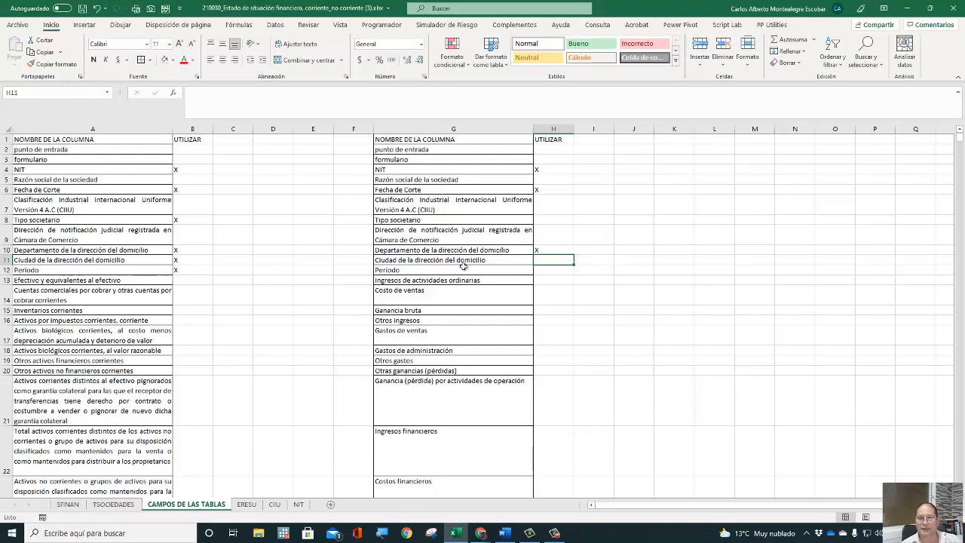
{"action": "type", "text": "x"}
{"action": "key", "text": "Return"}
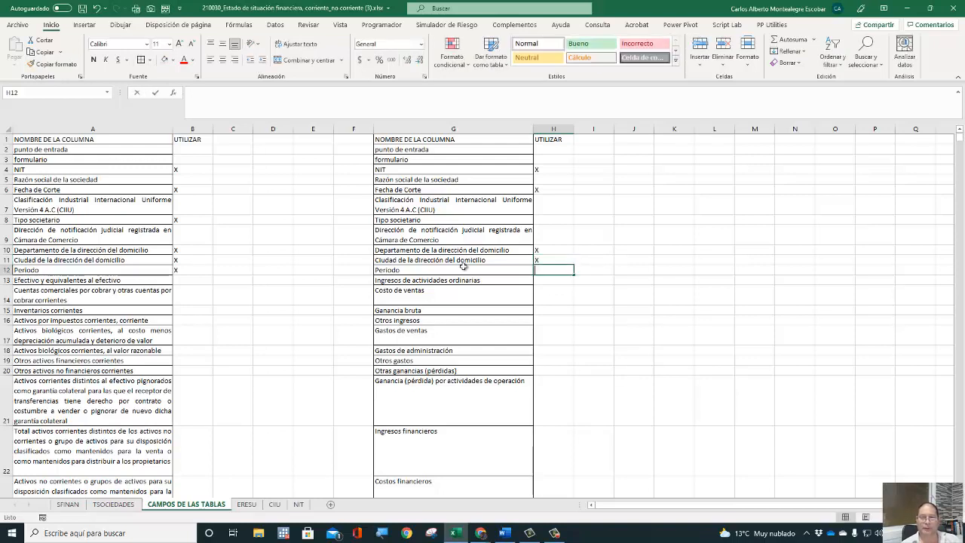
{"action": "type", "text": "x"}
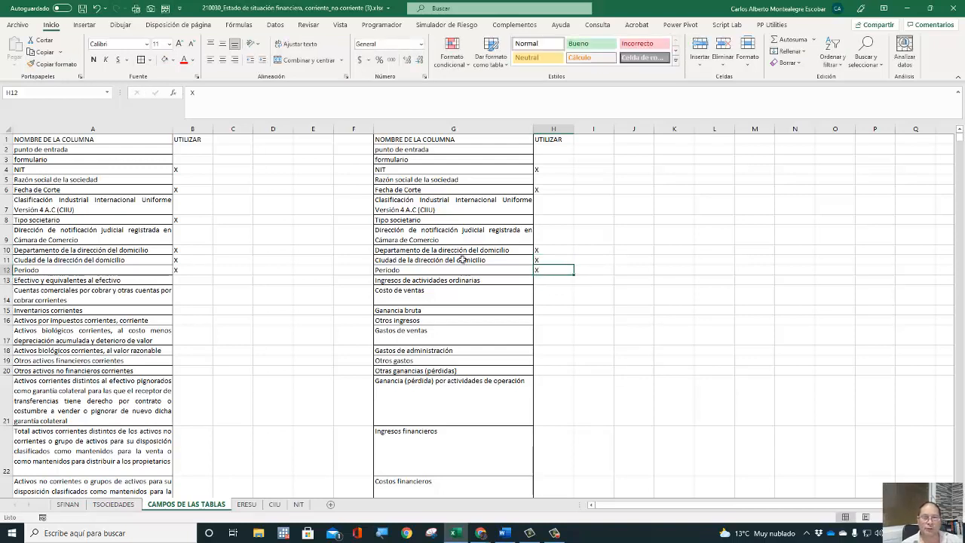
Examine the distinct values of the Periodo column on the ERESU sheet through its filter list, without applying a filter.
{"action": "left_click", "coordinate": [247, 505]}
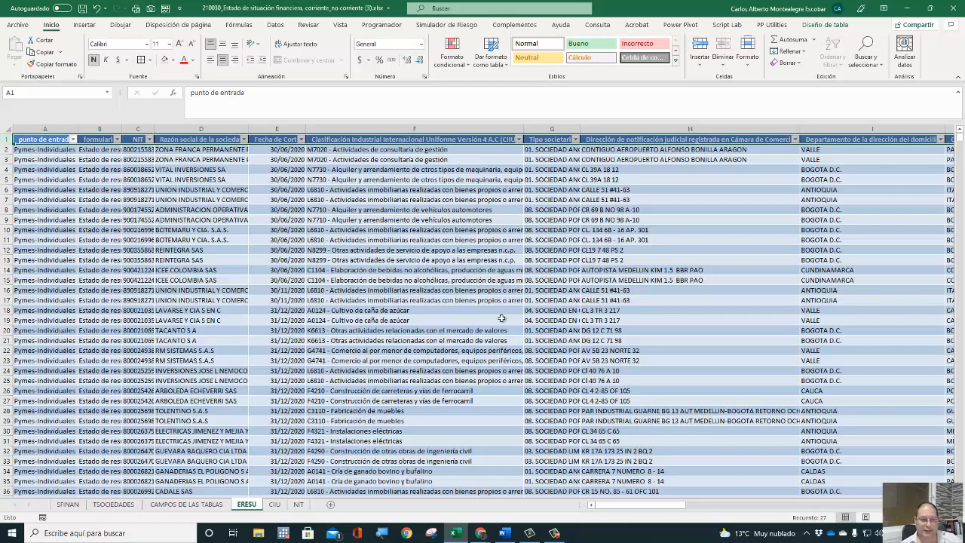
{"action": "left_click", "coordinate": [437, 179]}
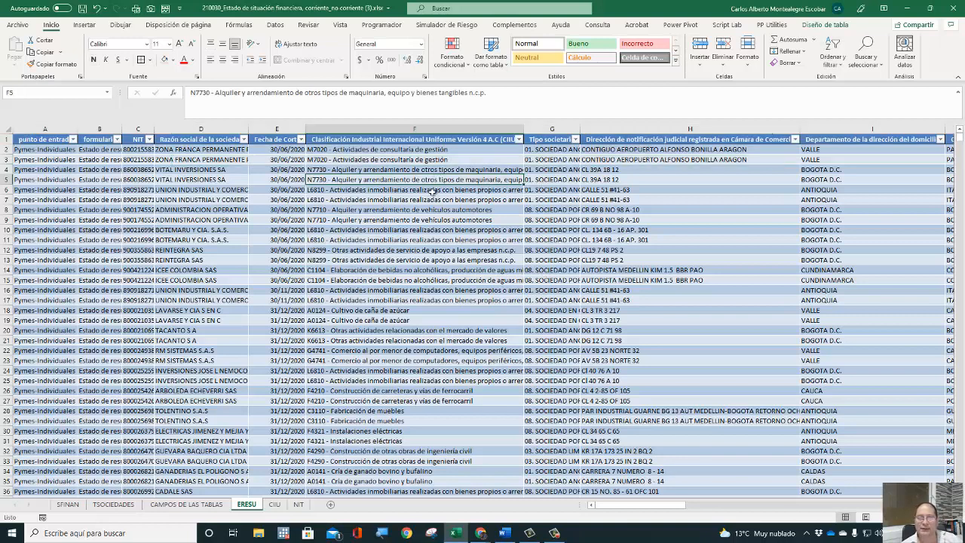
{"action": "key", "text": "Right"}
{"action": "key", "text": "Right"}
{"action": "key", "text": "Right"}
{"action": "key", "text": "Right"}
{"action": "key", "text": "Right"}
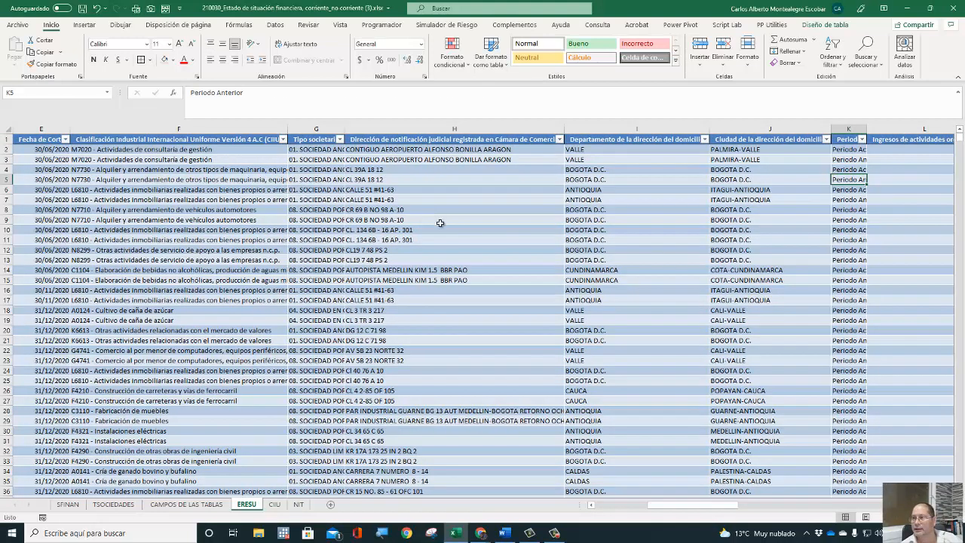
{"action": "left_click", "coordinate": [862, 139]}
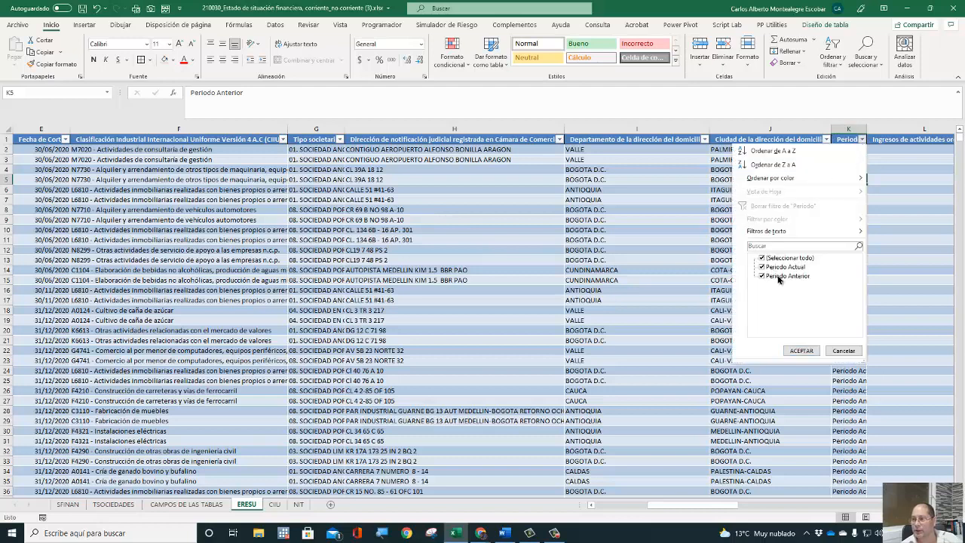
{"action": "left_click", "coordinate": [841, 352]}
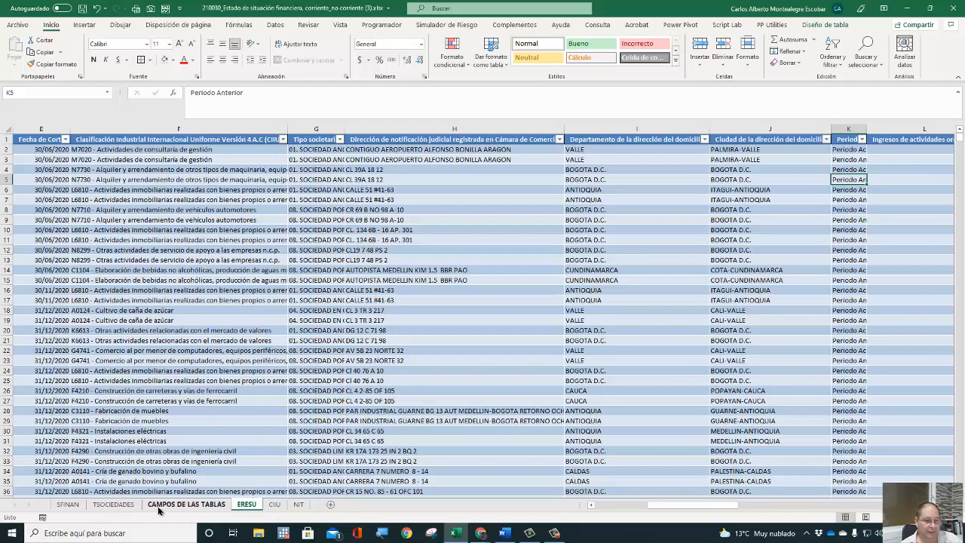
Copy the Periodo column of the ERESU sheet and paste it as values into column A of a new sheet.
{"action": "left_click", "coordinate": [846, 130]}
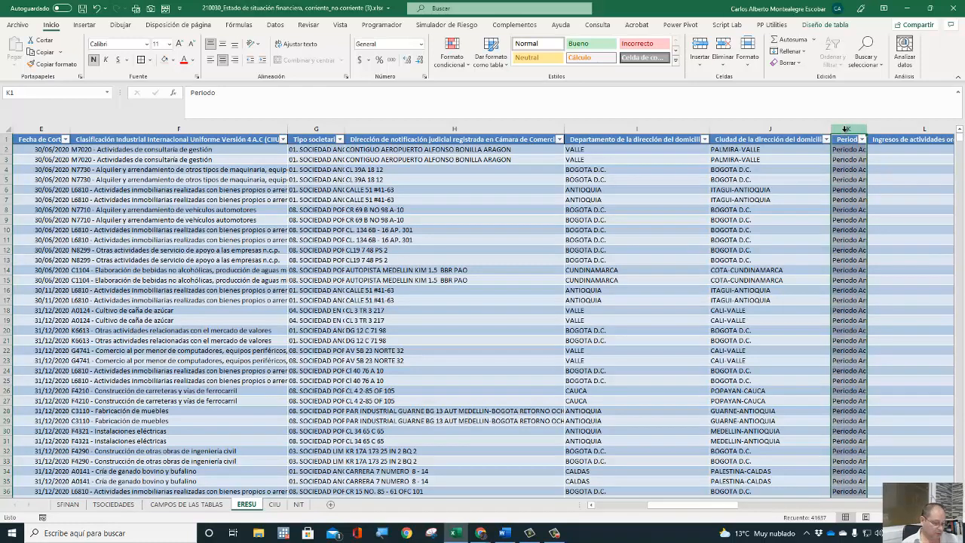
{"action": "key", "text": "ctrl+c"}
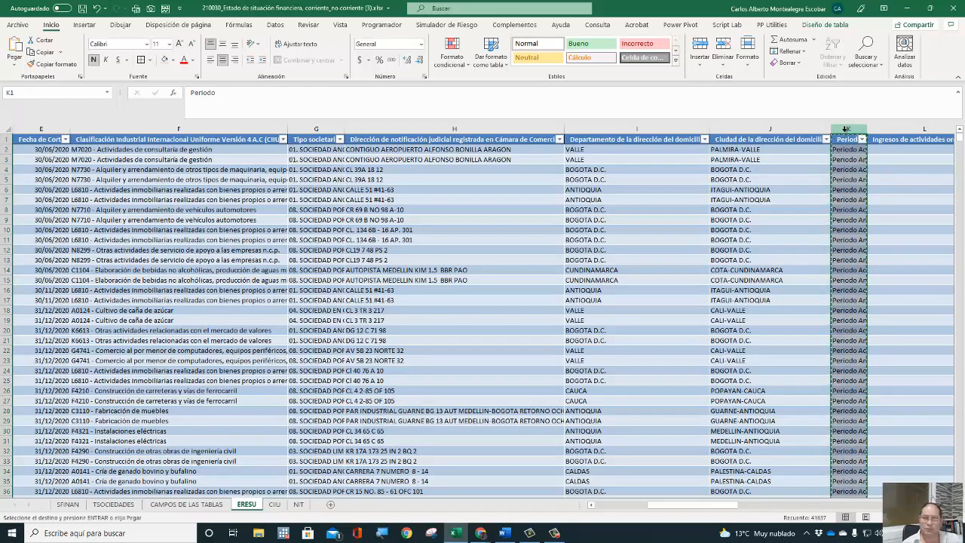
{"action": "left_click", "coordinate": [330, 505]}
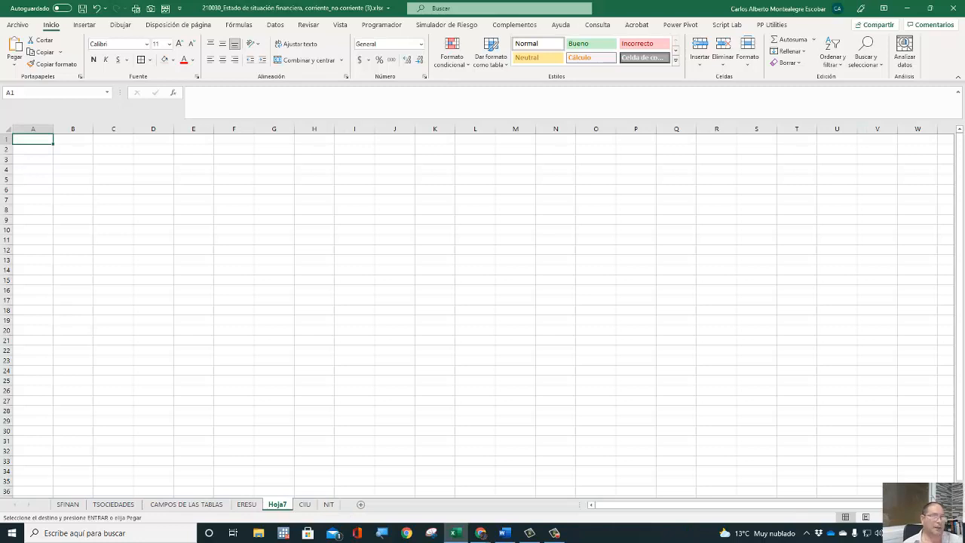
{"action": "left_click", "coordinate": [17, 67]}
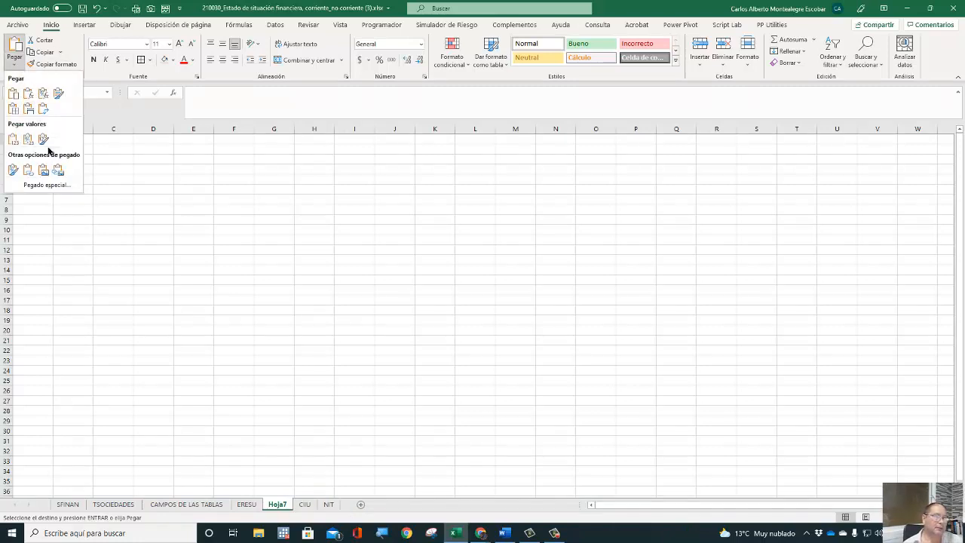
{"action": "left_click", "coordinate": [23, 141]}
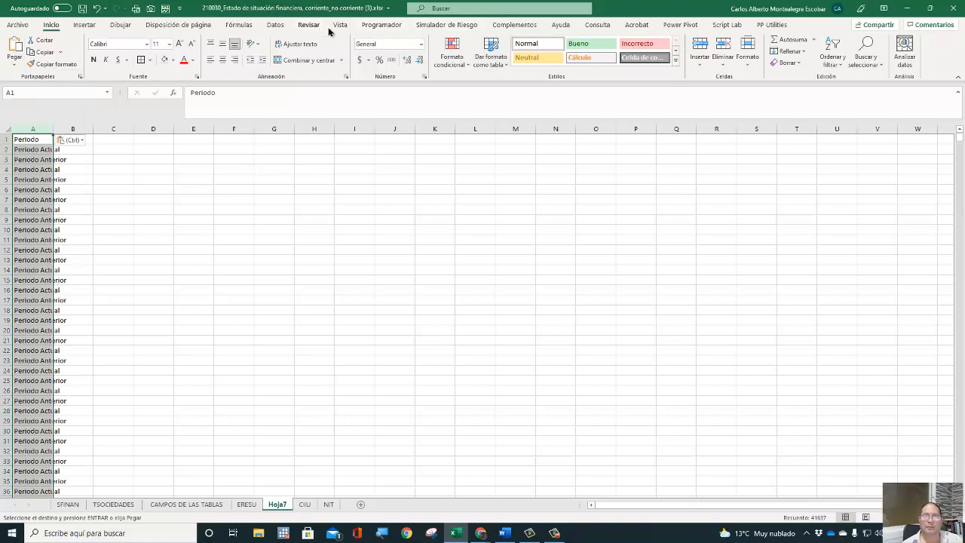
Remove the duplicate values from the pasted Periodo column A.
{"action": "left_click", "coordinate": [277, 27]}
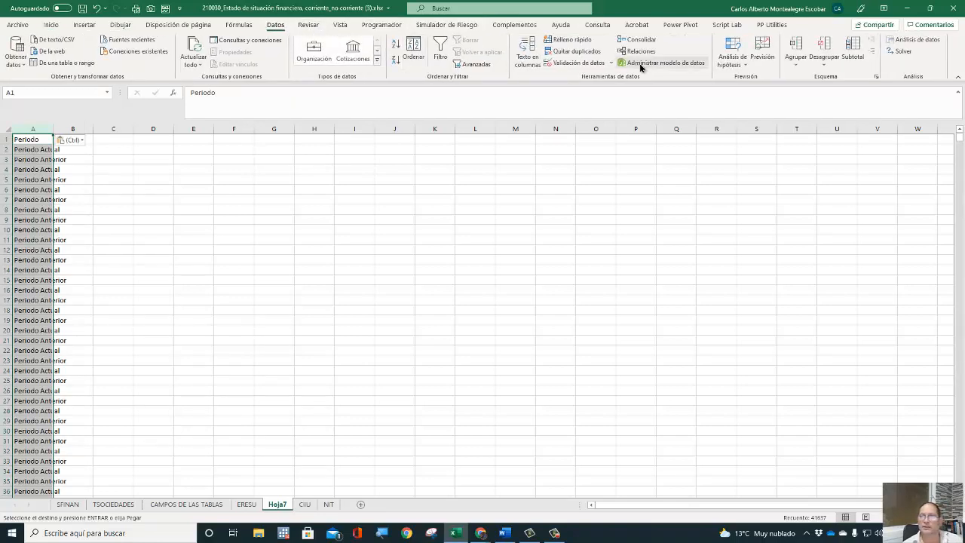
{"action": "left_click", "coordinate": [573, 51]}
{"action": "left_click", "coordinate": [605, 367]}
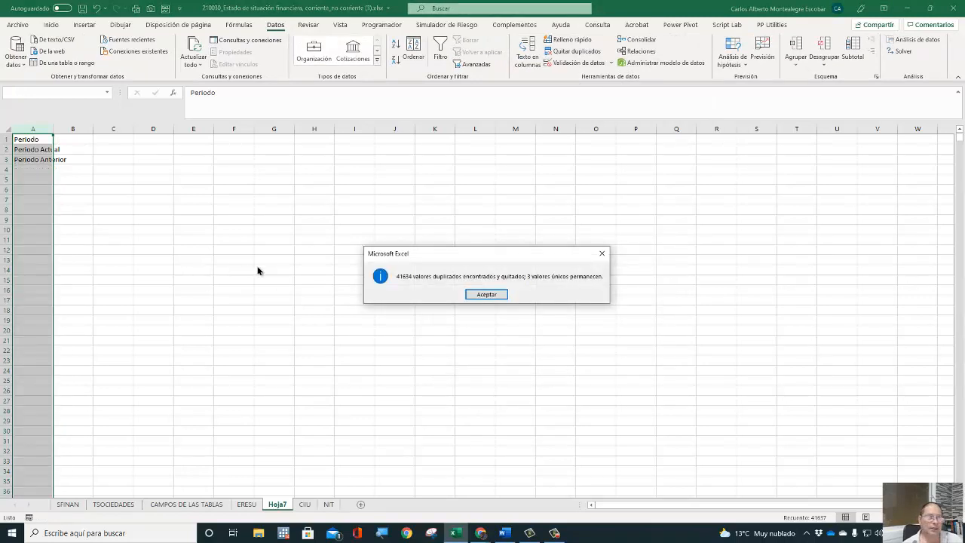
{"action": "left_click", "coordinate": [482, 294]}
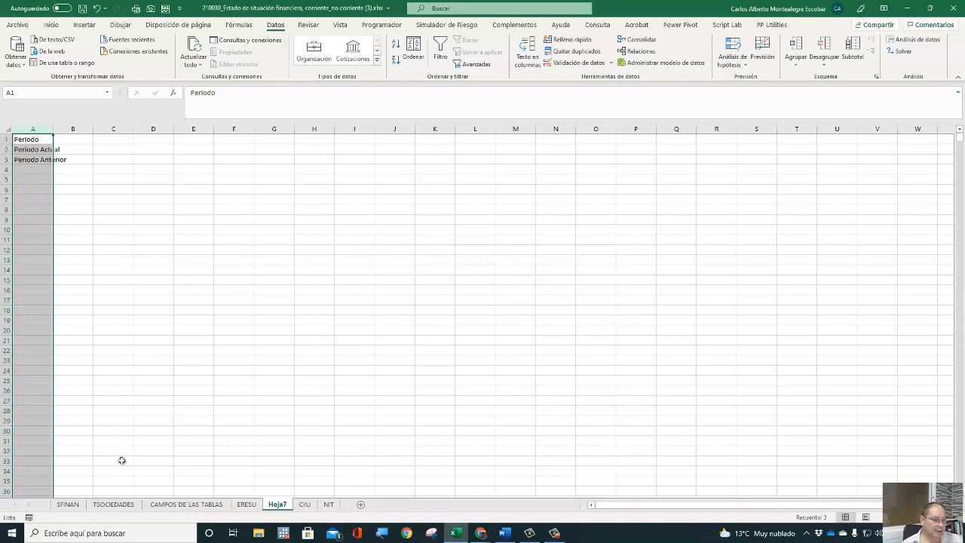
Copy the entire Periodo column of the SFINAN sheet.
{"action": "left_click", "coordinate": [67, 505]}
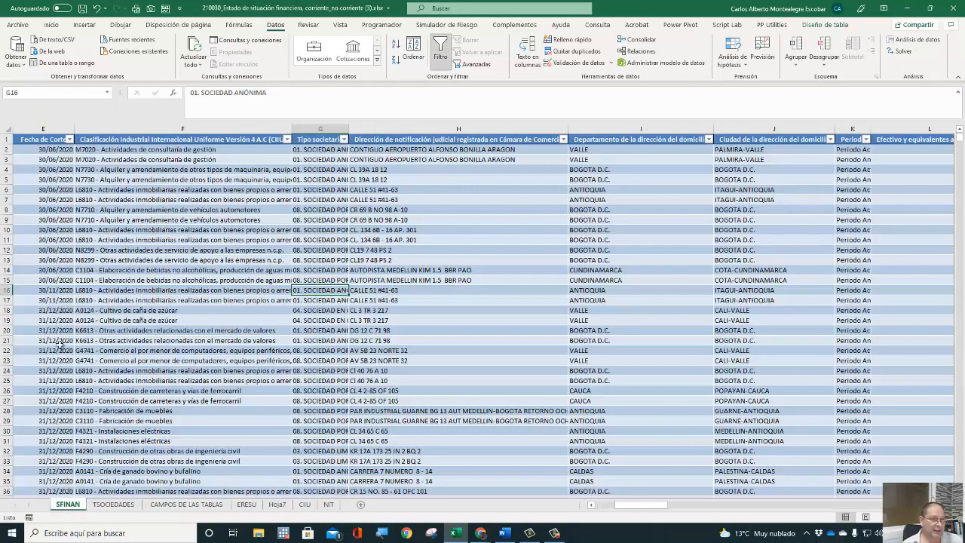
{"action": "left_click", "coordinate": [524, 160]}
{"action": "key", "text": "Right"}
{"action": "key", "text": "Right"}
{"action": "key", "text": "Right"}
{"action": "key", "text": "Right"}
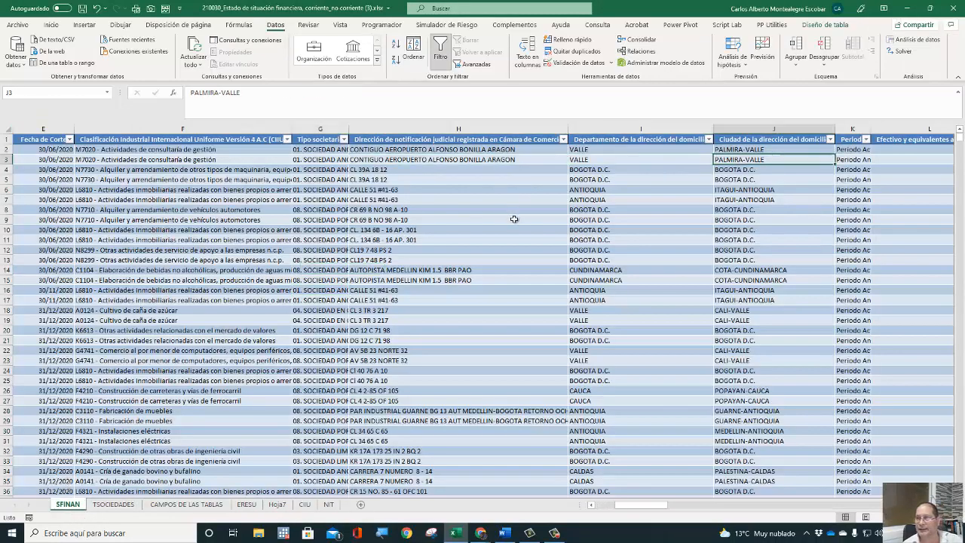
{"action": "key", "text": "Left"}
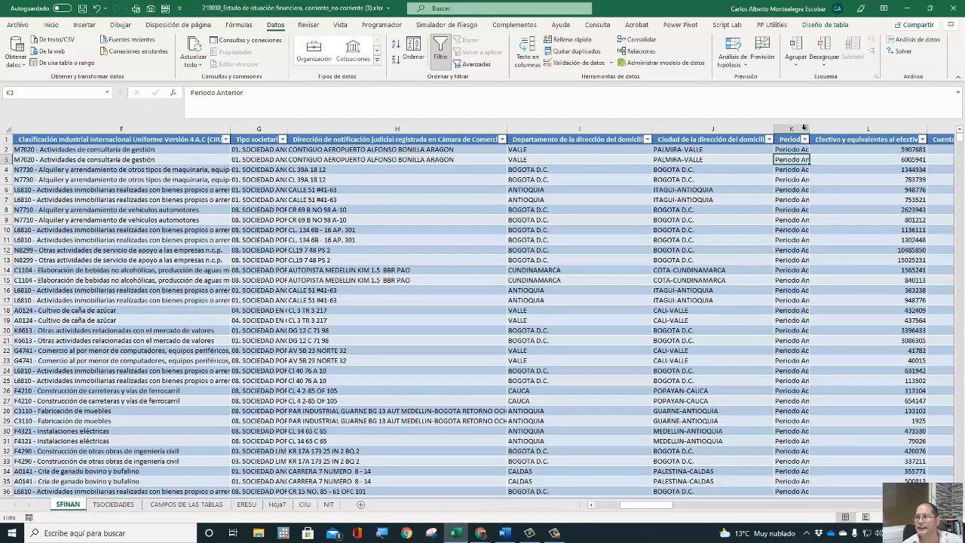
{"action": "left_click", "coordinate": [798, 126]}
{"action": "key", "text": "ctrl+c"}
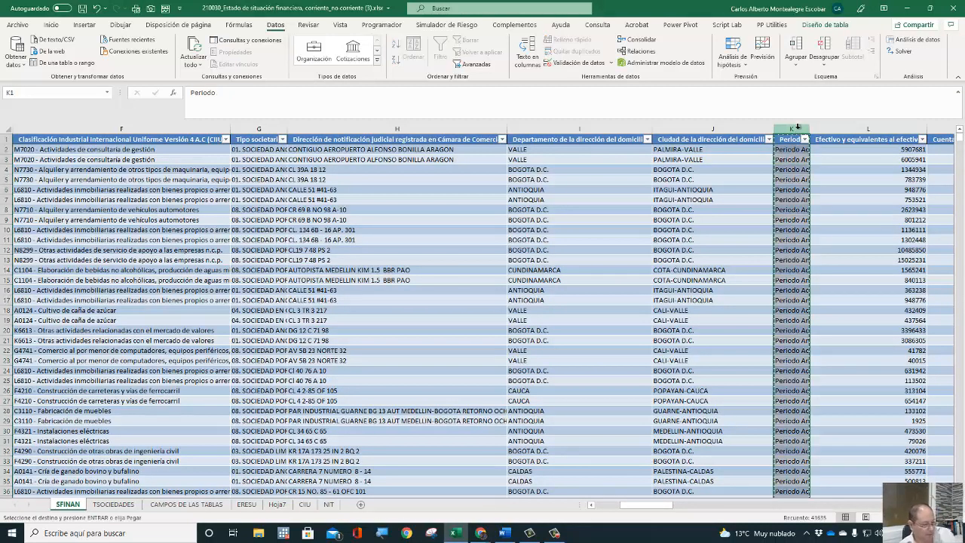
Paste the copied SFINAN Periodo column as values into column D of the Hoja7 sheet.
{"action": "left_click", "coordinate": [277, 504]}
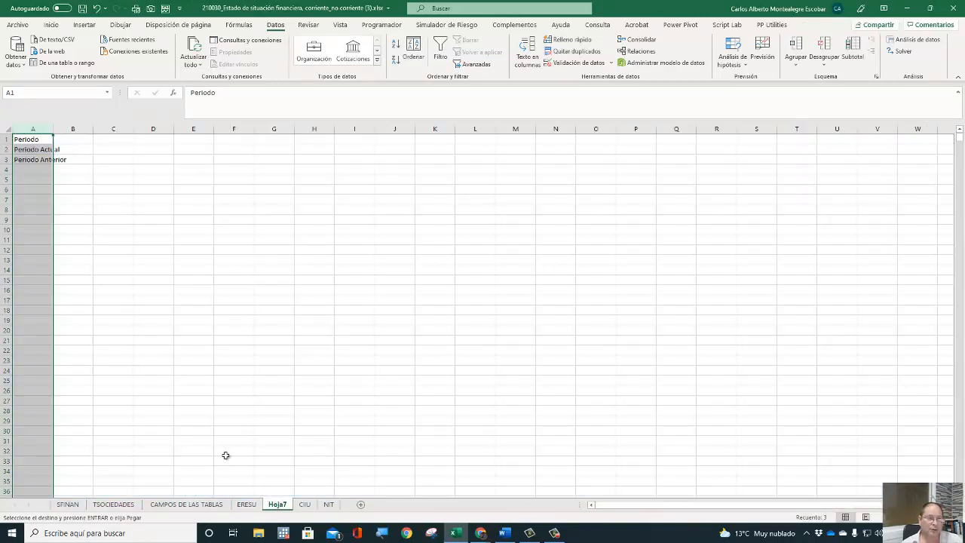
{"action": "left_click", "coordinate": [145, 139]}
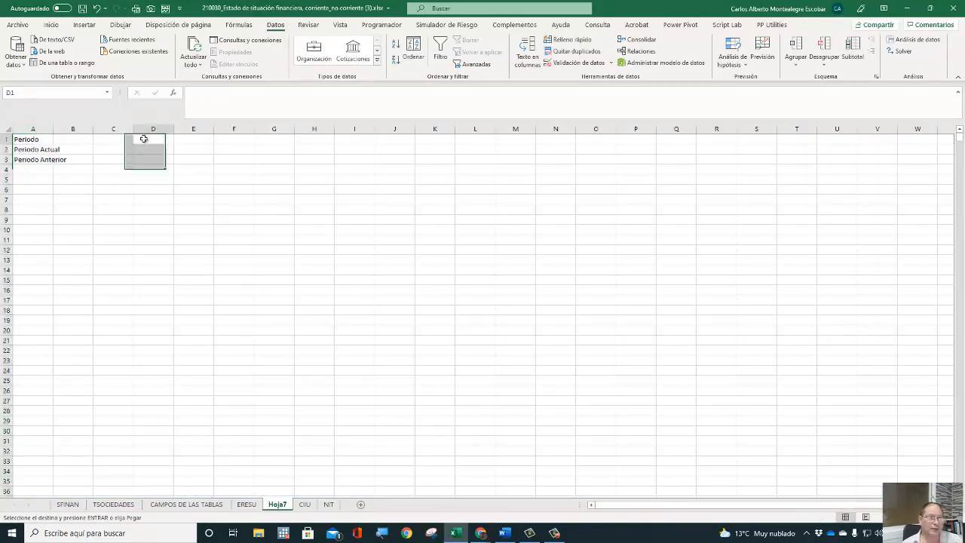
{"action": "left_click", "coordinate": [24, 64]}
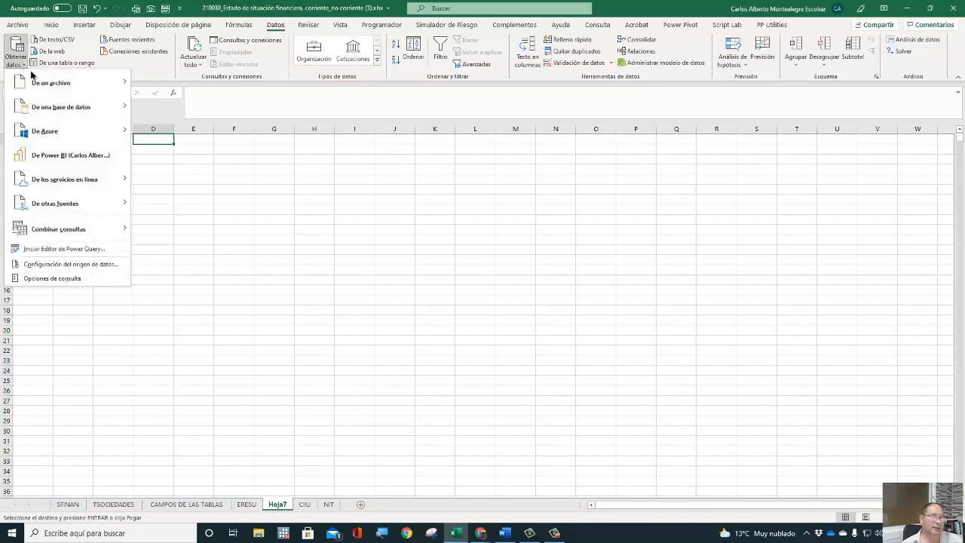
{"action": "left_click", "coordinate": [51, 24]}
{"action": "left_click", "coordinate": [13, 67]}
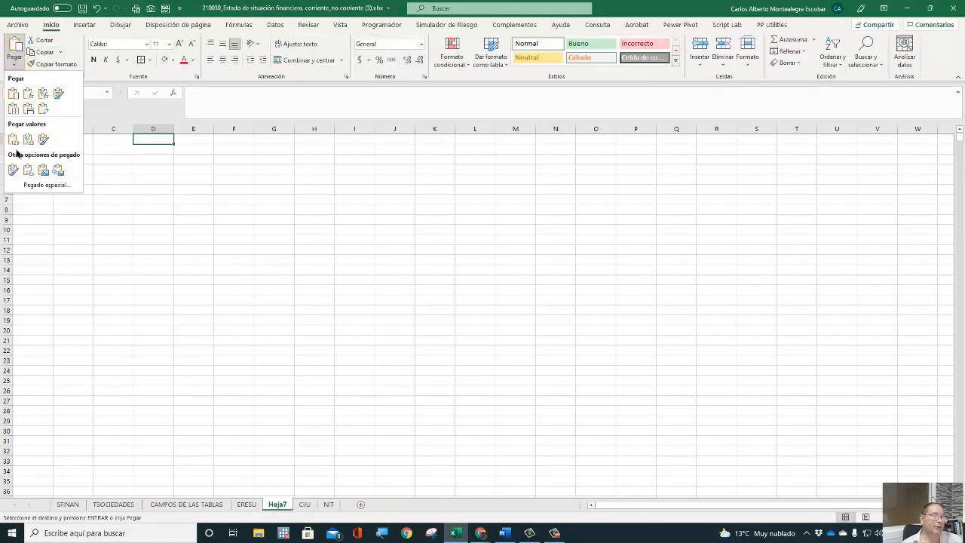
{"action": "left_click", "coordinate": [13, 140]}
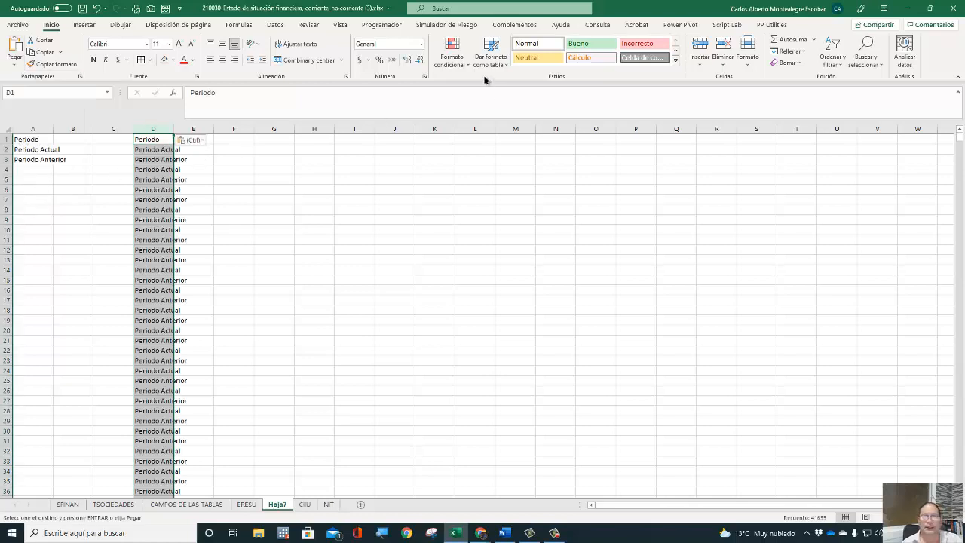
Remove the duplicates from column D to compare it with column A, and delete column D.
{"action": "left_click", "coordinate": [276, 26]}
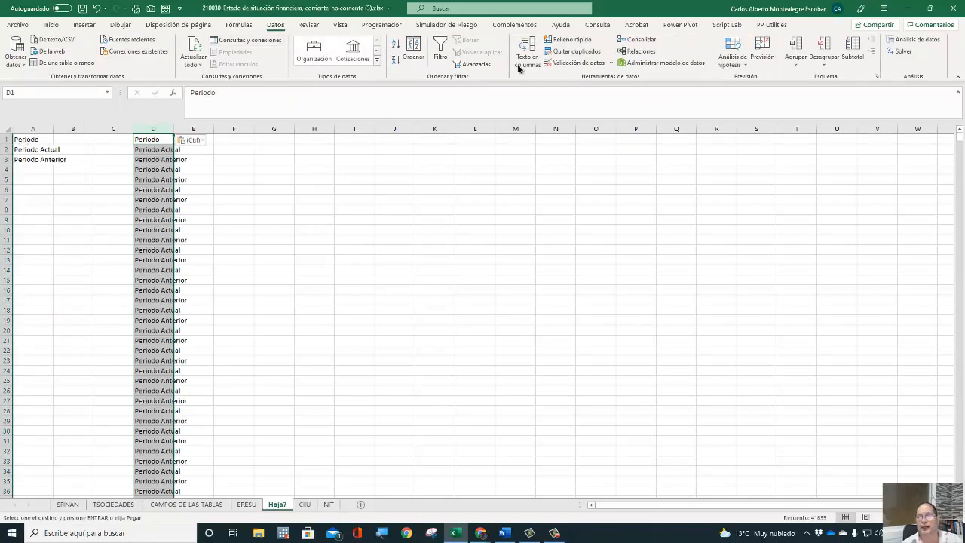
{"action": "left_click", "coordinate": [577, 51]}
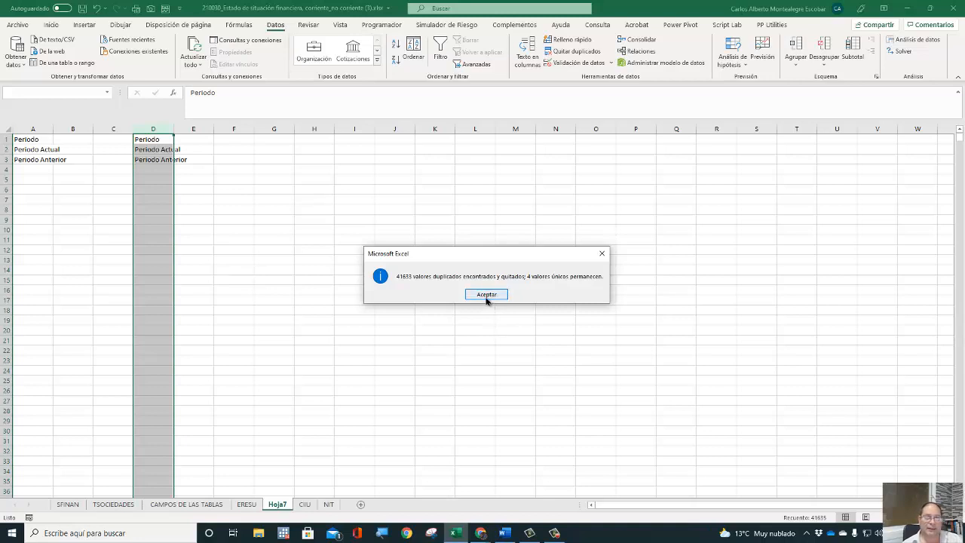
{"action": "left_click", "coordinate": [487, 297]}
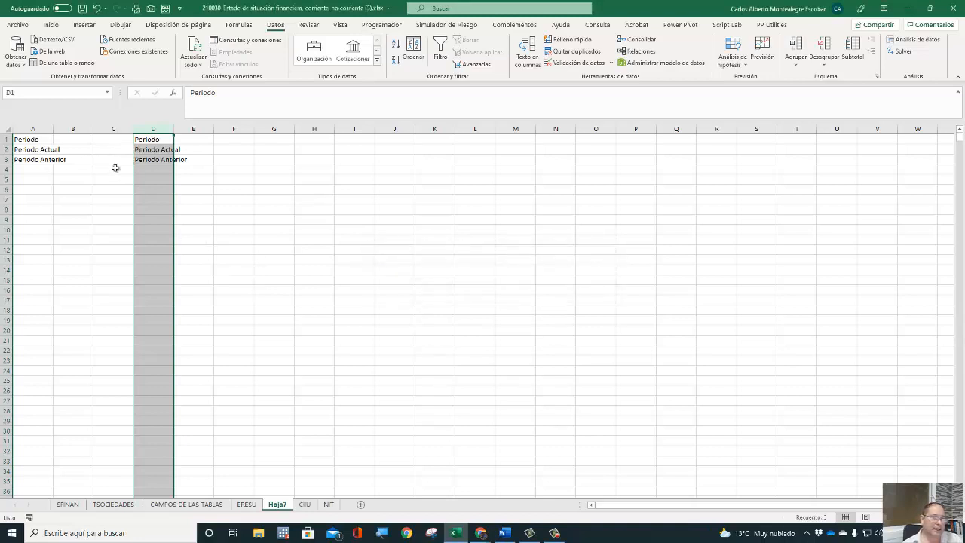
{"action": "right_click", "coordinate": [153, 130]}
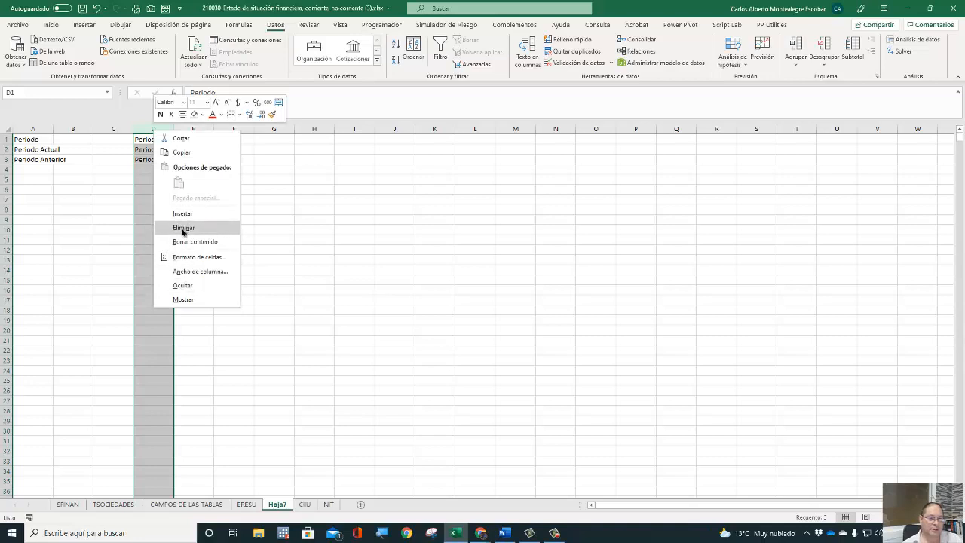
{"action": "left_click", "coordinate": [181, 228]}
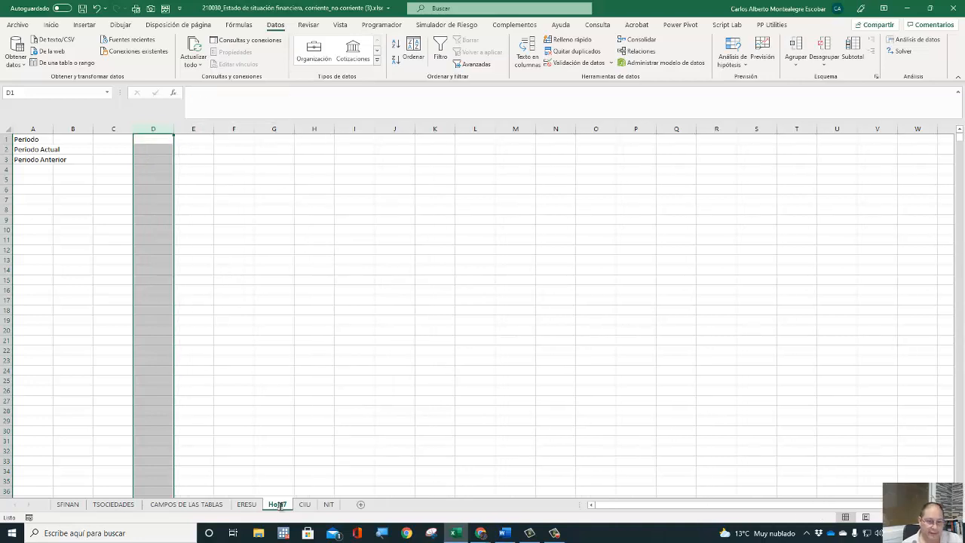
Rename the Hoja7 sheet as PERIODOS.
{"action": "left_click_drag", "start_coordinate": [280, 507], "coordinate": [253, 485]}
{"action": "type", "text": "PERIODOS"}
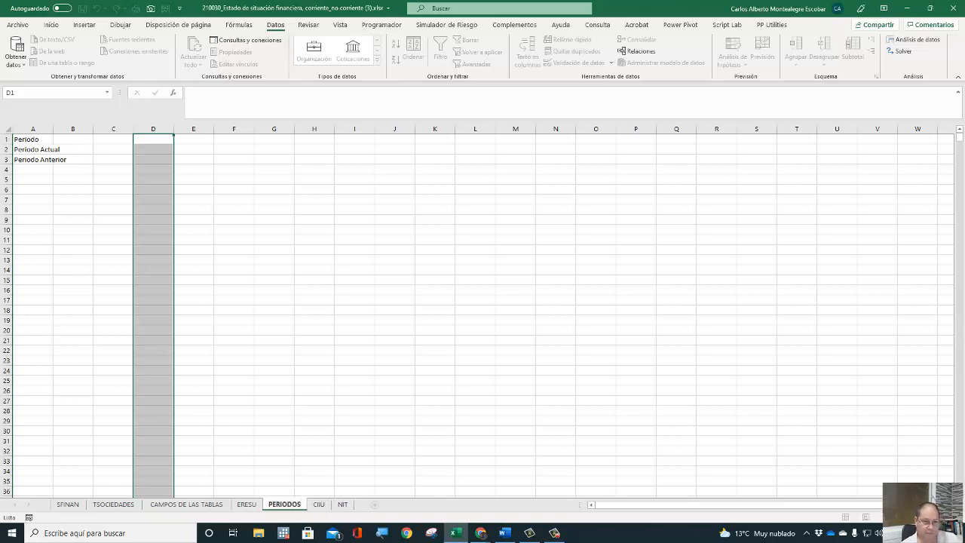
{"action": "key", "text": "Return"}
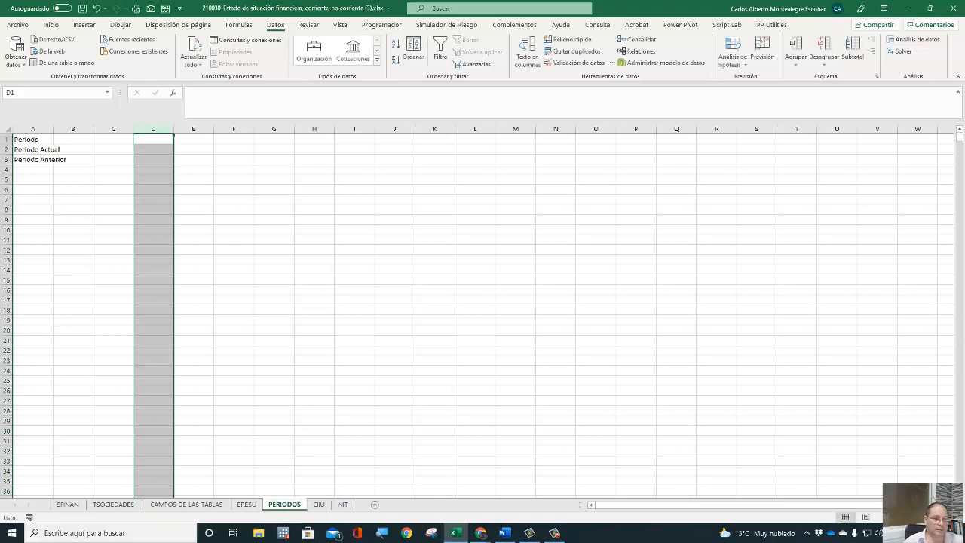
Reorder the sheets by moving TSOCIEDADES directly before PERIODOS and ERESU directly after SFINAN.
{"action": "left_click", "coordinate": [21, 140]}
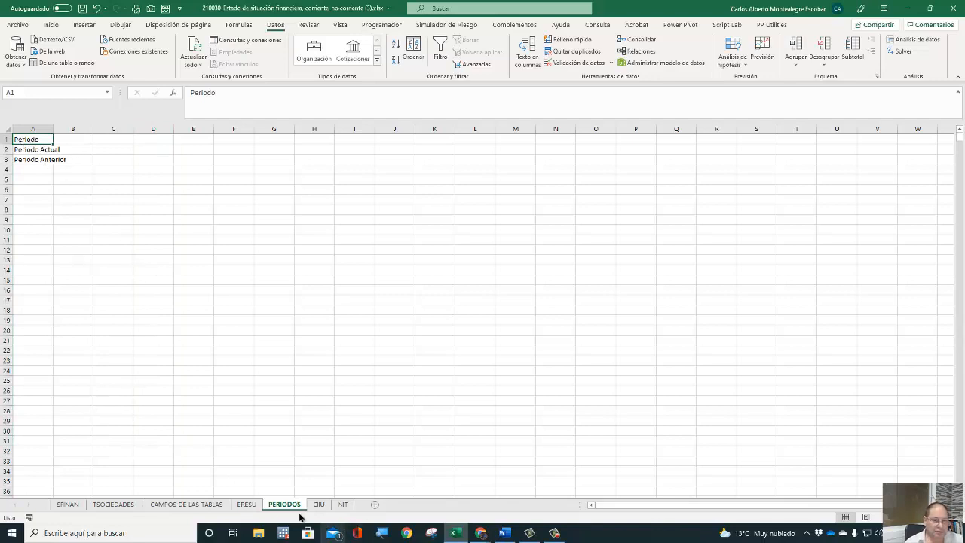
{"action": "left_click", "coordinate": [114, 506]}
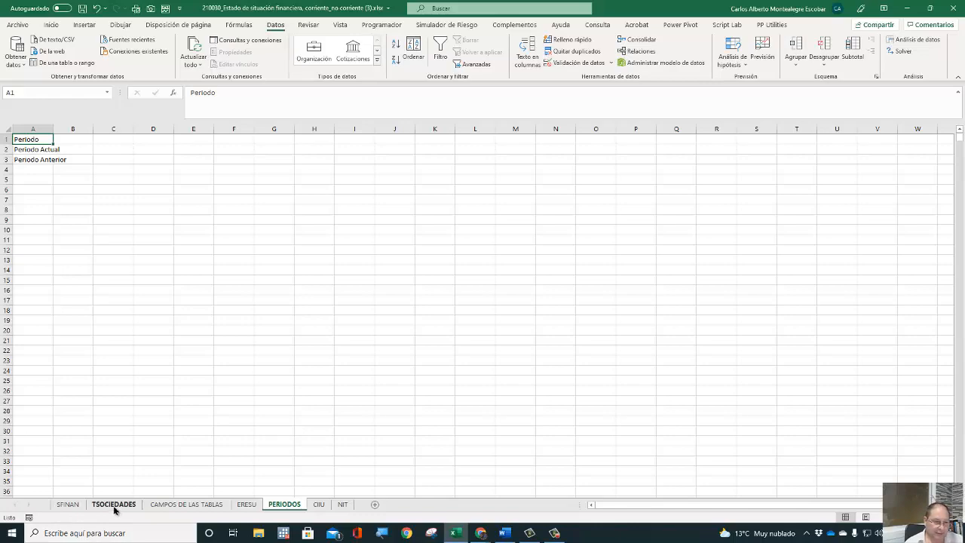
{"action": "left_click", "coordinate": [74, 506]}
{"action": "left_click", "coordinate": [103, 507]}
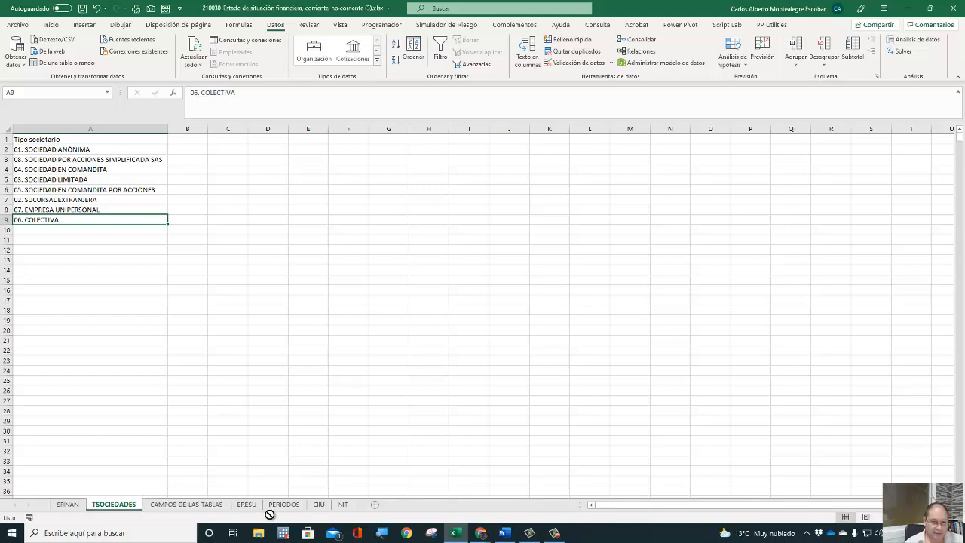
{"action": "left_click_drag", "start_coordinate": [269, 515], "coordinate": [265, 516]}
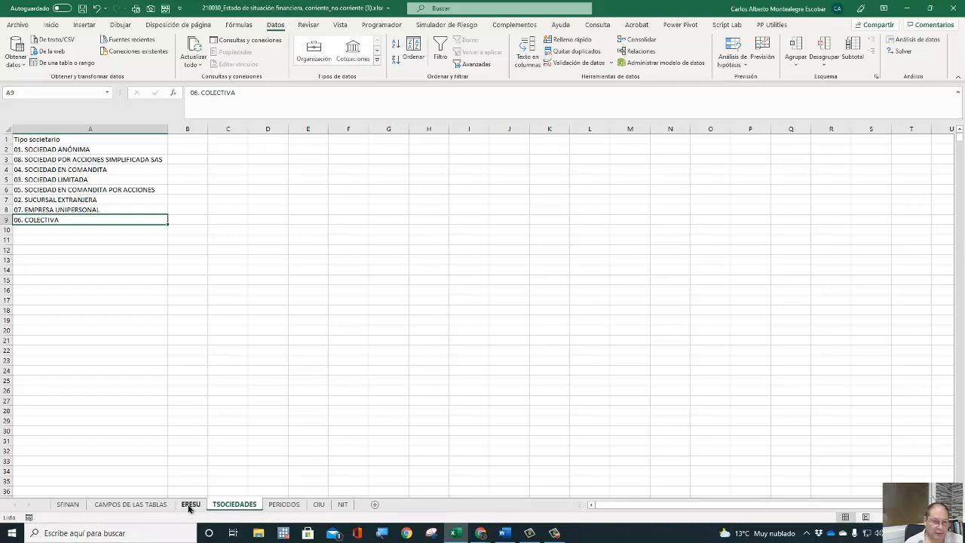
{"action": "left_click_drag", "start_coordinate": [189, 508], "coordinate": [111, 520]}
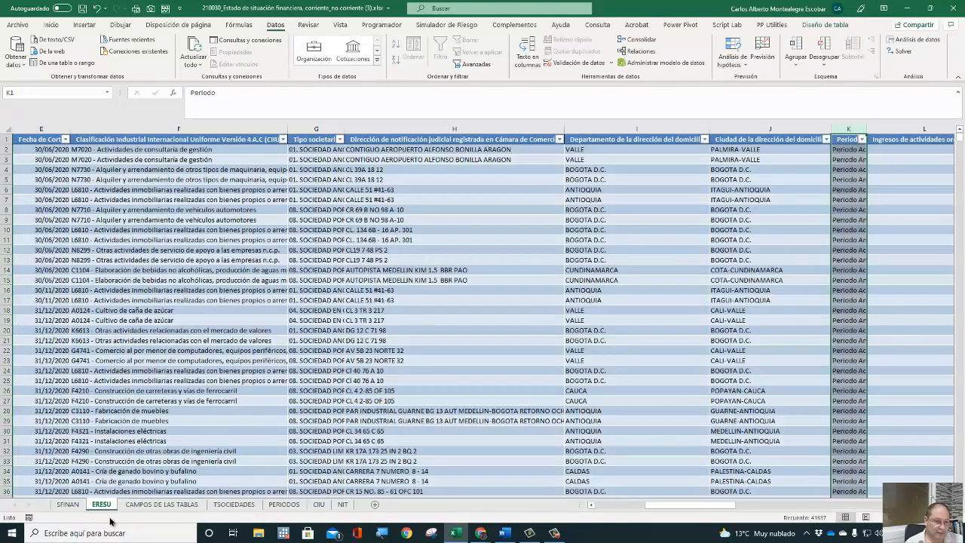
On CAMPOS DE LAS TABLAS, mark the ERESU fields Otras ganancias (pérdidas) and Ganancia (pérdida) por actividades de operación with X under UTILIZAR.
{"action": "left_click", "coordinate": [161, 505]}
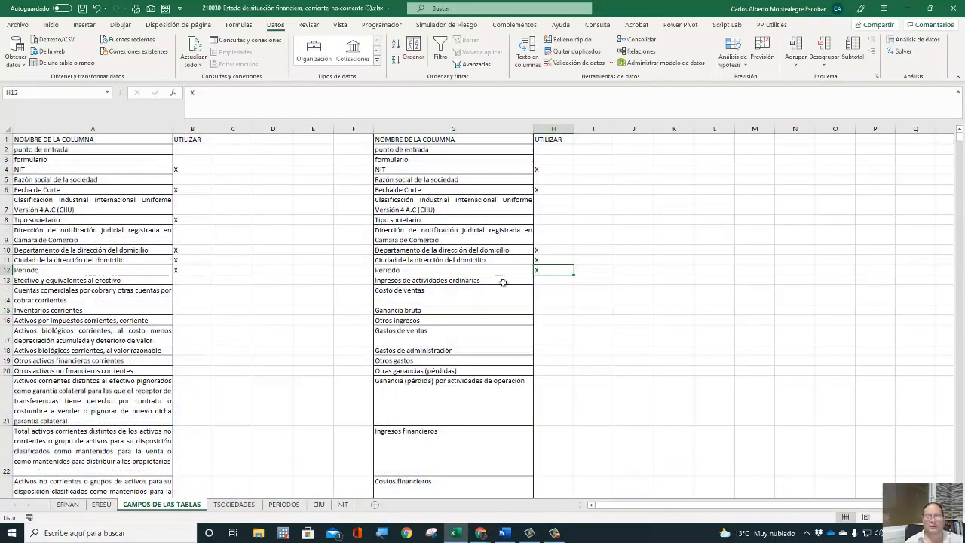
{"action": "key", "text": "Return"}
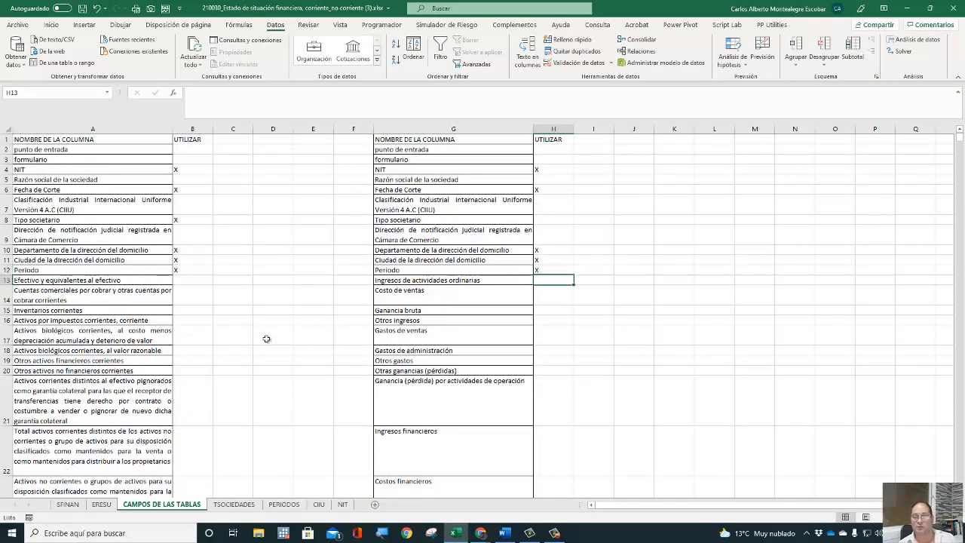
{"action": "key", "text": "Return"}
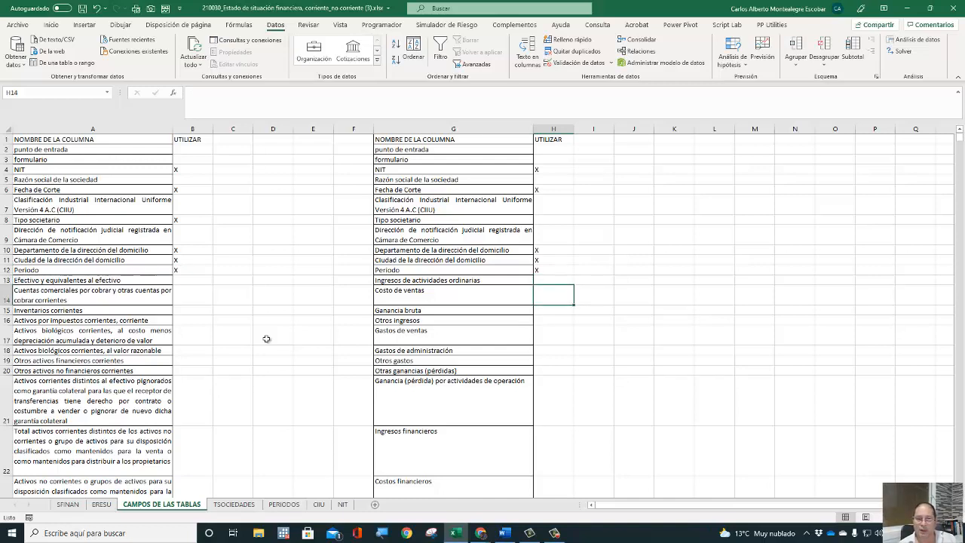
{"action": "key", "text": "Return"}
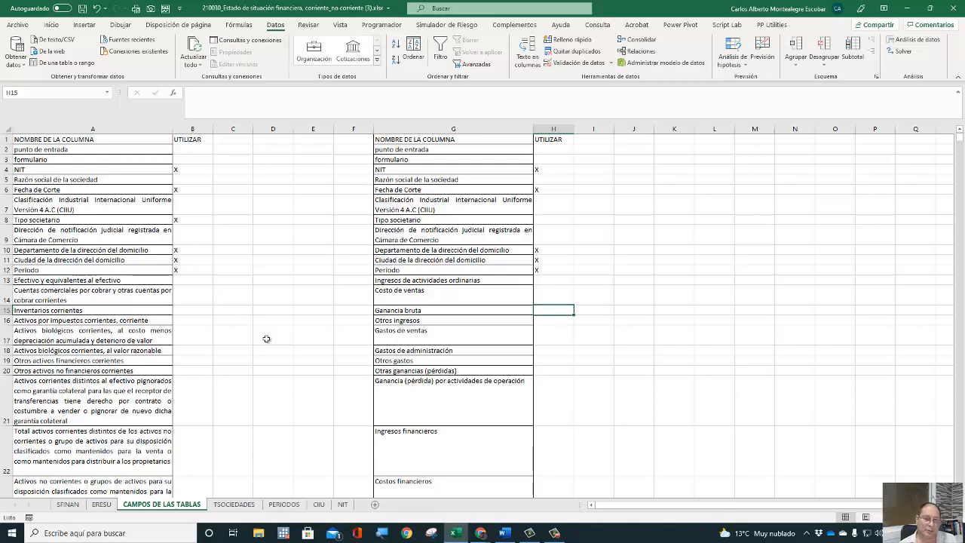
{"action": "key", "text": "Down"}
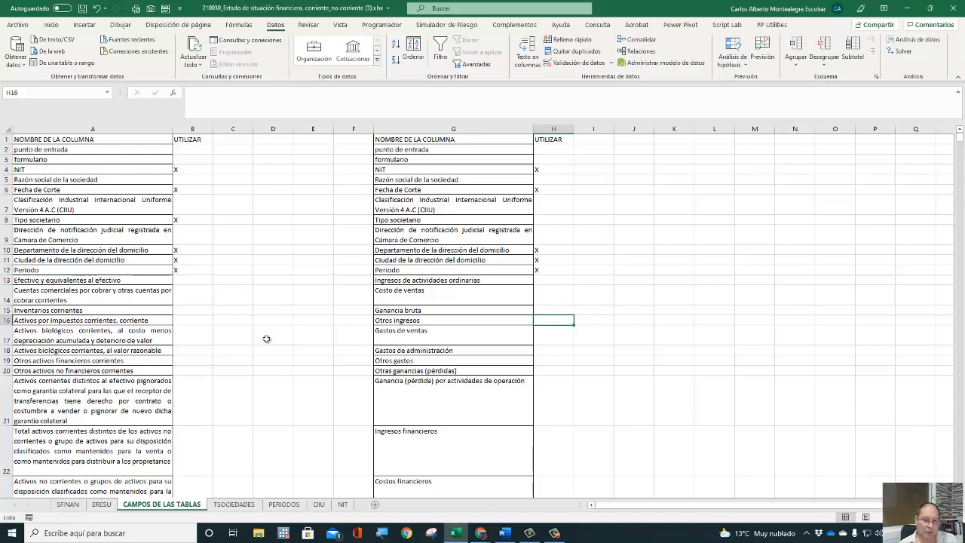
{"action": "key", "text": "Down"}
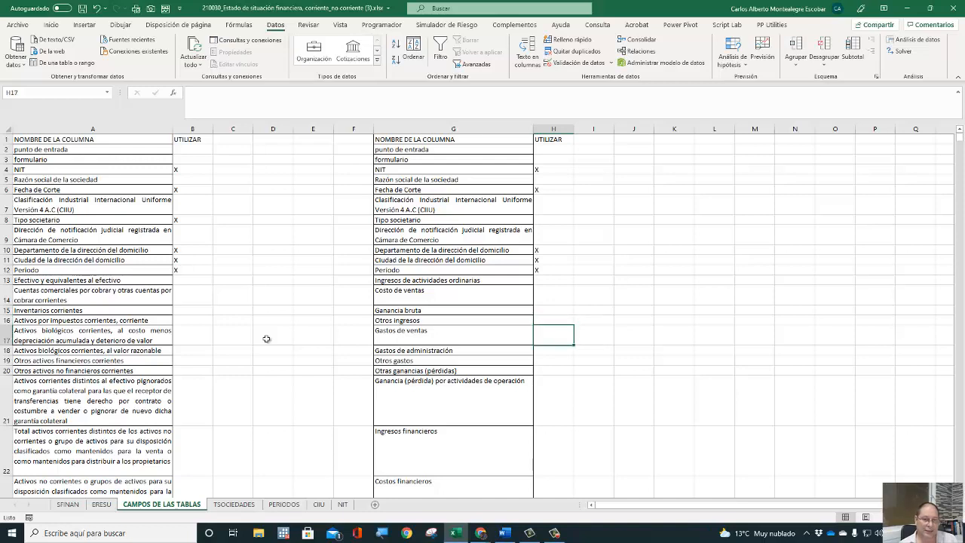
{"action": "key", "text": "Down"}
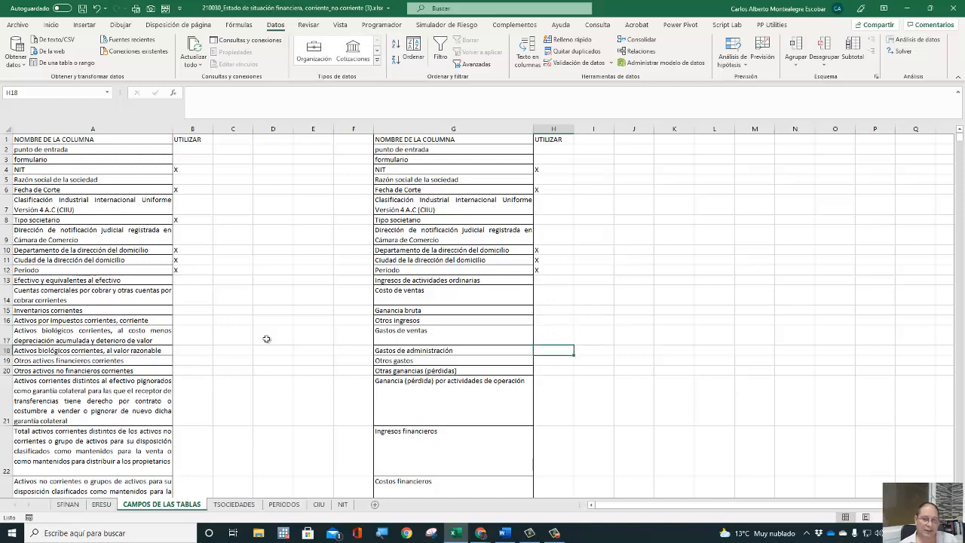
{"action": "key", "text": "Down"}
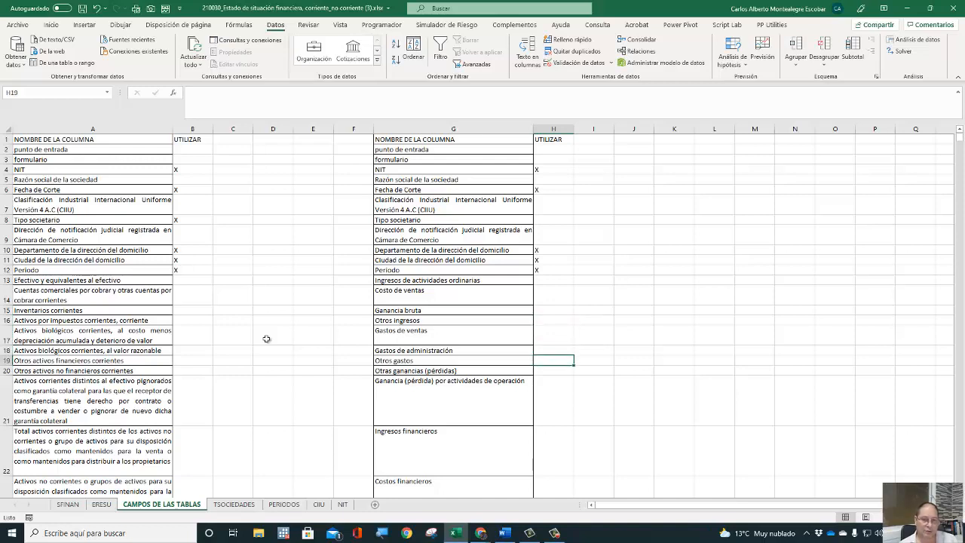
{"action": "key", "text": "Down"}
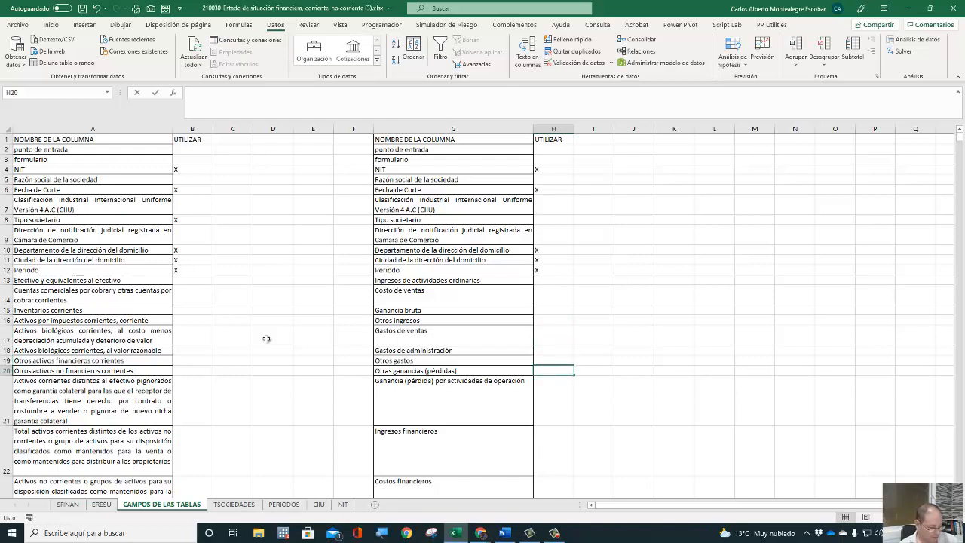
{"action": "type", "text": "X"}
{"action": "key", "text": "Return"}
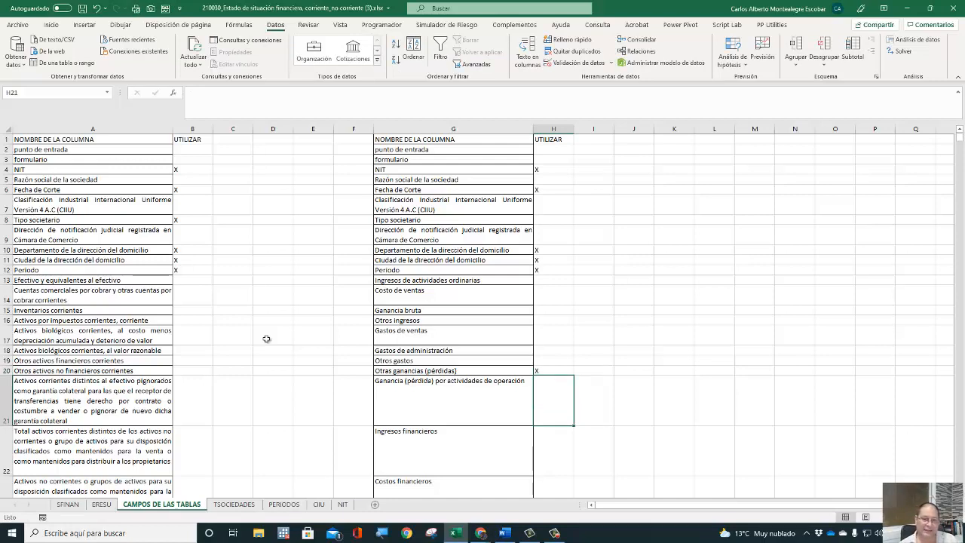
{"action": "type", "text": "X"}
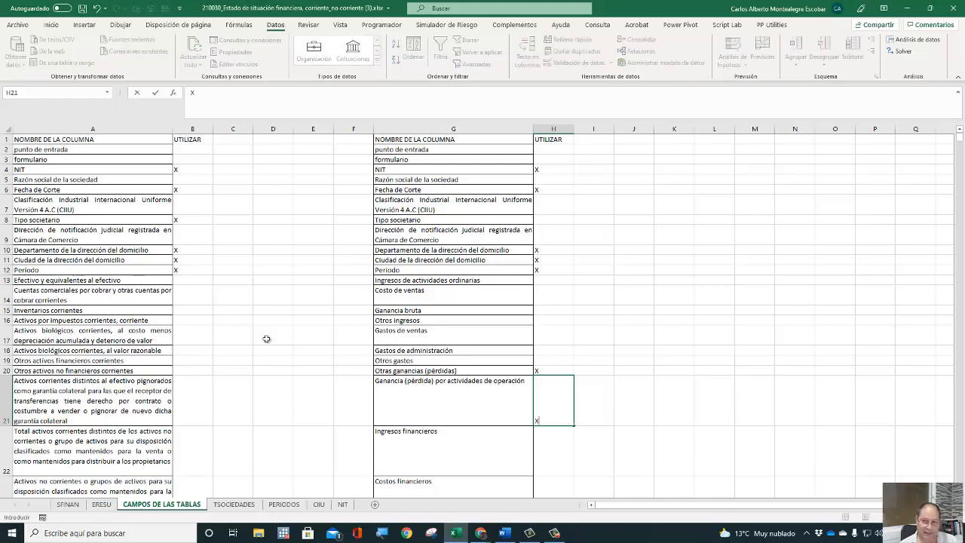
{"action": "key", "text": "Return"}
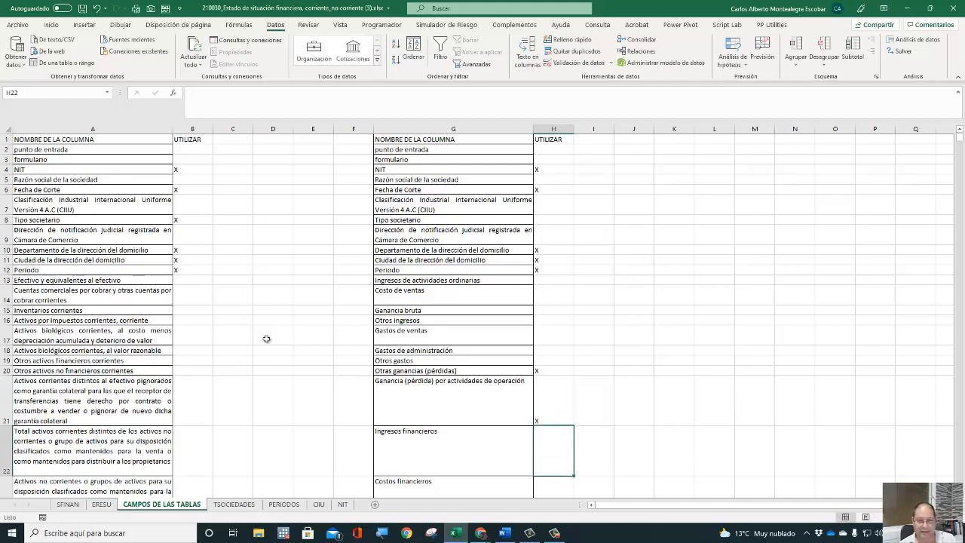
Mark the ERESU fields Ganancia (pérdida), antes de impuestos and Ganancia (pérdida) with X in the UTILIZAR column.
{"action": "key", "text": "Down"}
{"action": "key", "text": "Down"}
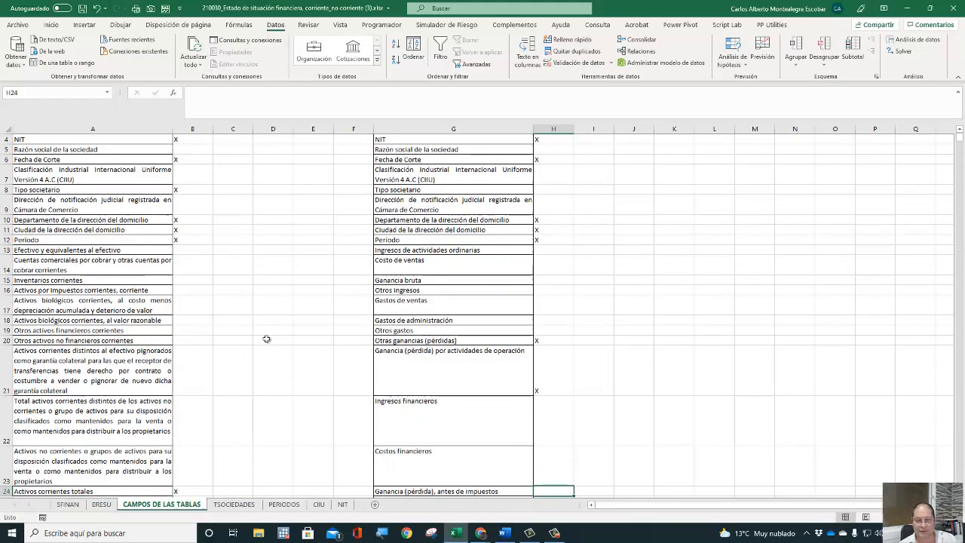
{"action": "scroll", "coordinate": [266, 339], "scroll_direction": "down", "scroll_amount": 2}
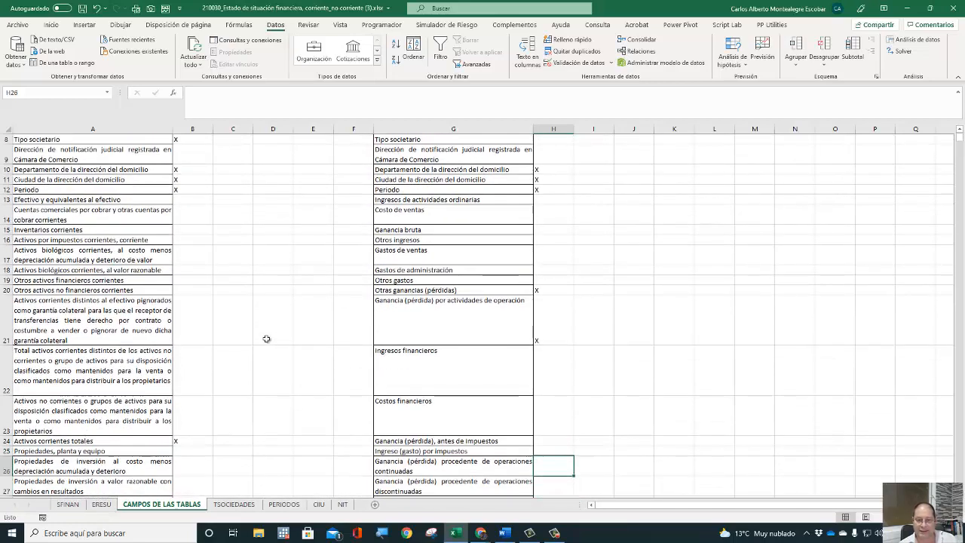
{"action": "type", "text": "X"}
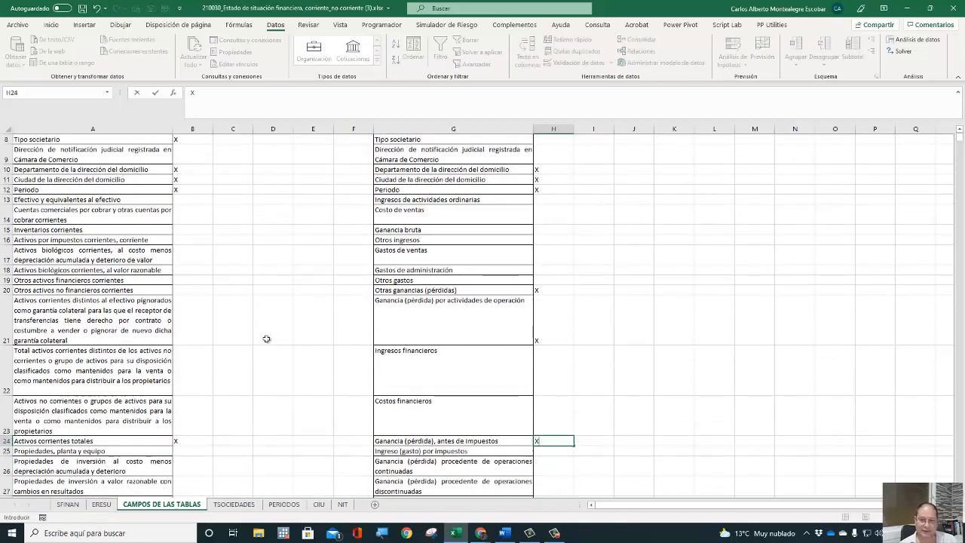
{"action": "key", "text": "Return"}
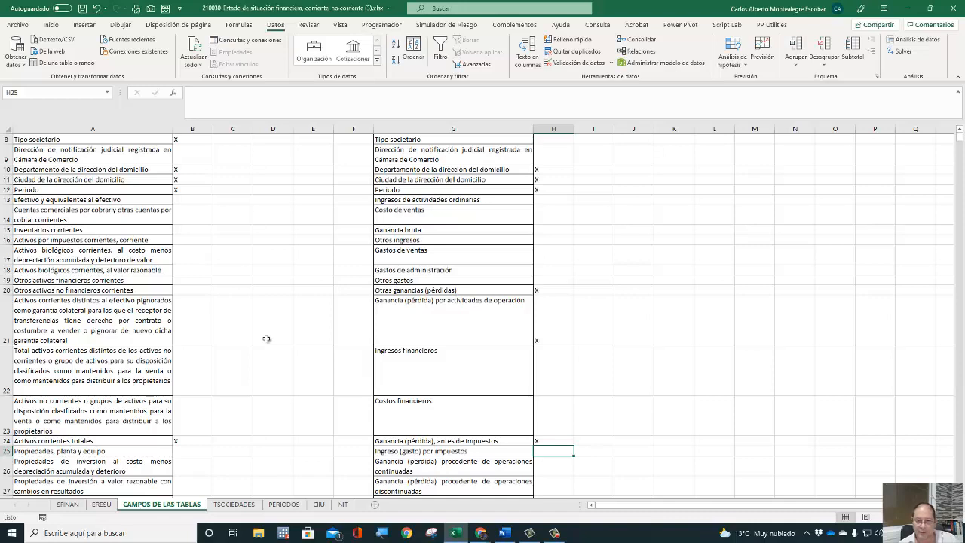
{"action": "key", "text": "Down"}
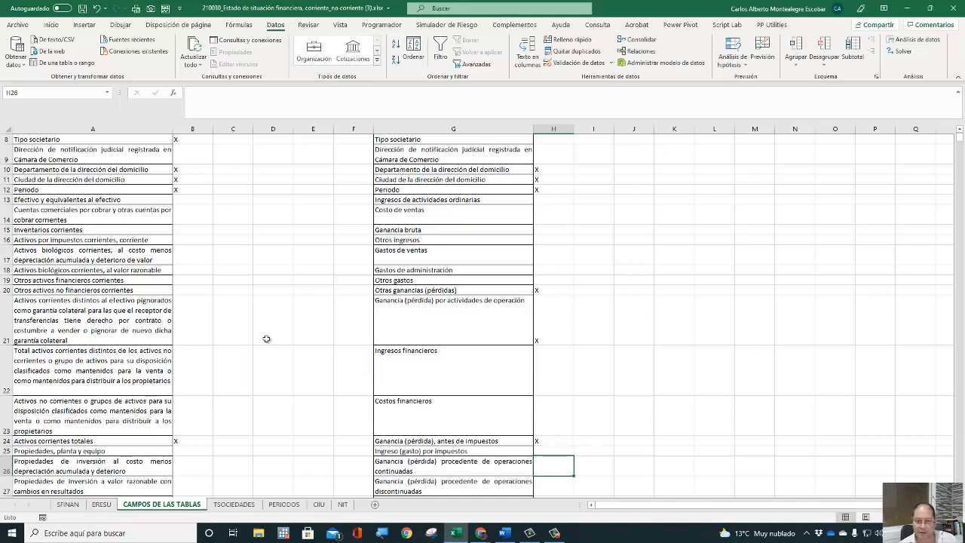
{"action": "key", "text": "Down"}
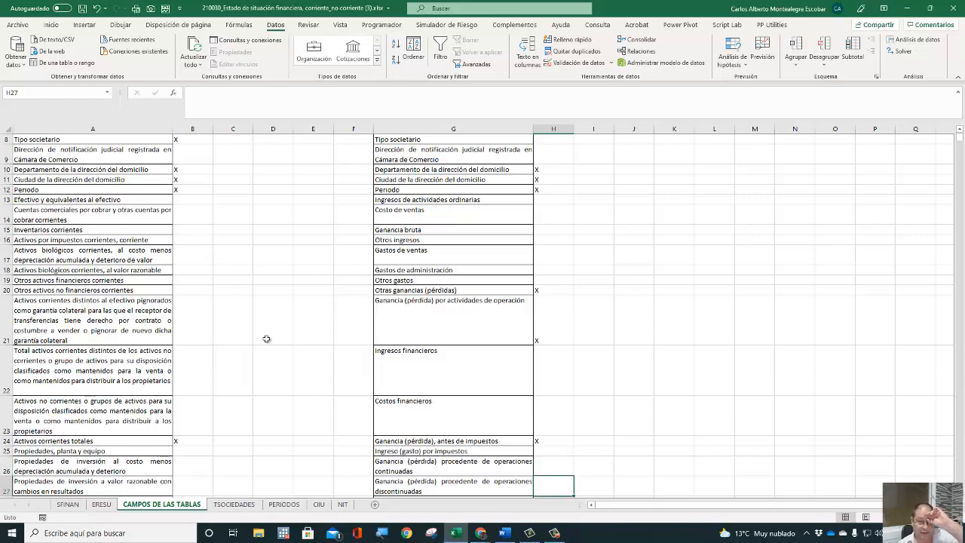
{"action": "key", "text": "Down"}
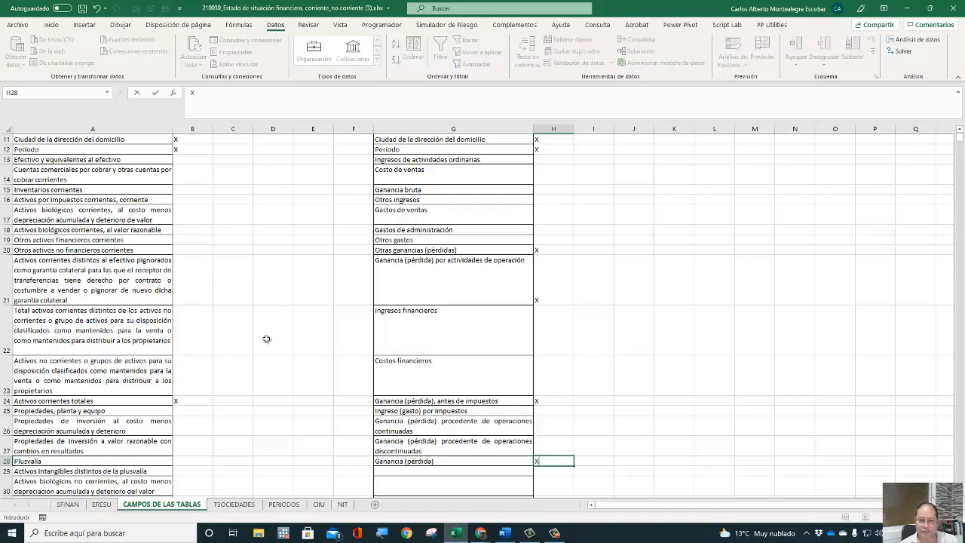
{"action": "type", "text": "X"}
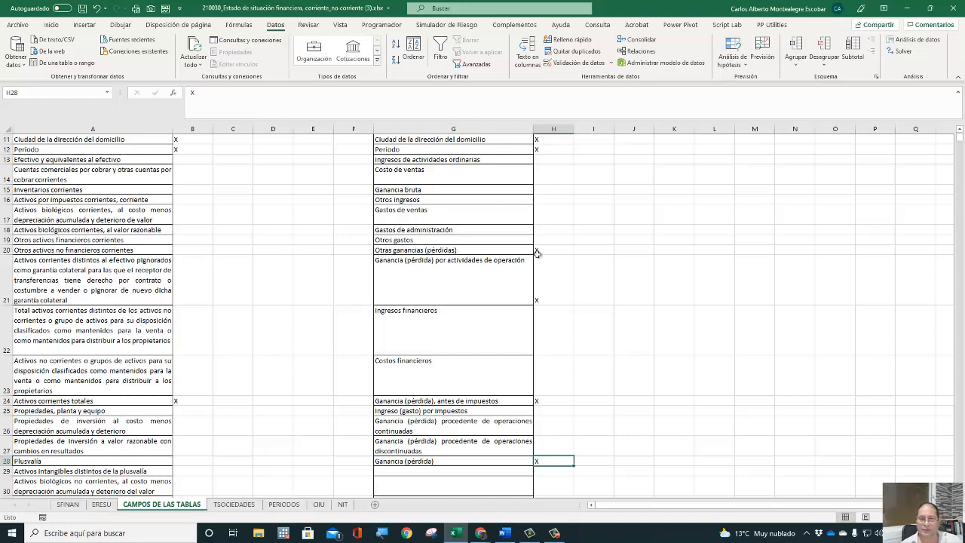
Remove the X beside Otras ganancias (pérdidas) in the ERESU field list.
{"action": "key", "text": "Up"}
{"action": "key", "text": "Up"}
{"action": "key", "text": "Up"}
{"action": "key", "text": "Up"}
{"action": "key", "text": "Up"}
{"action": "key", "text": "Up"}
{"action": "key", "text": "Up"}
{"action": "key", "text": "Up"}
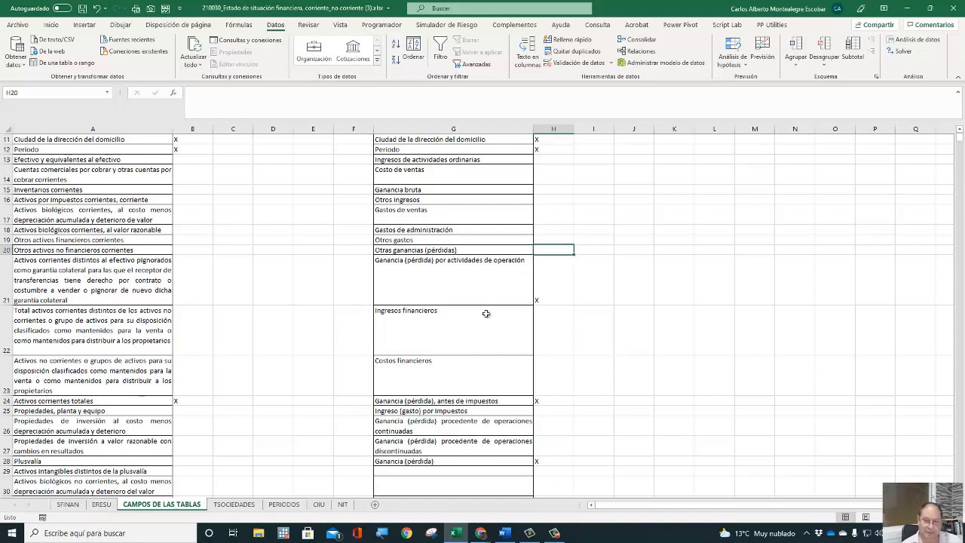
{"action": "key", "text": "Down"}
{"action": "key", "text": "Down"}
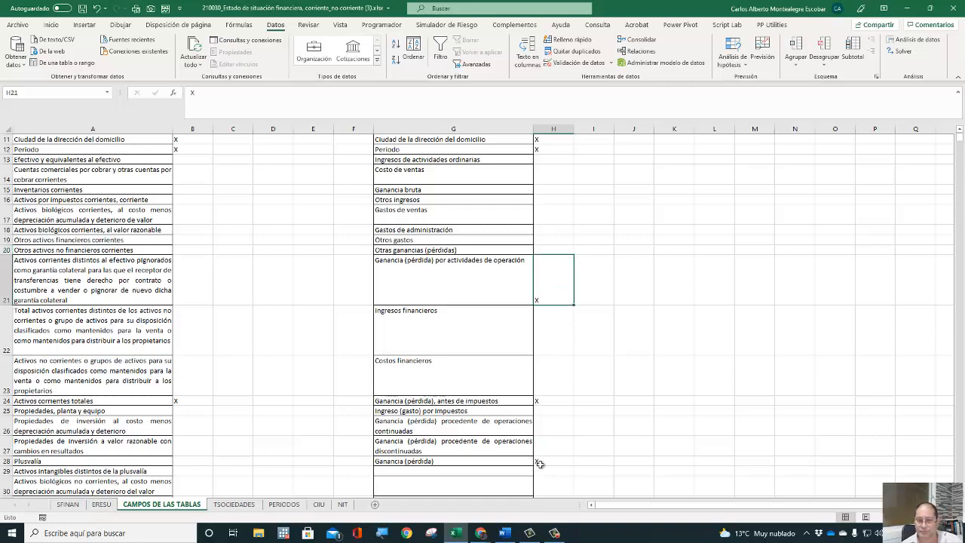
{"action": "left_click", "coordinate": [539, 460]}
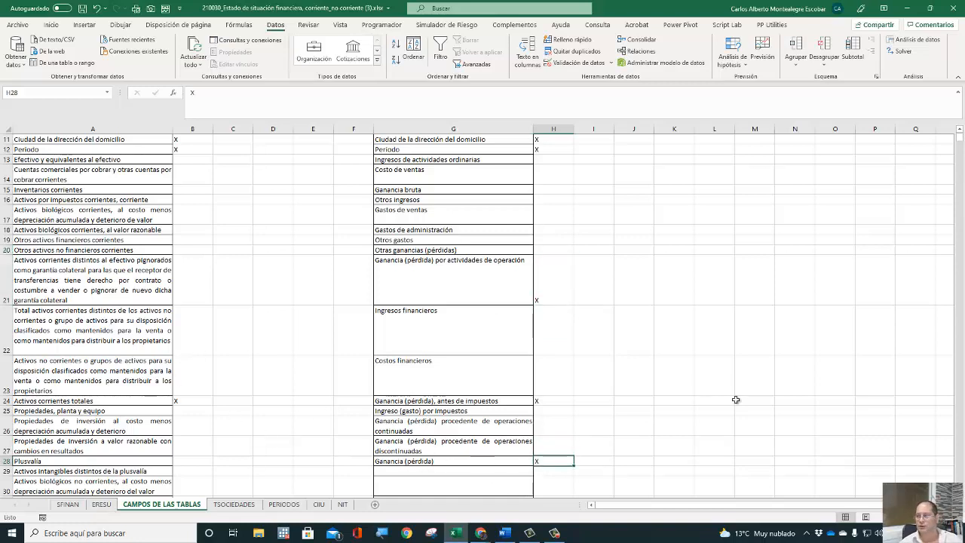
Insert a new column before the SFINAN field names and enter the heading COLUMNA in cell A1.
{"action": "left_click", "coordinate": [76, 261]}
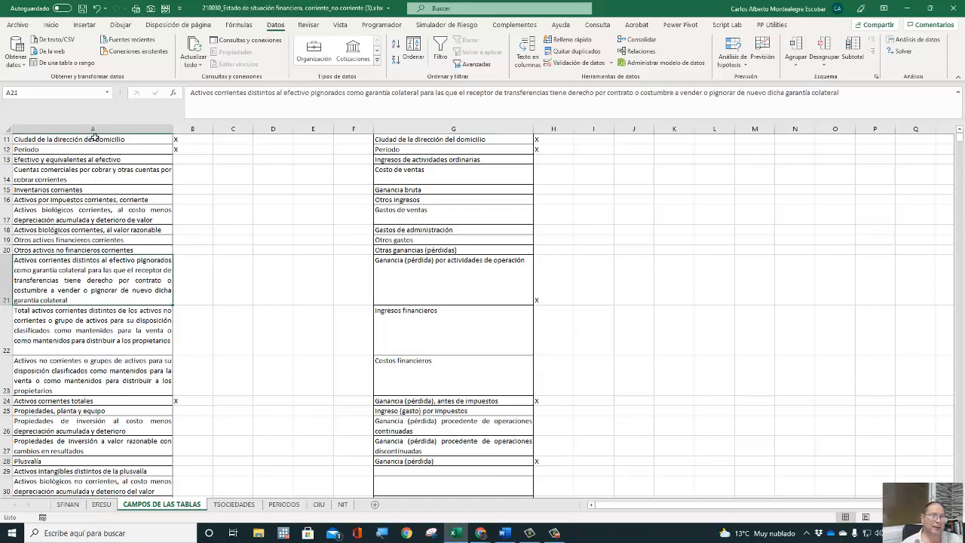
{"action": "left_click", "coordinate": [86, 126]}
{"action": "right_click", "coordinate": [86, 126]}
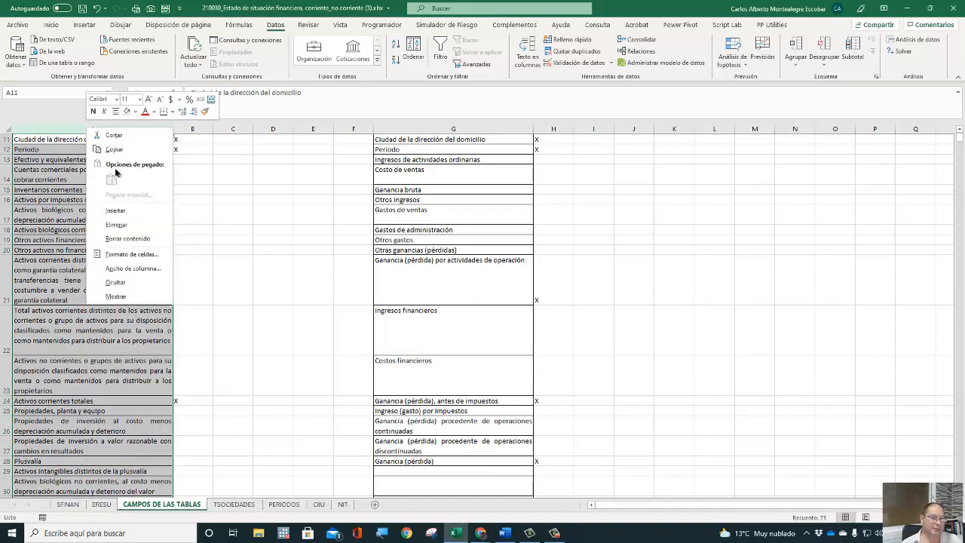
{"action": "left_click", "coordinate": [117, 210]}
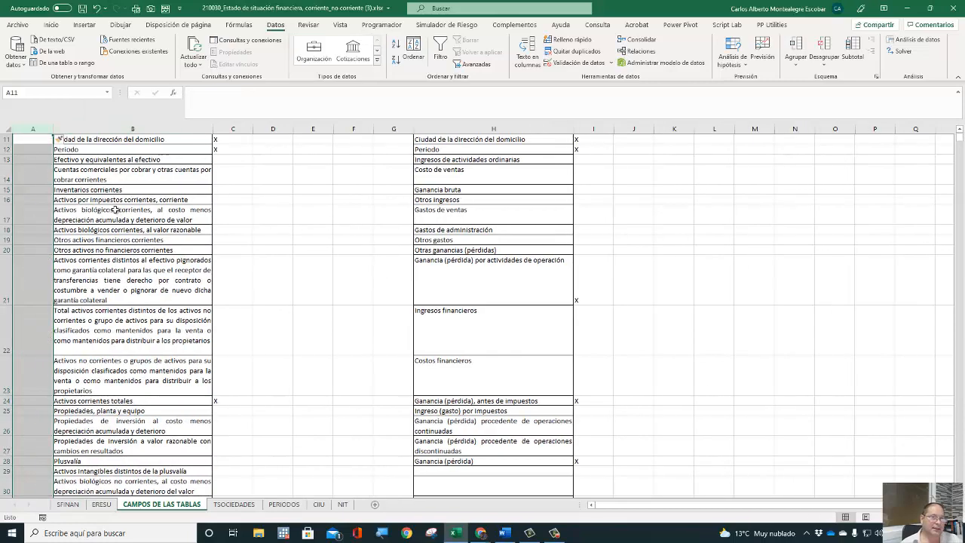
{"action": "left_click", "coordinate": [46, 140]}
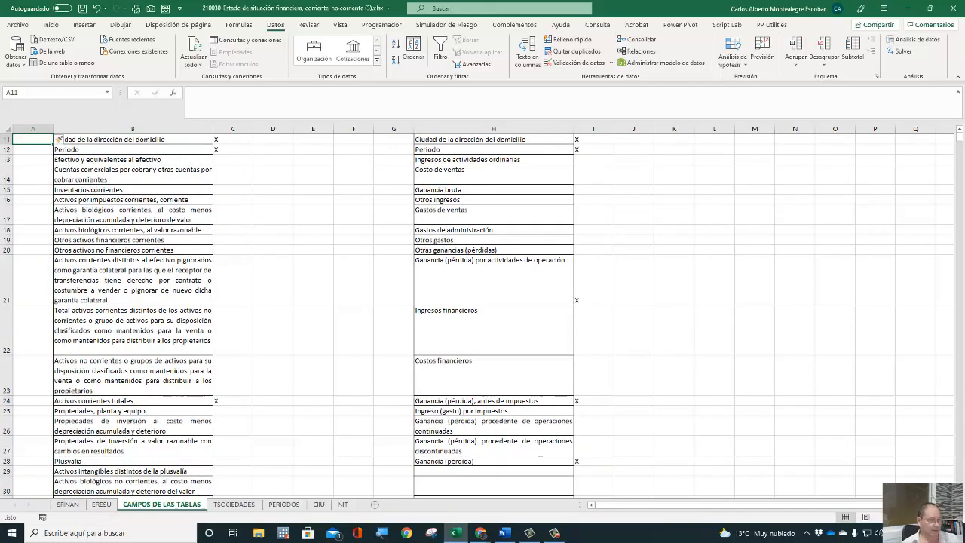
{"action": "key", "text": "ctrl+Home"}
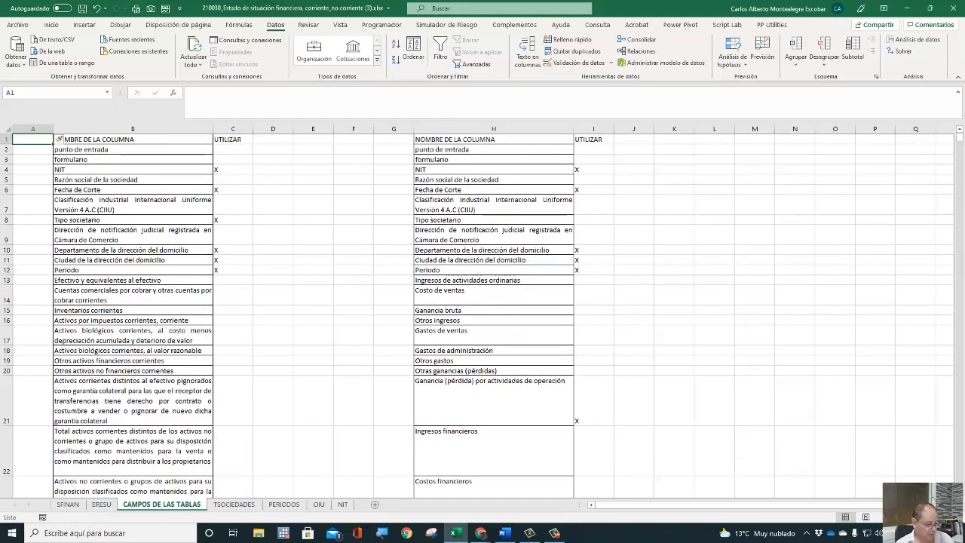
{"action": "type", "text": "COLUMNA"}
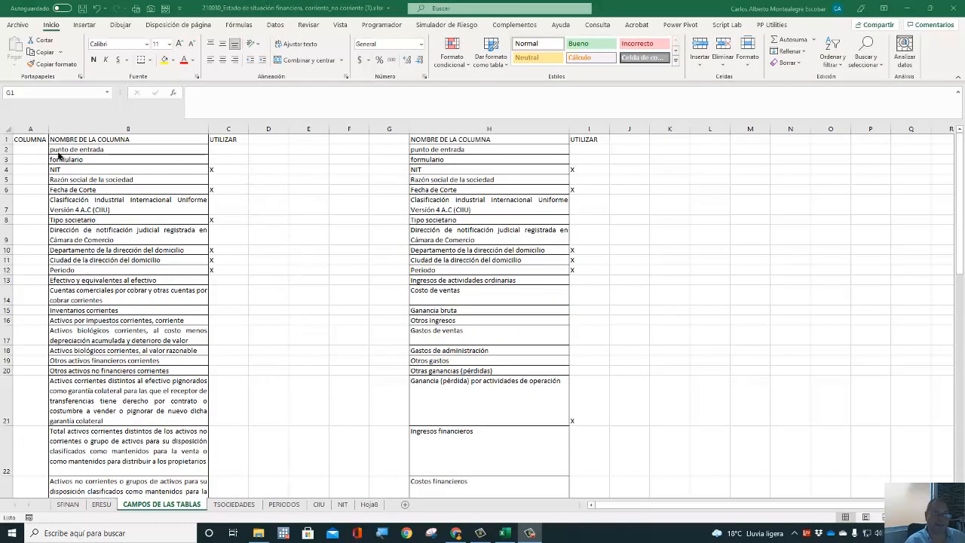
{"action": "left_click", "coordinate": [30, 149]}
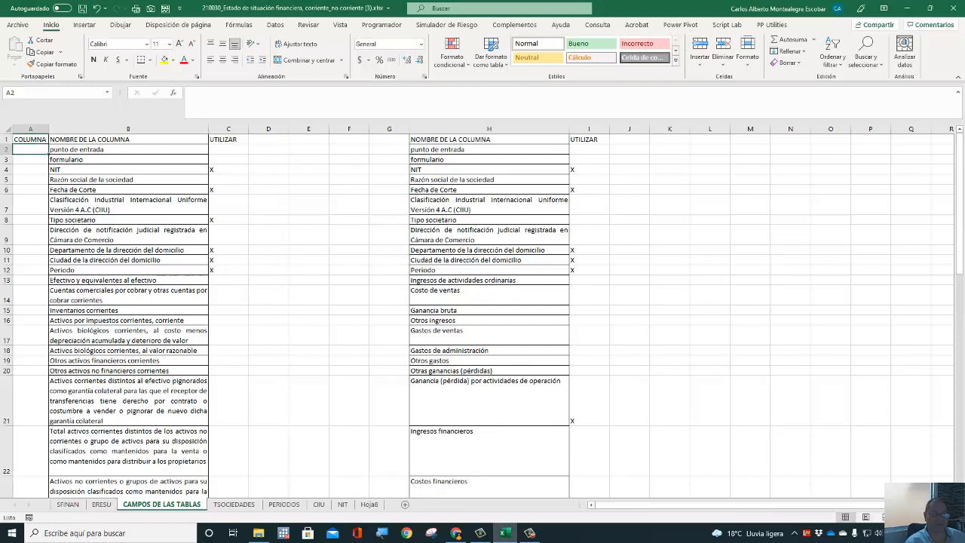
Enter =DIRECCION(1;FILA(B1);2) in cell A2 and fill it down beside all the SFINAN field names.
{"action": "type", "text": "="}
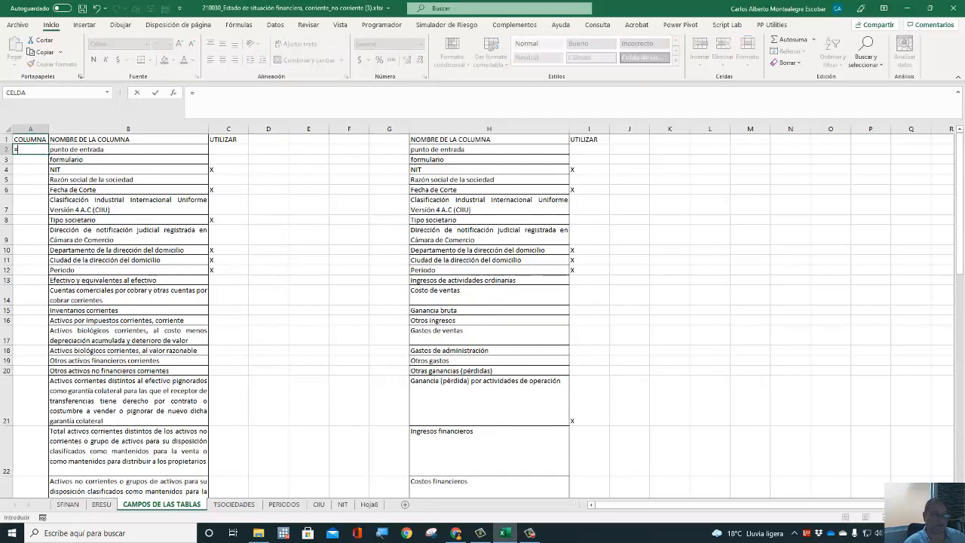
{"action": "type", "text": "DIRE"}
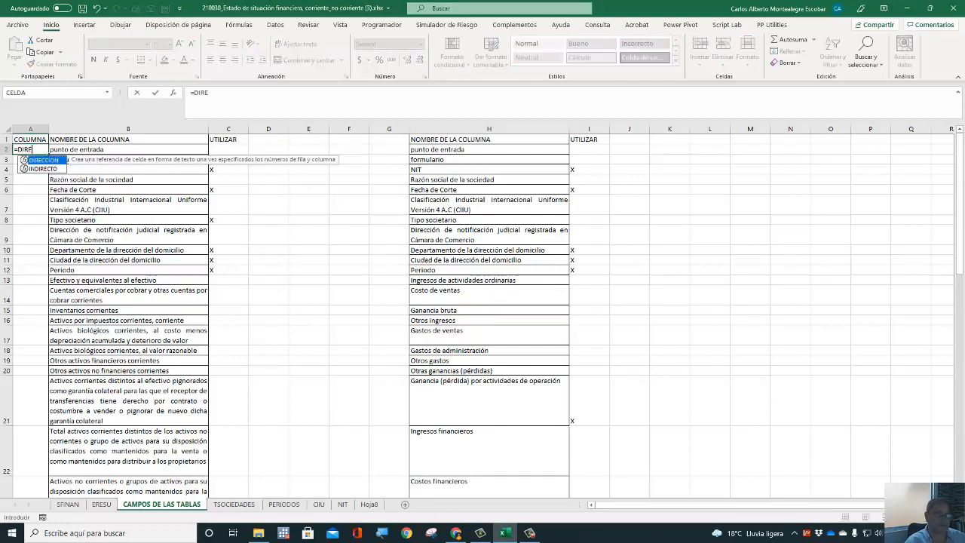
{"action": "type", "text": "CCION(1;"}
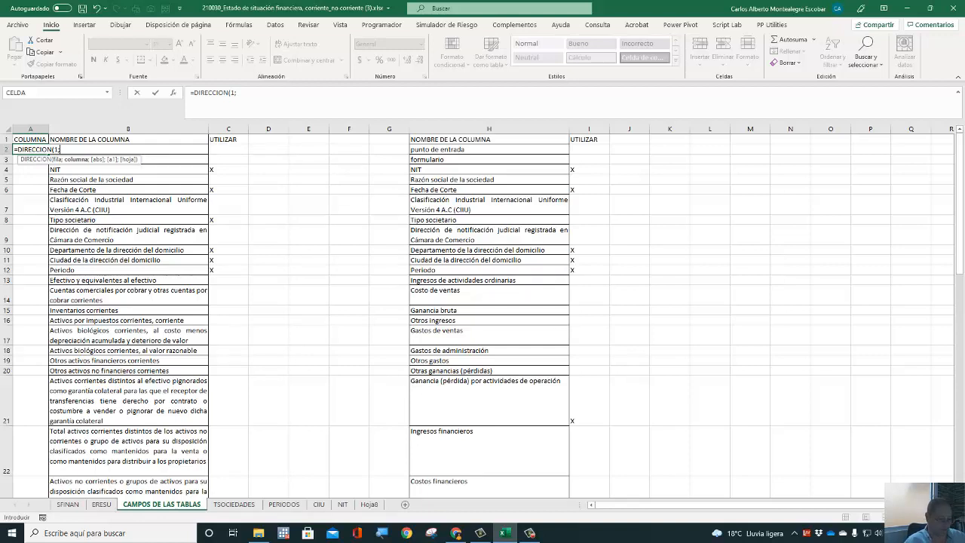
{"action": "type", "text": "FILA"}
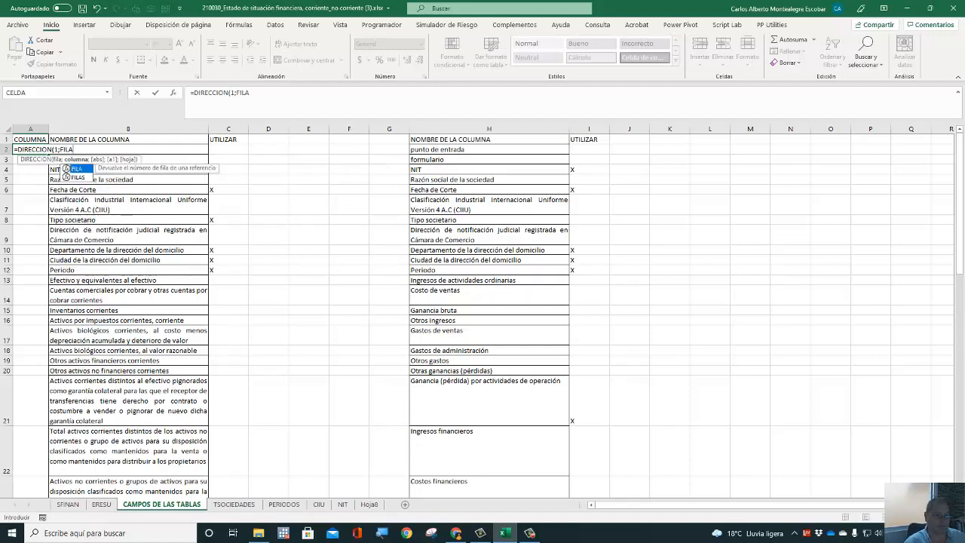
{"action": "type", "text": "("}
{"action": "key", "text": "Up"}
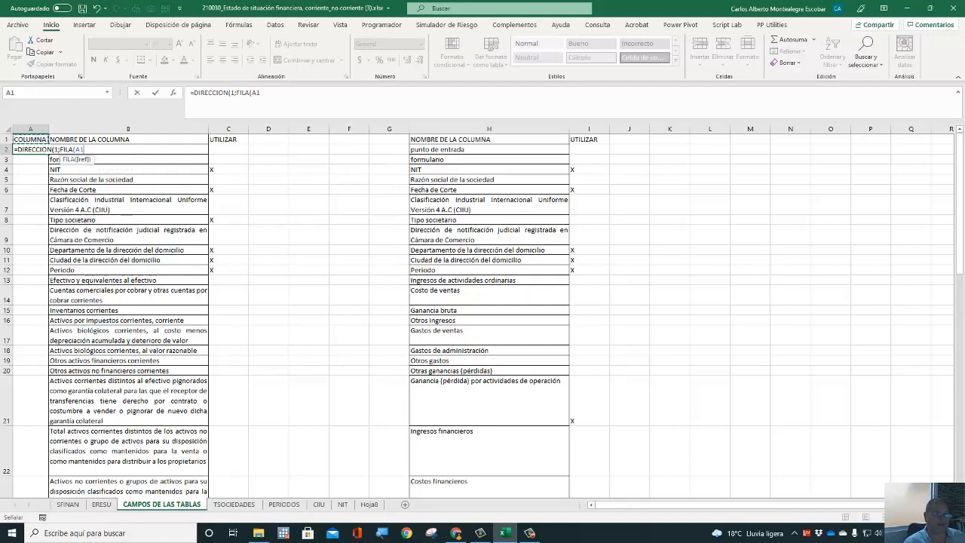
{"action": "key", "text": "Right"}
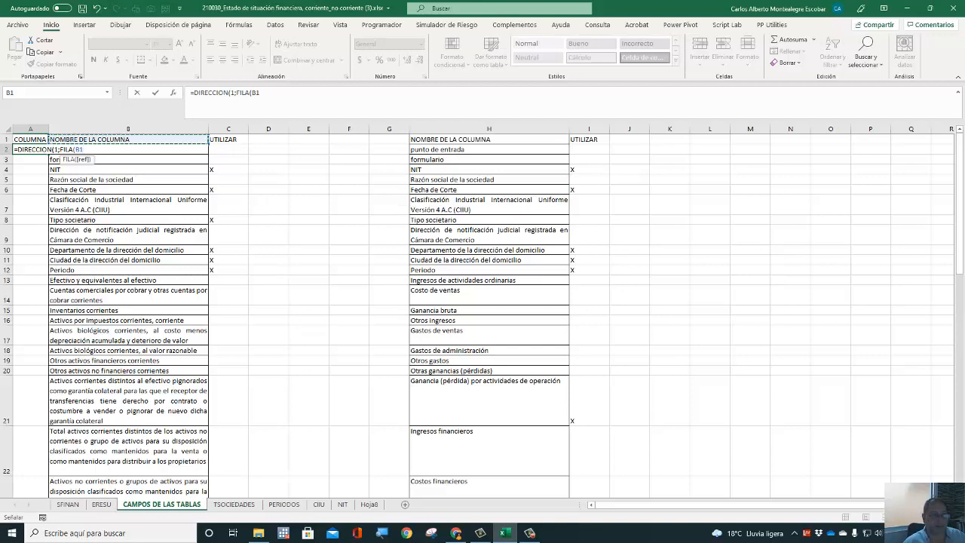
{"action": "type", "text": ")"}
{"action": "type", "text": ";"}
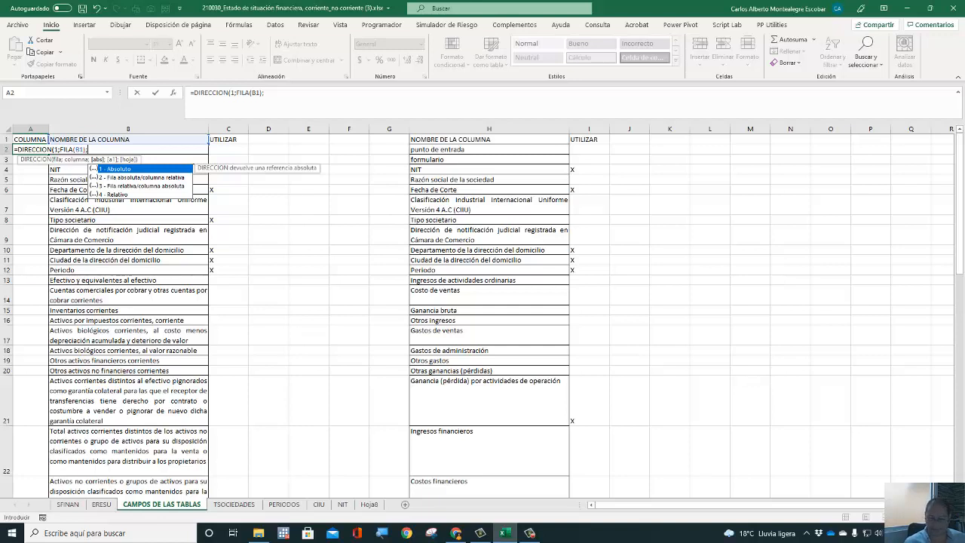
{"action": "type", "text": ")"}
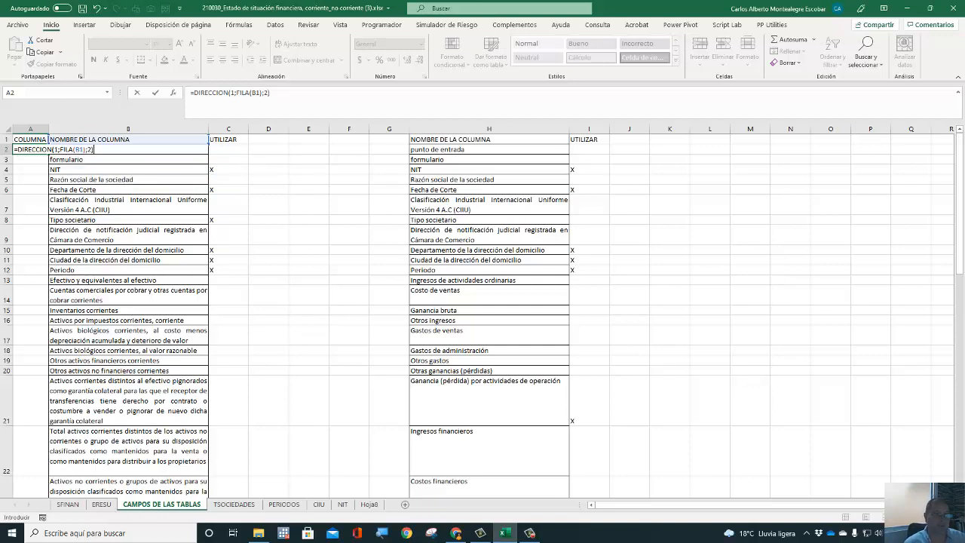
{"action": "key", "text": "ctrl+Return"}
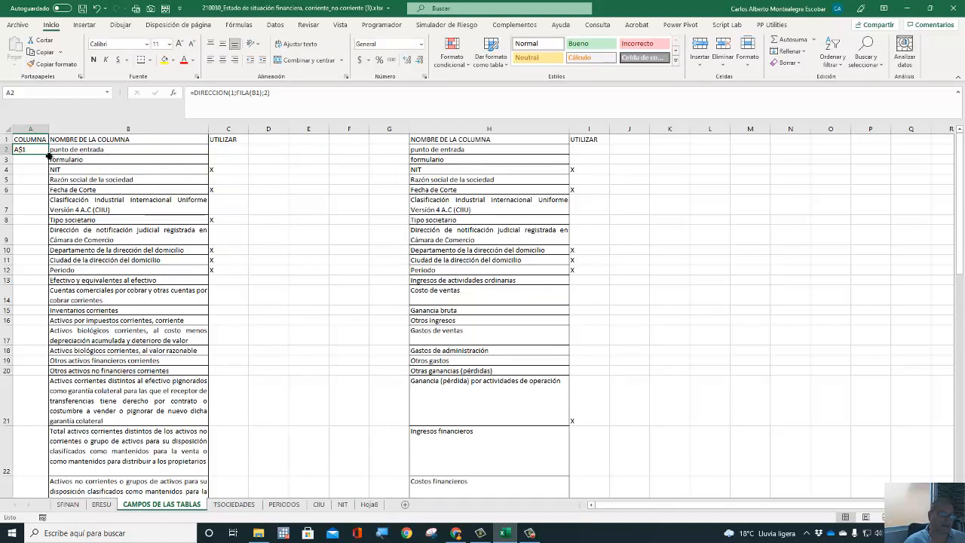
{"action": "double_click", "coordinate": [49, 154]}
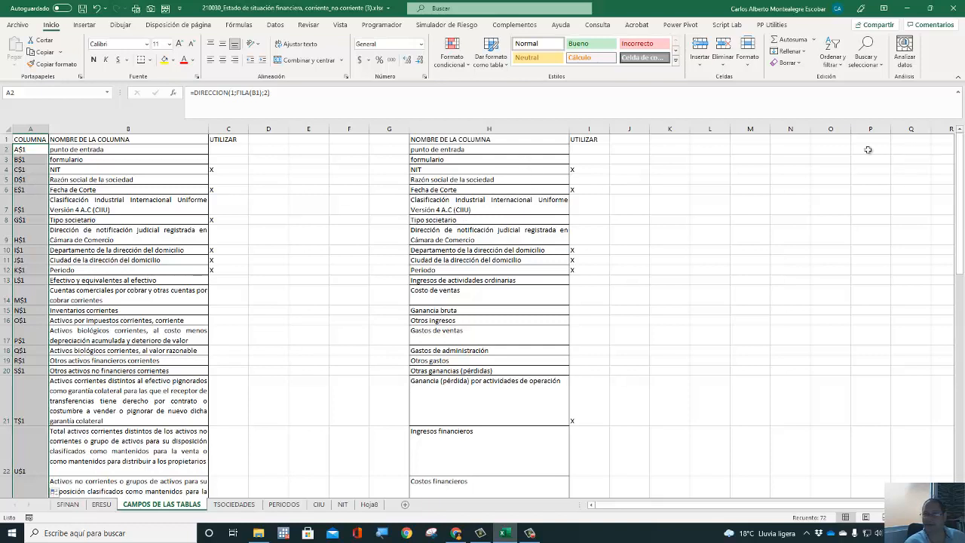
Copy the whole COLUMNA column and paste it as values into column D, starting at D1.
{"action": "left_click", "coordinate": [401, 140]}
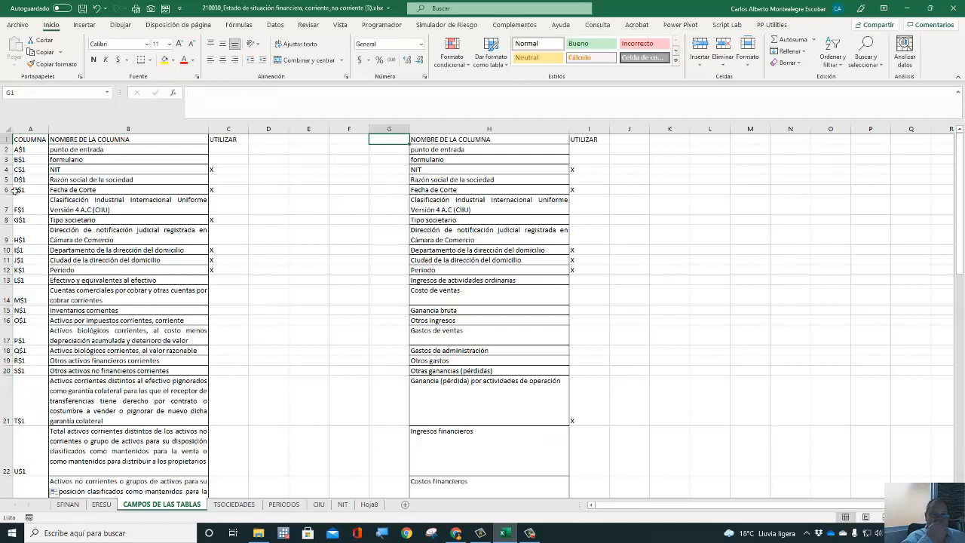
{"action": "left_click", "coordinate": [25, 129]}
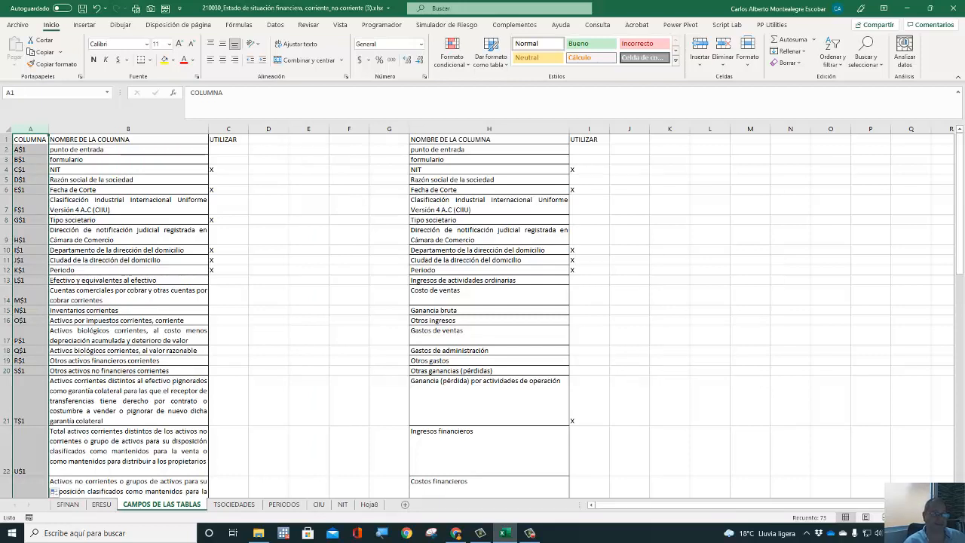
{"action": "key", "text": "ctrl+c"}
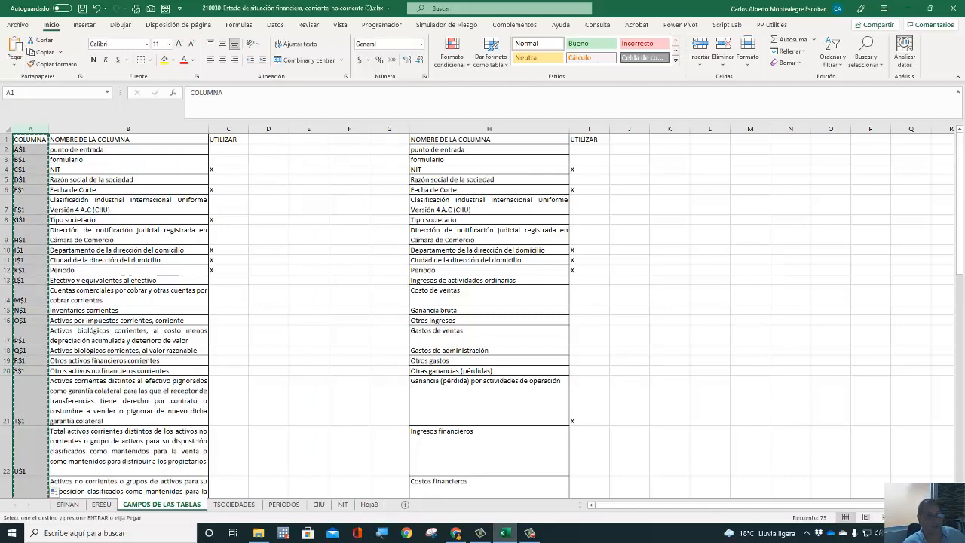
{"action": "left_click", "coordinate": [278, 141]}
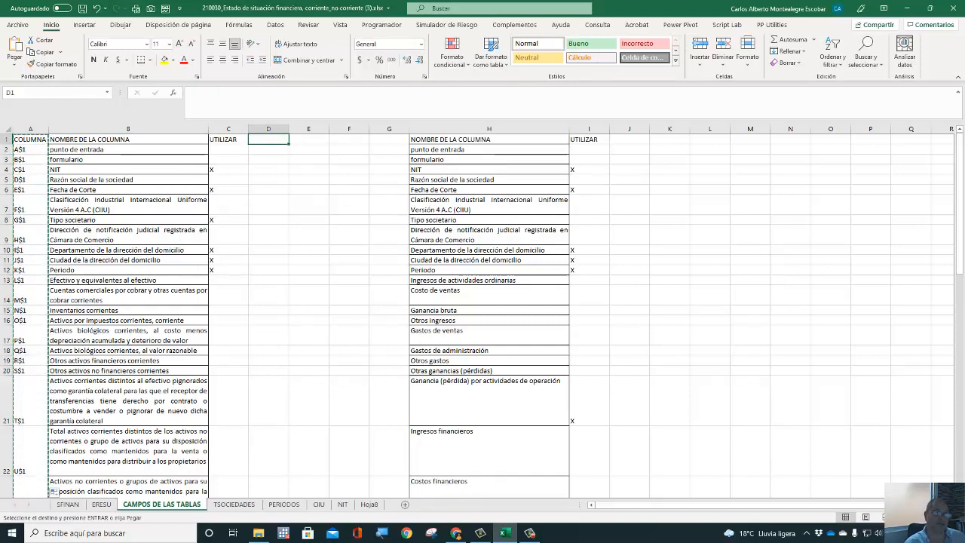
{"action": "left_click", "coordinate": [12, 67]}
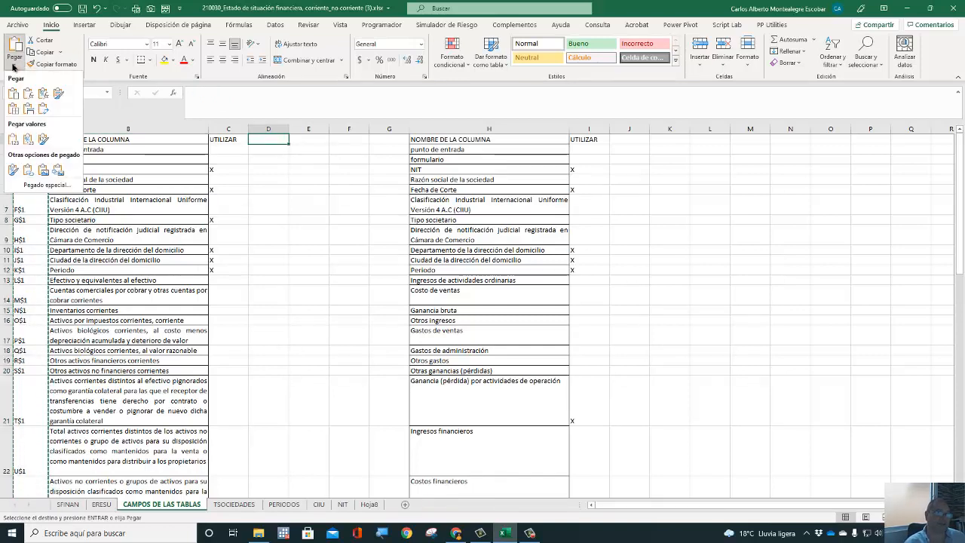
{"action": "left_click", "coordinate": [28, 139]}
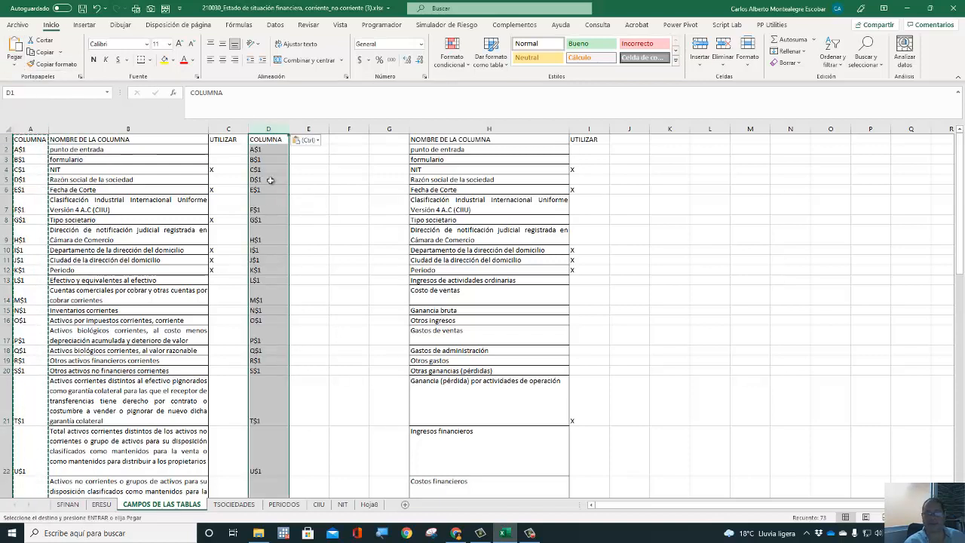
Split column D with Text to Columns using $ as the other delimiter, and clear the leftover numbers from column E.
{"action": "left_click", "coordinate": [284, 30]}
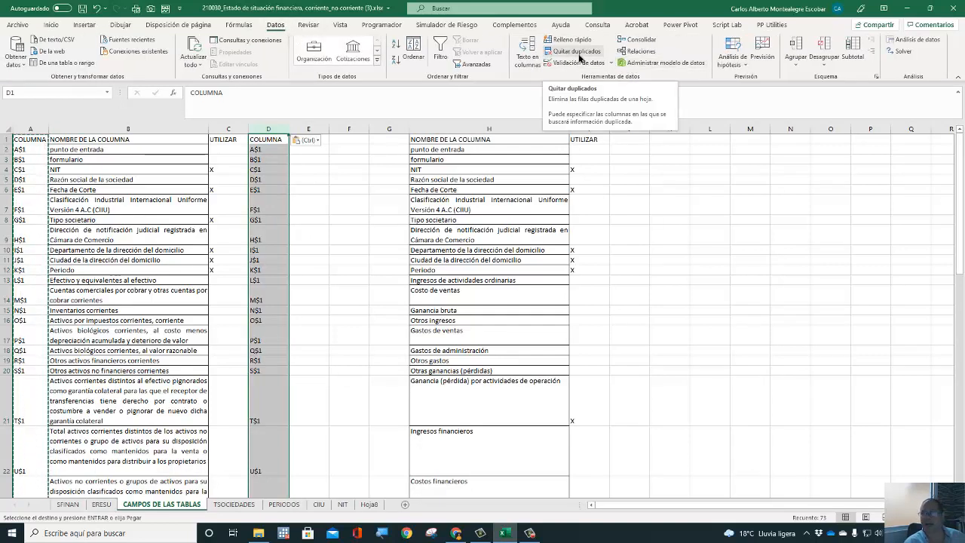
{"action": "left_click", "coordinate": [528, 54]}
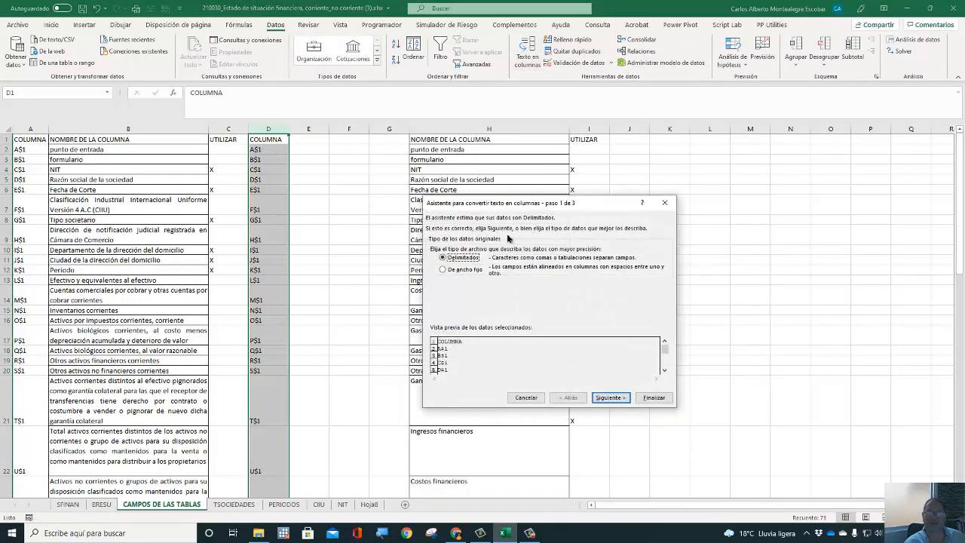
{"action": "left_click", "coordinate": [602, 397]}
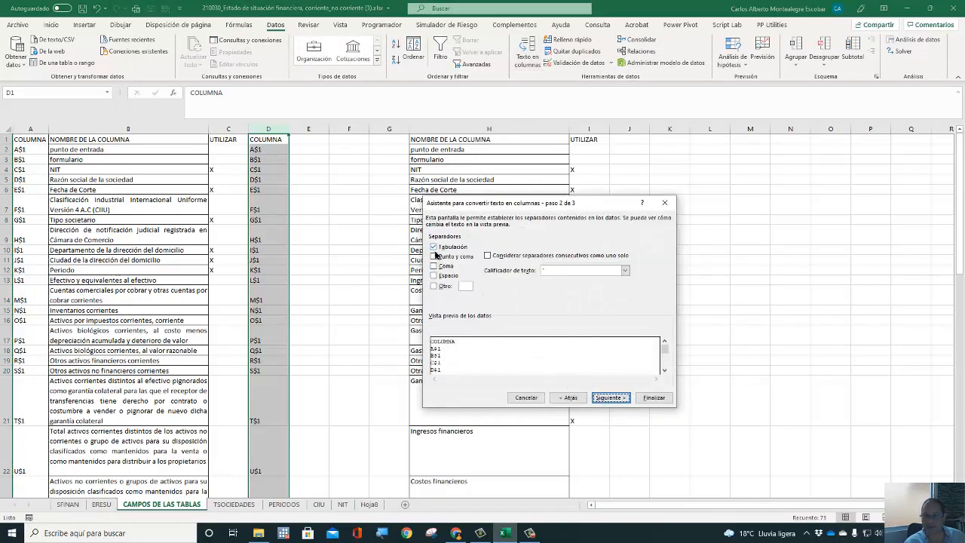
{"action": "left_click", "coordinate": [464, 286]}
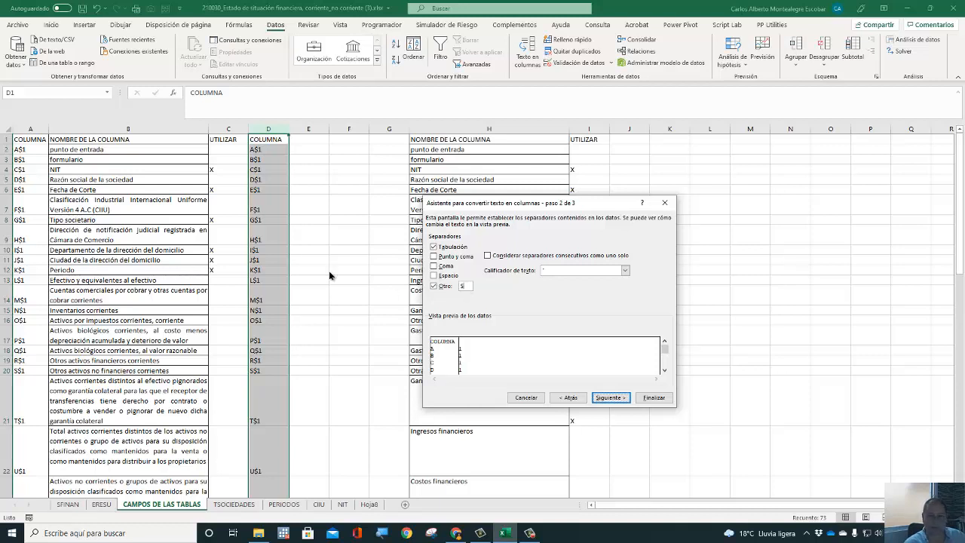
{"action": "left_click", "coordinate": [653, 397]}
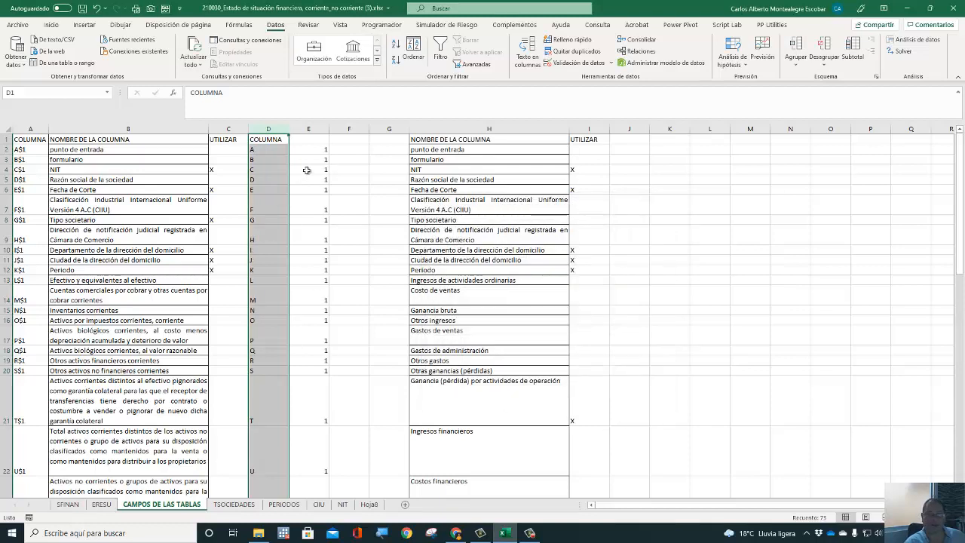
{"action": "left_click", "coordinate": [316, 131]}
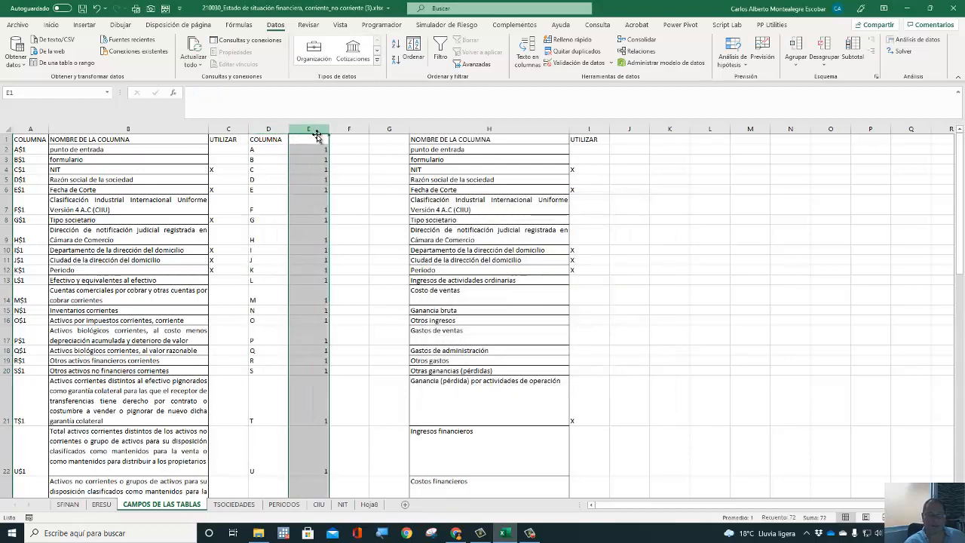
{"action": "key", "text": "Delete"}
Copy the column letters from D2:D73 and paste them over the formulas in column A, starting at A2.
{"action": "left_click", "coordinate": [257, 159]}
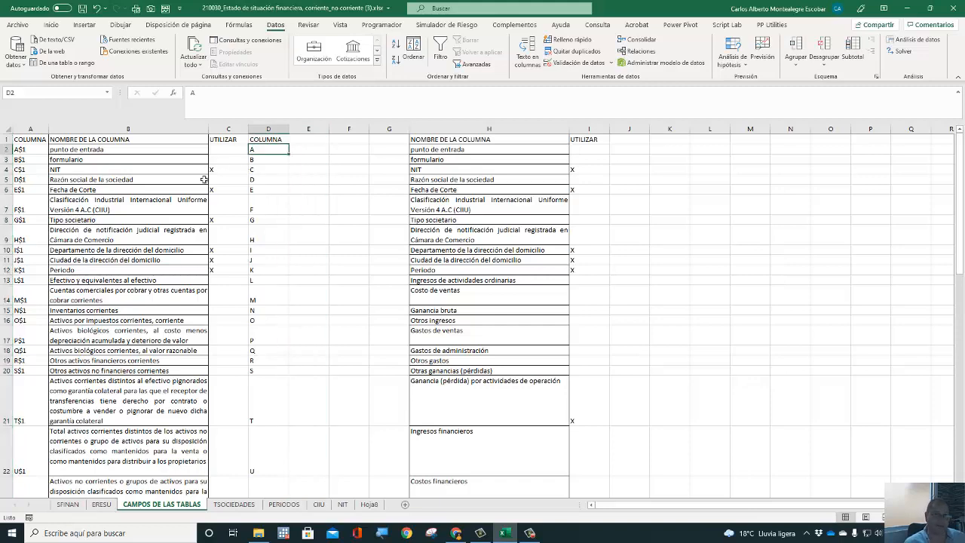
{"action": "key", "text": "ctrl+shift+Down"}
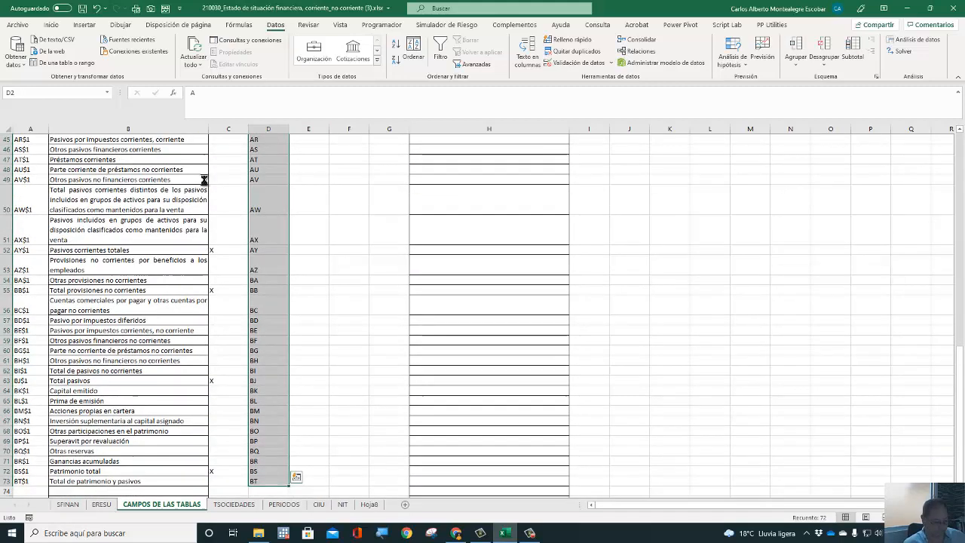
{"action": "key", "text": "ctrl+c"}
{"action": "key", "text": "Up"}
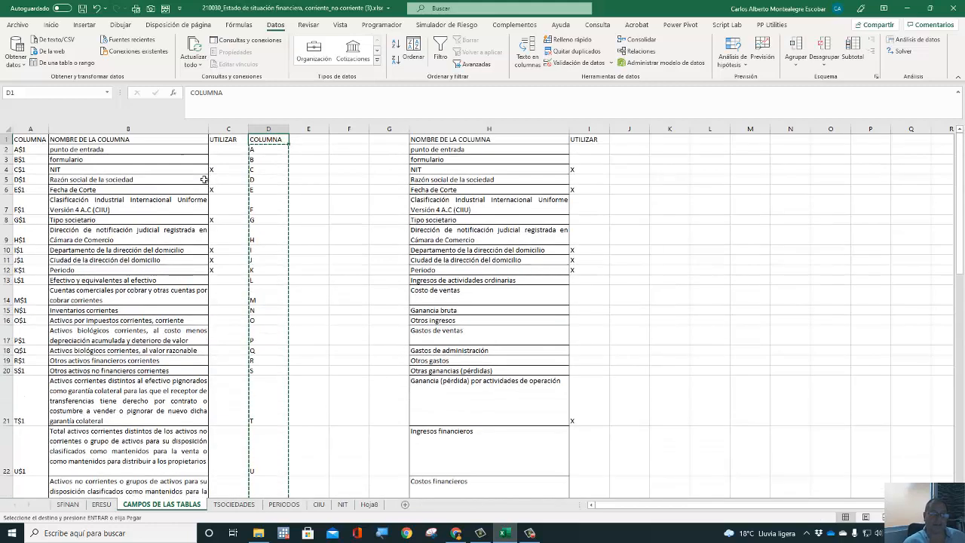
{"action": "key", "text": "Left"}
{"action": "key", "text": "Left"}
{"action": "key", "text": "Left"}
{"action": "key", "text": "Down"}
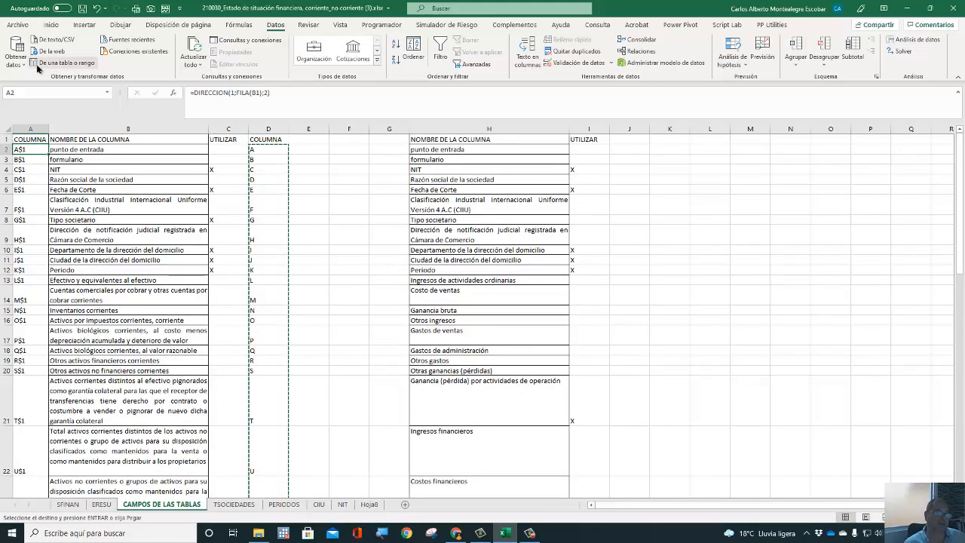
{"action": "key", "text": "ctrl+v"}
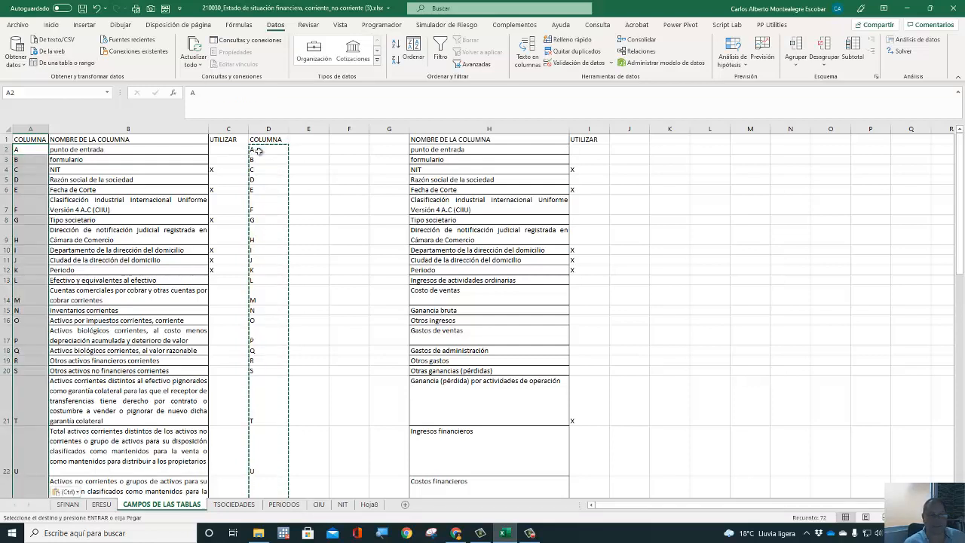
Copy D1:D28, with the COLUMNA heading and letters through AA, to G1 beside the ERESU field names.
{"action": "left_click_drag", "start_coordinate": [258, 151], "coordinate": [267, 219]}
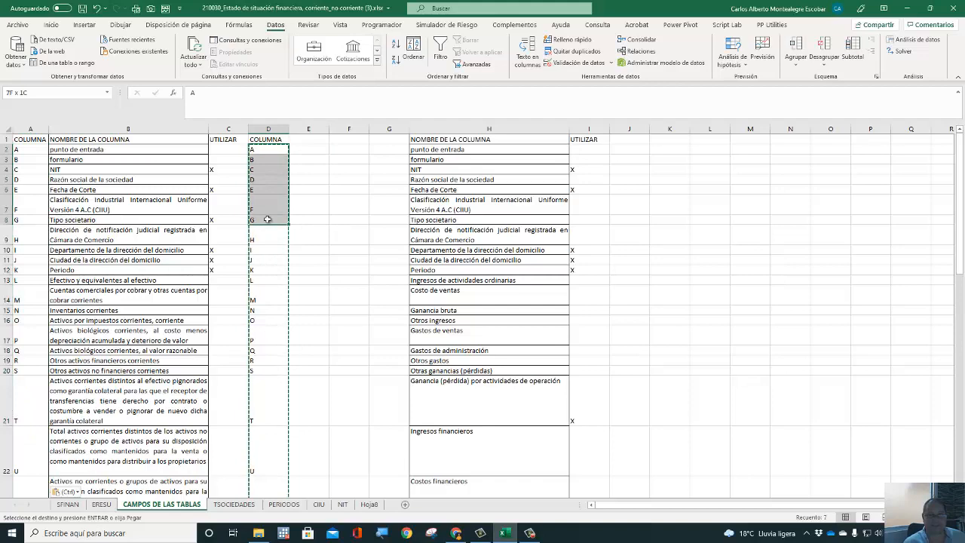
{"action": "left_click_drag", "start_coordinate": [253, 141], "coordinate": [269, 345]}
{"action": "left_click_drag", "start_coordinate": [235, 270], "coordinate": [256, 197]}
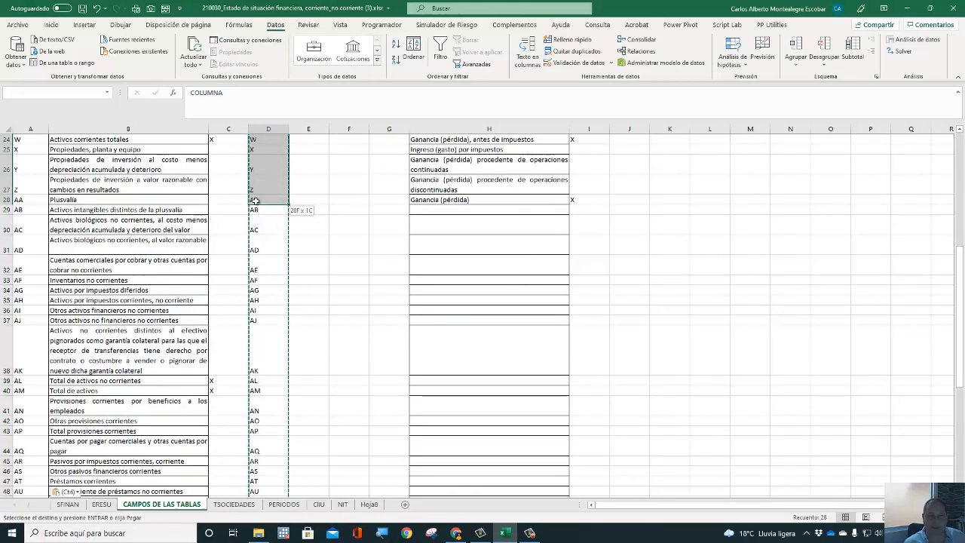
{"action": "key", "text": "ctrl+c"}
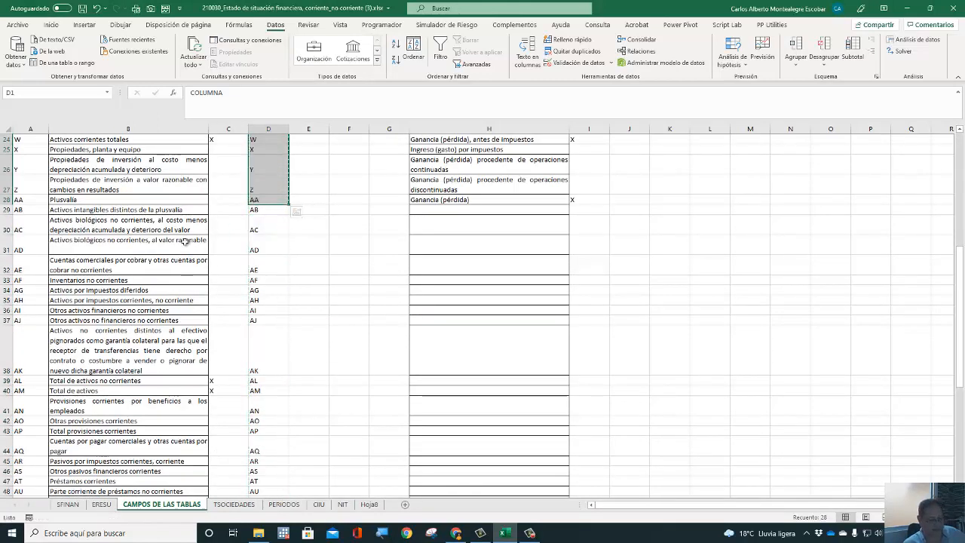
{"action": "key", "text": "ctrl+Up"}
{"action": "key", "text": "Right"}
{"action": "key", "text": "Right"}
{"action": "key", "text": "Right"}
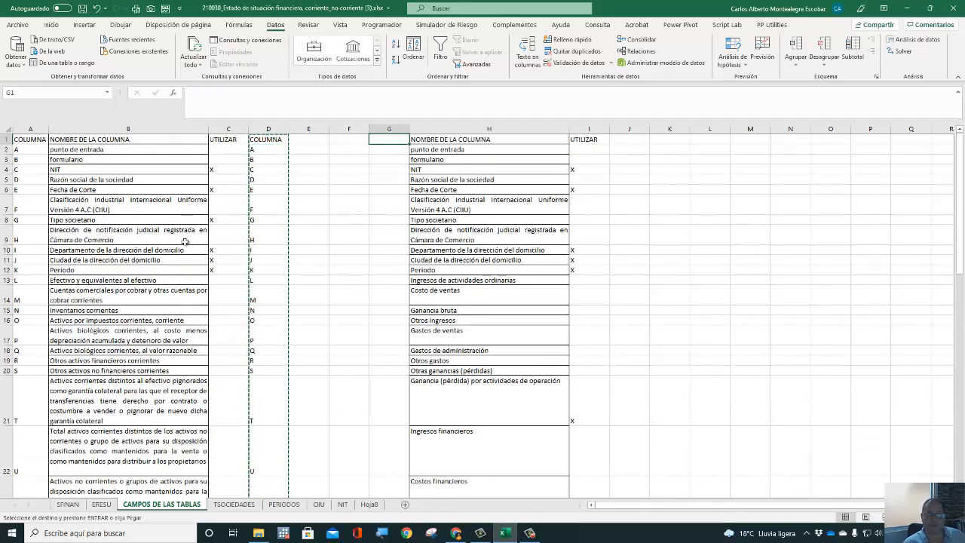
{"action": "key", "text": "ctrl+v"}
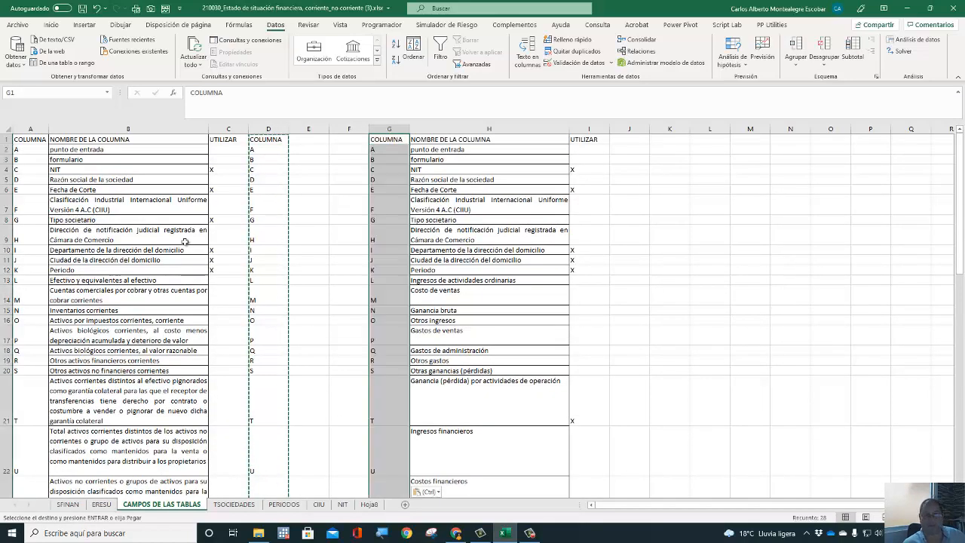
Clear the contents of helper column D and return to cell A2.
{"action": "left_click", "coordinate": [263, 124]}
{"action": "key", "text": "Delete"}
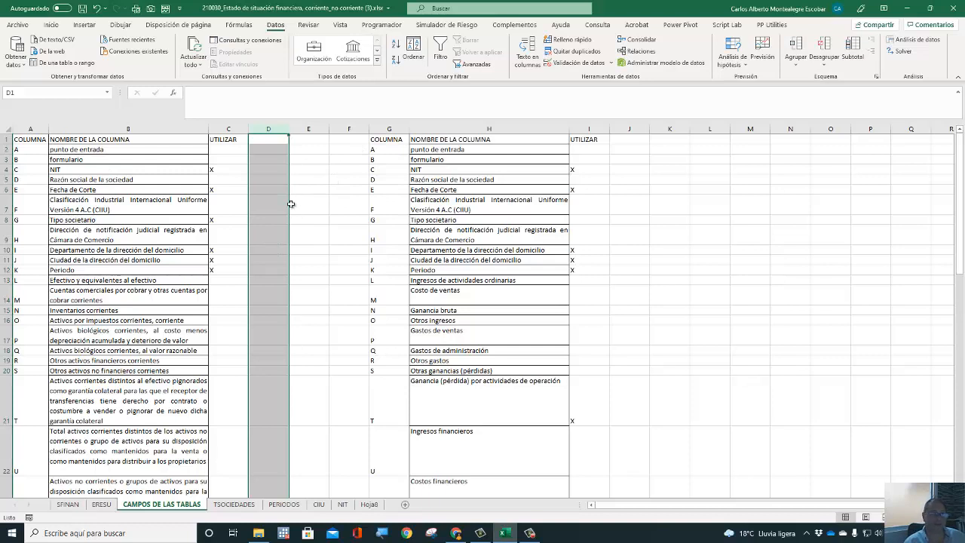
{"action": "left_click", "coordinate": [31, 125]}
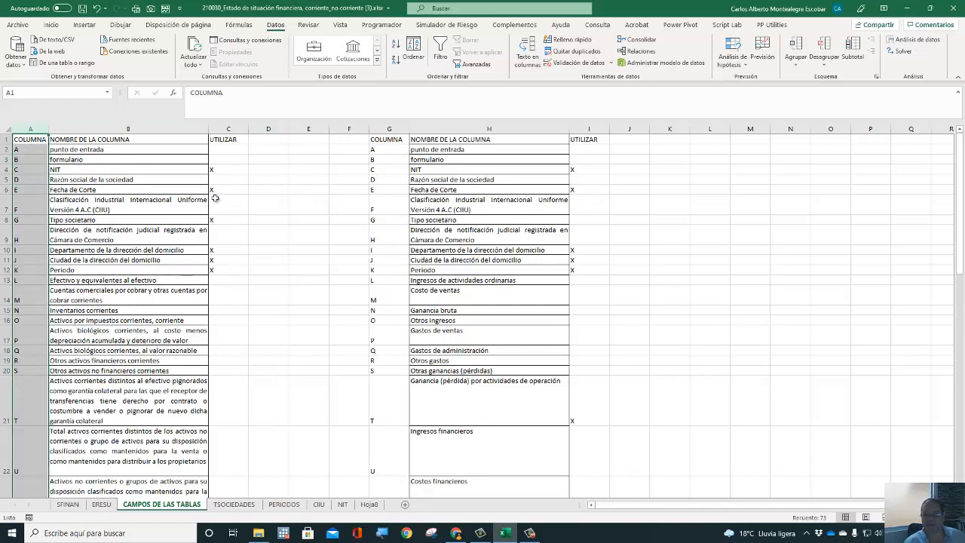
{"action": "key", "text": "Down"}
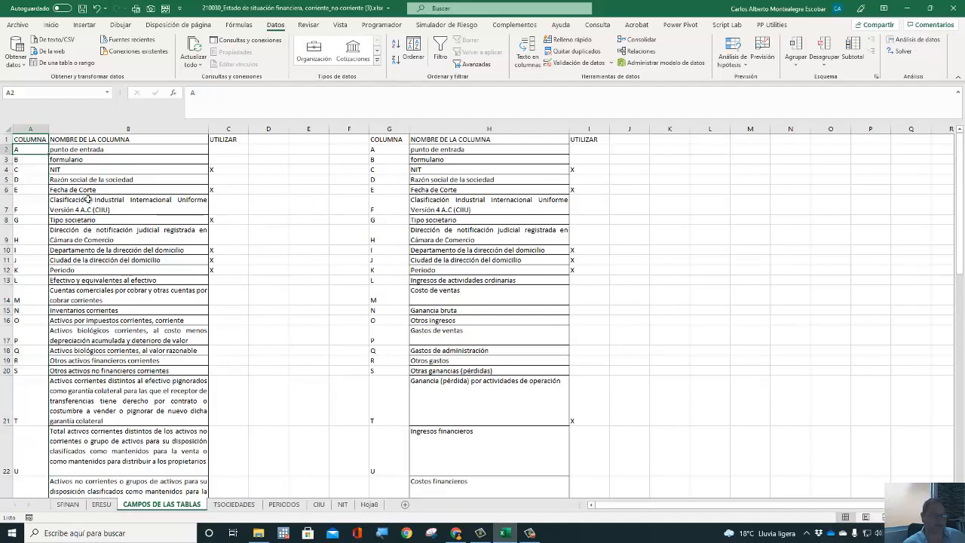
Copy the column letters from A2:A73 and paste them starting at M1.
{"action": "key", "text": "Up"}
{"action": "key", "text": "Down"}
{"action": "key", "text": "ctrl+shift+Down"}
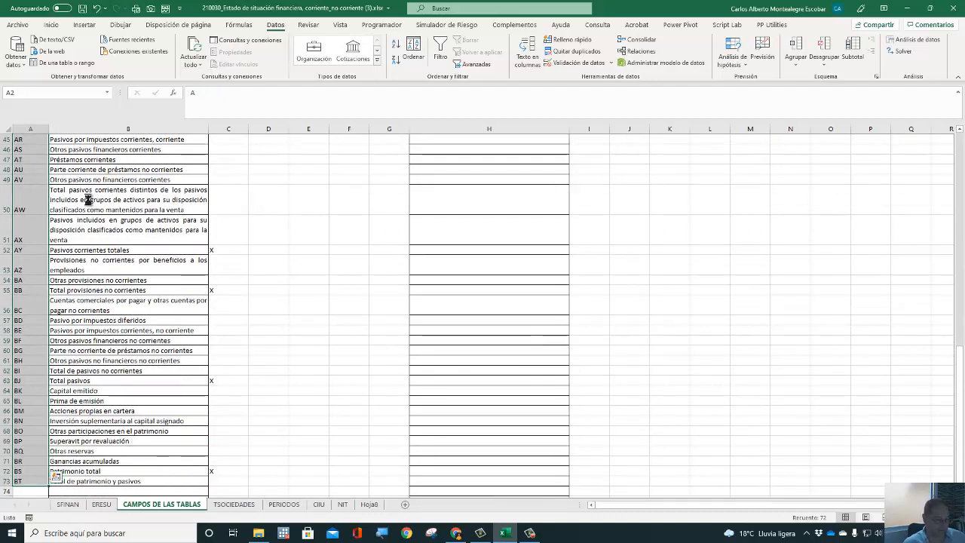
{"action": "key", "text": "ctrl+c"}
{"action": "key", "text": "ctrl+Home"}
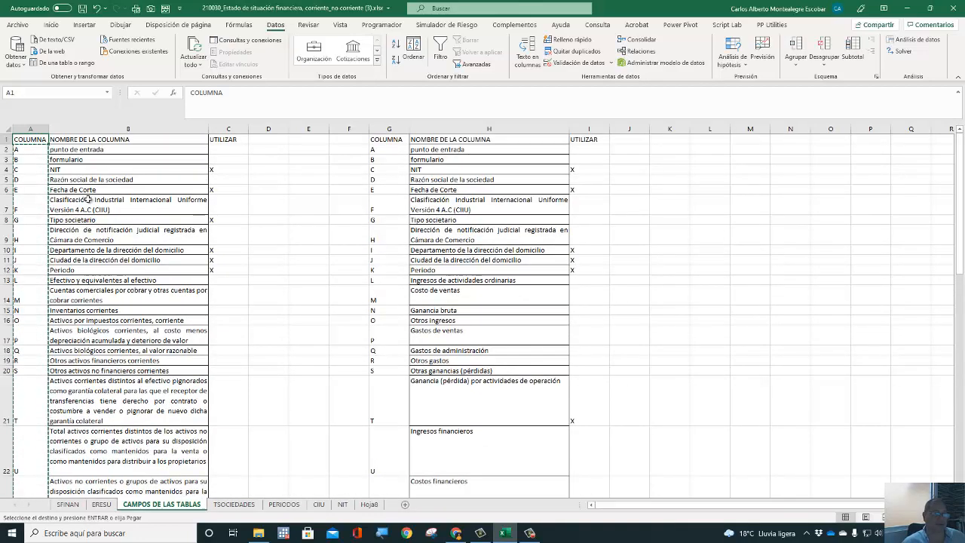
{"action": "key", "text": "Right"}
{"action": "key", "text": "Right"}
{"action": "key", "text": "Right"}
{"action": "key", "text": "Right"}
{"action": "key", "text": "Right"}
{"action": "key", "text": "Right"}
{"action": "key", "text": "Right"}
{"action": "key", "text": "Right"}
{"action": "key", "text": "Right"}
{"action": "key", "text": "Right"}
{"action": "key", "text": "Right"}
{"action": "key", "text": "Right"}
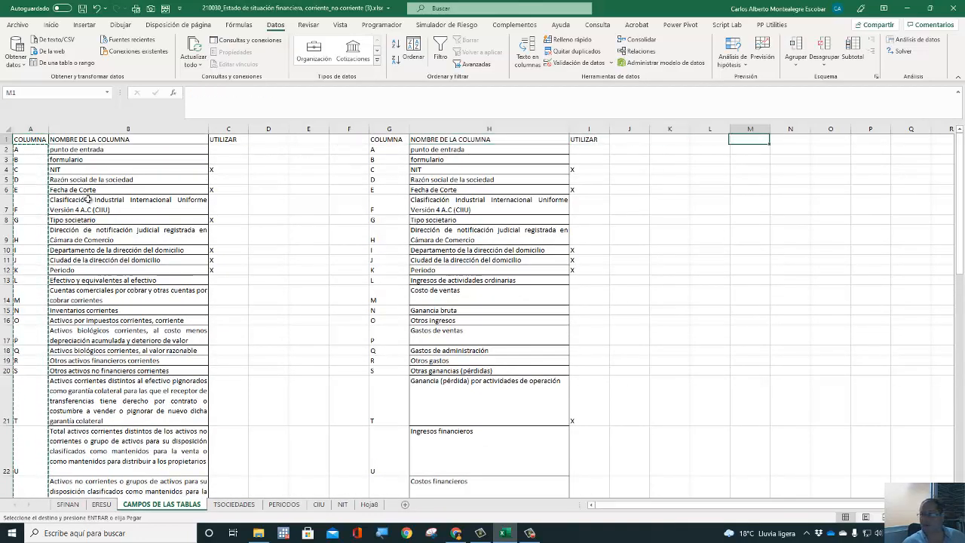
{"action": "key", "text": "ctrl+v"}
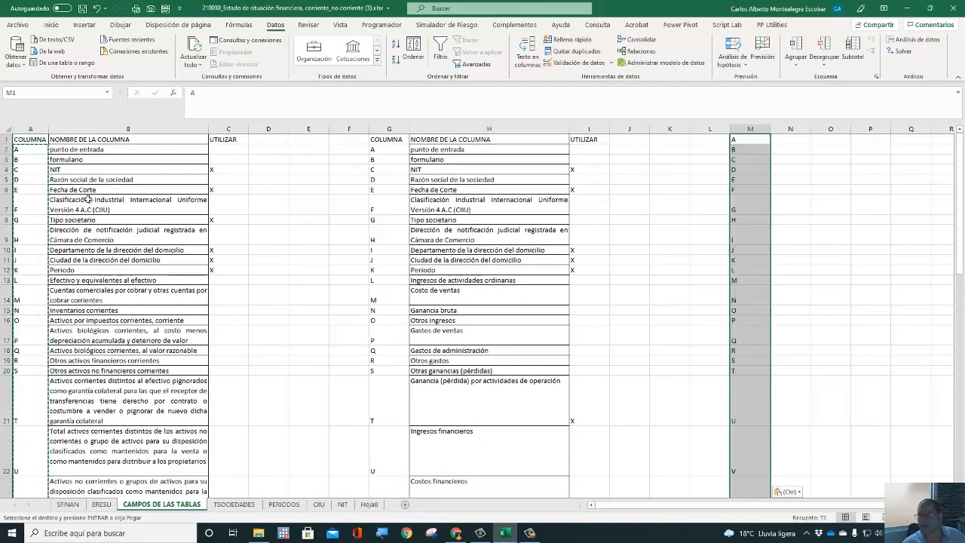
{"action": "key", "text": "Up"}
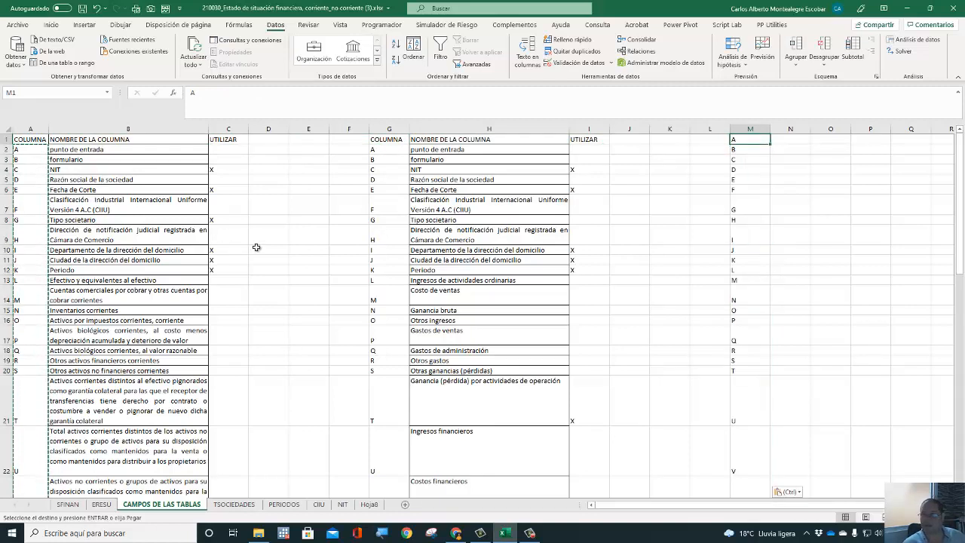
Insert a cell at M1, shifting the letters down, and enter the heading COLUMNA in it.
{"action": "right_click", "coordinate": [746, 136]}
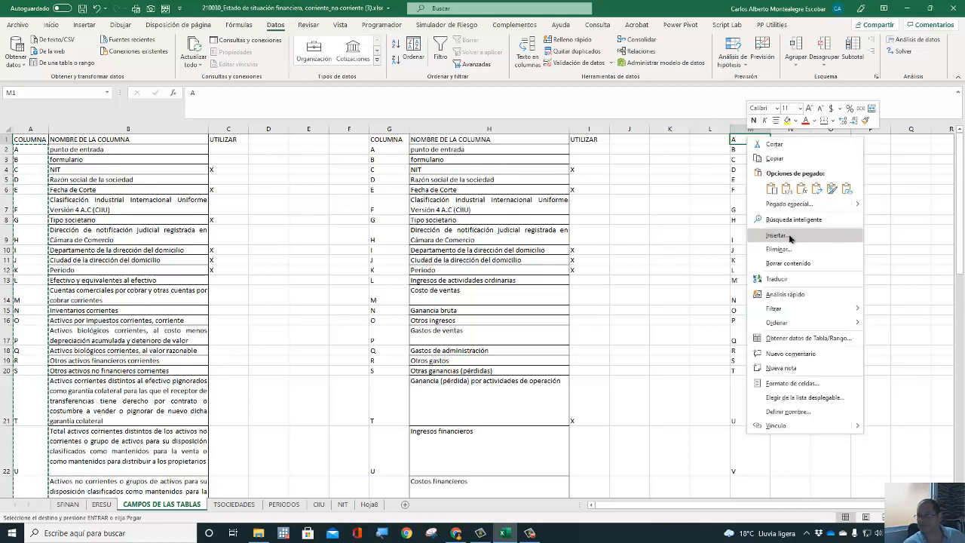
{"action": "left_click", "coordinate": [790, 239]}
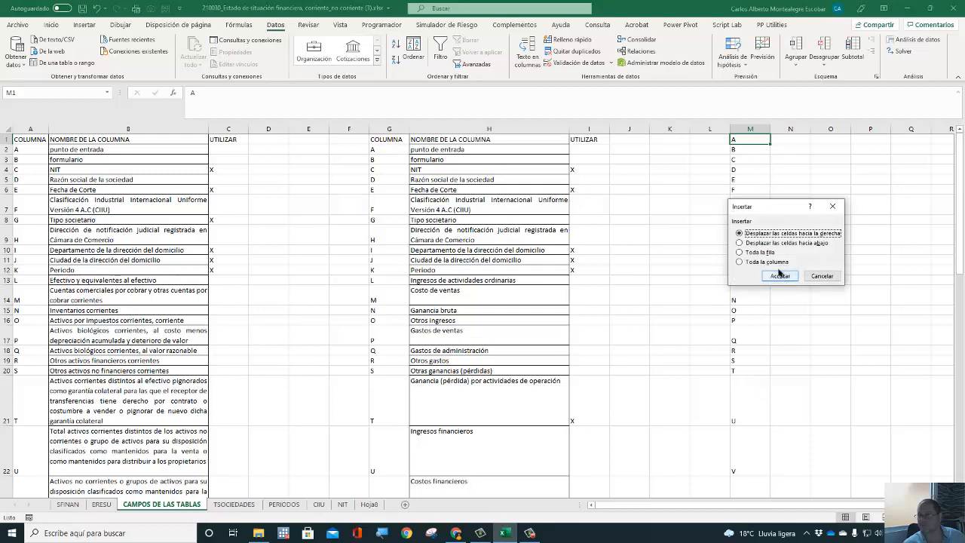
{"action": "left_click", "coordinate": [769, 244]}
{"action": "left_click", "coordinate": [780, 276]}
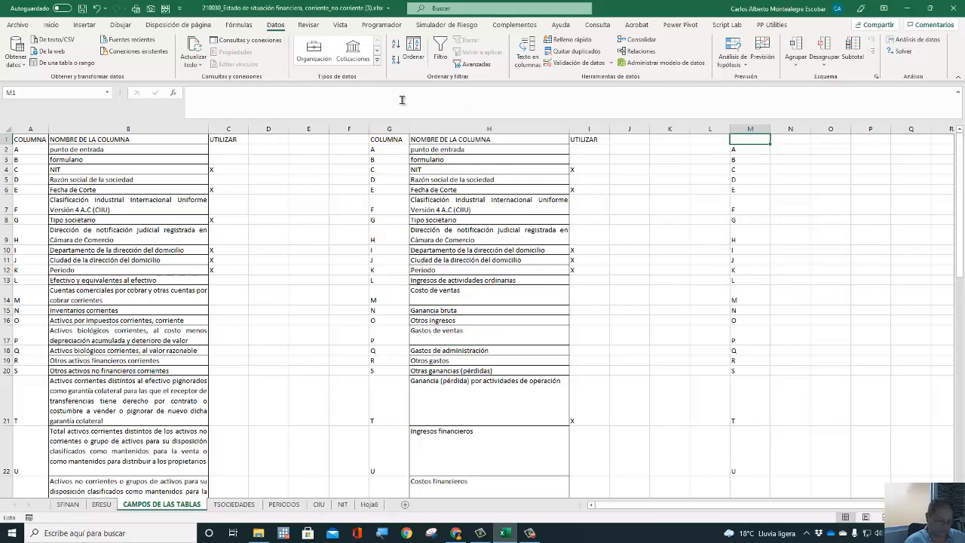
{"action": "type", "text": "COLUMNA"}
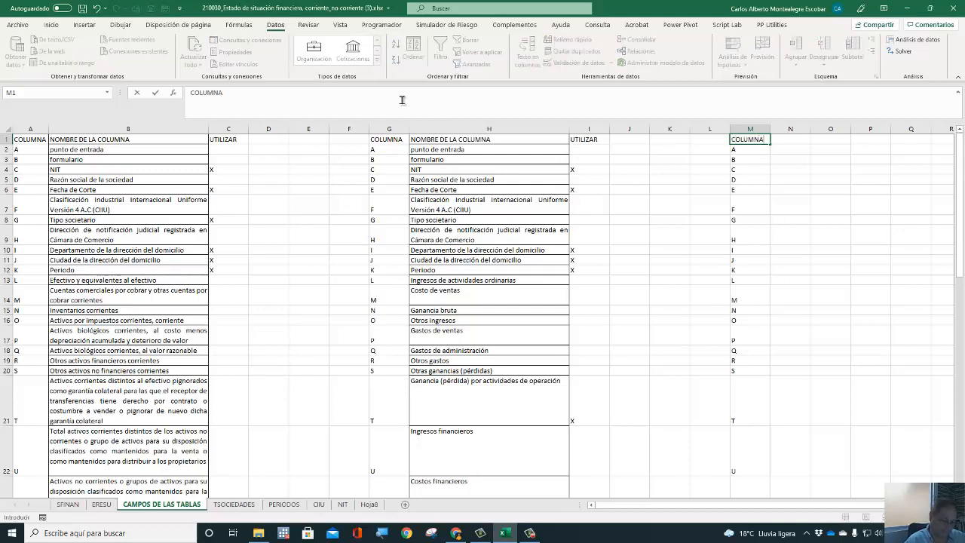
{"action": "key", "text": "Return"}
Enter the heading NUMERO in L1 and fill L2:L73 with the series 1 to 72 beside the column letters.
{"action": "key", "text": "Up"}
{"action": "key", "text": "Left"}
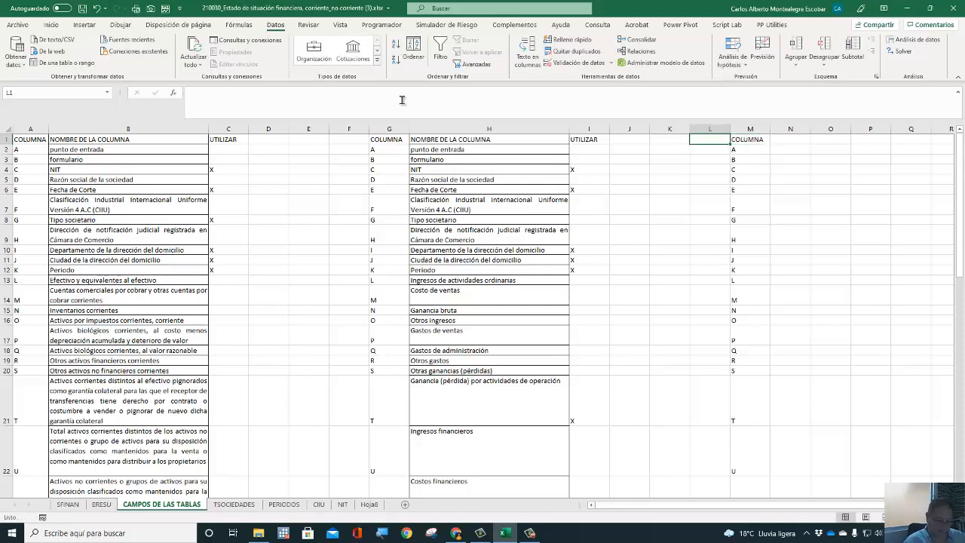
{"action": "type", "text": "NUMERO"}
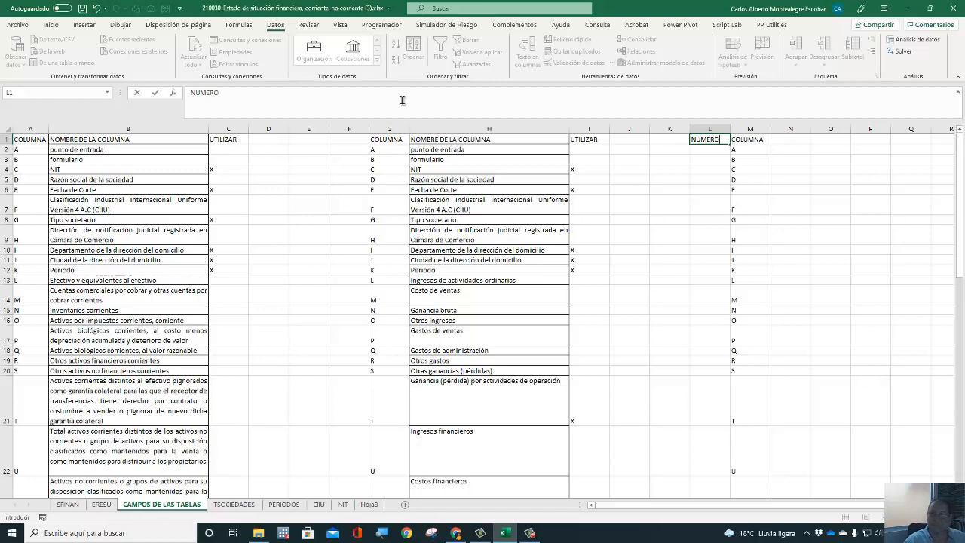
{"action": "key", "text": "Return"}
{"action": "type", "text": "1"}
{"action": "key", "text": "Return"}
{"action": "type", "text": "2"}
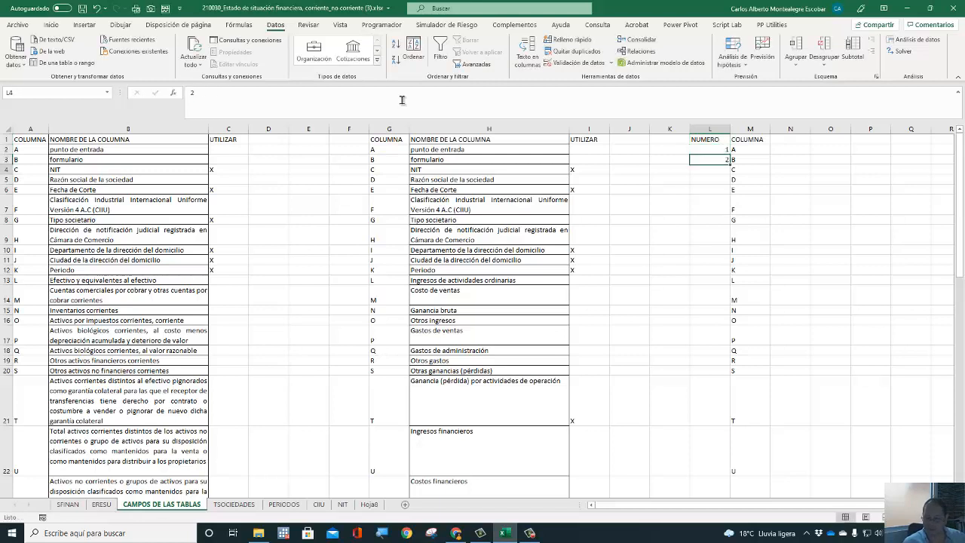
{"action": "key", "text": "Return"}
{"action": "type", "text": "3"}
{"action": "key", "text": "Return"}
{"action": "key", "text": "Up"}
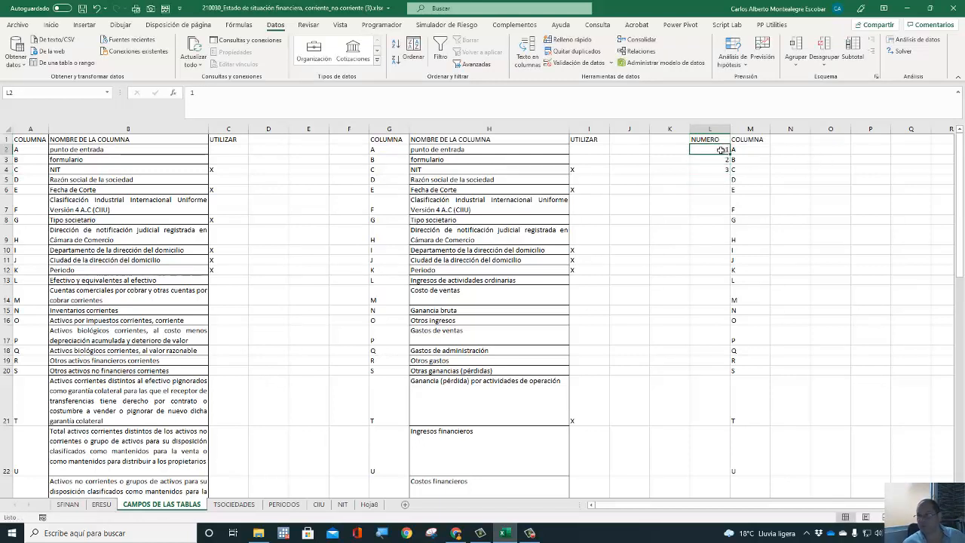
{"action": "mouse_move", "coordinate": [723, 150]}
{"action": "left_mouse_down"}
{"action": "mouse_move", "coordinate": [743, 521]}
{"action": "mouse_move", "coordinate": [724, 482]}
{"action": "mouse_move", "coordinate": [700, 478]}
{"action": "left_mouse_up"}
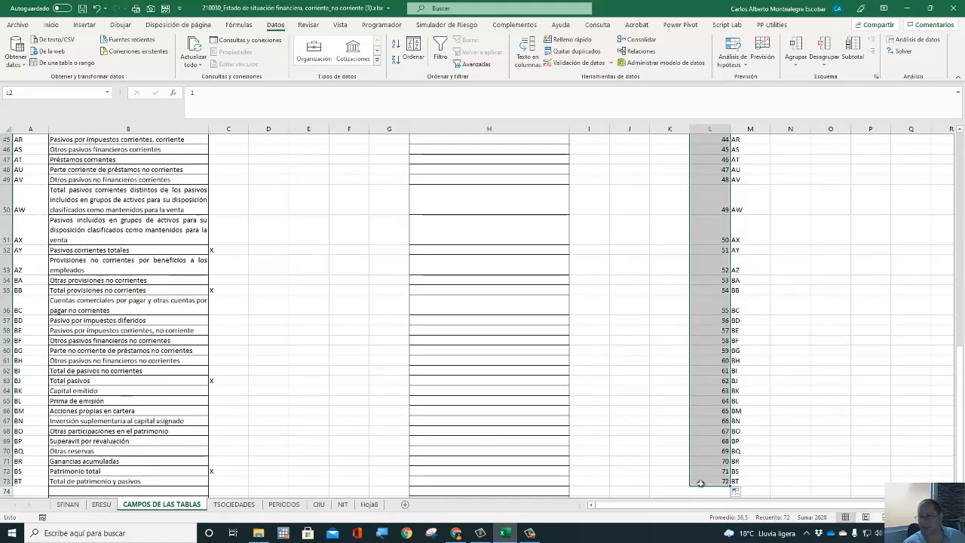
Enter the heading ORDEN in D1, next to UTILIZAR in the SFINAN field list.
{"action": "left_click", "coordinate": [127, 432]}
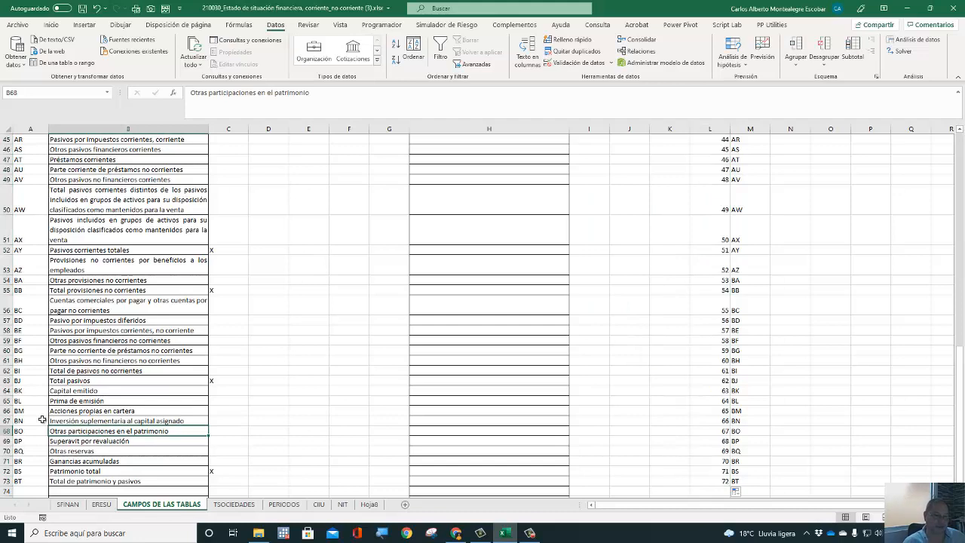
{"action": "key", "text": "ctrl+Home"}
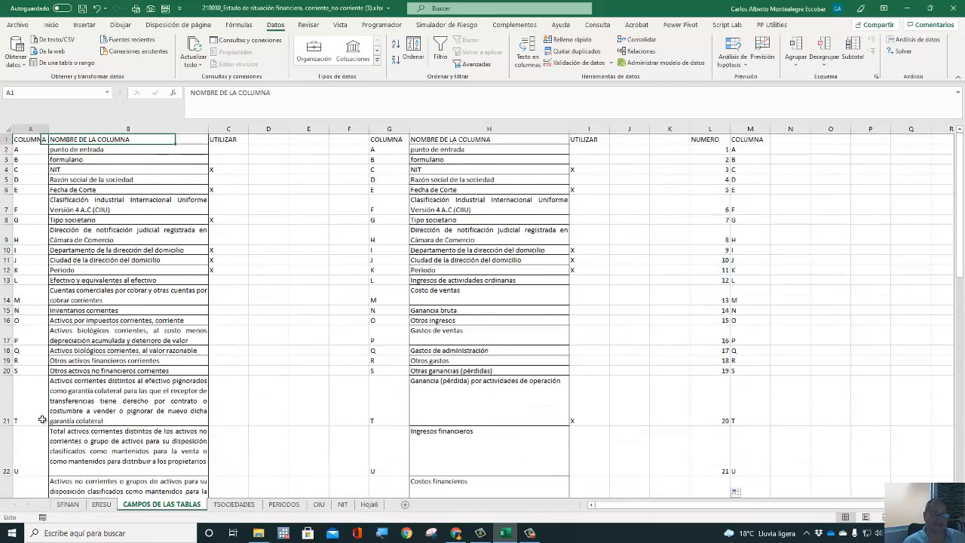
{"action": "left_click", "coordinate": [29, 154]}
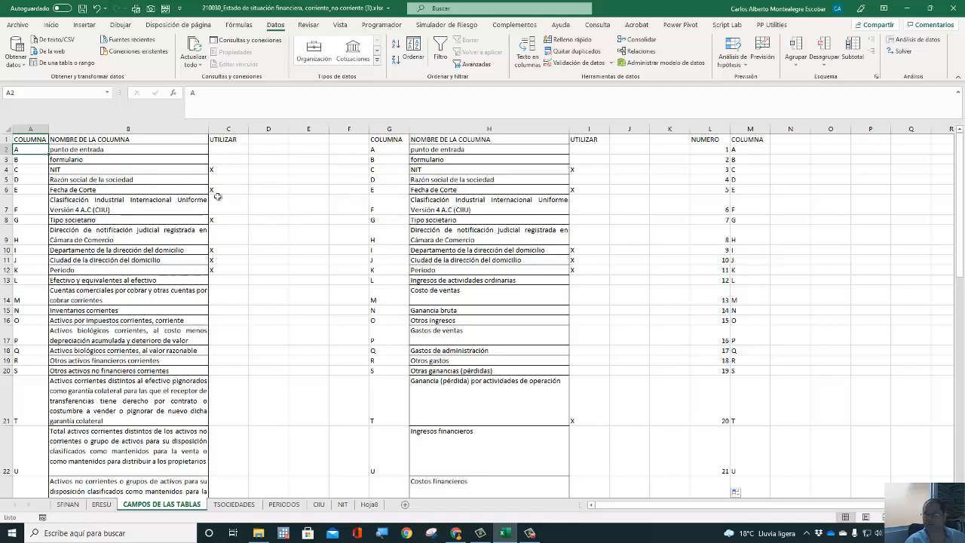
{"action": "left_click", "coordinate": [255, 139]}
{"action": "type", "text": "OE"}
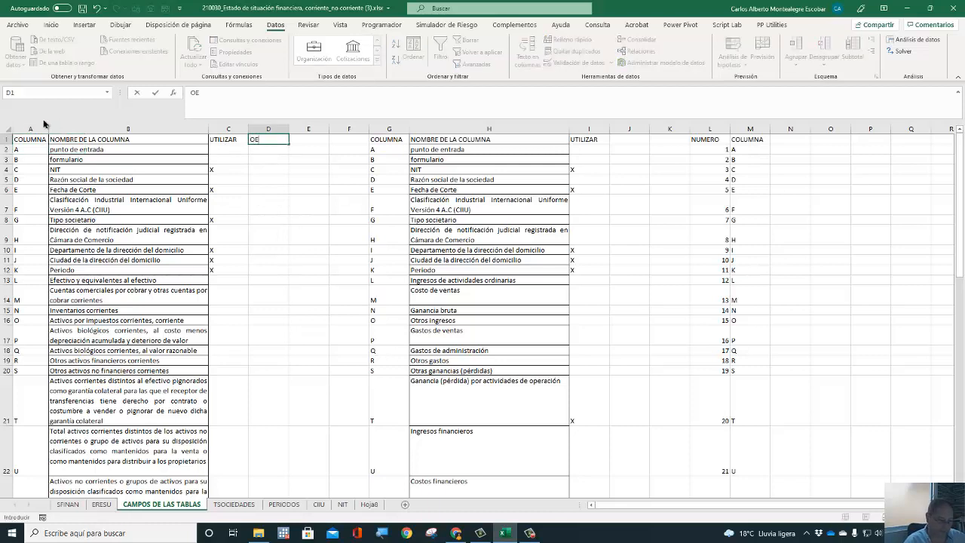
{"action": "key", "text": "BackSpace"}
{"action": "key", "text": "BackSpace"}
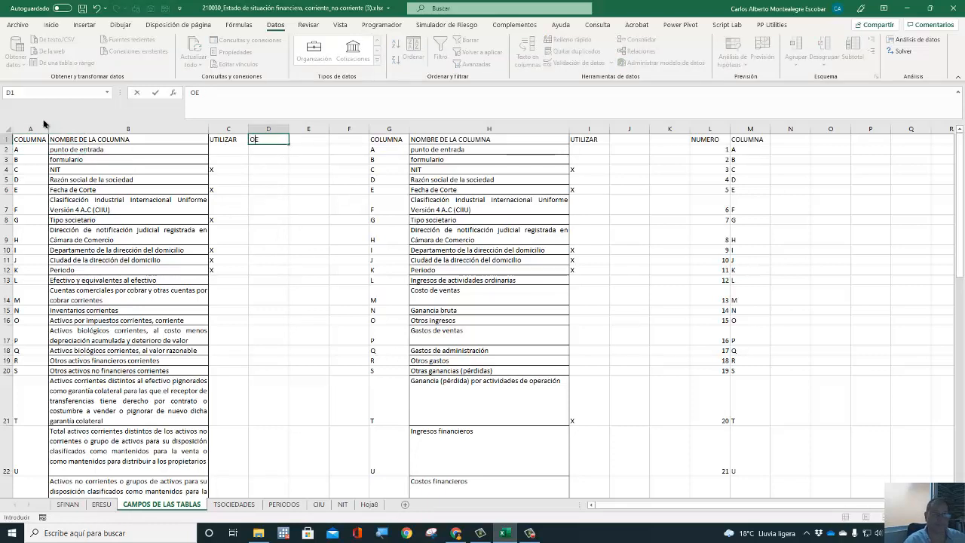
{"action": "key", "text": "BackSpace"}
{"action": "key", "text": "BackSpace"}
{"action": "key", "text": "BackSpace"}
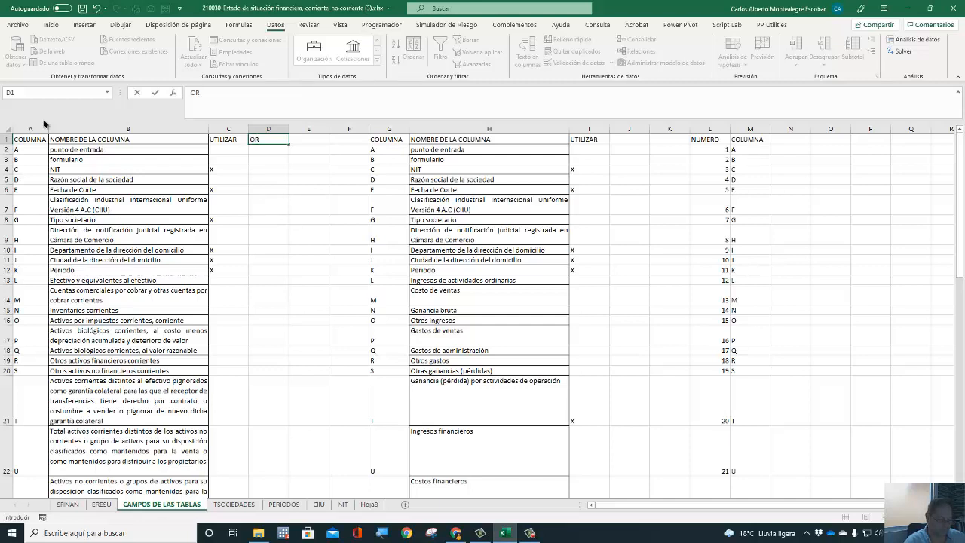
{"action": "key", "text": "Return"}
{"action": "key", "text": "Up"}
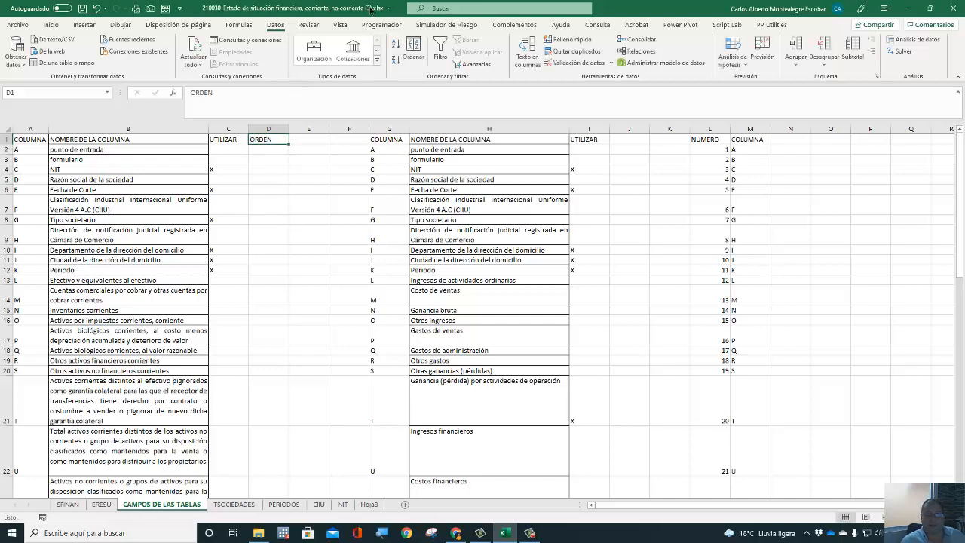
Copy the numbers from L2:L73 and paste them under ORDEN, starting at D2.
{"action": "left_click", "coordinate": [711, 149]}
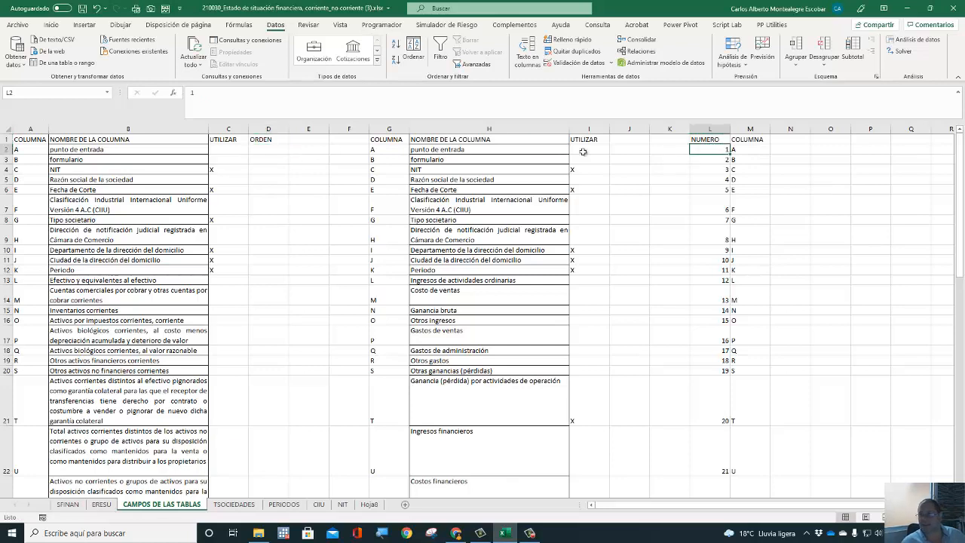
{"action": "key", "text": "ctrl+shift+Down"}
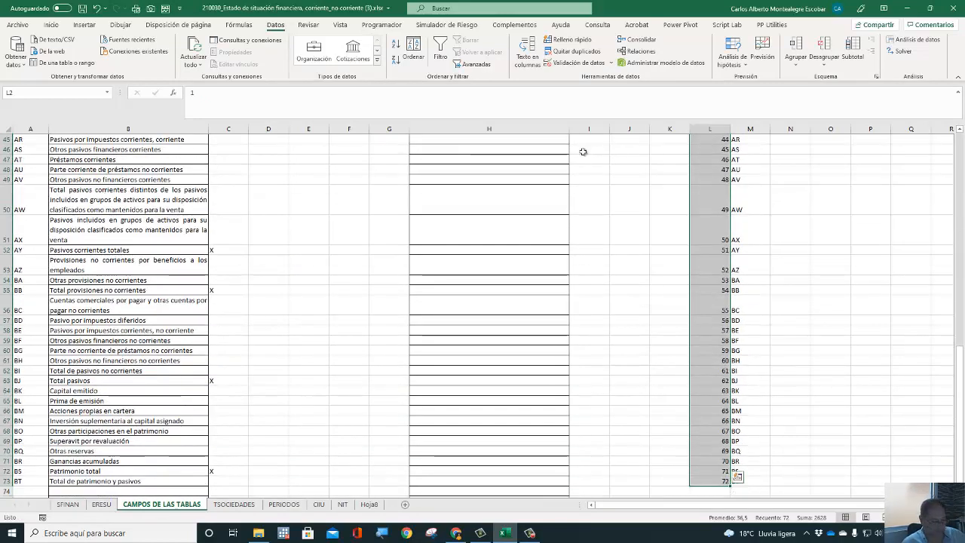
{"action": "key", "text": "ctrl+c"}
{"action": "key", "text": "ctrl+Up"}
{"action": "key", "text": "Left"}
{"action": "key", "text": "Left"}
{"action": "key", "text": "Left"}
{"action": "key", "text": "Left"}
{"action": "key", "text": "Left"}
{"action": "key", "text": "Left"}
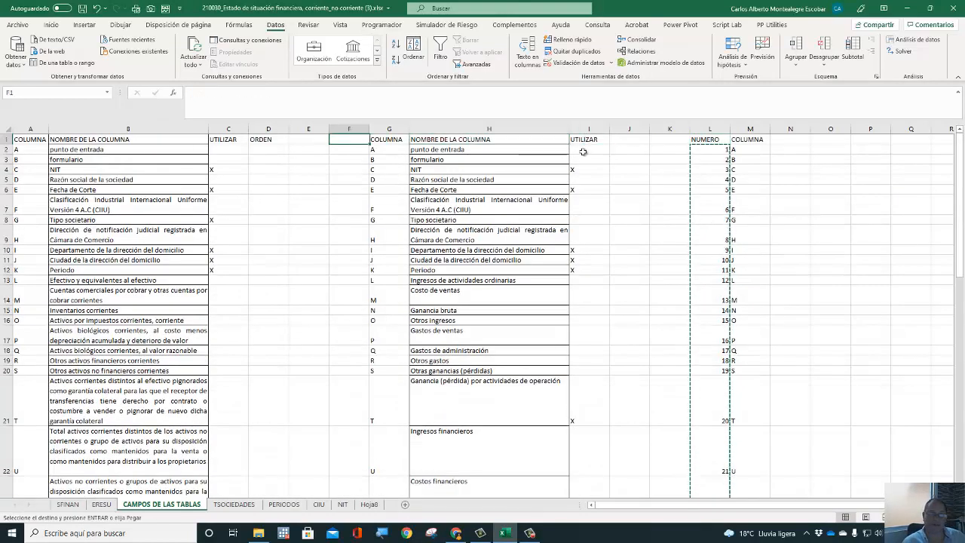
{"action": "key", "text": "Left"}
{"action": "key", "text": "Left"}
{"action": "key", "text": "Left"}
{"action": "key", "text": "Right"}
{"action": "key", "text": "Down"}
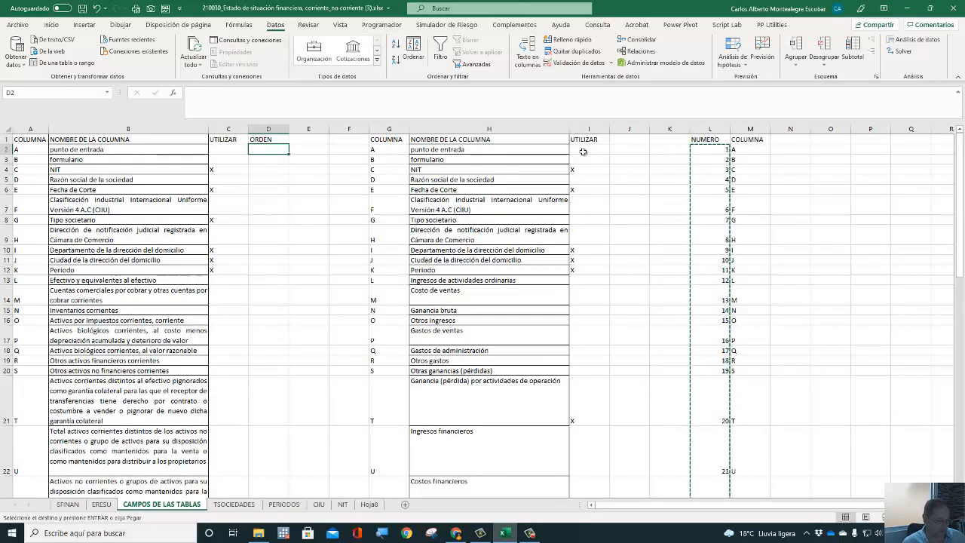
{"action": "key", "text": "ctrl+v"}
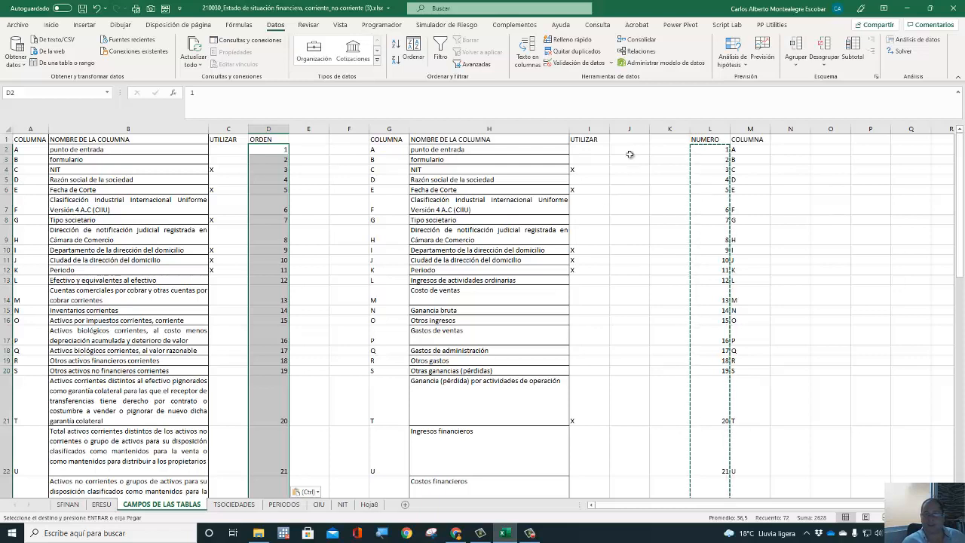
Copy the whole ORDEN column D to column J, beside the ERESU field list.
{"action": "left_click", "coordinate": [273, 129]}
{"action": "key", "text": "ctrl+c"}
{"action": "key", "text": "Right"}
{"action": "key", "text": "Right"}
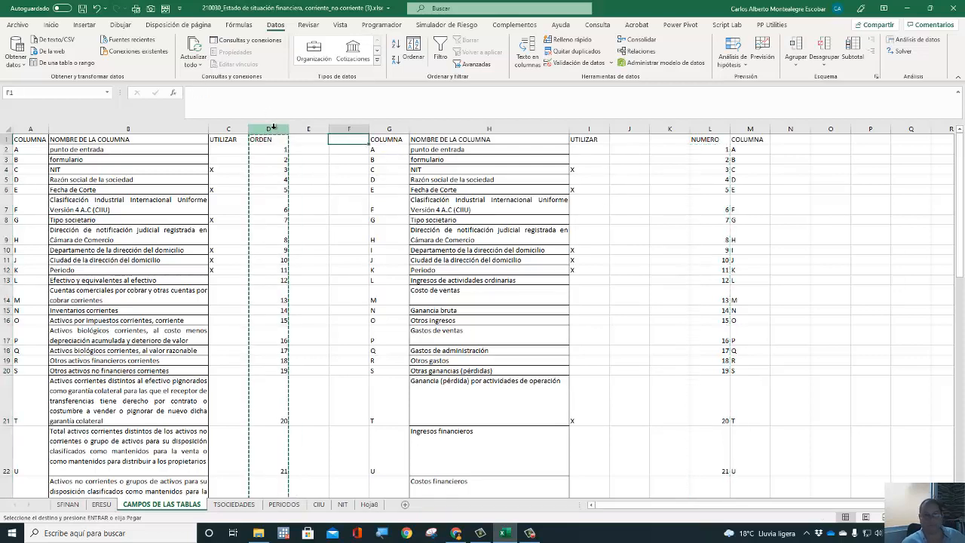
{"action": "key", "text": "Right"}
{"action": "key", "text": "Right"}
{"action": "key", "text": "Right"}
{"action": "key", "text": "Right"}
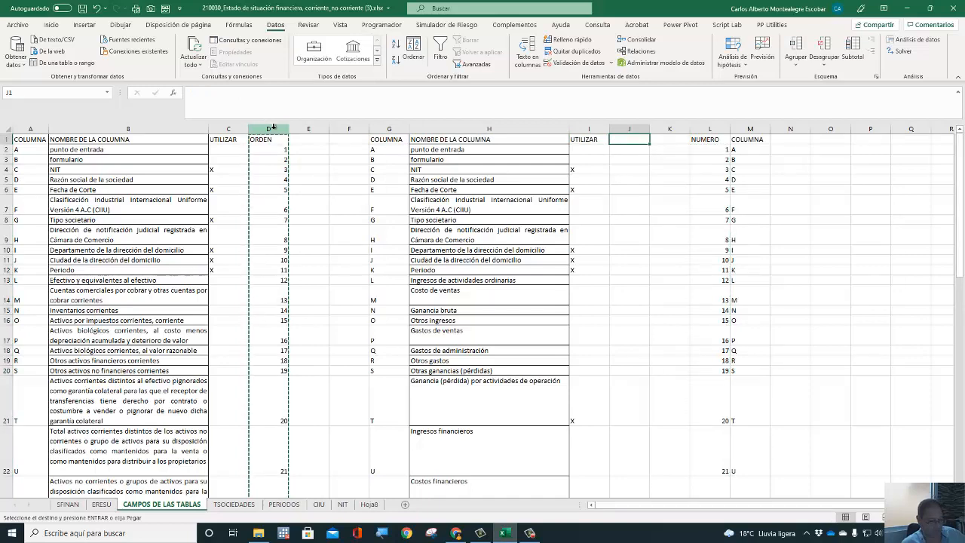
{"action": "key", "text": "ctrl+v"}
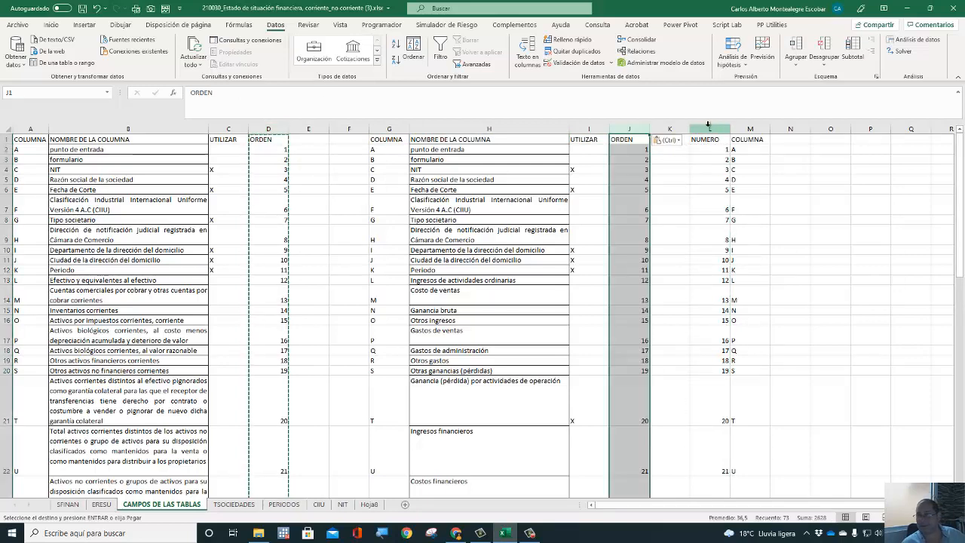
Move the NUMERO and COLUMNA columns from L:M to P:Q, away from the field lists.
{"action": "left_click", "coordinate": [709, 127]}
{"action": "left_click", "coordinate": [721, 142]}
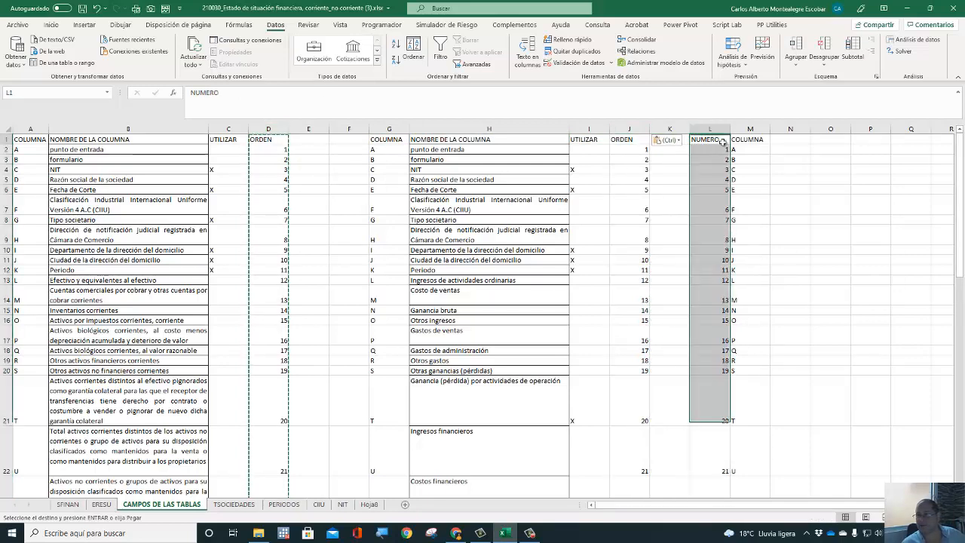
{"action": "left_click", "coordinate": [718, 126]}
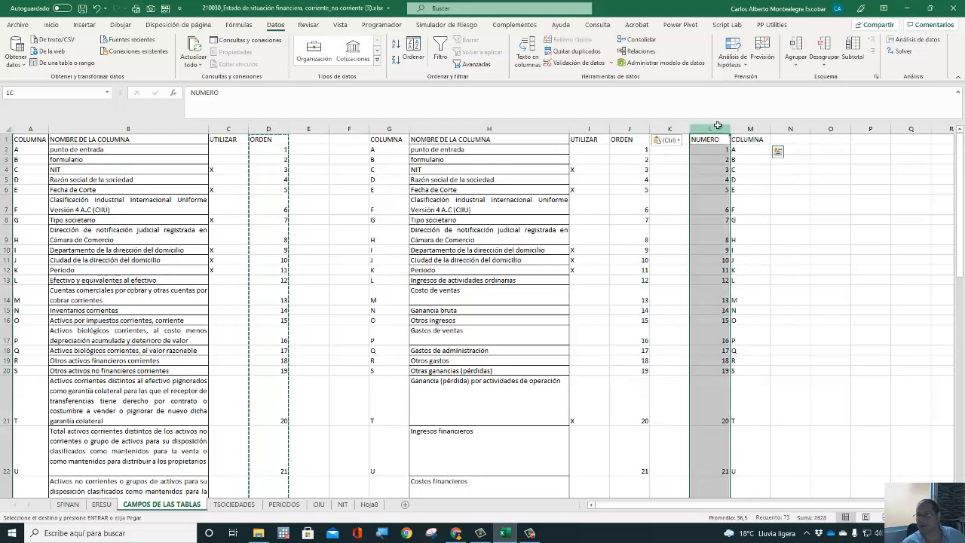
{"action": "left_click_drag", "start_coordinate": [718, 126], "coordinate": [908, 157]}
{"action": "left_click", "coordinate": [626, 150]}
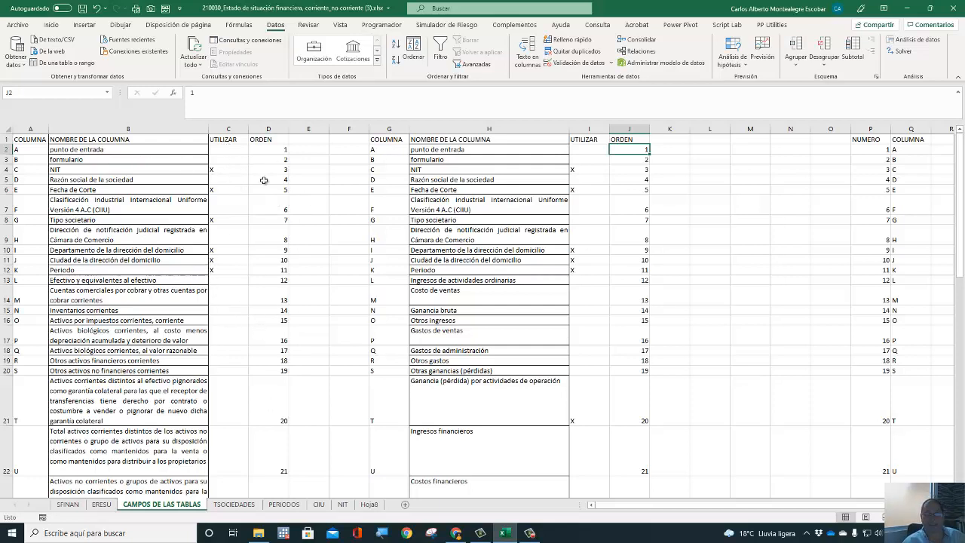
Sort the SFINAN field list in ascending order by UTILIZAR and select the marked rows in columns A to C.
{"action": "left_click", "coordinate": [219, 150]}
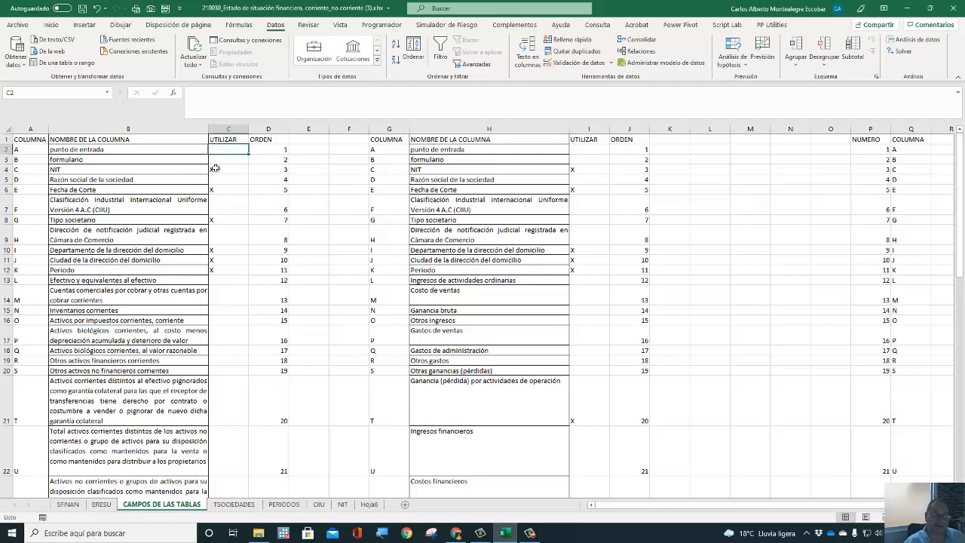
{"action": "left_click", "coordinate": [396, 46]}
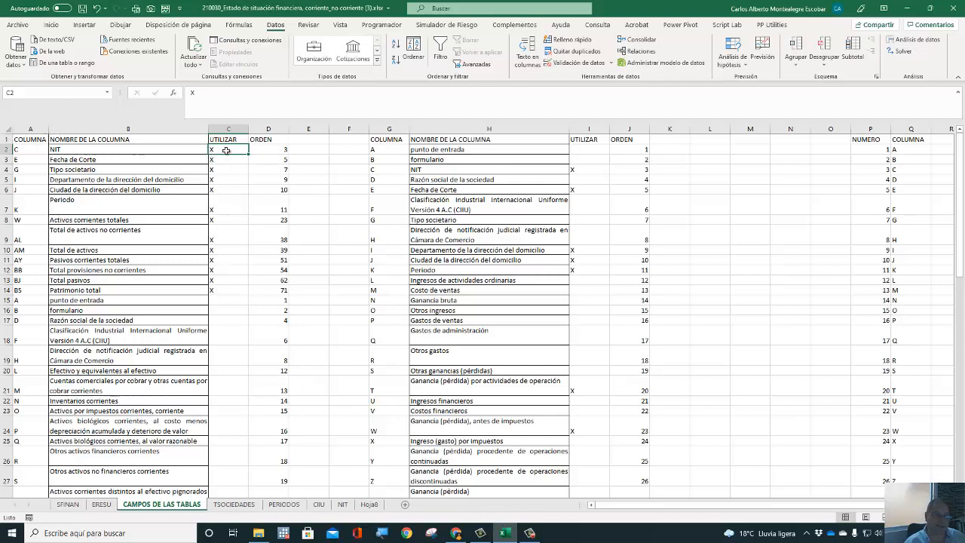
{"action": "left_click_drag", "start_coordinate": [225, 151], "coordinate": [29, 296]}
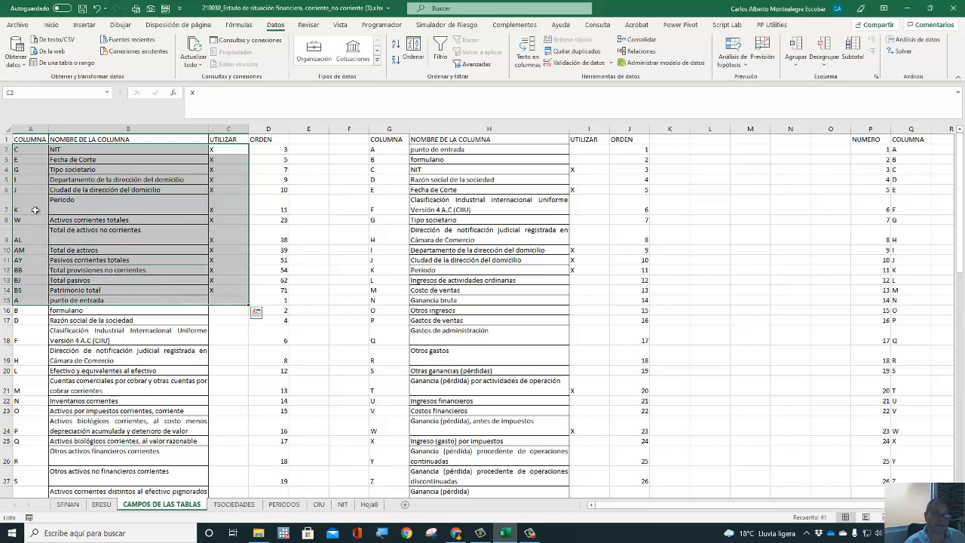
Fill cells A2:C15 of the SFINAN field list with yellow.
{"action": "left_click", "coordinate": [51, 25]}
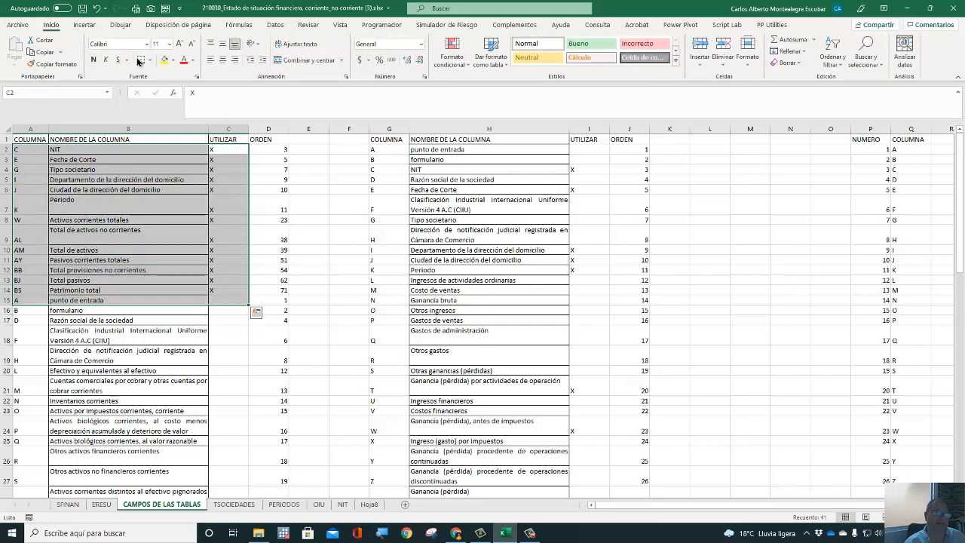
{"action": "left_click", "coordinate": [163, 61]}
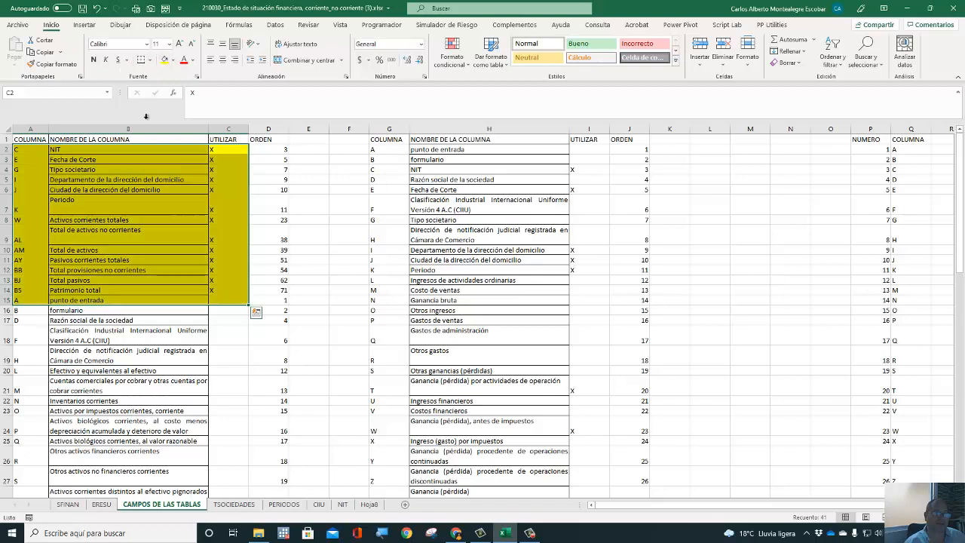
{"action": "left_click", "coordinate": [121, 197]}
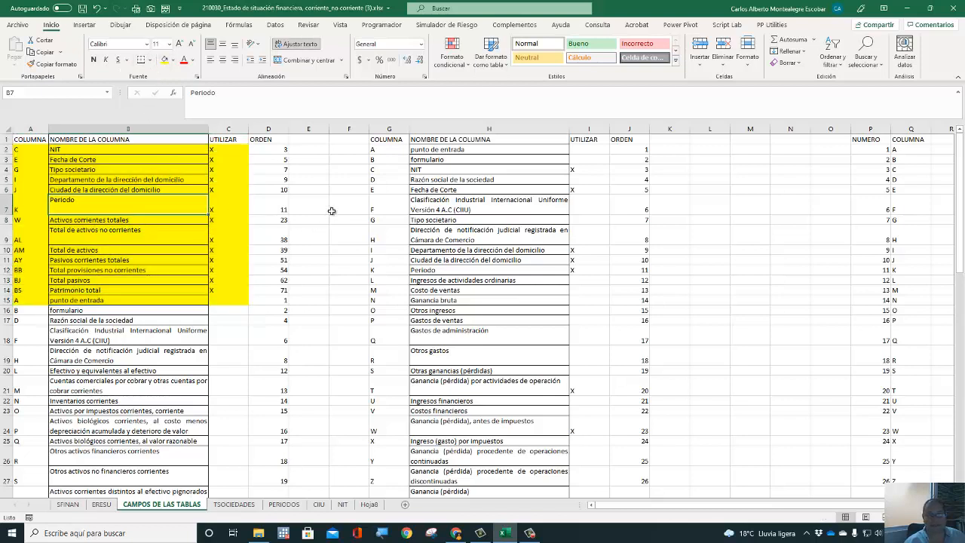
Sort the ERESU field list in ascending order by UTILIZAR.
{"action": "left_click", "coordinate": [579, 151]}
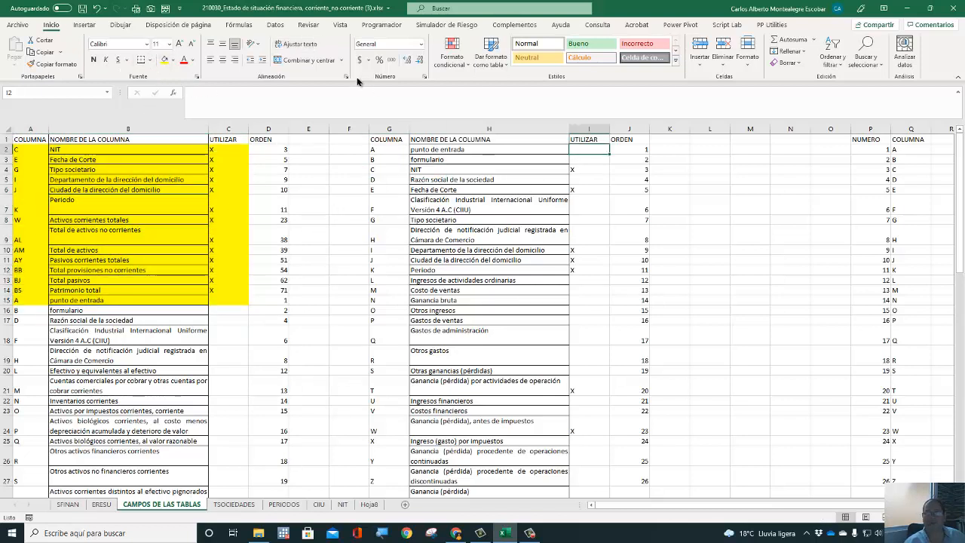
{"action": "left_click", "coordinate": [275, 24]}
{"action": "left_click", "coordinate": [396, 59]}
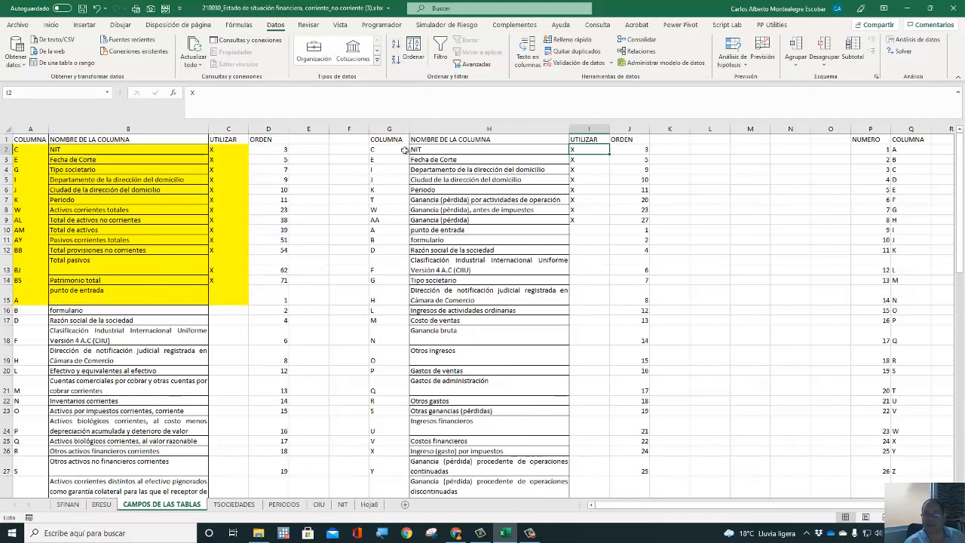
Fill the rows marked X in the ERESU field list, G2:I9, with yellow.
{"action": "left_click_drag", "start_coordinate": [388, 153], "coordinate": [577, 214]}
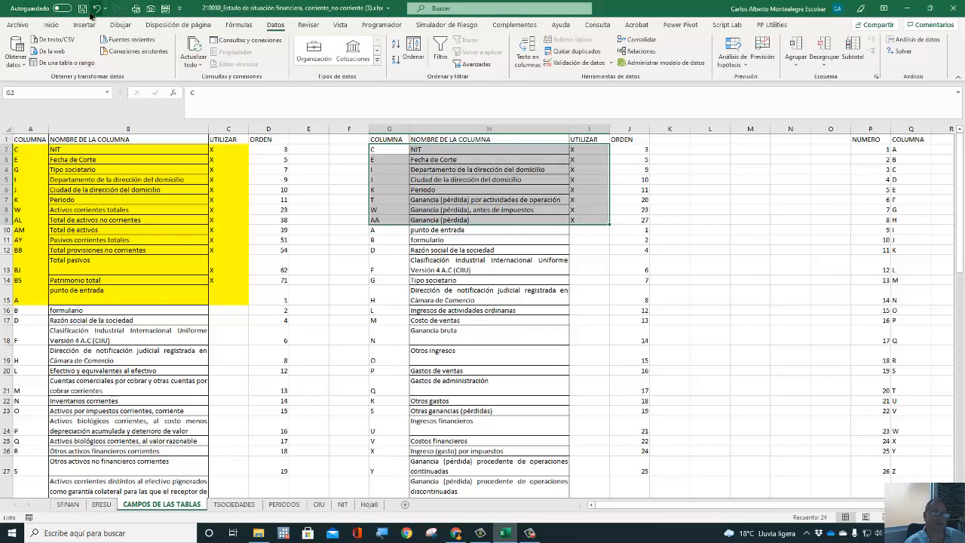
{"action": "left_click", "coordinate": [51, 25]}
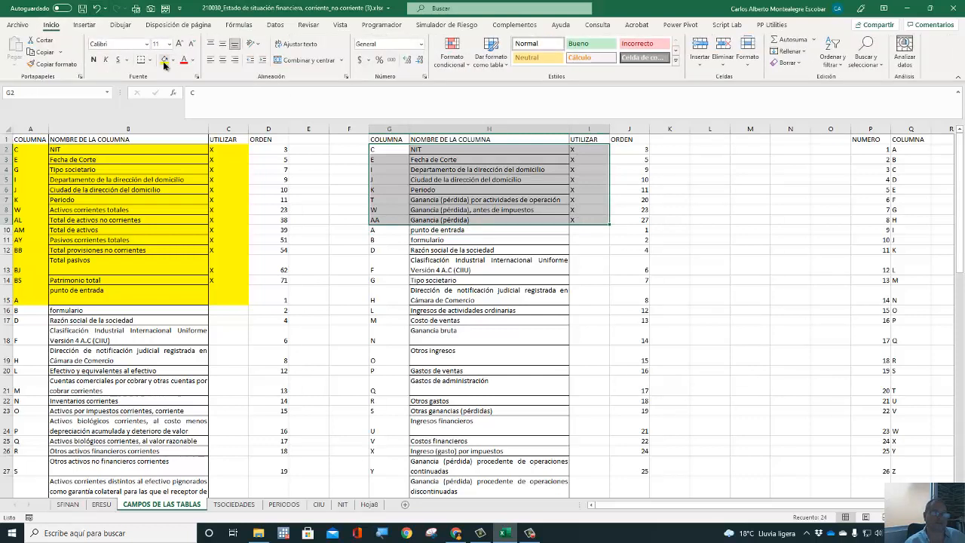
{"action": "left_click", "coordinate": [164, 60]}
{"action": "left_click", "coordinate": [453, 209]}
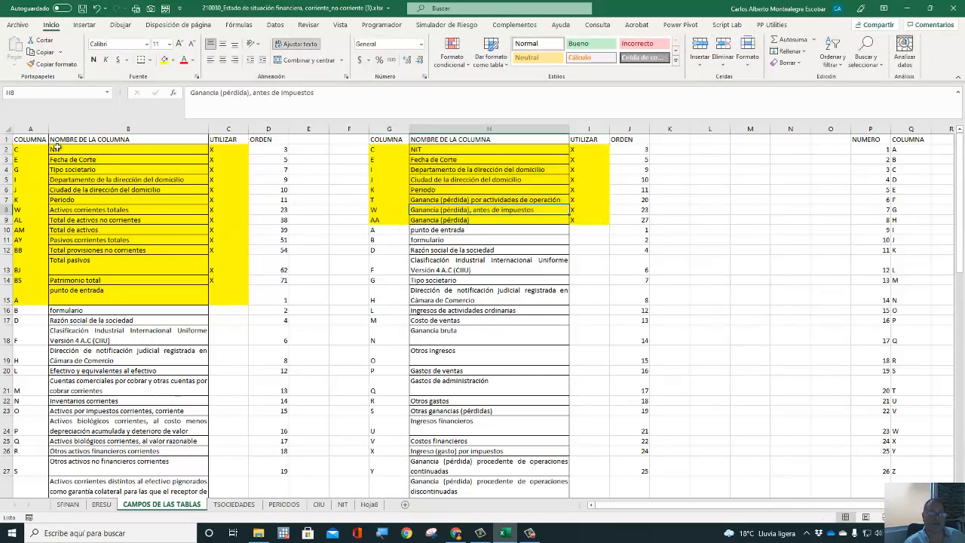
Sort the SFINAN field list in ascending order by COLUMNA.
{"action": "left_click", "coordinate": [34, 150]}
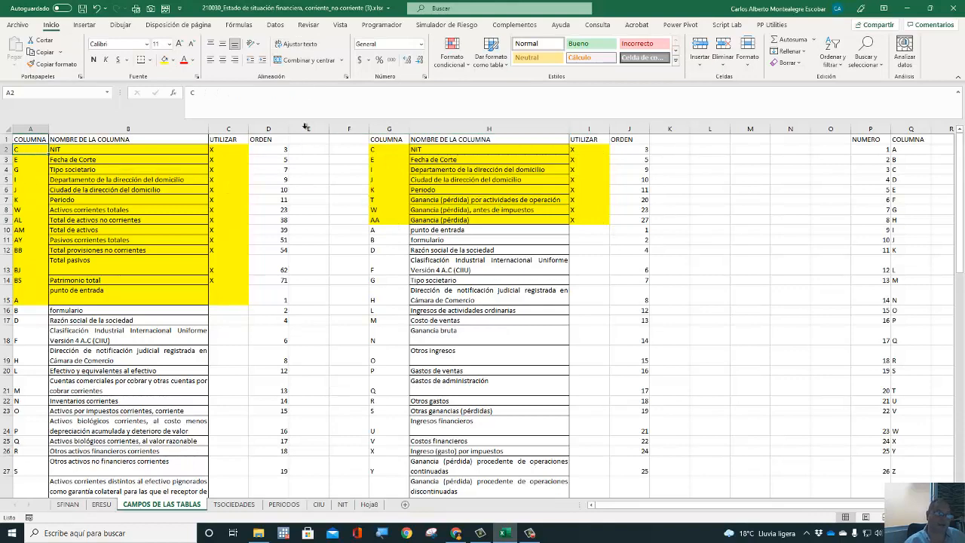
{"action": "left_click", "coordinate": [281, 24]}
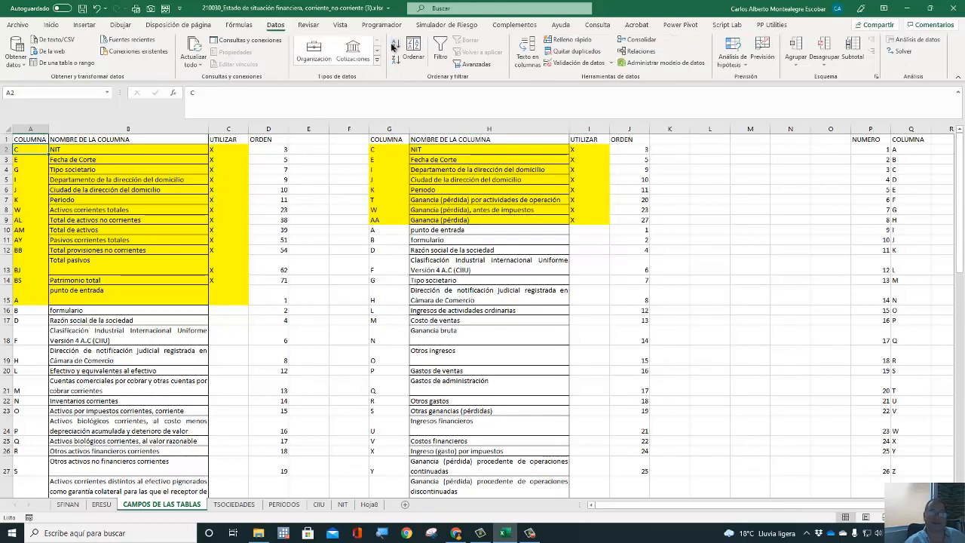
{"action": "left_click", "coordinate": [396, 45]}
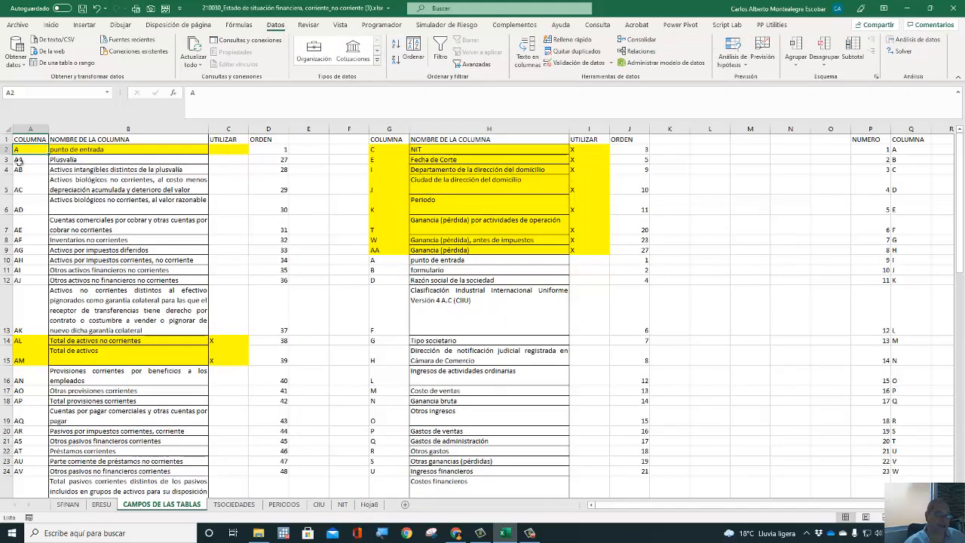
Sort the SFINAN and ERESU field lists each in ascending order by ORDEN.
{"action": "left_click", "coordinate": [265, 149]}
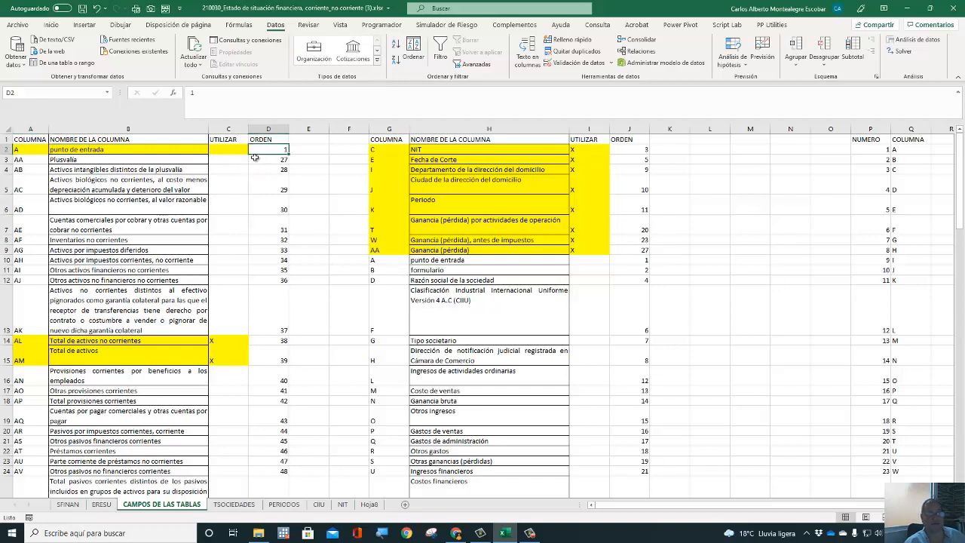
{"action": "left_click", "coordinate": [396, 43]}
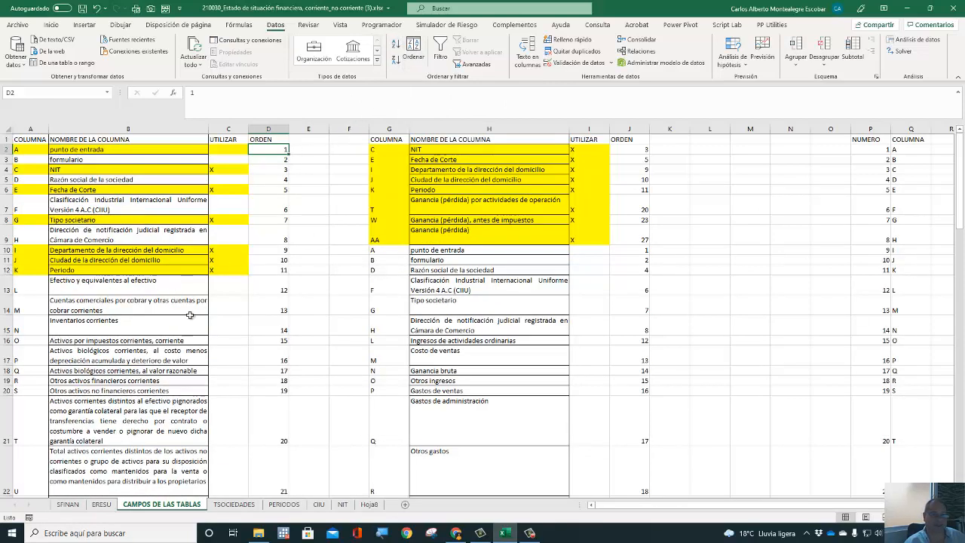
{"action": "left_click", "coordinate": [626, 149]}
{"action": "left_click", "coordinate": [396, 47]}
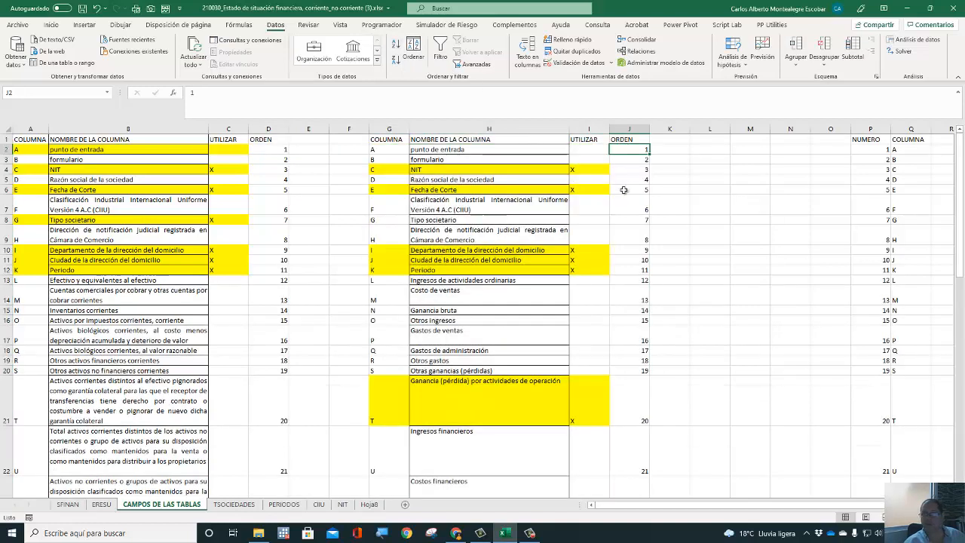
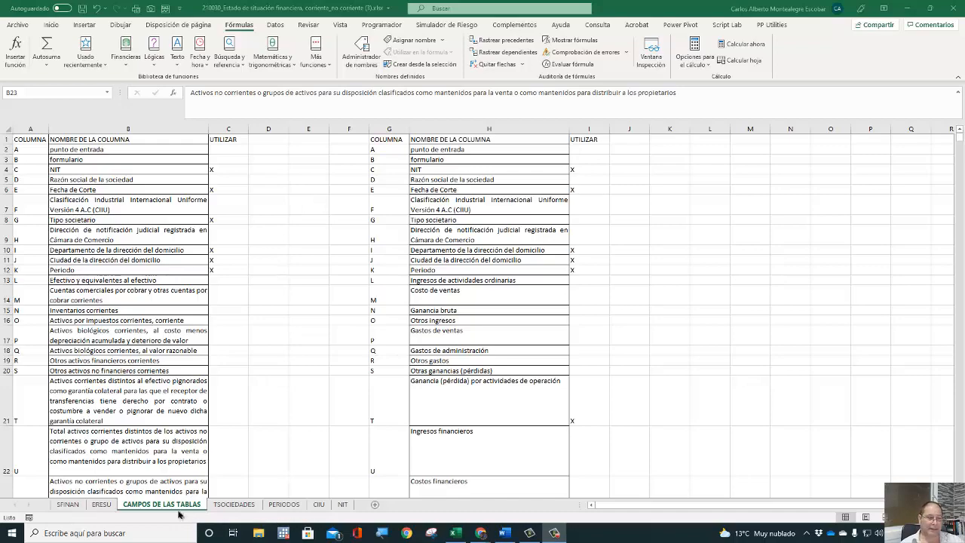
Review the SFINAN, ERESU, CAMPOS DE LAS TABLAS and TSOCIEDADES sheets, including the first columns of SFINAN.
{"action": "left_click", "coordinate": [73, 510]}
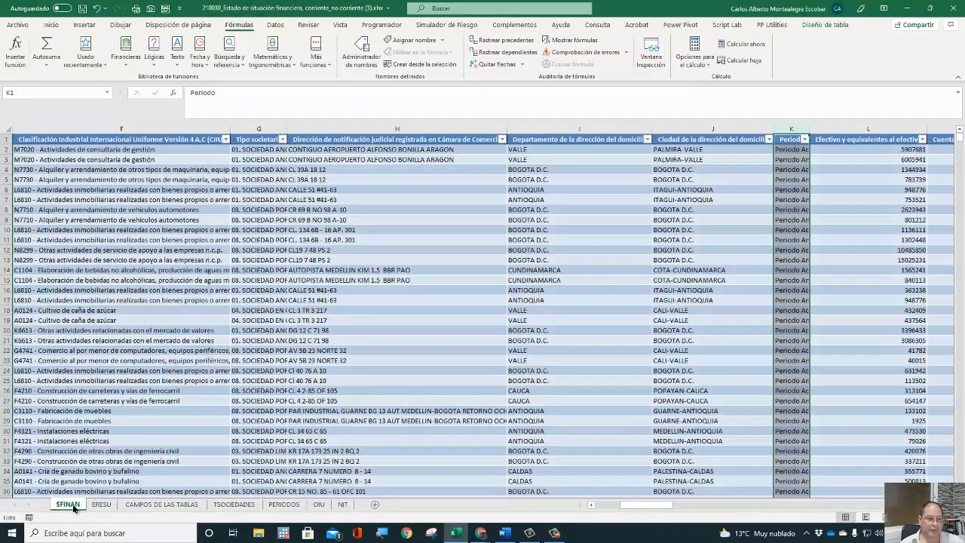
{"action": "left_click", "coordinate": [57, 472]}
{"action": "key", "text": "Left"}
{"action": "key", "text": "Left"}
{"action": "key", "text": "Left"}
{"action": "key", "text": "Left"}
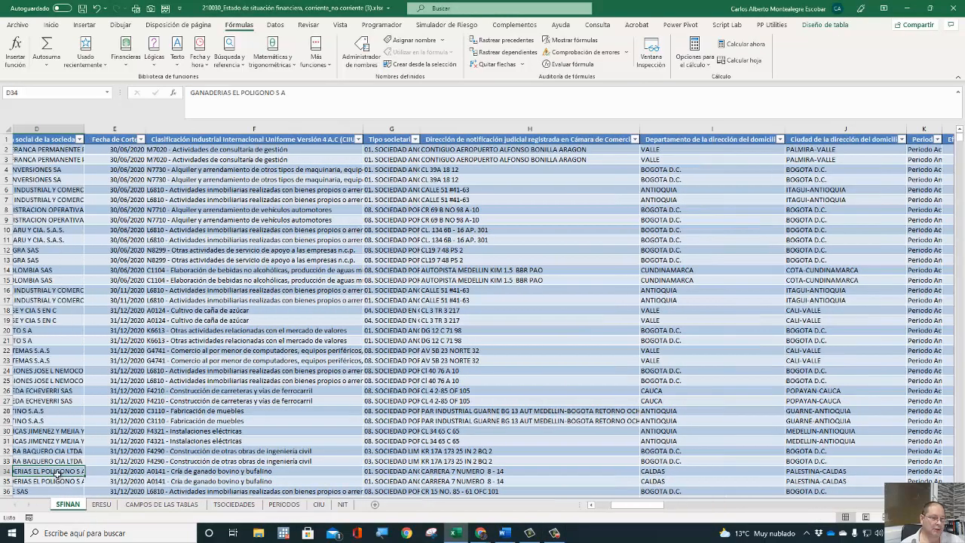
{"action": "key", "text": "Left"}
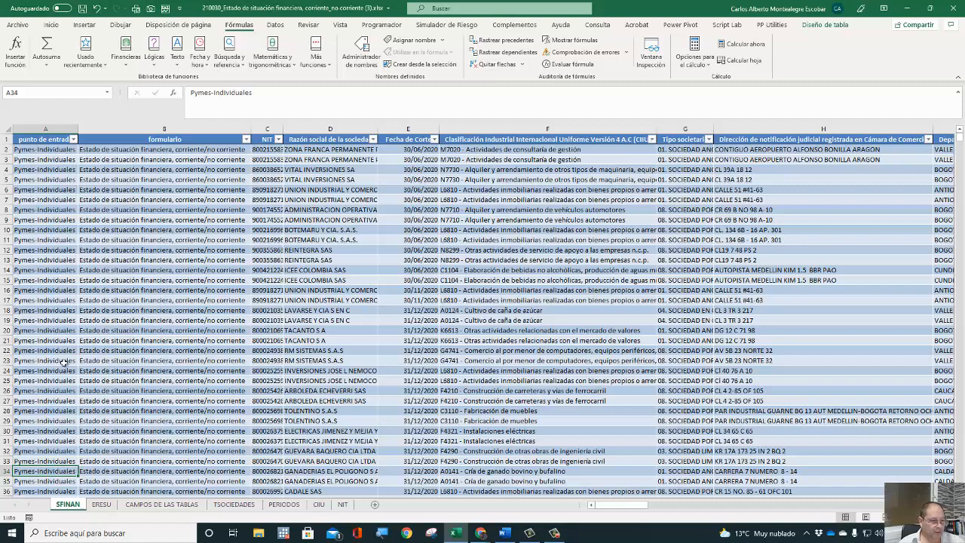
{"action": "left_click", "coordinate": [53, 158]}
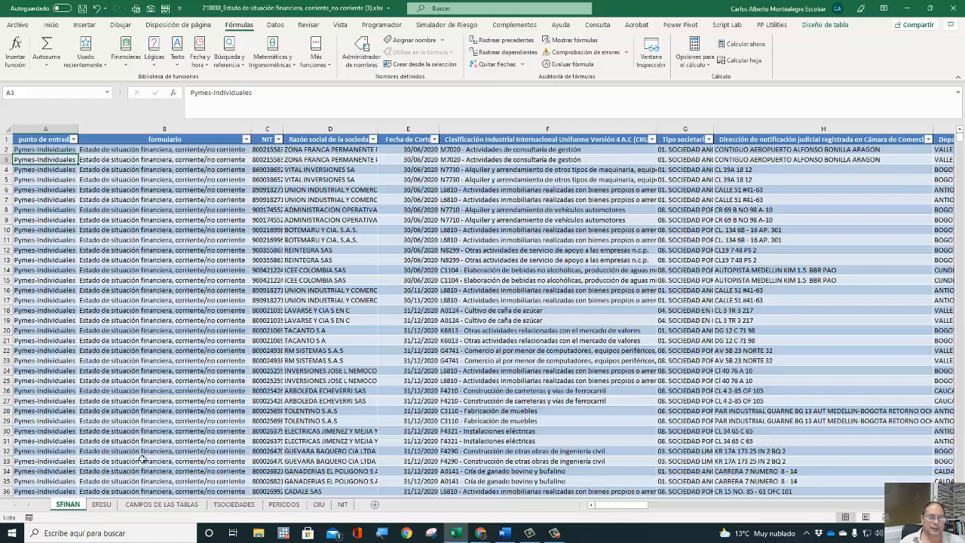
{"action": "left_click", "coordinate": [101, 505]}
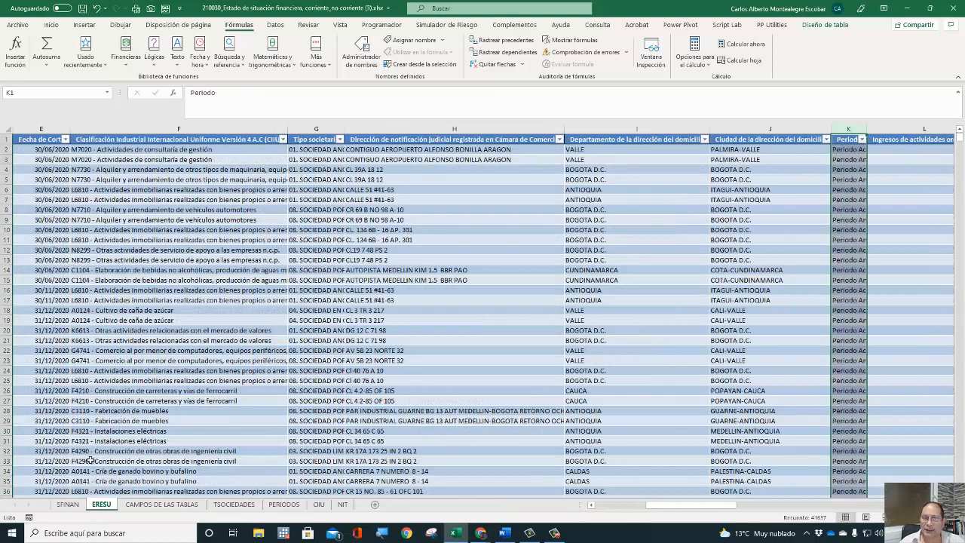
{"action": "left_click", "coordinate": [151, 505]}
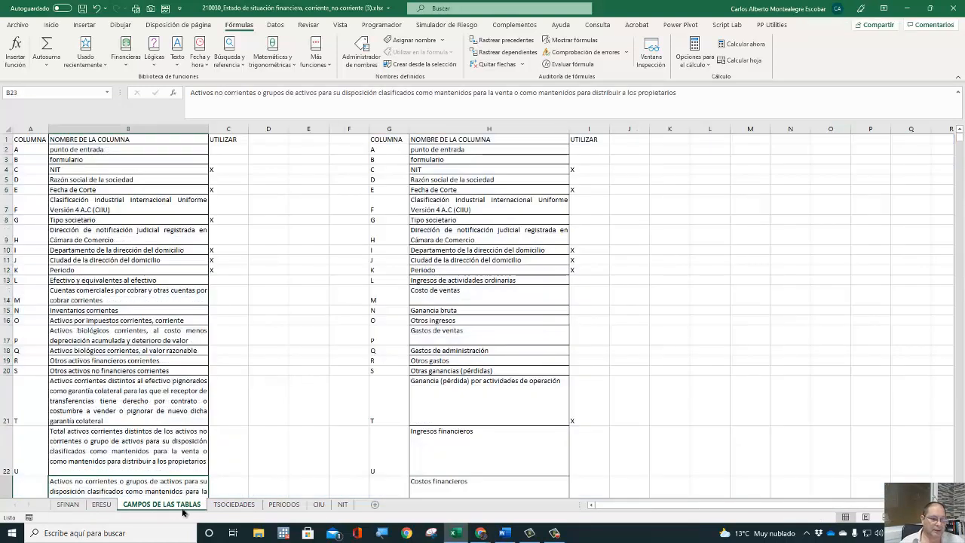
{"action": "left_click", "coordinate": [218, 508]}
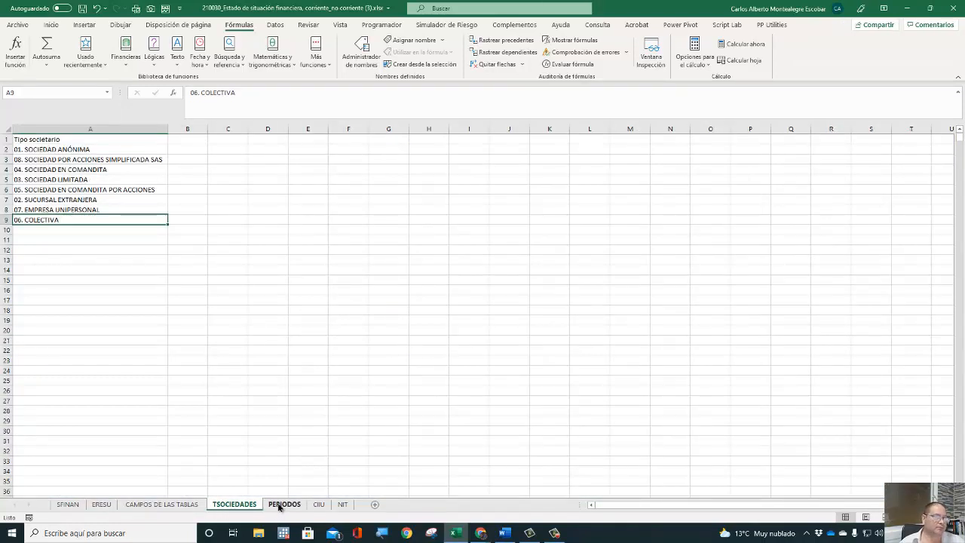
On the PERIODOS sheet, convert A1:A3 into a table with headers and name it PERIODOS.
{"action": "left_click", "coordinate": [279, 507]}
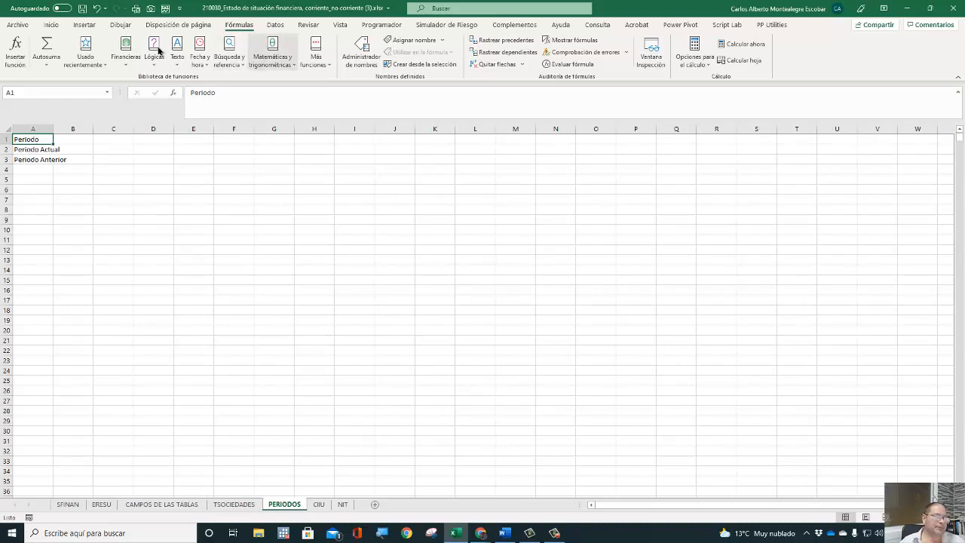
{"action": "left_click", "coordinate": [84, 24]}
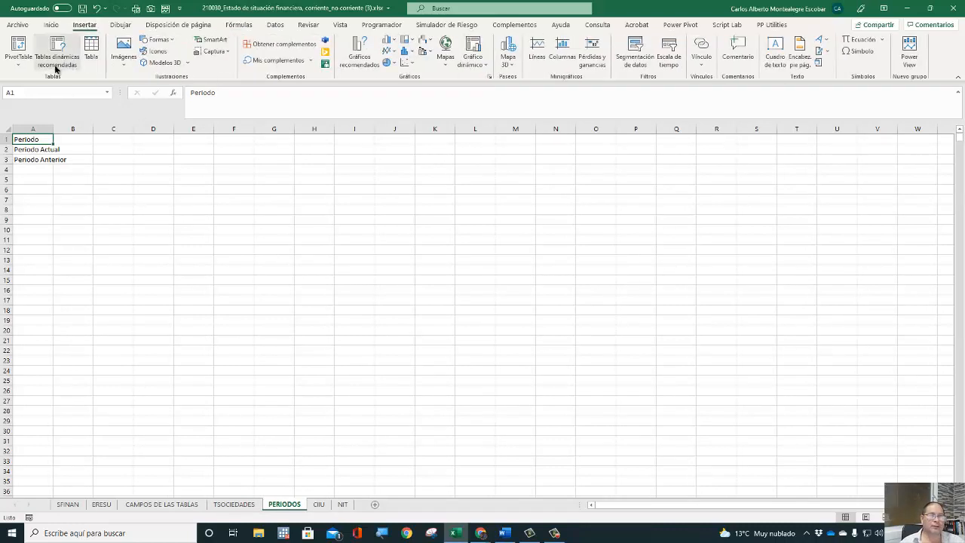
{"action": "left_click", "coordinate": [90, 47]}
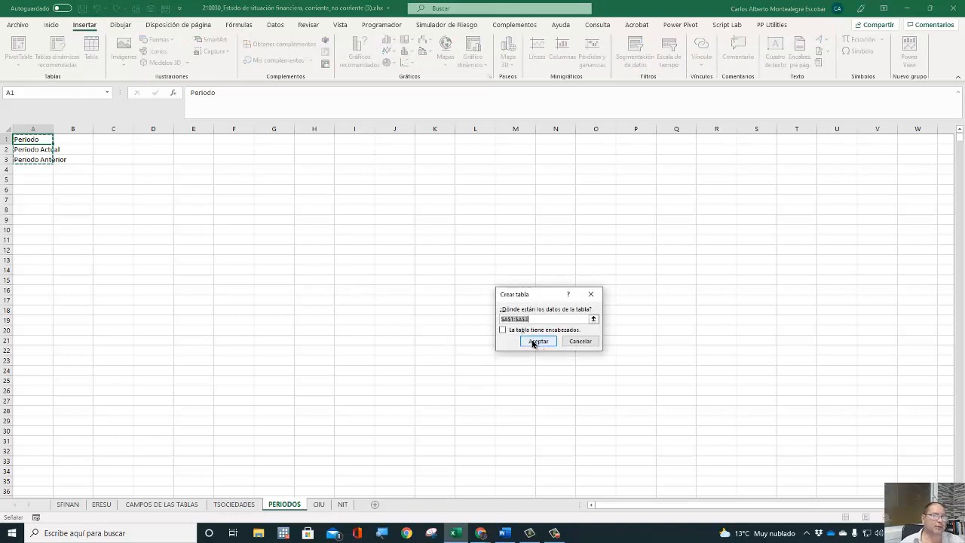
{"action": "left_click", "coordinate": [503, 330]}
{"action": "left_click", "coordinate": [538, 341]}
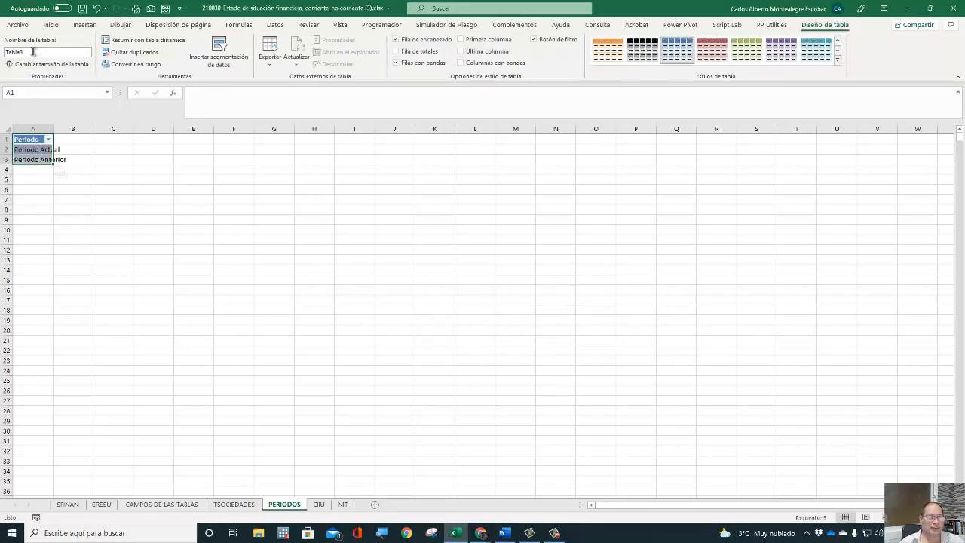
{"action": "left_click", "coordinate": [28, 51]}
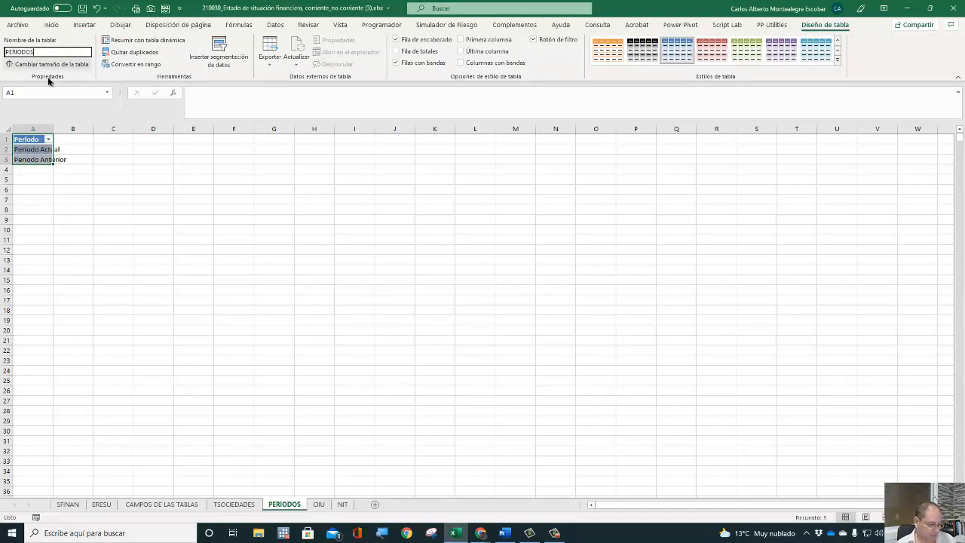
{"action": "key", "text": "Return"}
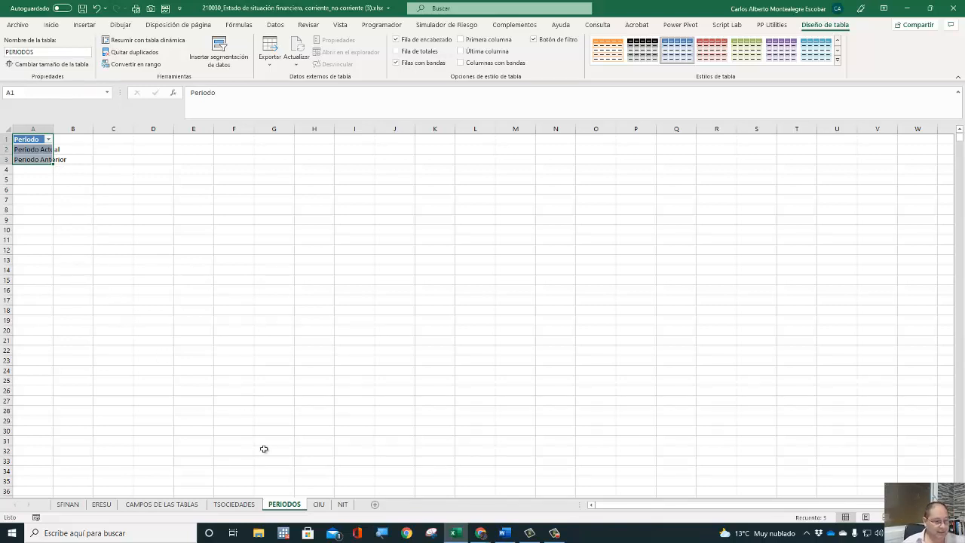
On the CIIU sheet, convert A1:C421 into a table with headers and name it CIIU.
{"action": "left_click", "coordinate": [319, 504]}
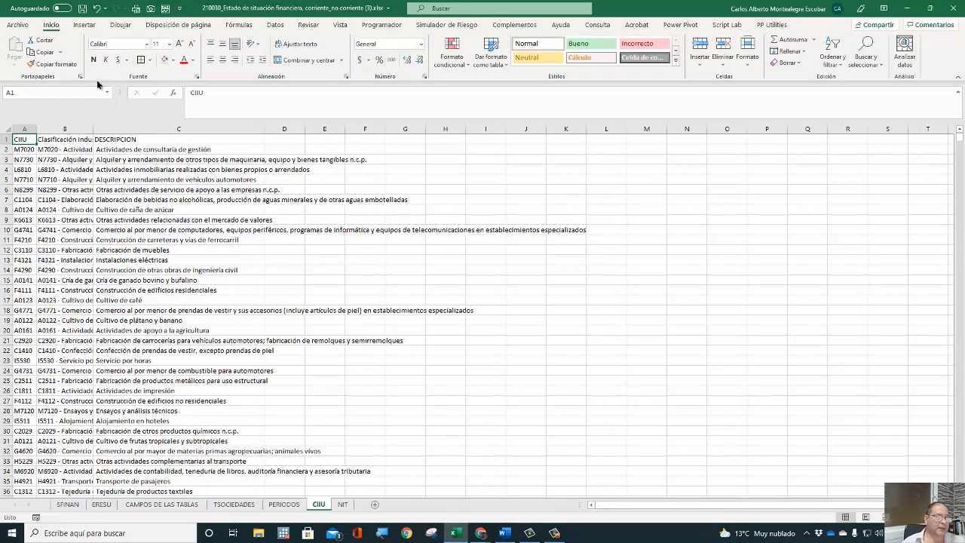
{"action": "left_click", "coordinate": [85, 25]}
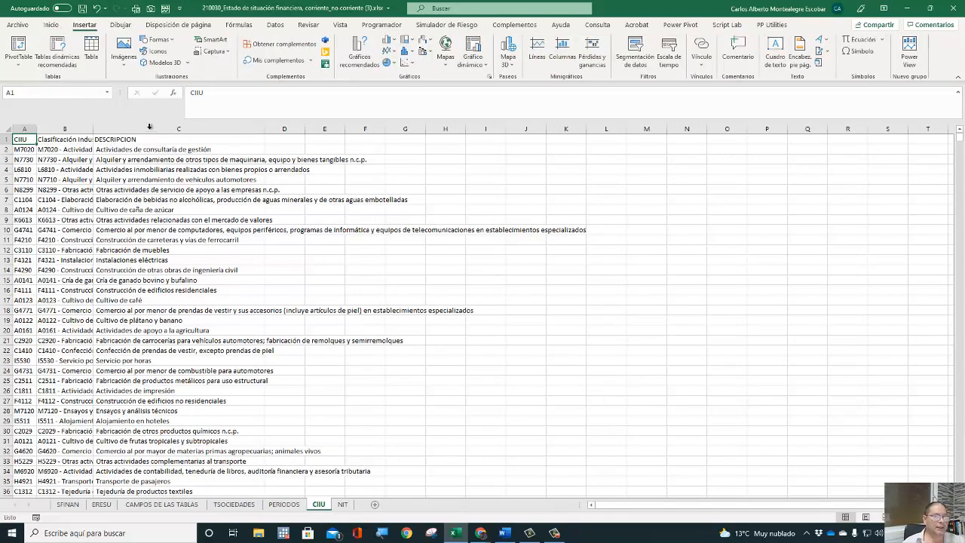
{"action": "left_click", "coordinate": [92, 50]}
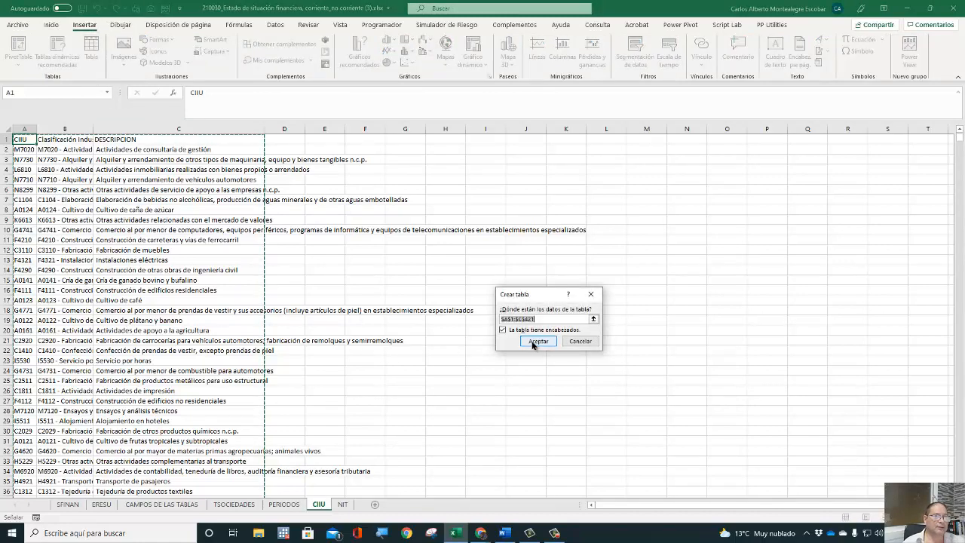
{"action": "left_click", "coordinate": [537, 341]}
{"action": "left_click", "coordinate": [25, 53]}
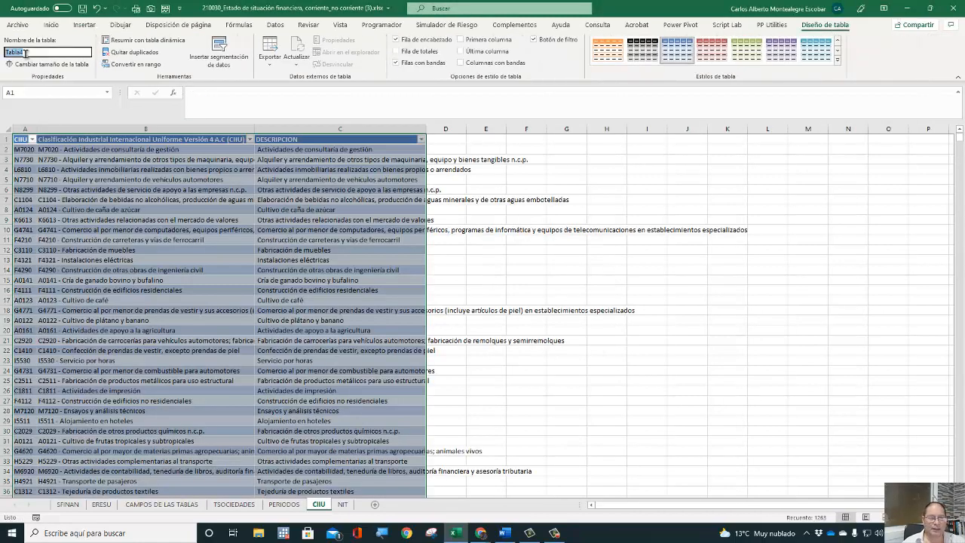
{"action": "type", "text": "CIIU"}
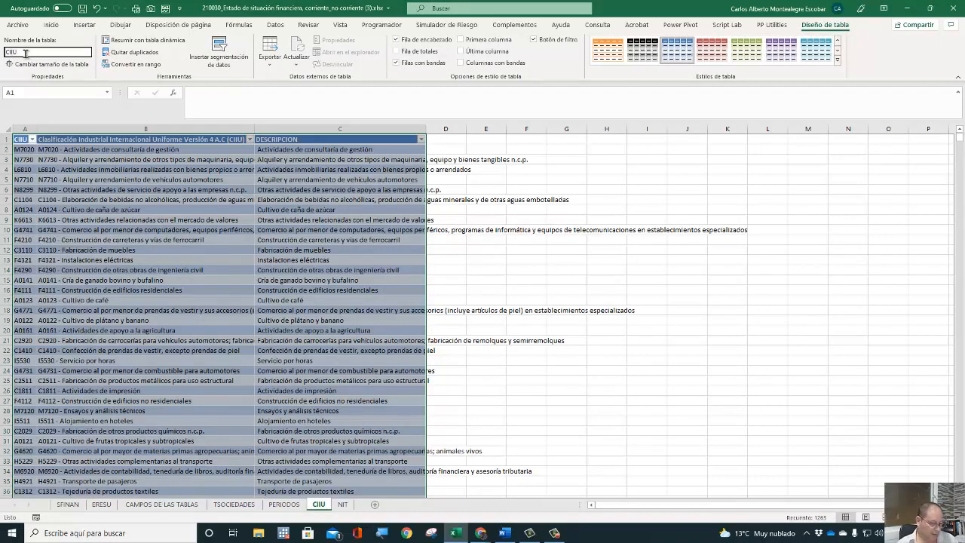
{"action": "key", "text": "Return"}
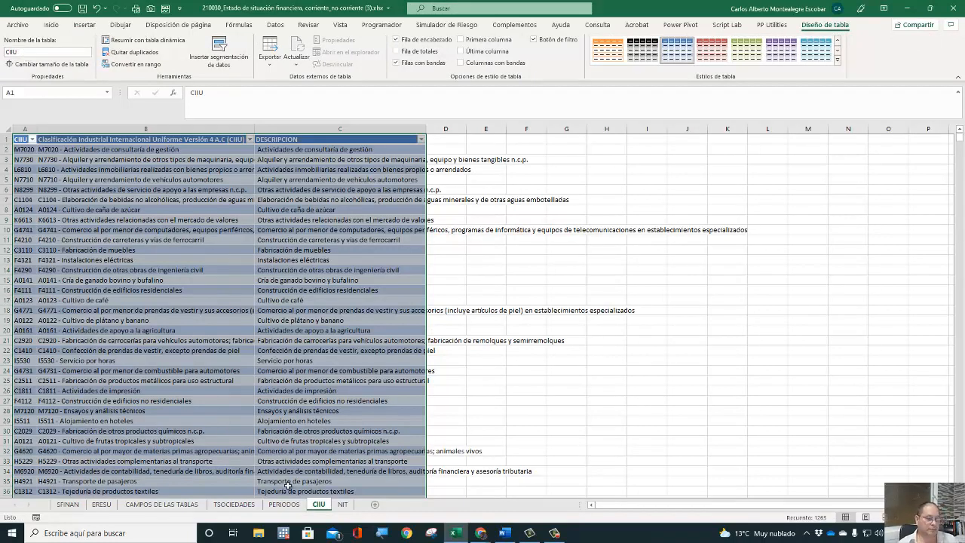
On the NIT sheet, convert A1:B20810 into a table with headers and name it NIT.
{"action": "left_click", "coordinate": [343, 504]}
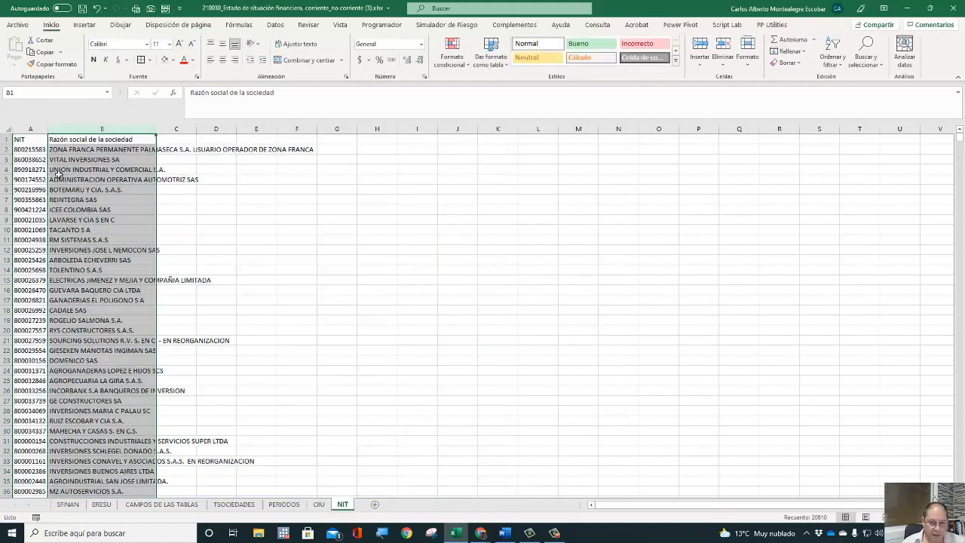
{"action": "left_click", "coordinate": [30, 169]}
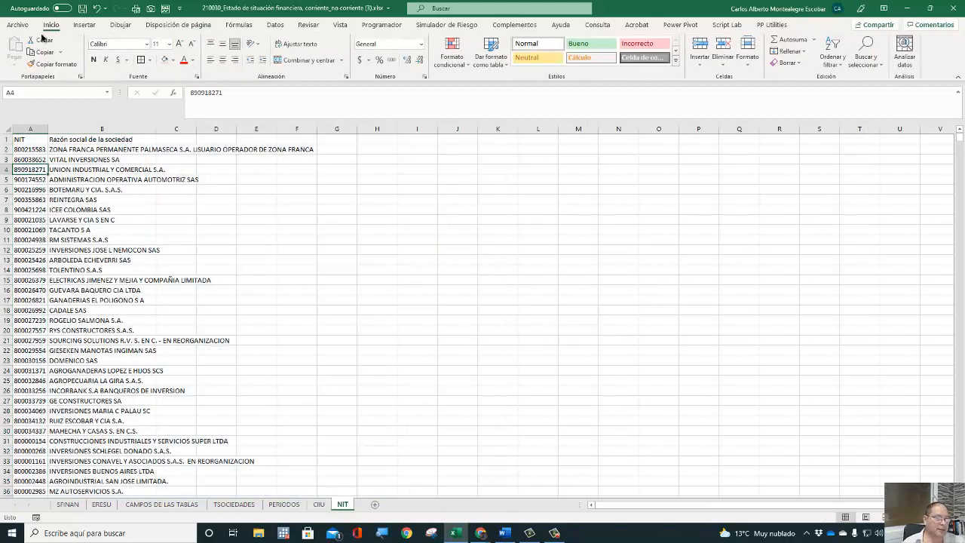
{"action": "left_click", "coordinate": [83, 27]}
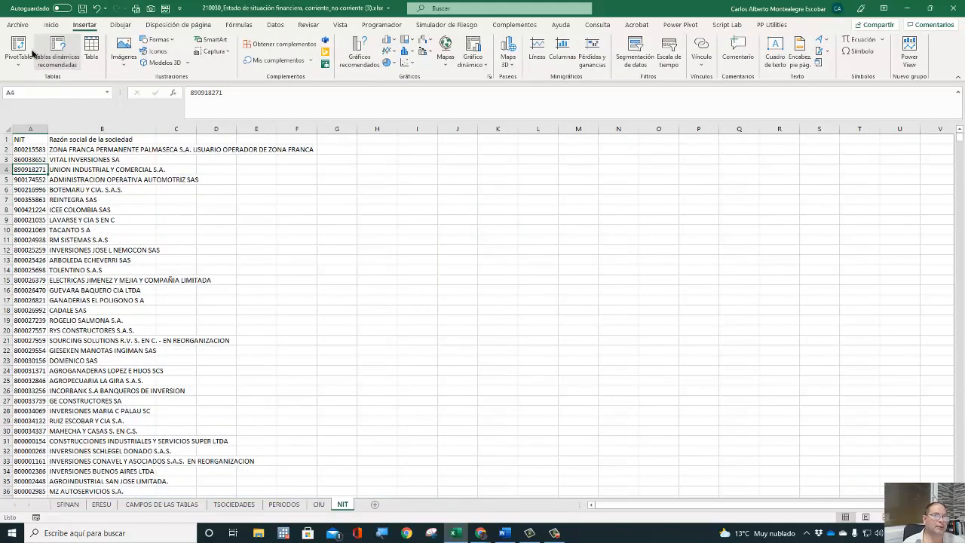
{"action": "left_click", "coordinate": [90, 49]}
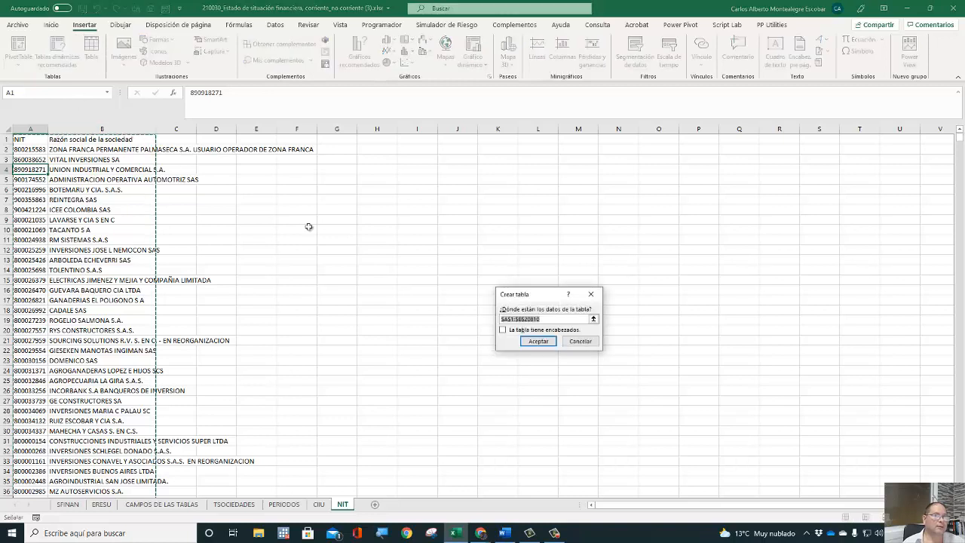
{"action": "left_click", "coordinate": [504, 330]}
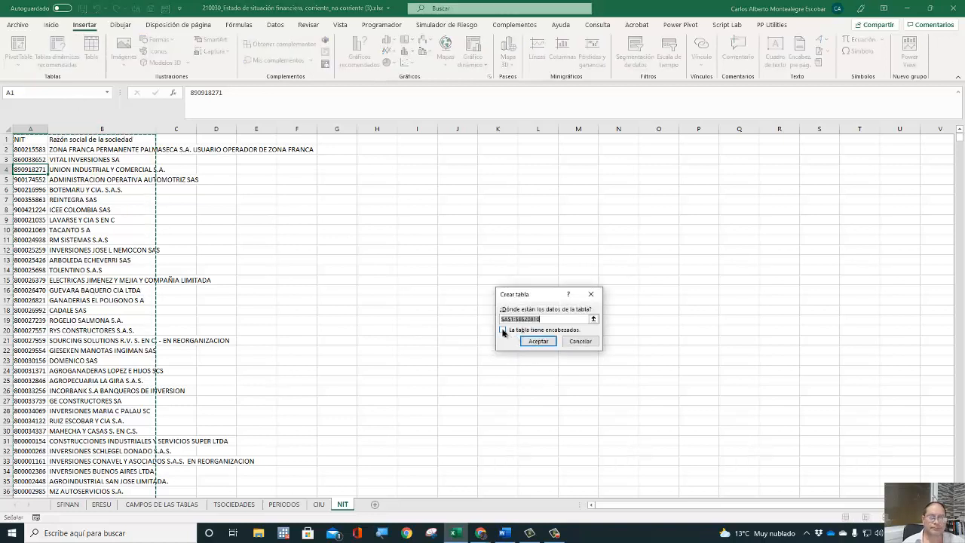
{"action": "left_click", "coordinate": [537, 341]}
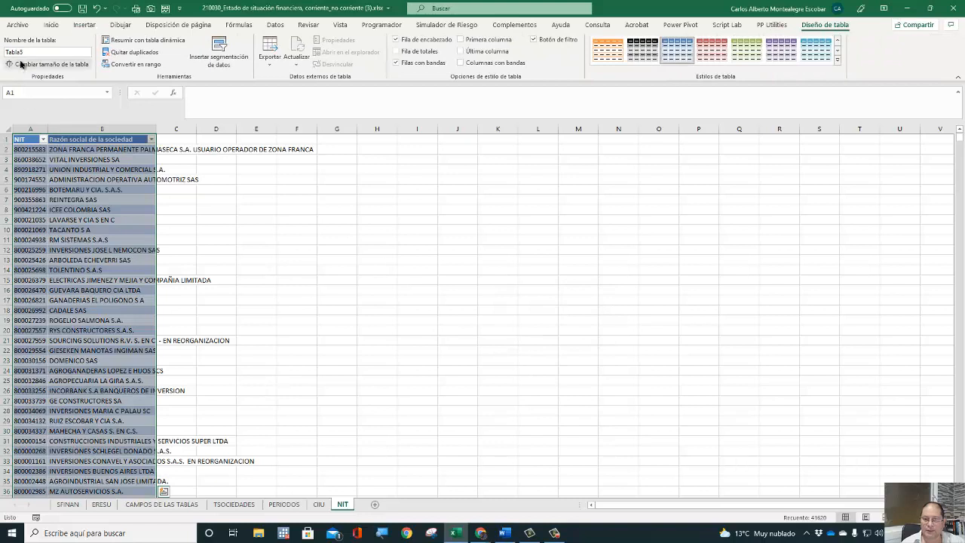
{"action": "left_click", "coordinate": [32, 52]}
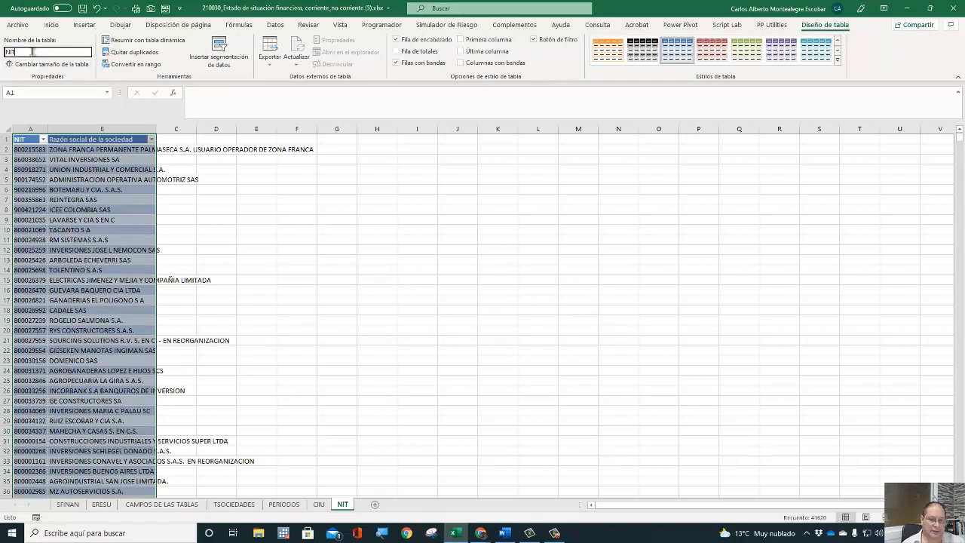
{"action": "type", "text": "NIT"}
{"action": "key", "text": "Return"}
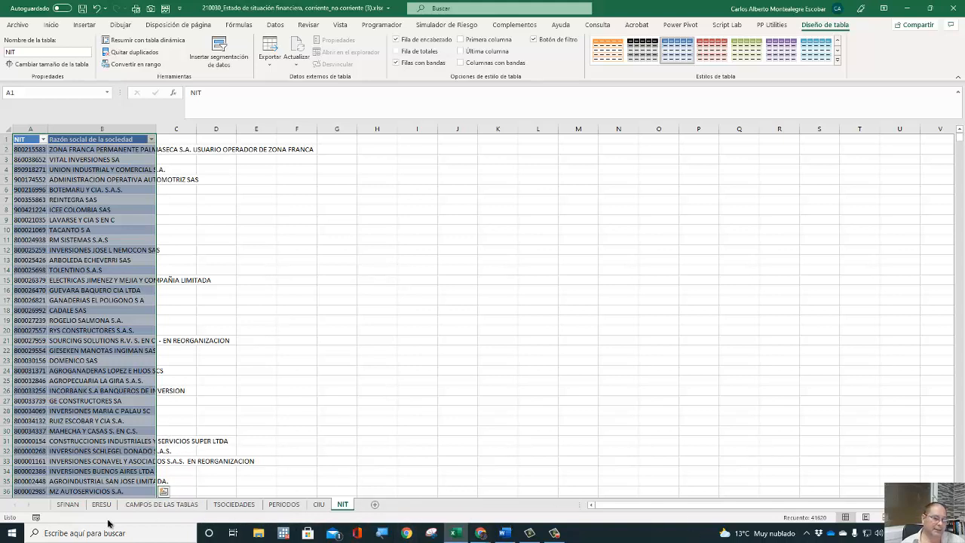
Add the SFINAN and ERESU tables to the Power Pivot data model.
{"action": "left_click", "coordinate": [64, 507]}
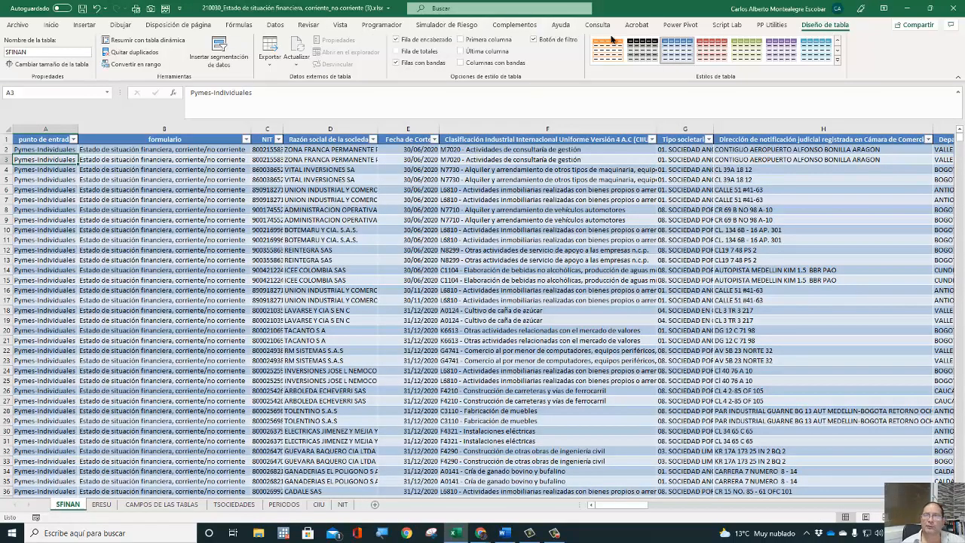
{"action": "left_click", "coordinate": [681, 25]}
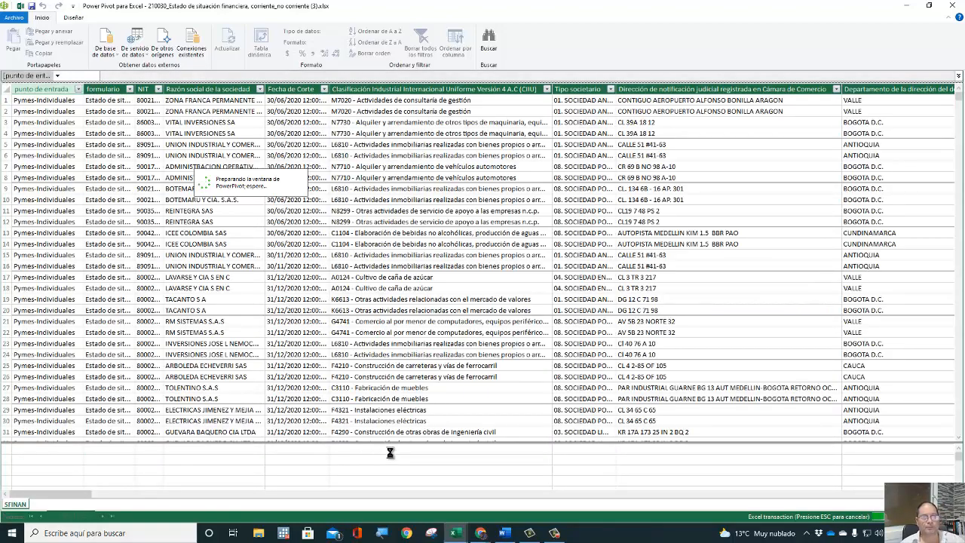
{"action": "left_click", "coordinate": [949, 7]}
{"action": "left_click", "coordinate": [100, 504]}
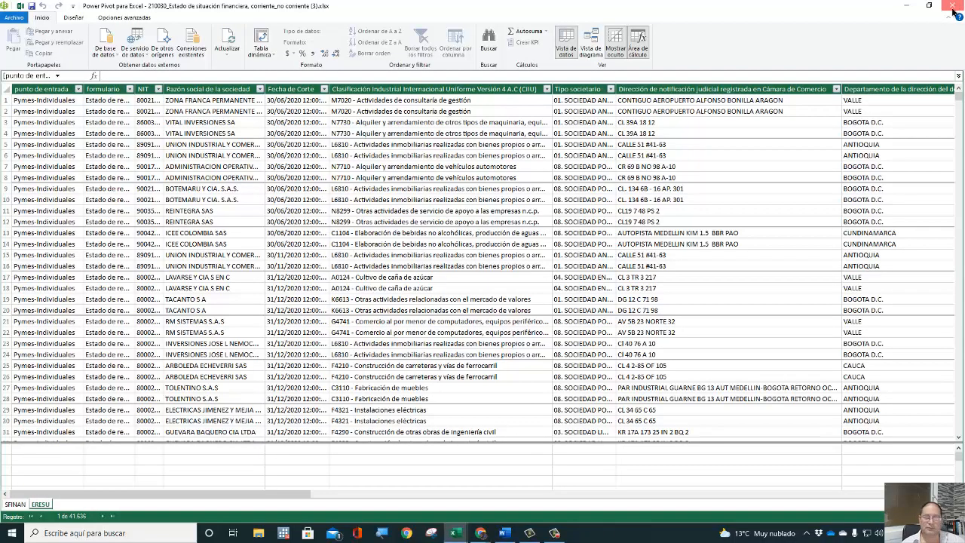
{"action": "left_click", "coordinate": [952, 5]}
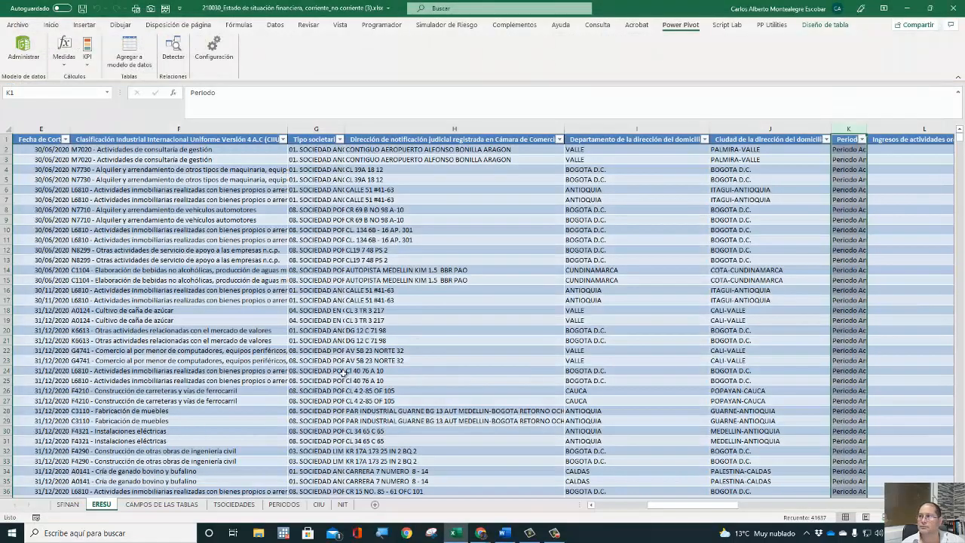
Add the PERIODOS table to the Power Pivot data model and return to the workbook.
{"action": "left_click", "coordinate": [233, 505]}
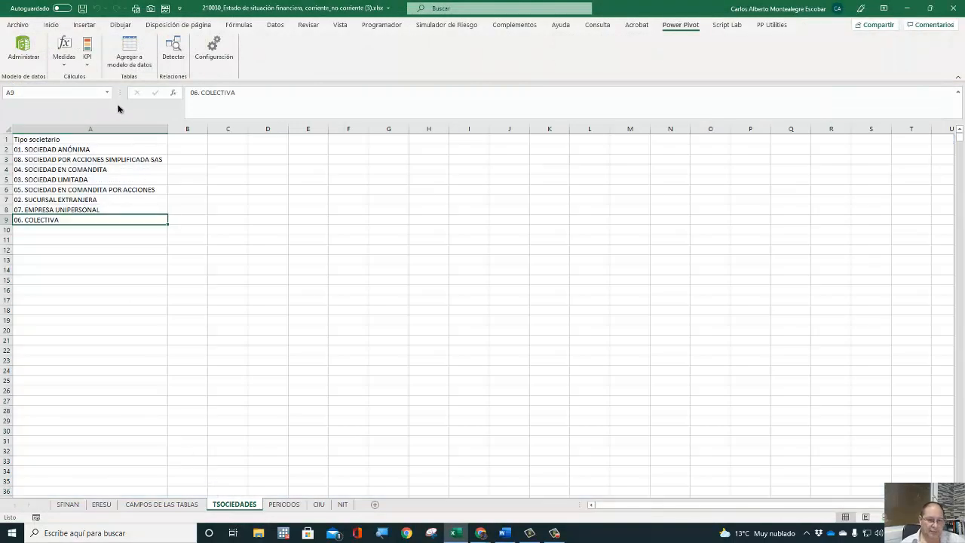
{"action": "left_click", "coordinate": [281, 504]}
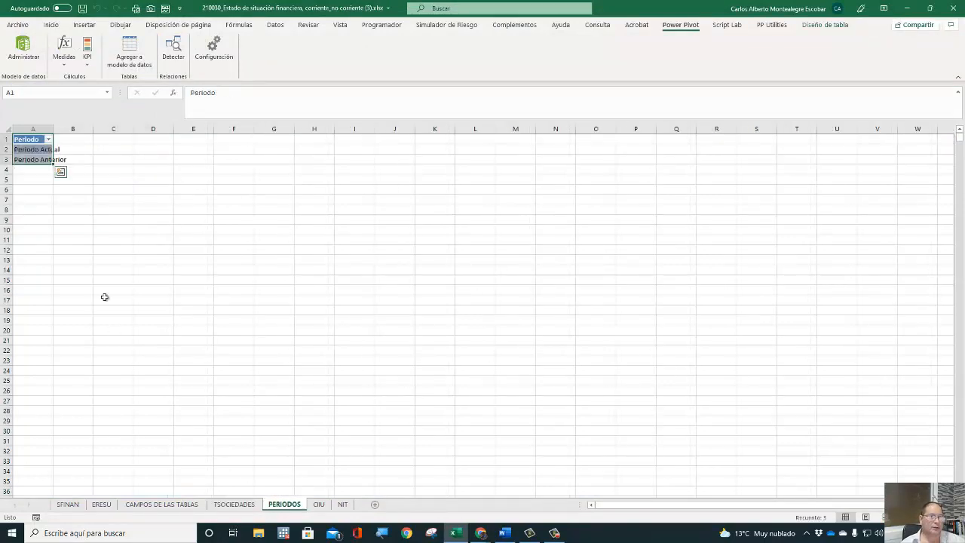
{"action": "left_click", "coordinate": [127, 60]}
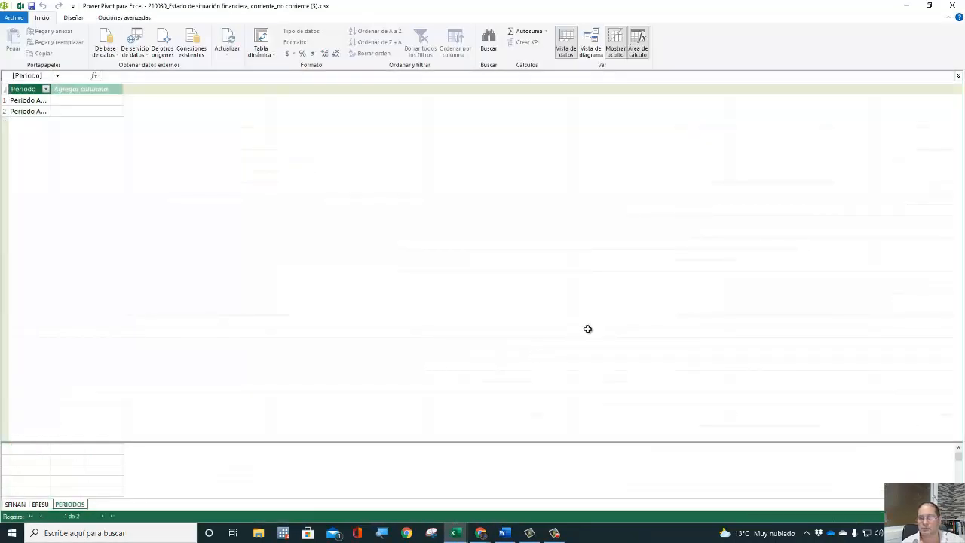
{"action": "left_click", "coordinate": [953, 5]}
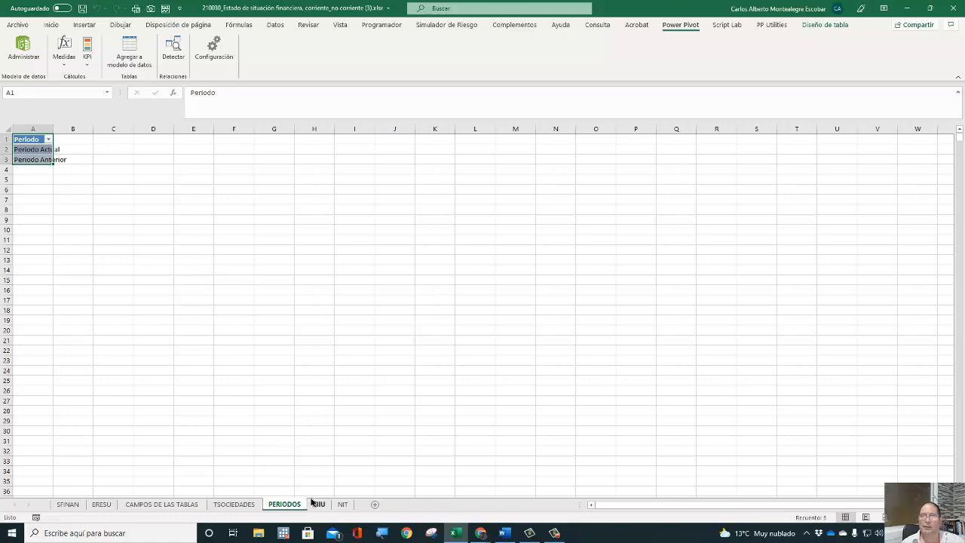
Add the CIIU and NIT tables to the Power Pivot data model.
{"action": "left_click", "coordinate": [317, 504]}
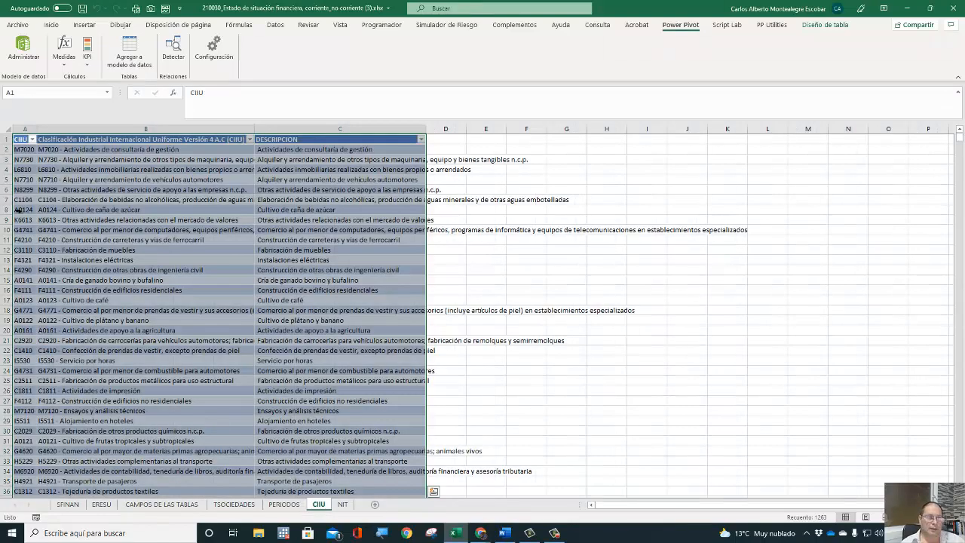
{"action": "left_click", "coordinate": [132, 62]}
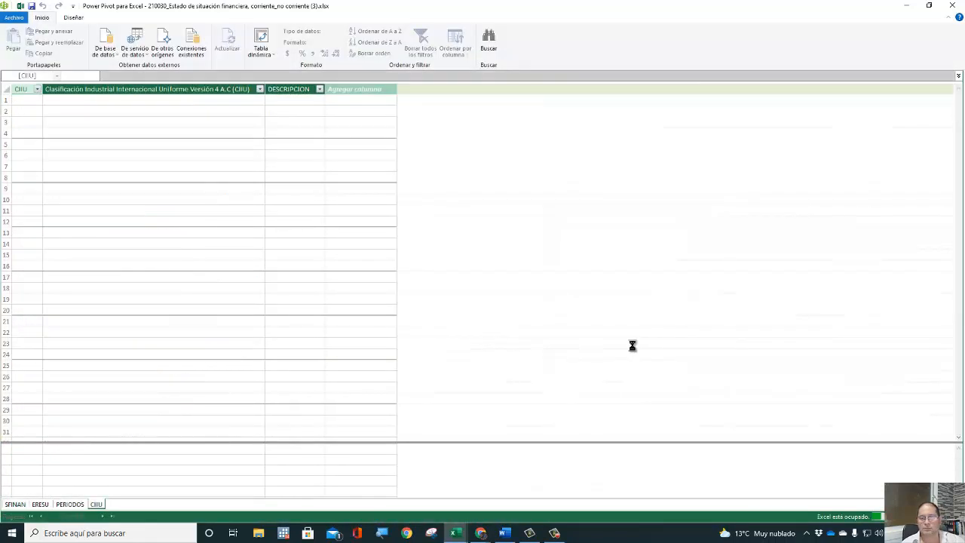
{"action": "left_click", "coordinate": [953, 6]}
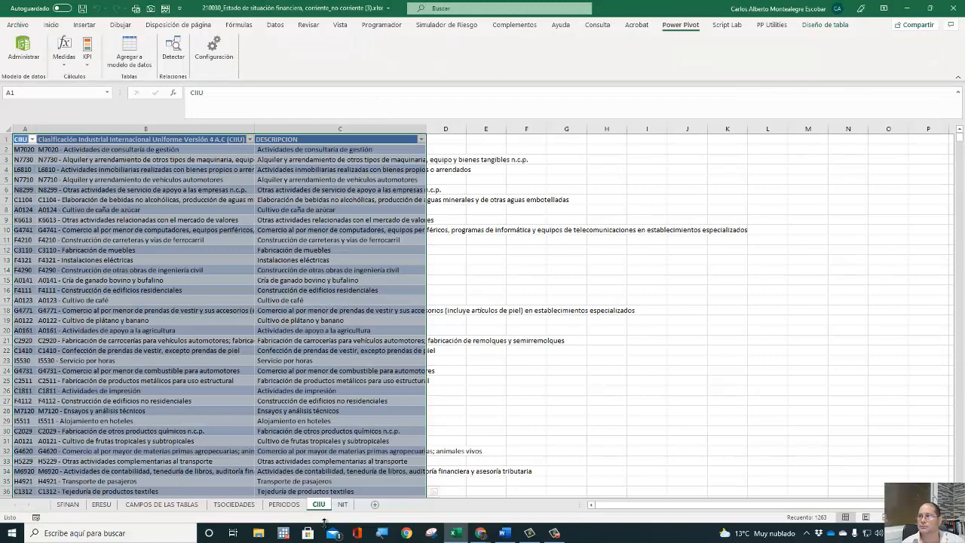
{"action": "left_click", "coordinate": [343, 504]}
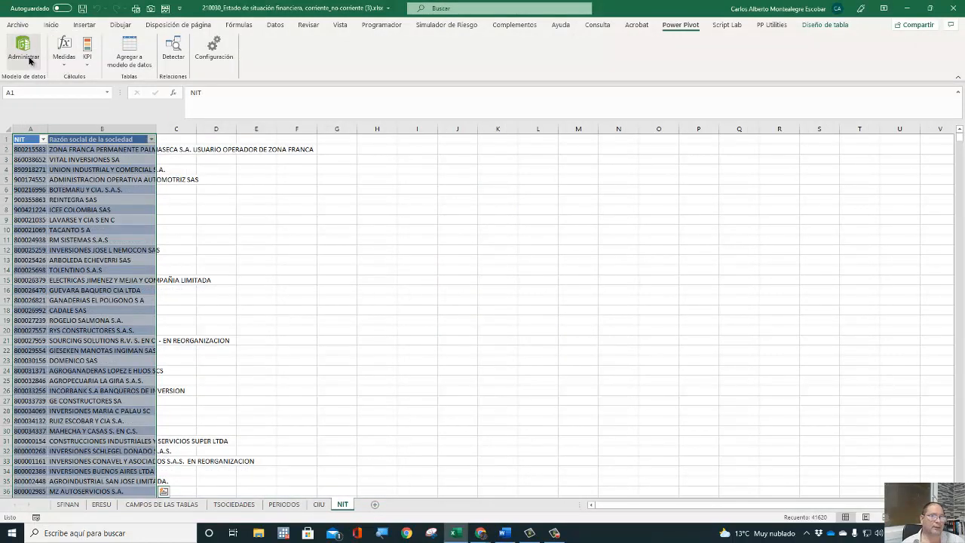
{"action": "left_click", "coordinate": [130, 51]}
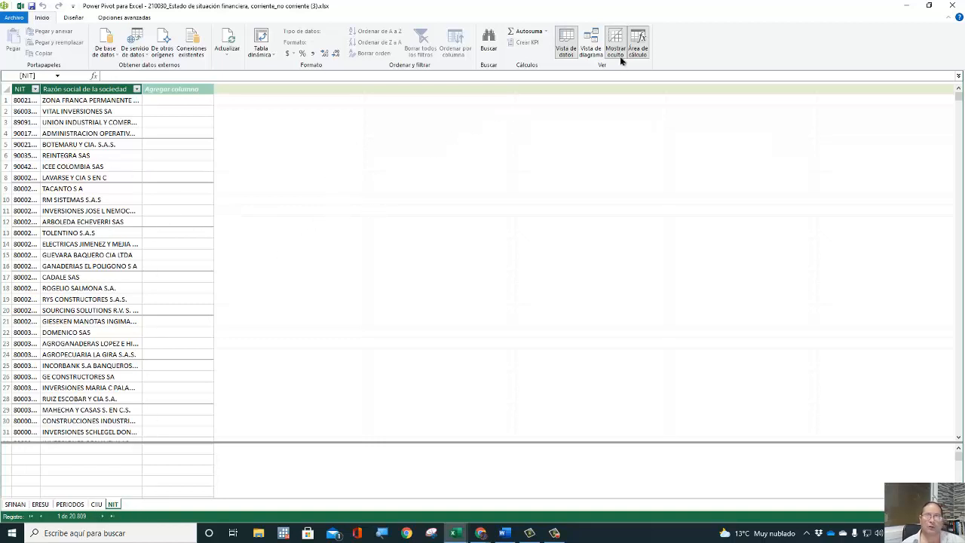
Show the data model as a diagram and place the ERESU and SFINAN tables side by side below the lookup tables.
{"action": "left_click", "coordinate": [592, 49]}
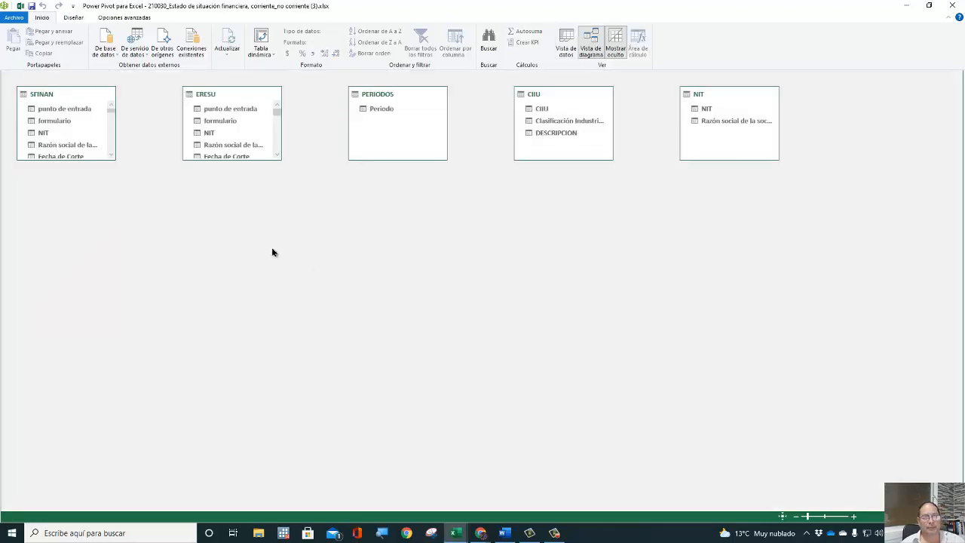
{"action": "left_click_drag", "start_coordinate": [77, 108], "coordinate": [352, 362]}
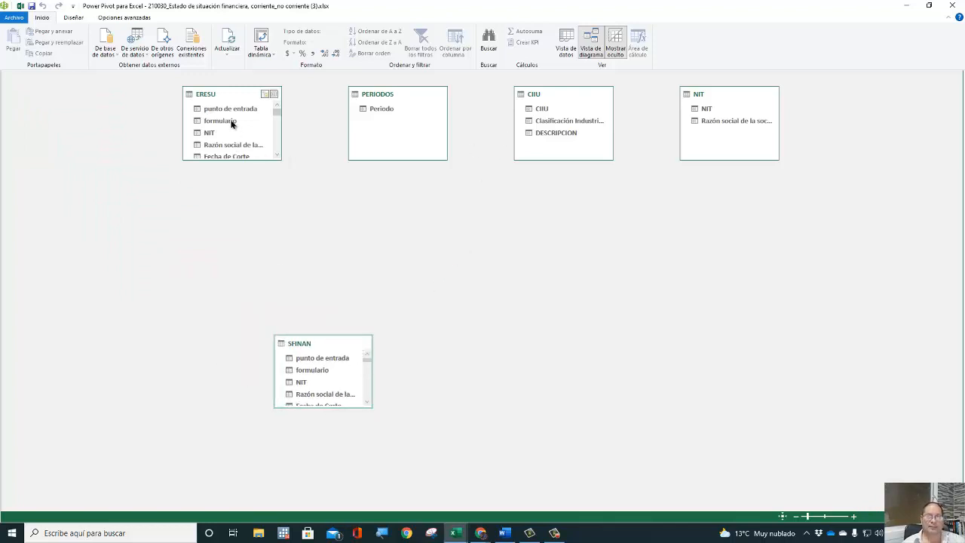
{"action": "left_click_drag", "start_coordinate": [242, 98], "coordinate": [163, 346]}
{"action": "left_click_drag", "start_coordinate": [356, 345], "coordinate": [394, 343]}
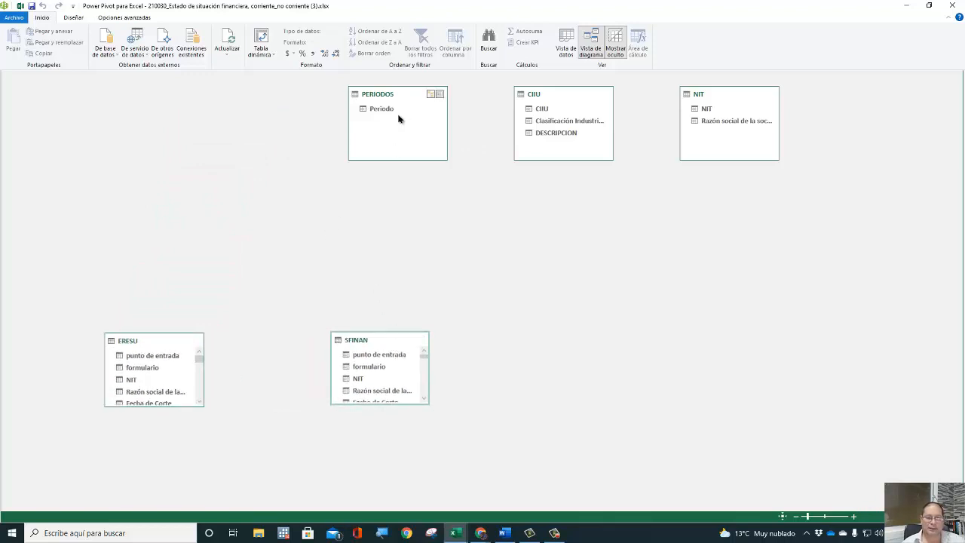
Create a relationship between the Periodo field of SFINAN and the Periodo field of PERIODOS.
{"action": "left_click", "coordinate": [424, 399]}
{"action": "left_click", "coordinate": [423, 399]}
{"action": "left_click", "coordinate": [424, 399]}
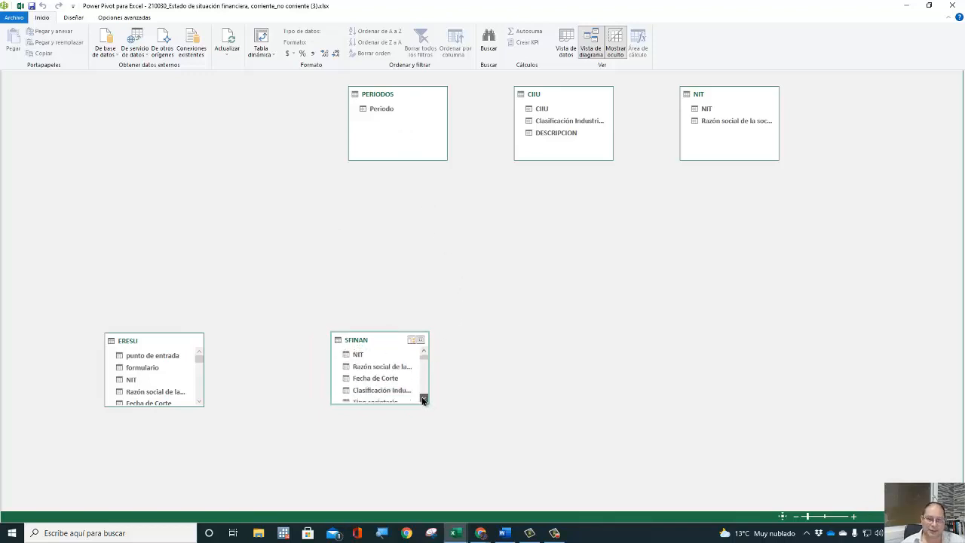
{"action": "left_click", "coordinate": [424, 400]}
{"action": "left_click", "coordinate": [424, 399]}
{"action": "left_click", "coordinate": [424, 400]}
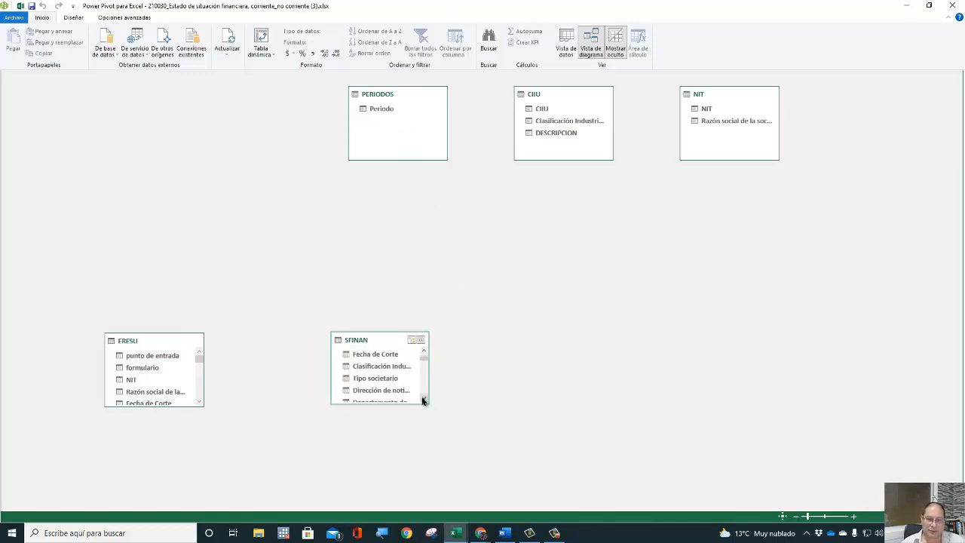
{"action": "left_click", "coordinate": [424, 400]}
{"action": "left_click", "coordinate": [424, 400]}
{"action": "left_click", "coordinate": [424, 400]}
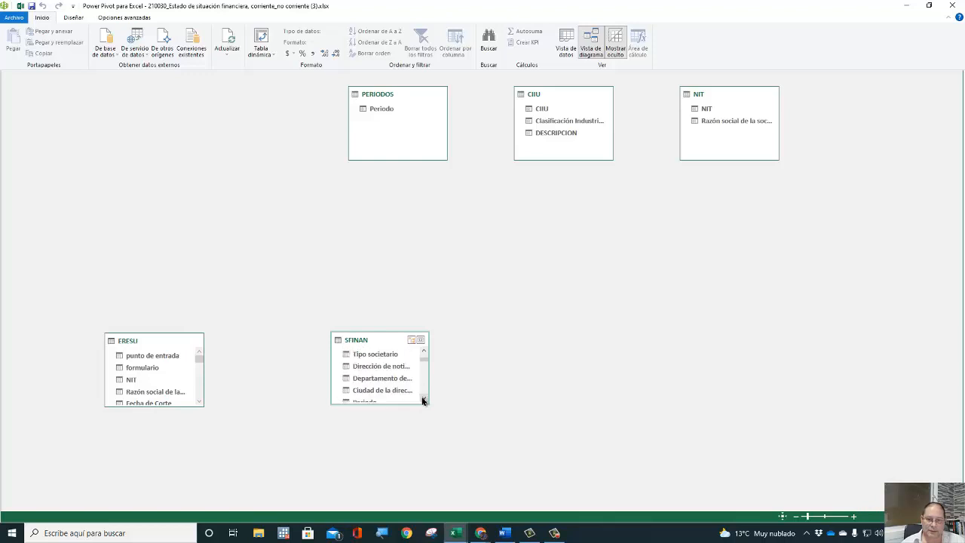
{"action": "left_click", "coordinate": [424, 400]}
{"action": "left_click_drag", "start_coordinate": [364, 396], "coordinate": [389, 118]}
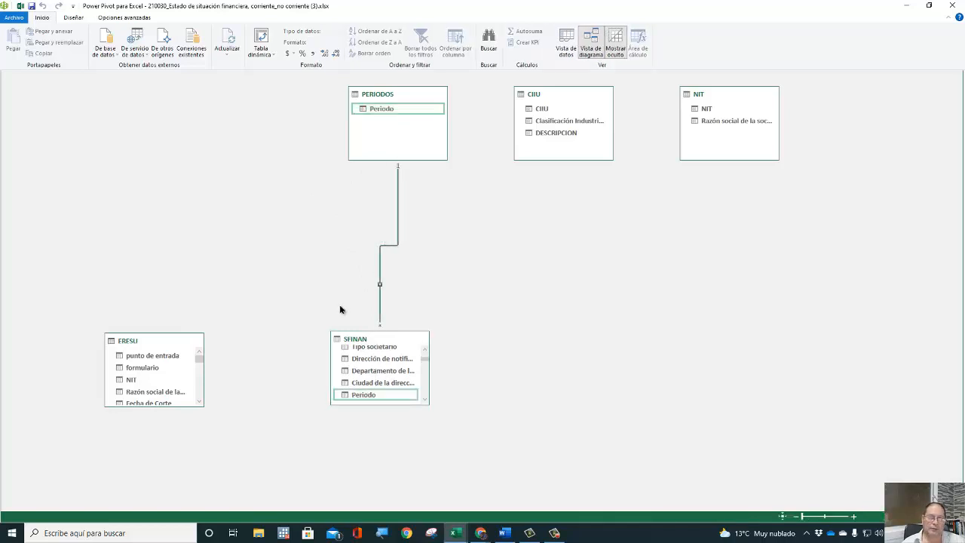
Relate the Periodo field of ERESU to the Periodo field of PERIODOS.
{"action": "left_click", "coordinate": [199, 403]}
{"action": "left_click", "coordinate": [199, 403]}
{"action": "left_click", "coordinate": [199, 403]}
{"action": "left_click", "coordinate": [199, 403]}
{"action": "left_click", "coordinate": [199, 403]}
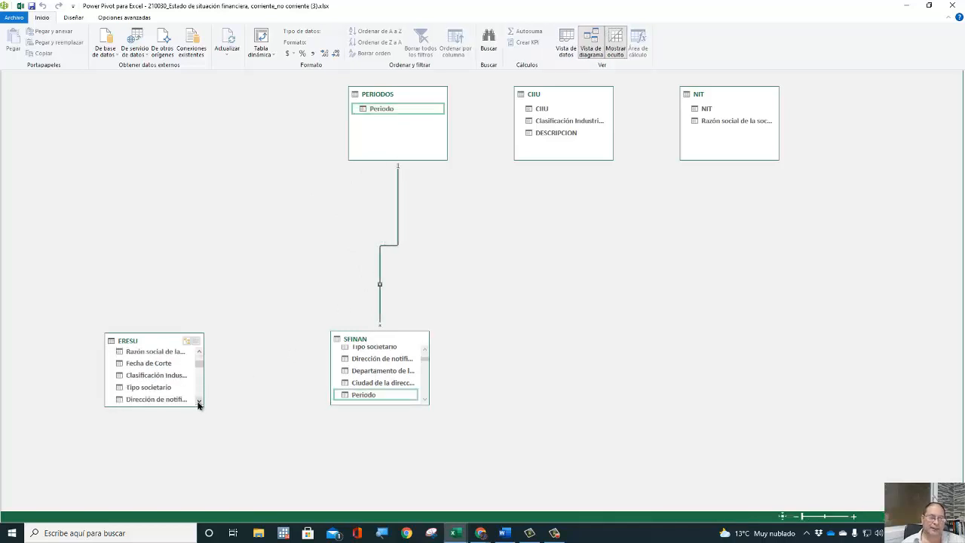
{"action": "left_click", "coordinate": [199, 403]}
{"action": "left_click", "coordinate": [199, 402]}
{"action": "left_click", "coordinate": [199, 403]}
{"action": "left_click", "coordinate": [199, 402]}
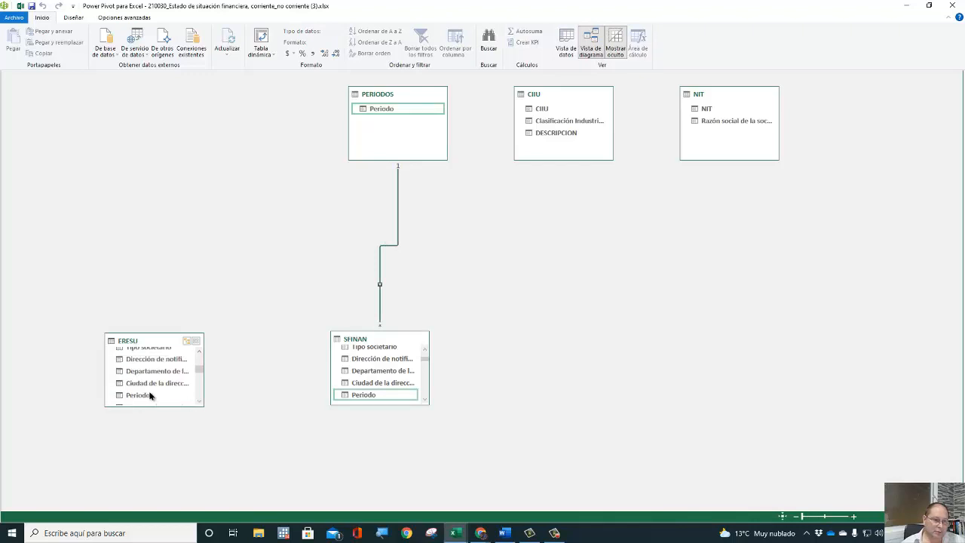
{"action": "left_click_drag", "start_coordinate": [150, 396], "coordinate": [382, 110]}
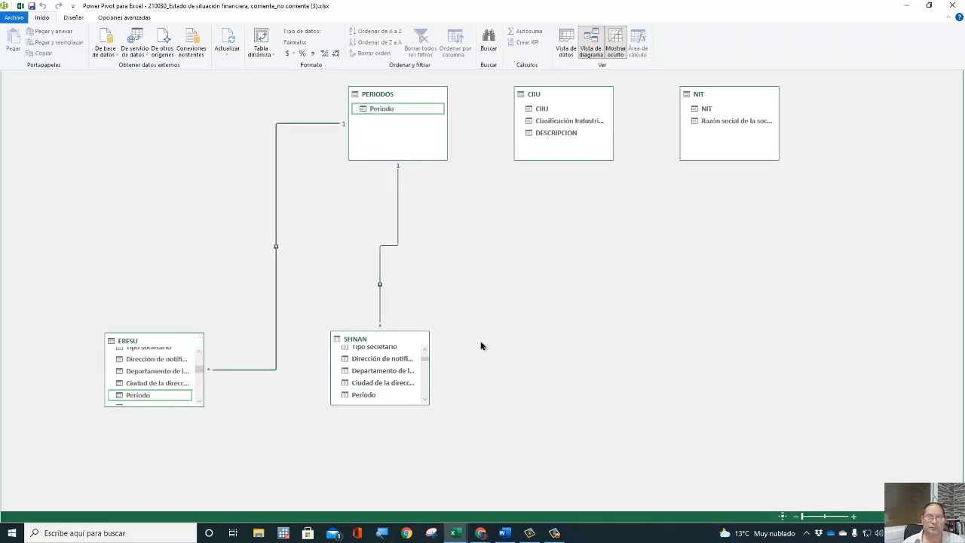
Widen the SFINAN table and relate its Clasificación Industrial Internacional Uniforme field to the matching field of the CIIU table.
{"action": "left_click", "coordinate": [554, 124]}
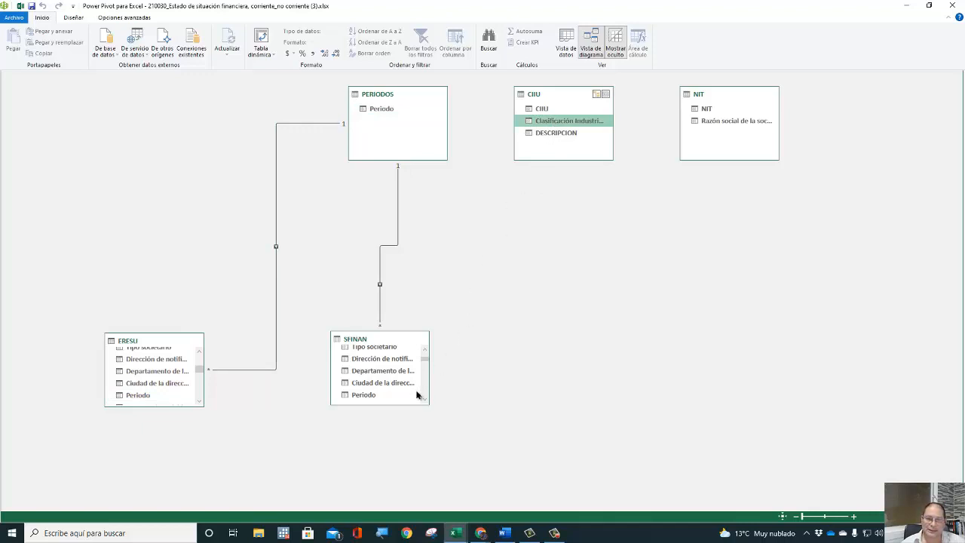
{"action": "left_click_drag", "start_coordinate": [427, 382], "coordinate": [502, 372]}
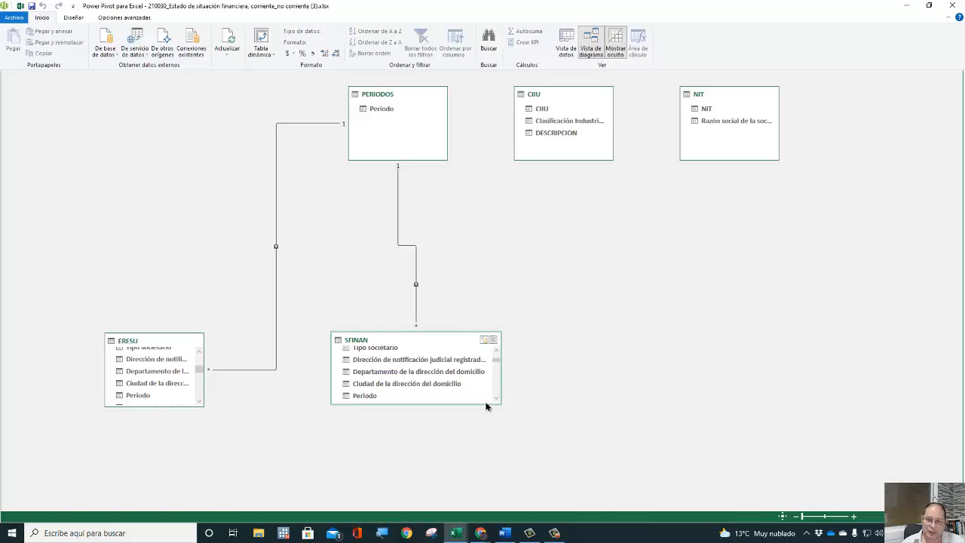
{"action": "left_click", "coordinate": [496, 398]}
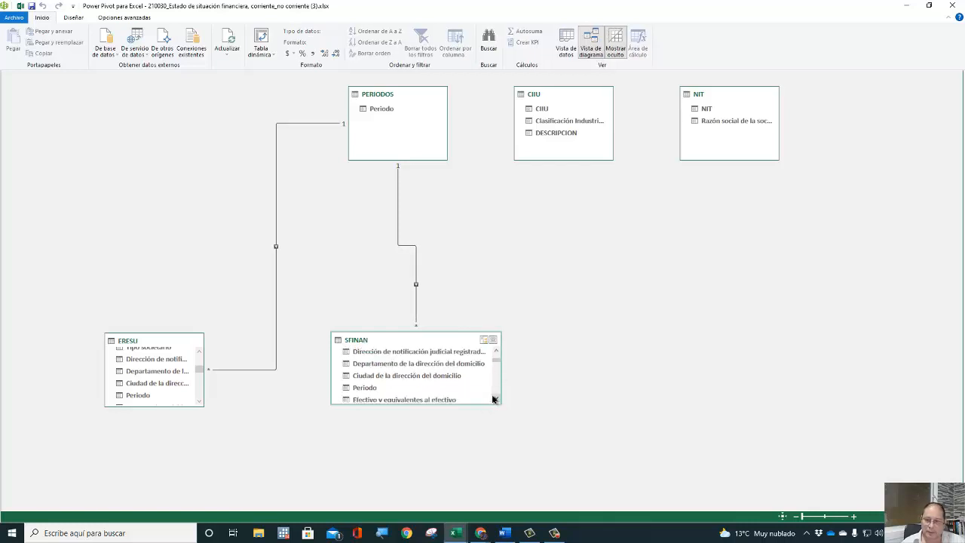
{"action": "left_click", "coordinate": [494, 399]}
{"action": "left_click", "coordinate": [495, 398]}
{"action": "left_click", "coordinate": [494, 398]}
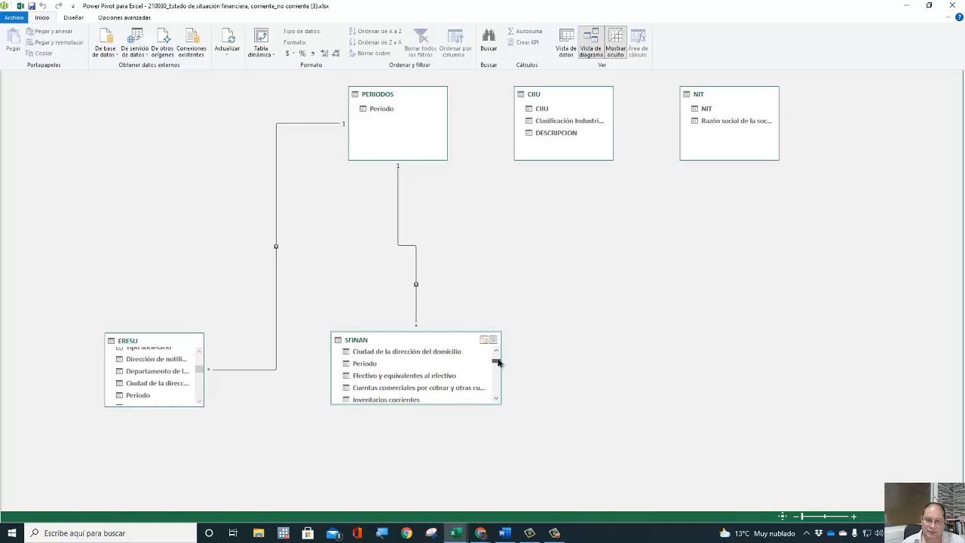
{"action": "left_click_drag", "start_coordinate": [498, 363], "coordinate": [496, 356]}
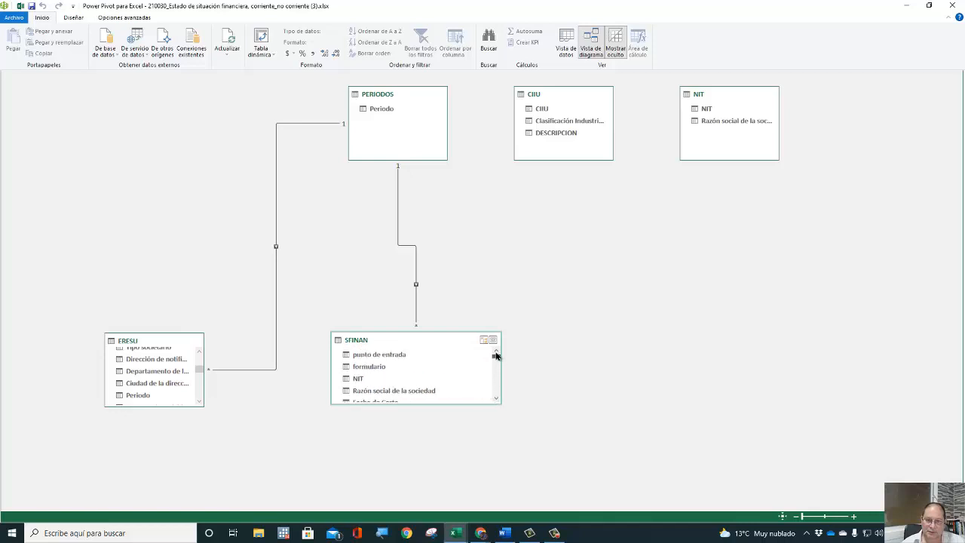
{"action": "left_click", "coordinate": [496, 399]}
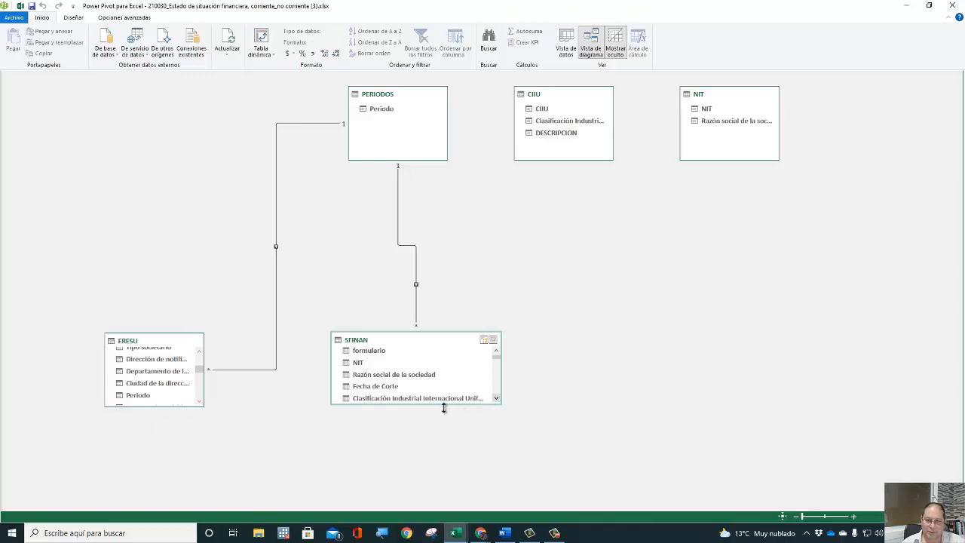
{"action": "left_click_drag", "start_coordinate": [442, 397], "coordinate": [552, 126]}
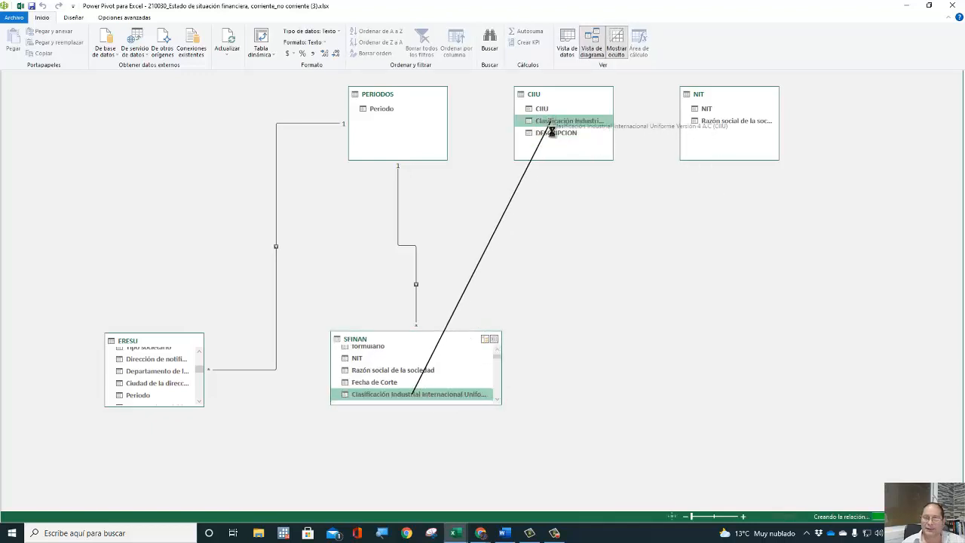
Look through the ERESU field list for an industry classification field that could be related to the CIIU table.
{"action": "left_click", "coordinate": [200, 404]}
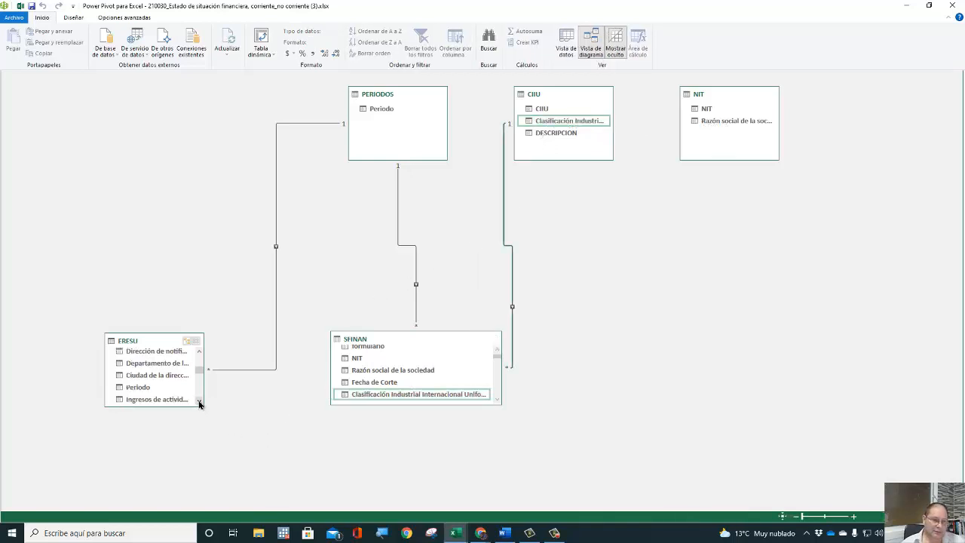
{"action": "left_click", "coordinate": [200, 404]}
{"action": "left_click", "coordinate": [199, 404]}
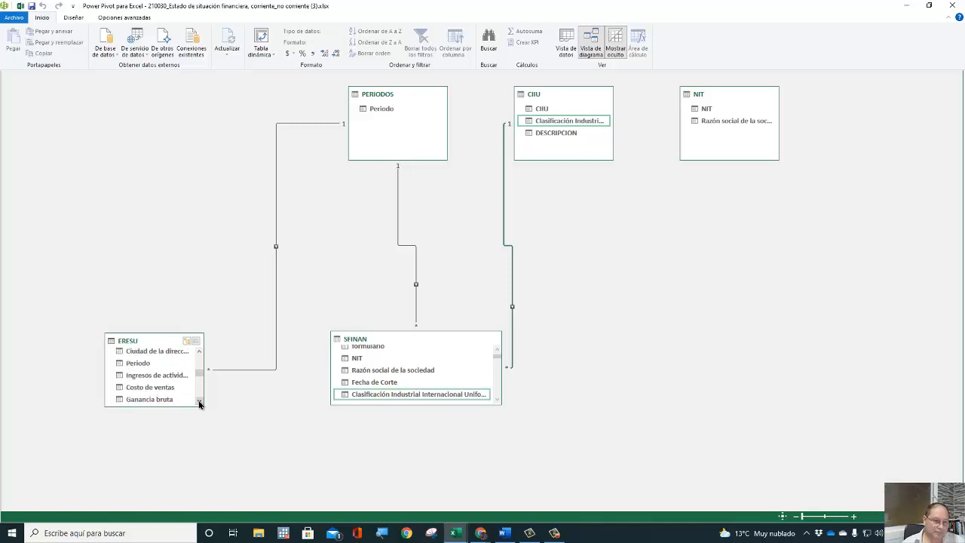
{"action": "left_click", "coordinate": [200, 405]}
{"action": "left_click", "coordinate": [200, 404]}
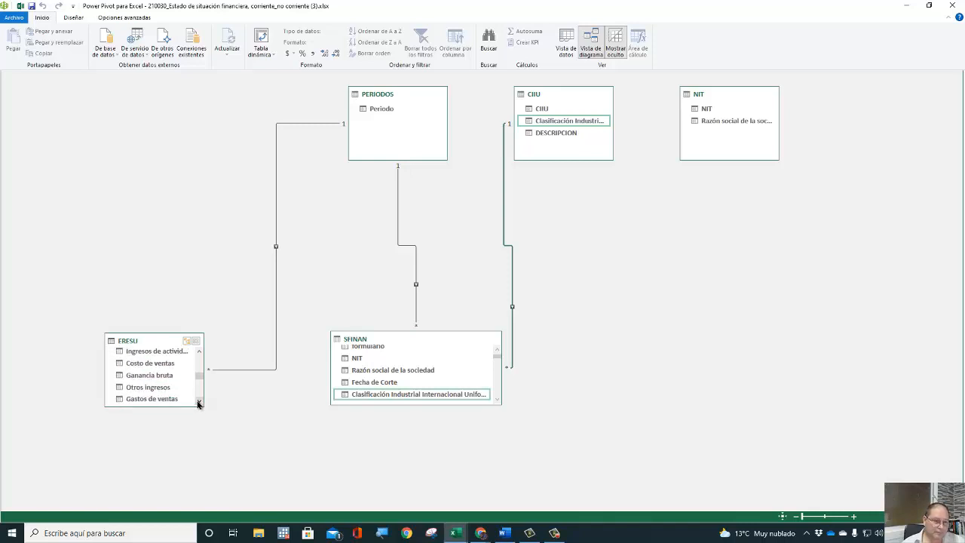
{"action": "left_click", "coordinate": [200, 405]}
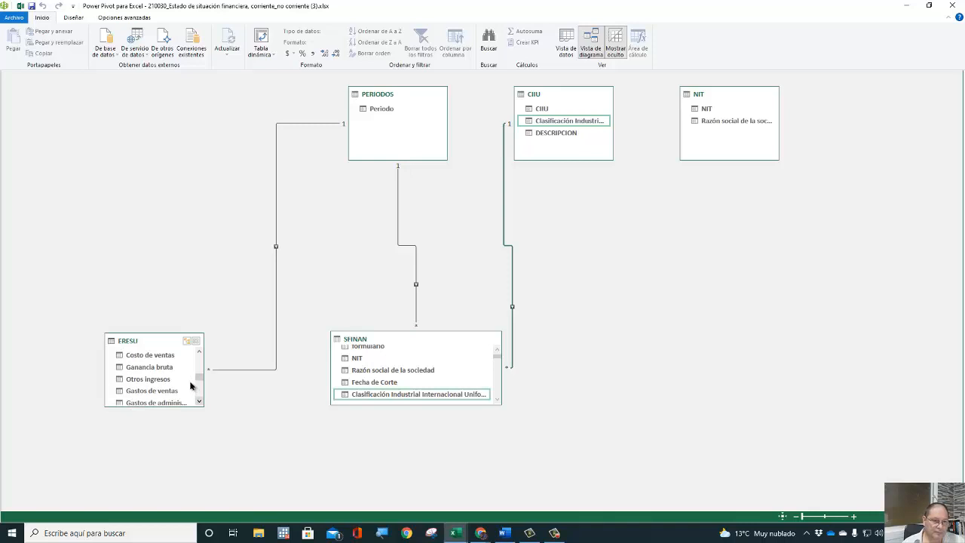
{"action": "left_click_drag", "start_coordinate": [199, 380], "coordinate": [195, 373]}
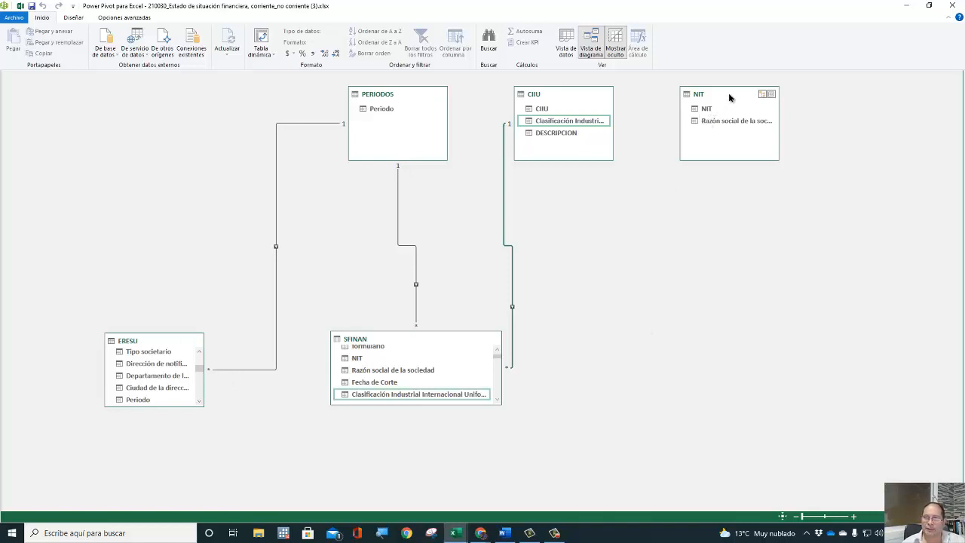
Move the NIT table closer to SFINAN and relate the NIT fields of SFINAN and ERESU to its NIT field.
{"action": "left_click_drag", "start_coordinate": [729, 96], "coordinate": [700, 282]}
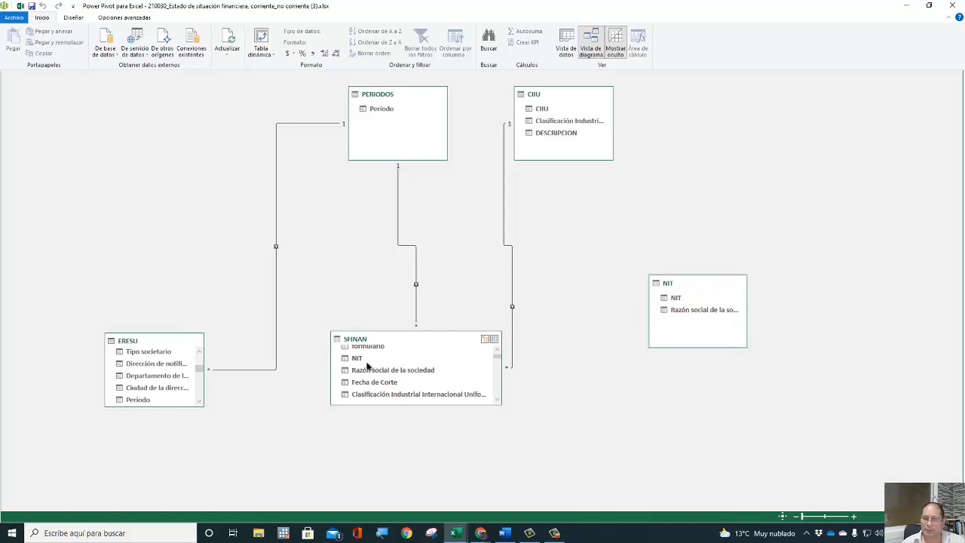
{"action": "left_click_drag", "start_coordinate": [361, 362], "coordinate": [674, 300]}
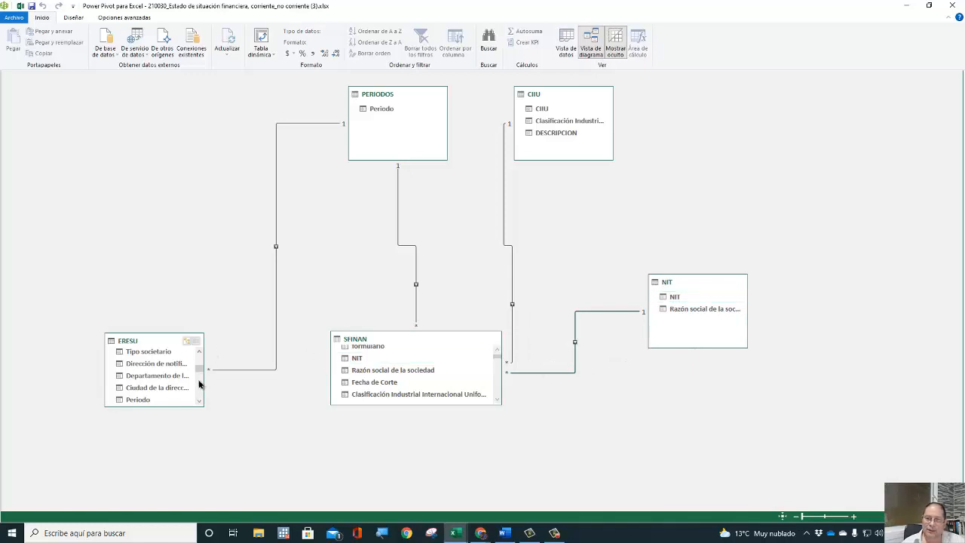
{"action": "left_click_drag", "start_coordinate": [198, 372], "coordinate": [191, 359]}
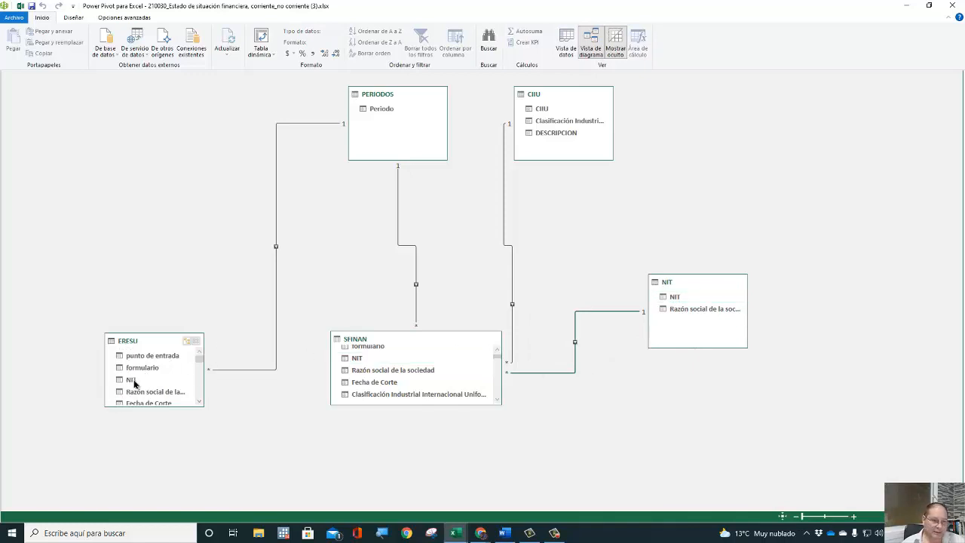
{"action": "left_click_drag", "start_coordinate": [134, 380], "coordinate": [664, 299]}
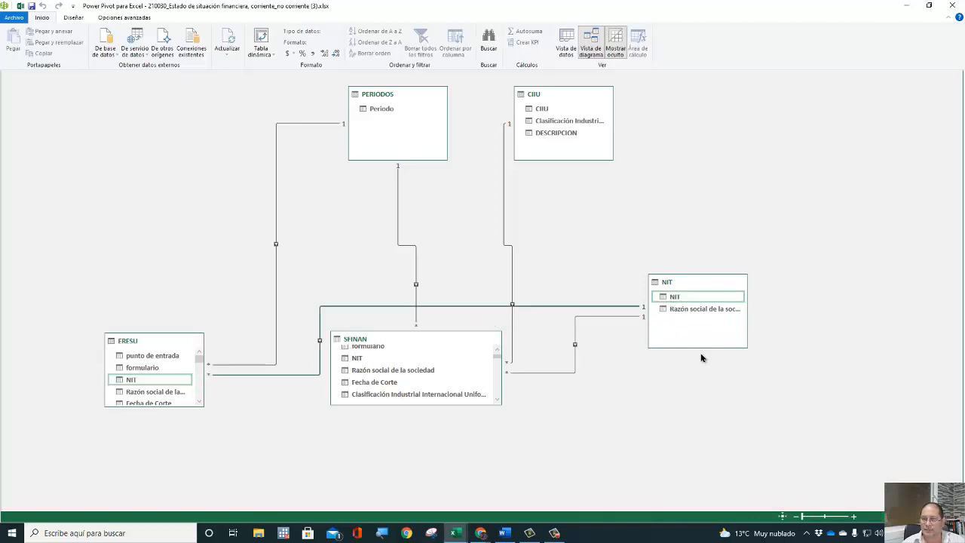
Check both relationships of the NIT table and move the table above ERESU in the diagram.
{"action": "left_click", "coordinate": [615, 318]}
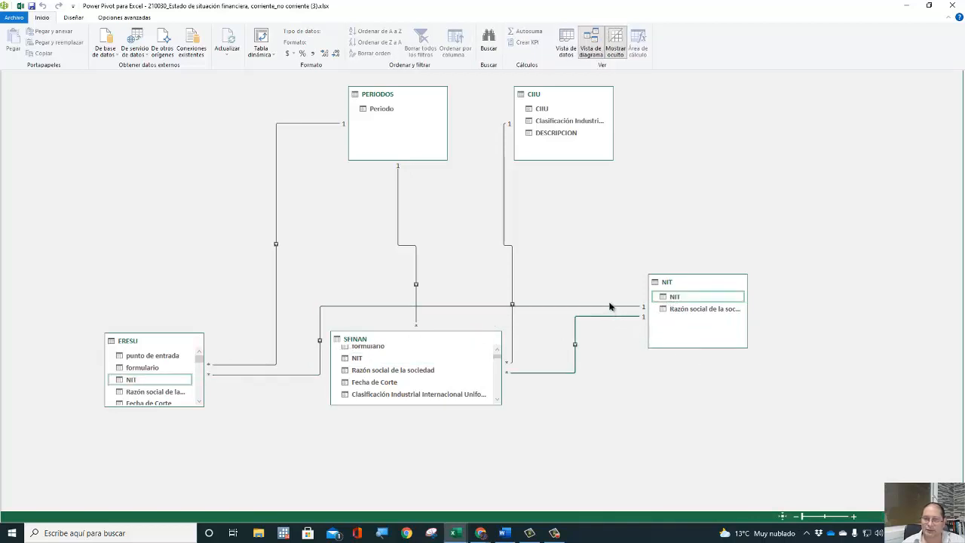
{"action": "left_click", "coordinate": [609, 309]}
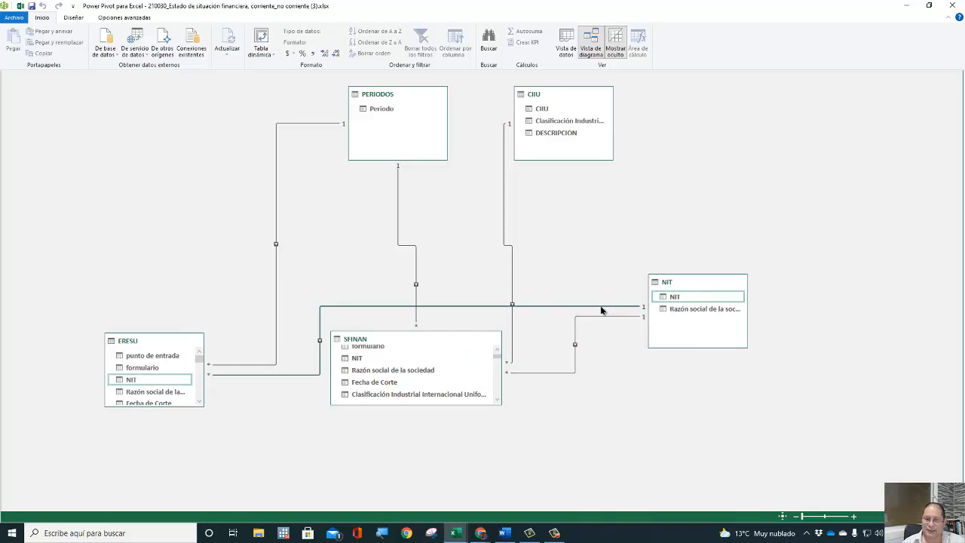
{"action": "left_click_drag", "start_coordinate": [670, 281], "coordinate": [91, 136]}
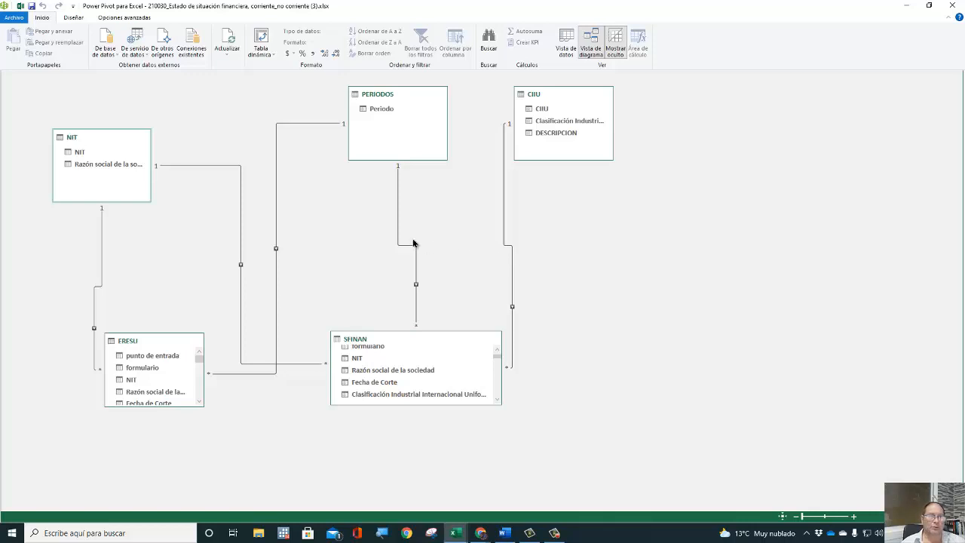
Close the data model diagram and add a blank worksheet after the NIT sheet in the workbook.
{"action": "left_click", "coordinate": [952, 6]}
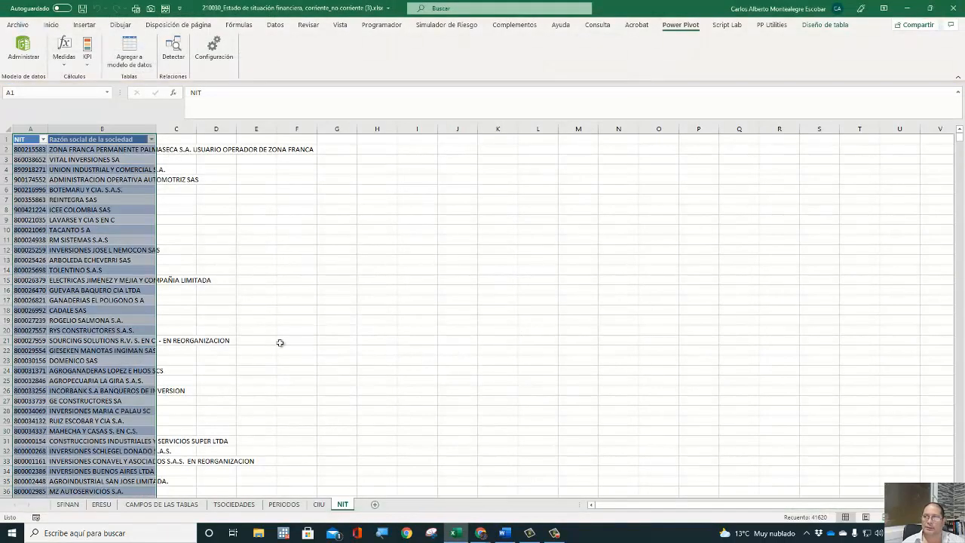
{"action": "left_click", "coordinate": [269, 337]}
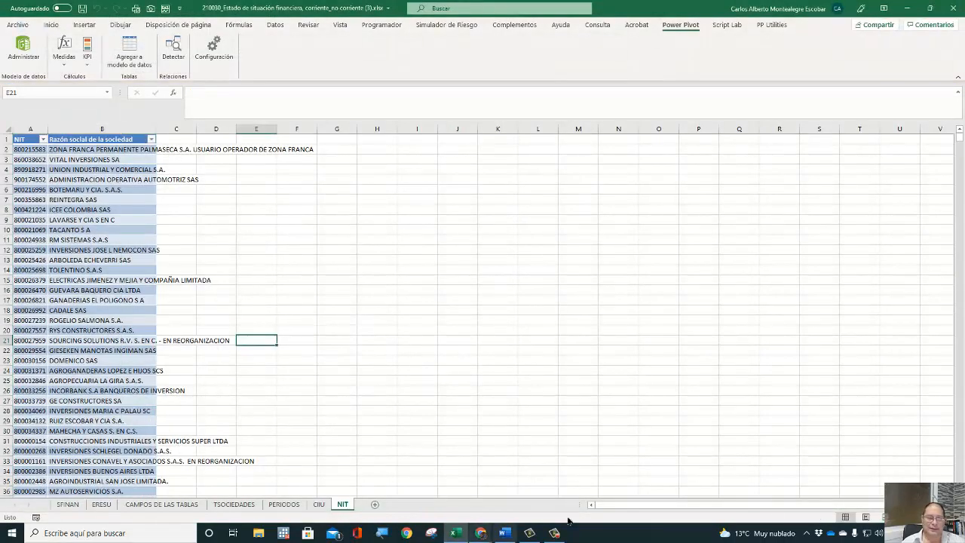
{"action": "left_click", "coordinate": [375, 505]}
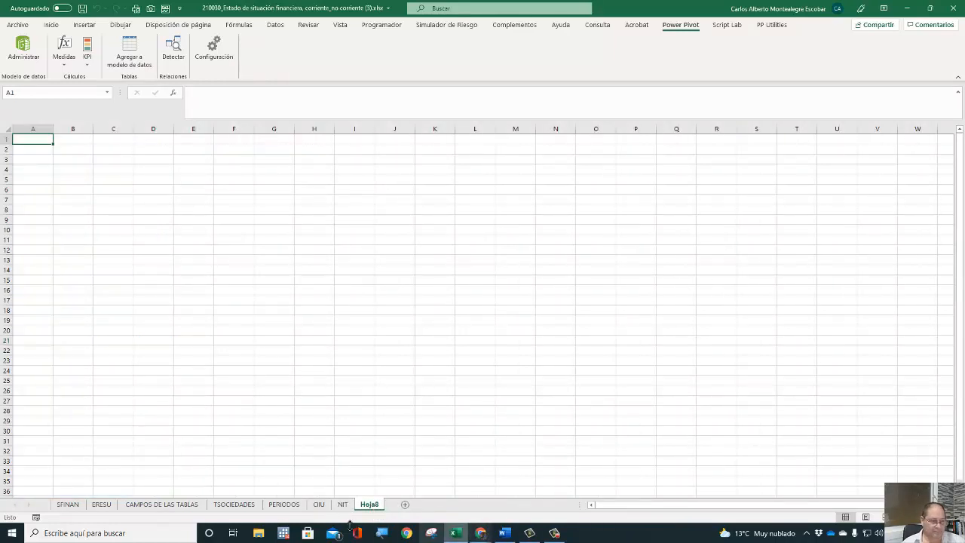